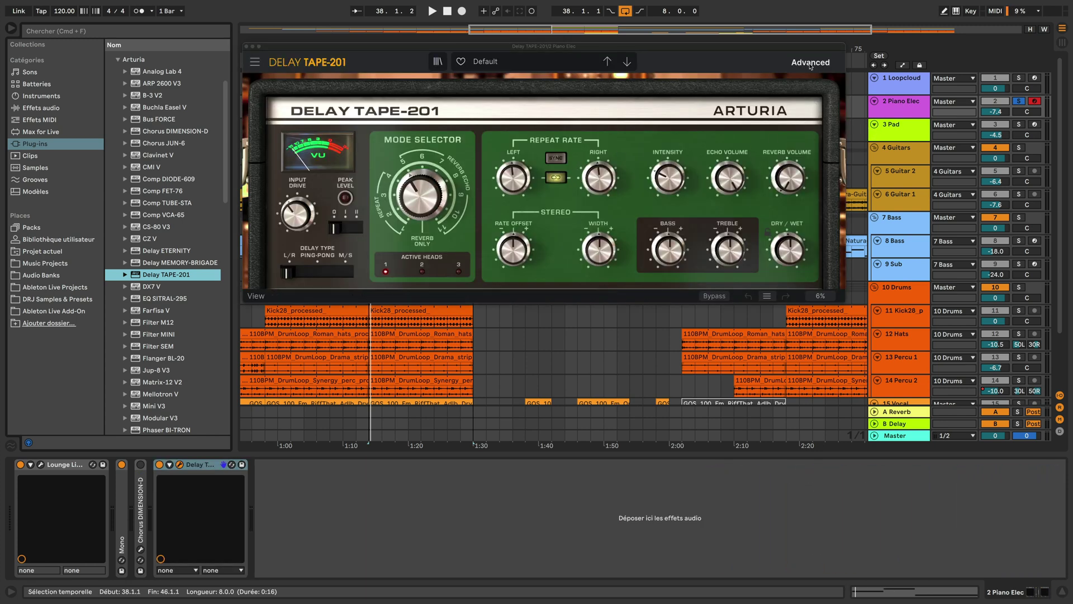
# Step: Show the advanced controls of Delay TAPE-201 and play the electric piano loop with the effect bypassed and with it active
pyautogui.click(811, 62)
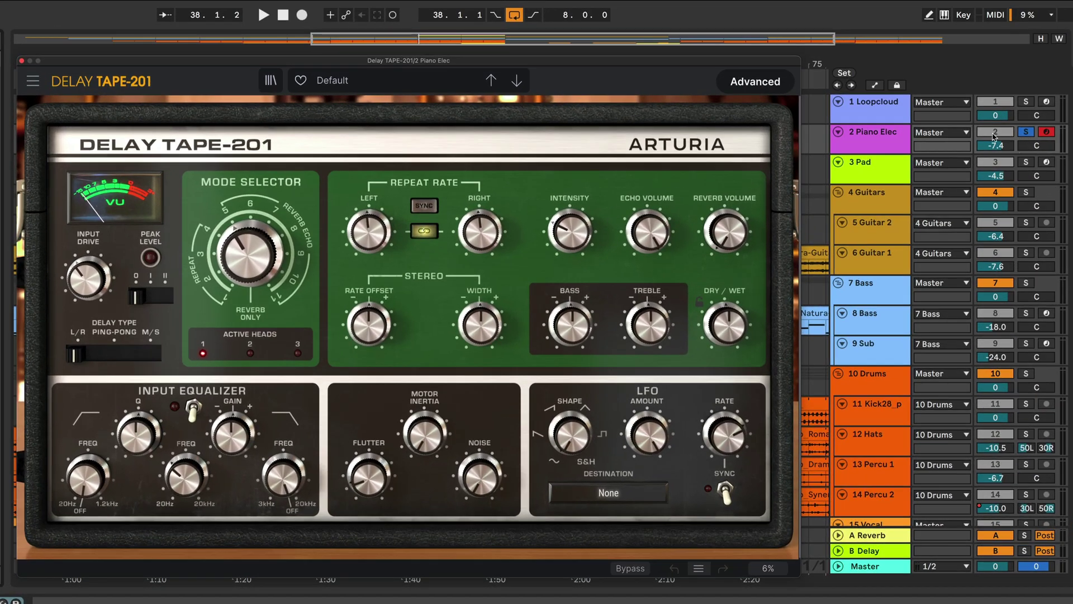
pyautogui.click(634, 568)
pyautogui.press('space')
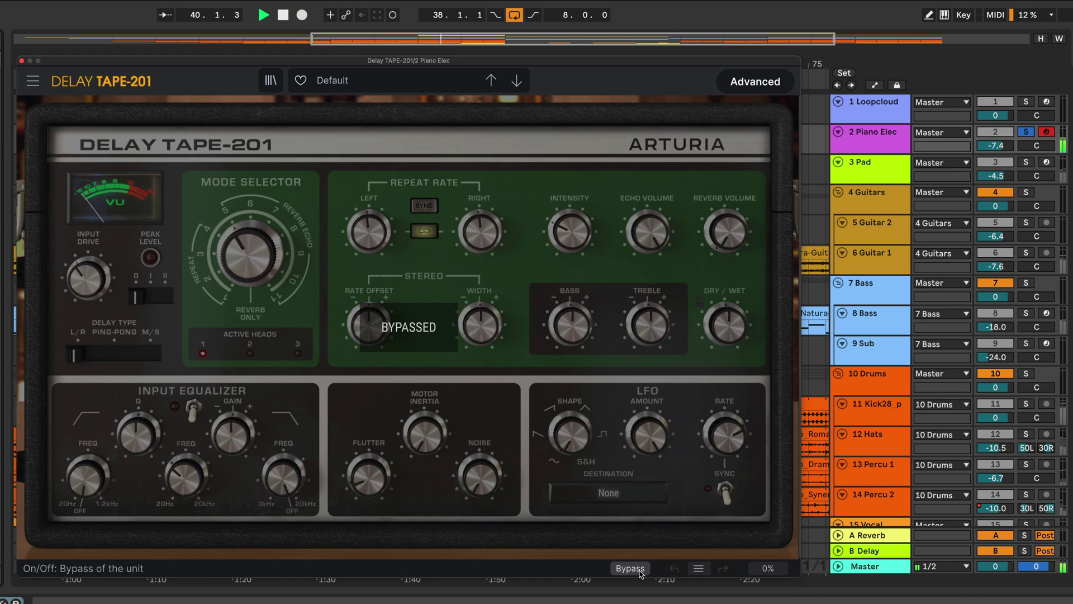
pyautogui.press('space')
pyautogui.click(630, 568)
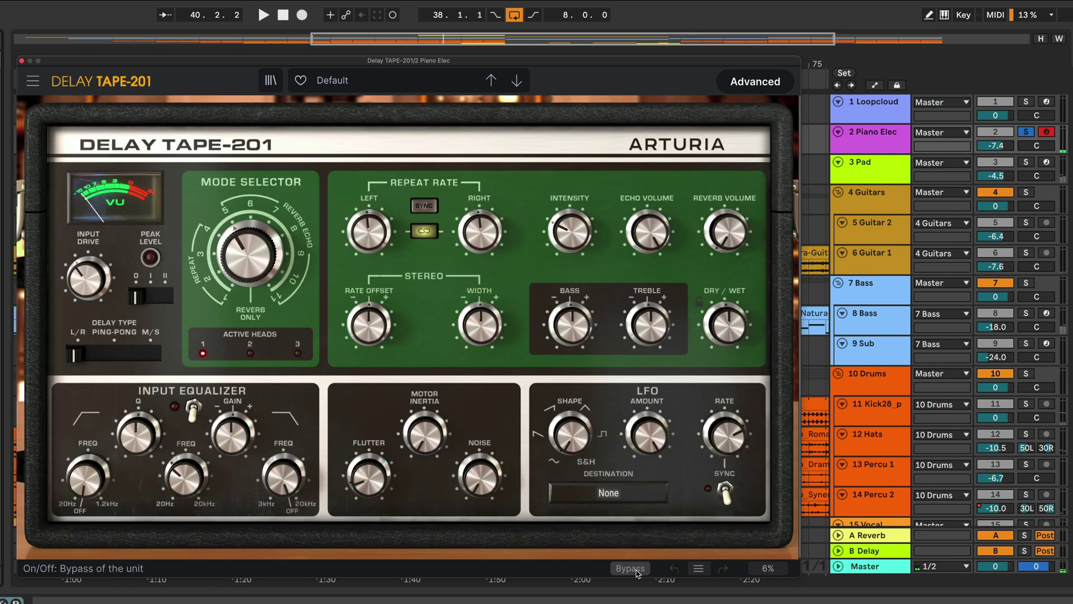
pyautogui.press('space')
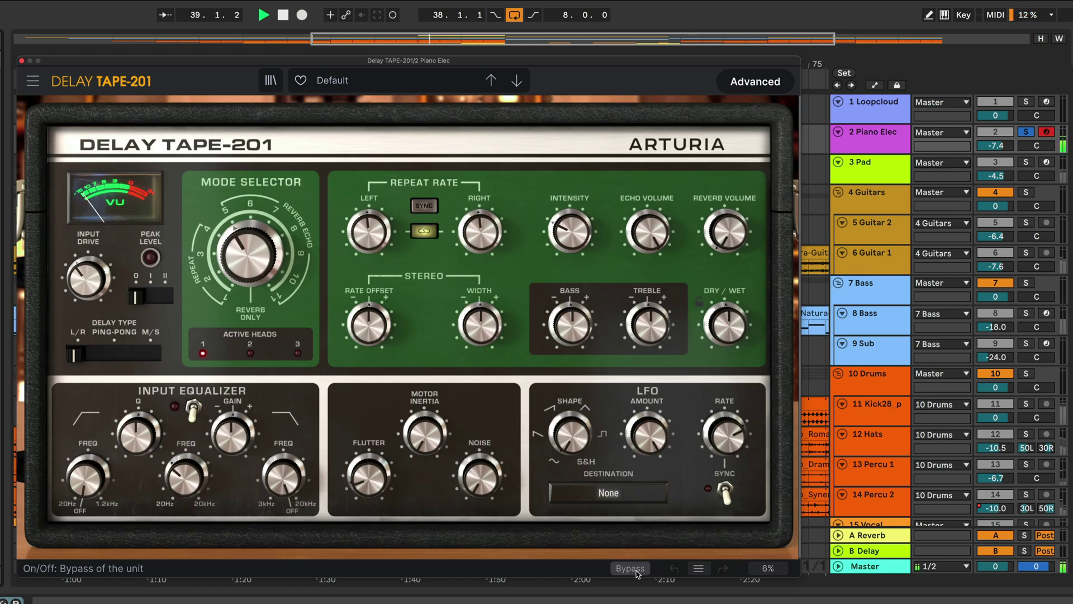
pyautogui.press('space')
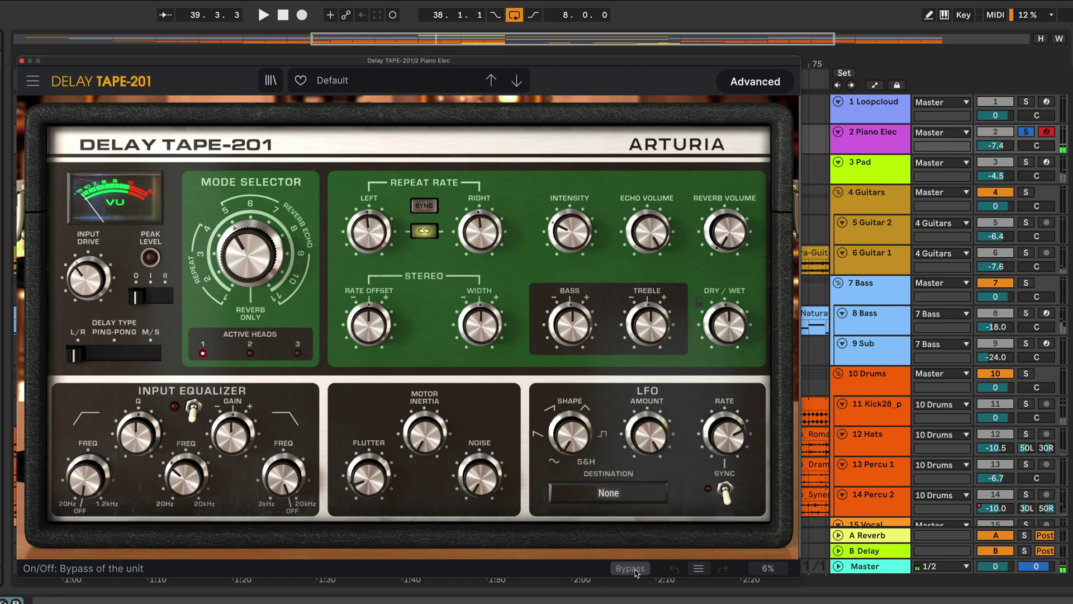
# Step: Bypass the delay once more, play the dry electric piano briefly, and reactivate the effect
pyautogui.moveTo(426, 436)
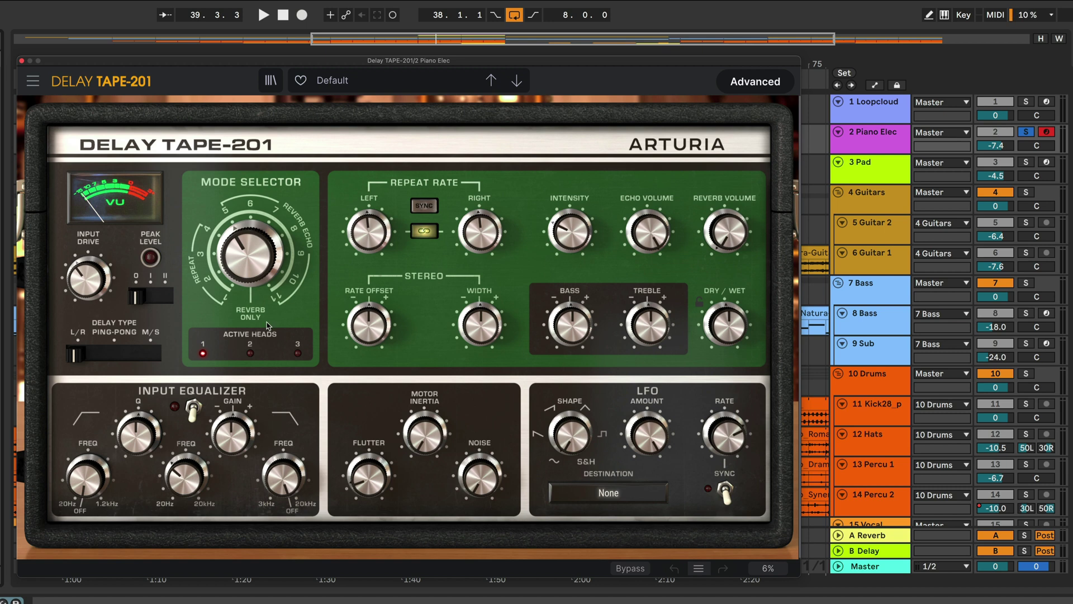
pyautogui.moveTo(116, 355)
pyautogui.moveTo(88, 273)
pyautogui.click(624, 568)
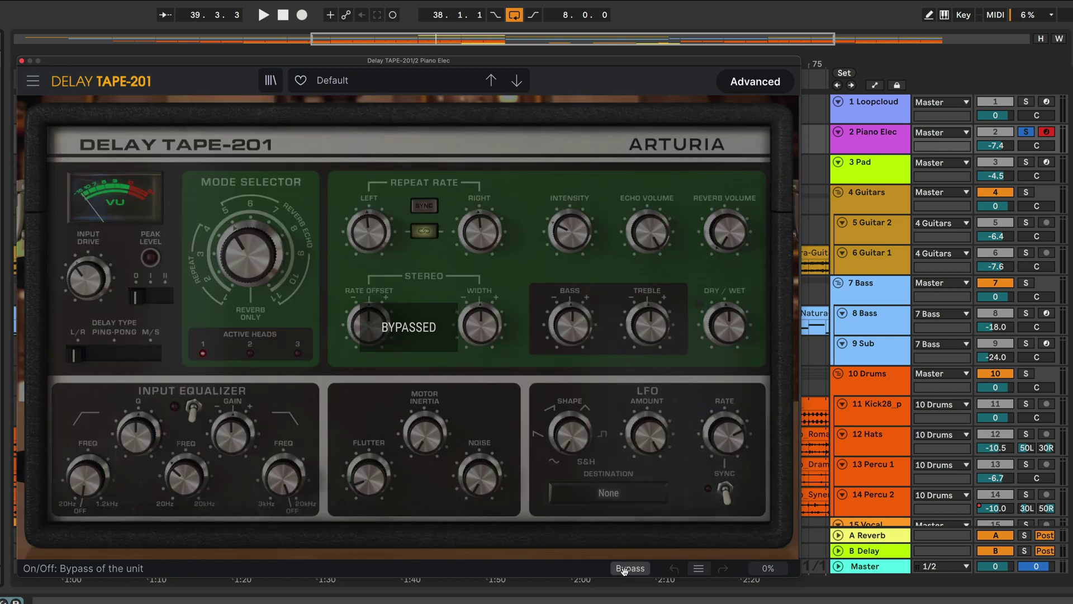
pyautogui.press('space')
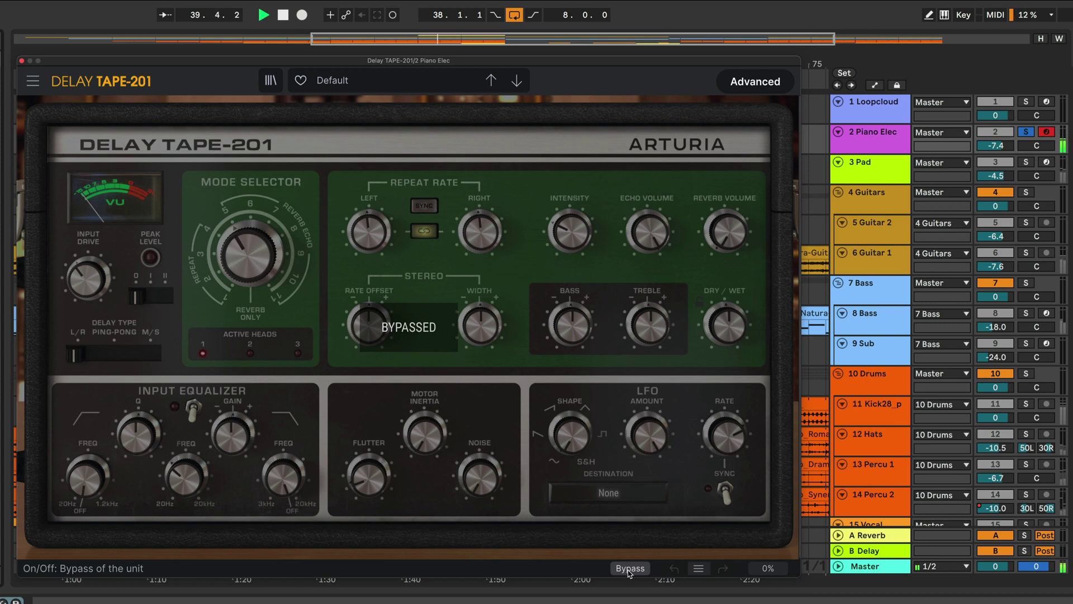
pyautogui.press('space')
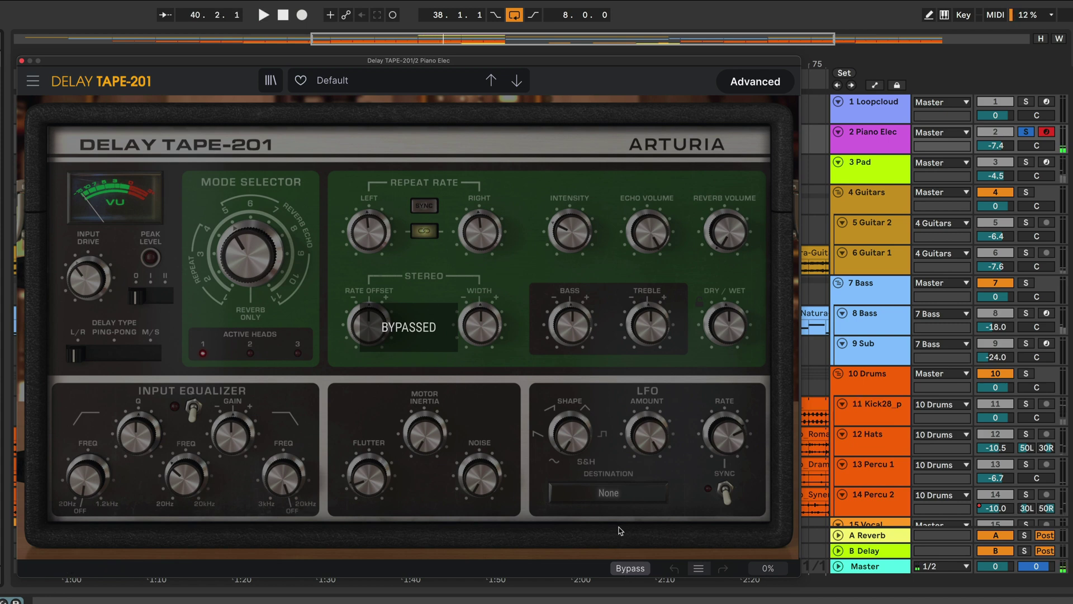
pyautogui.click(638, 569)
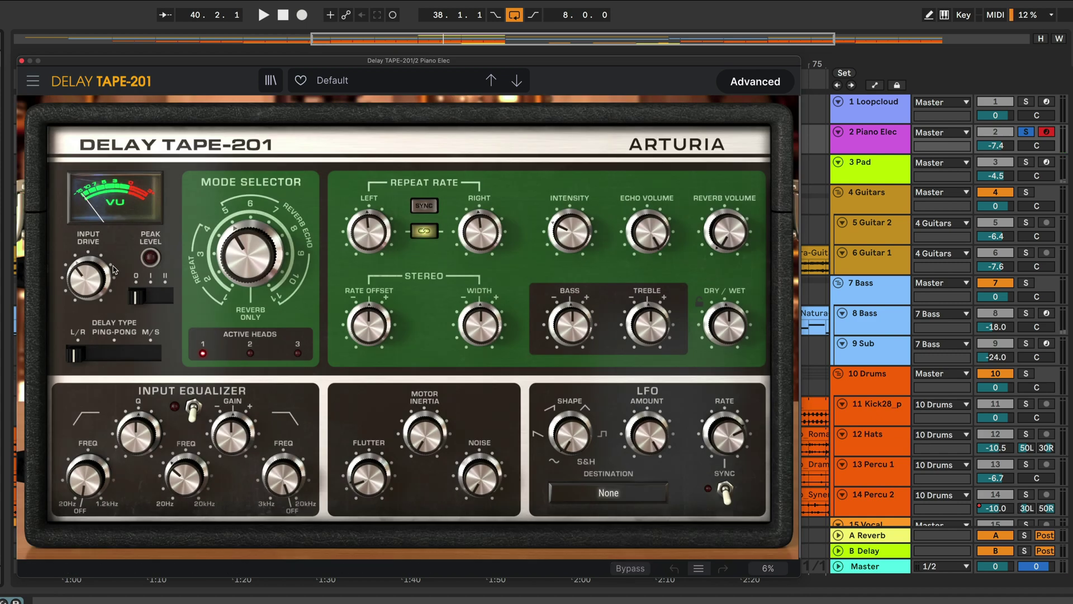
# Step: Raise the Input Drive to about 11.9 dB while listening to the loop
pyautogui.moveTo(112, 251)
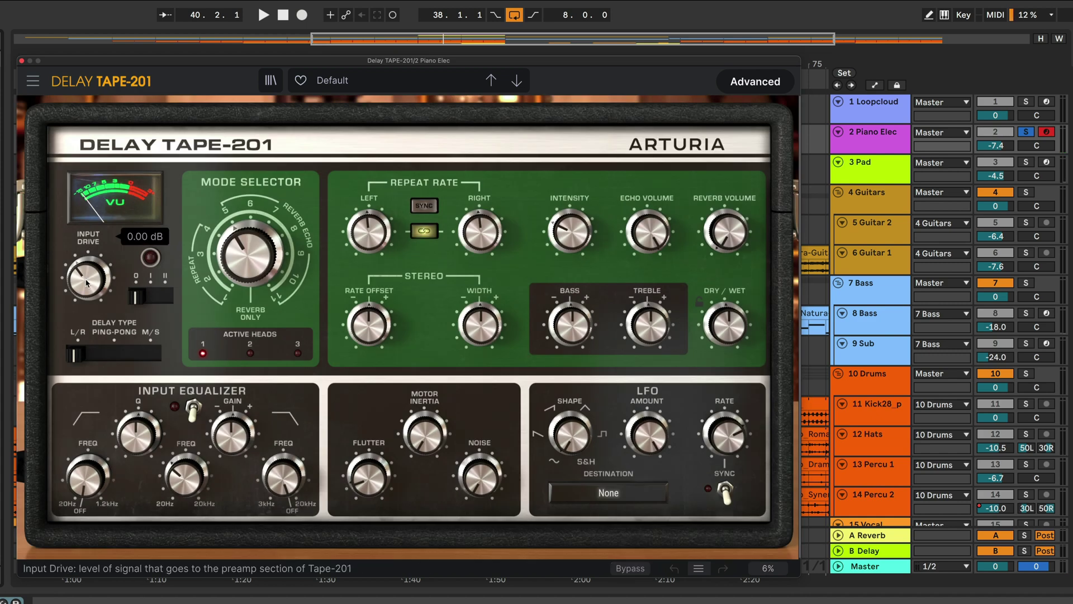
pyautogui.press('space')
pyautogui.moveTo(89, 276); pyautogui.dragTo(90, 254)
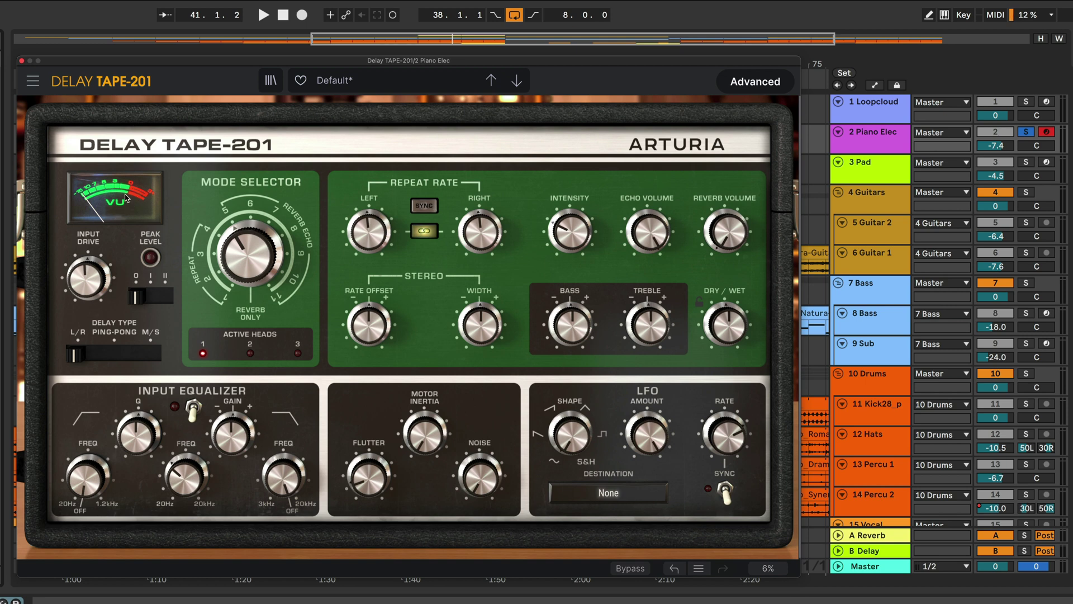
pyautogui.press('space')
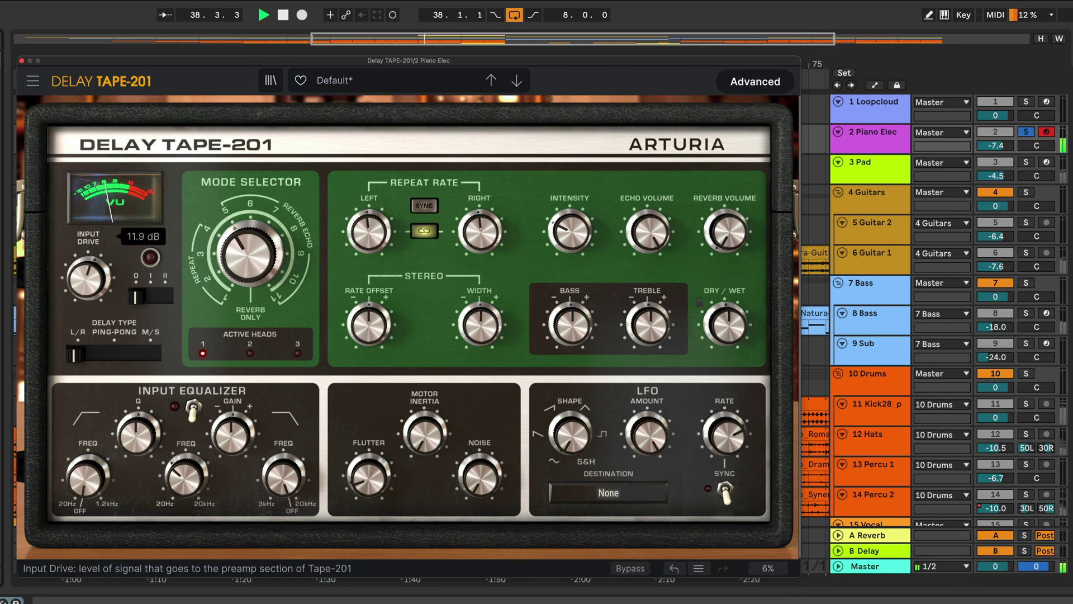
pyautogui.moveTo(88, 279); pyautogui.dragTo(89, 288)
pyautogui.press('space')
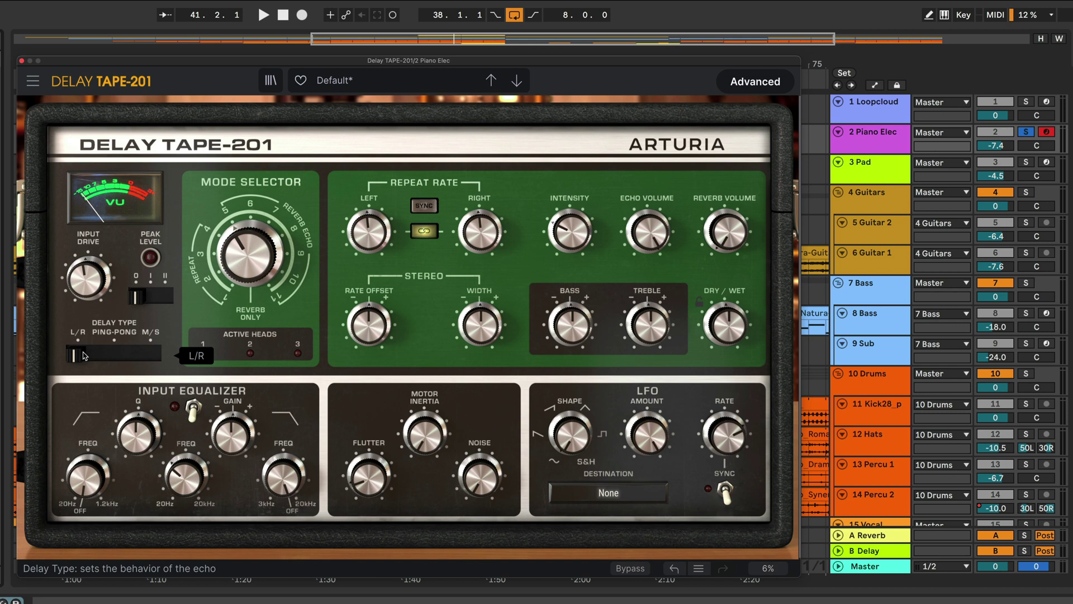
# Step: Audition the Ping Pong and M/S delay types during playback and return the delay type to L/R
pyautogui.click(115, 355)
pyautogui.press('space')
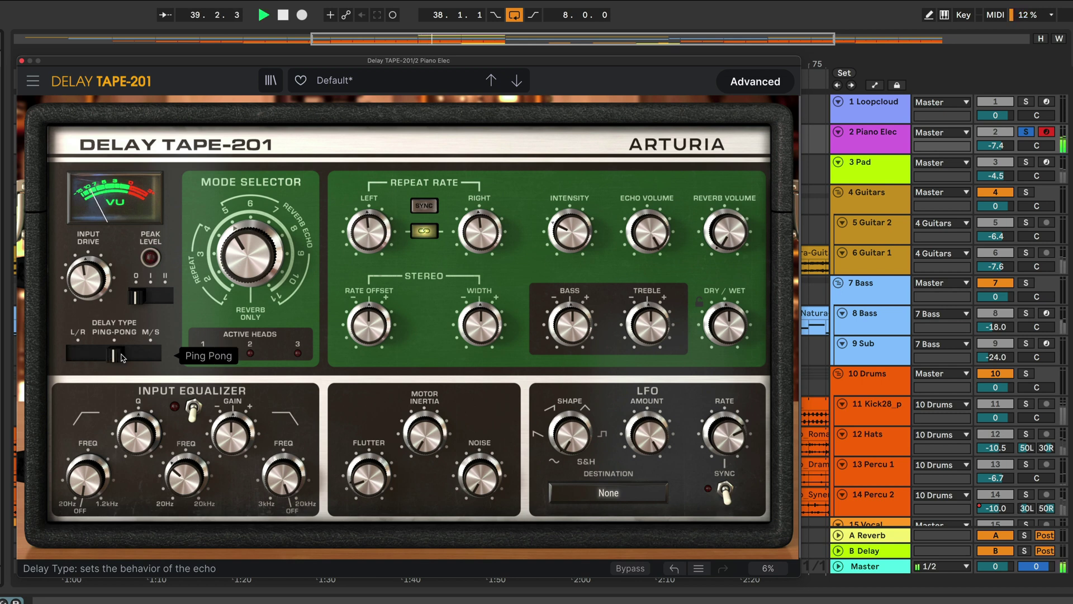
pyautogui.click(150, 356)
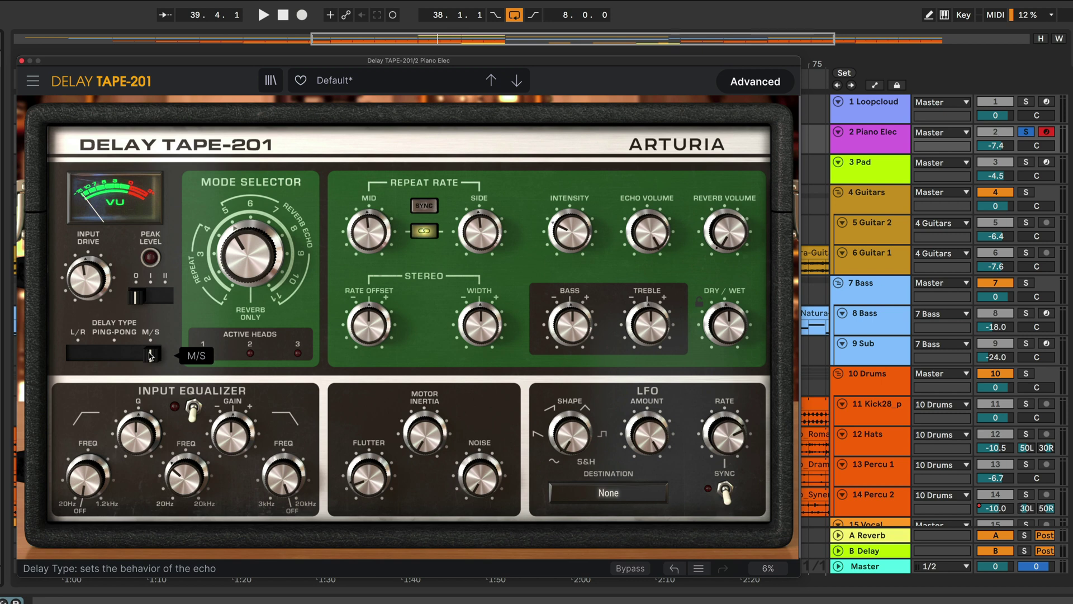
pyautogui.press('space')
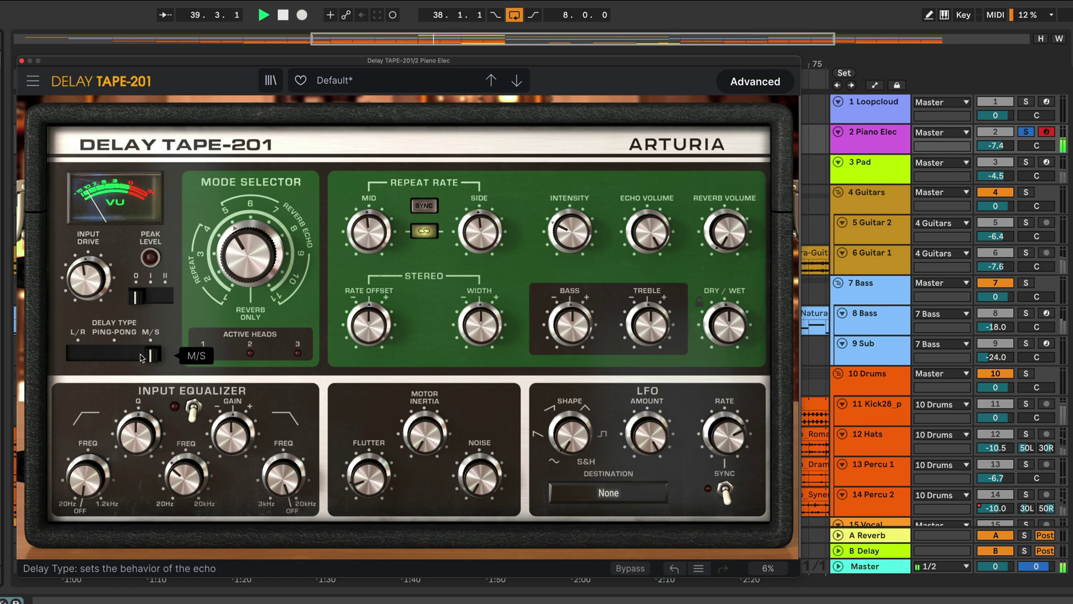
pyautogui.press('space')
pyautogui.click(72, 355)
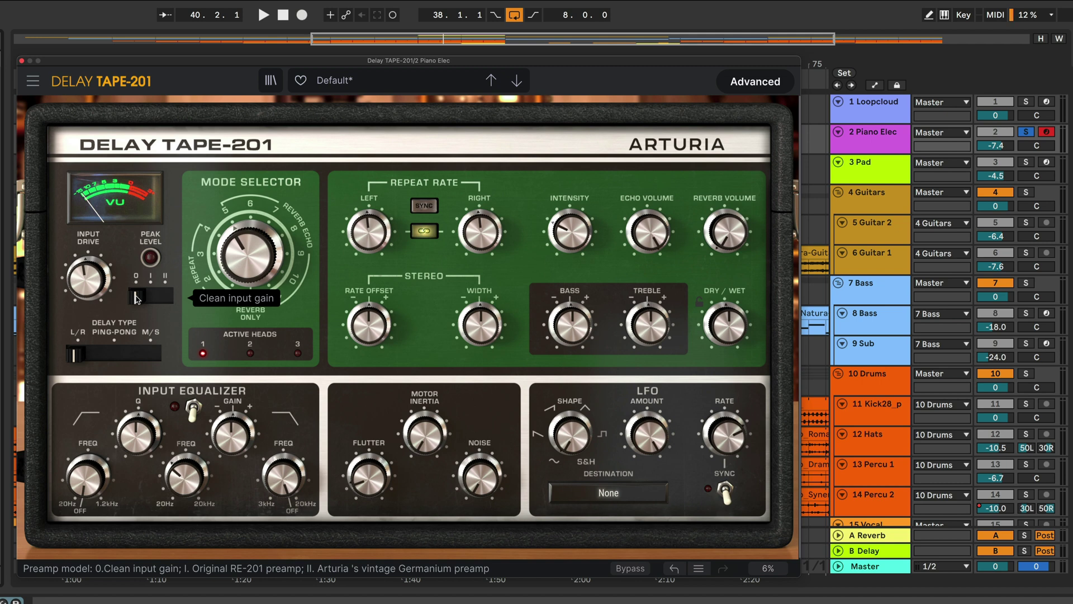
# Step: Play the loop with the clean input gain and compare it with the Original RE-201 preamp
pyautogui.press('space')
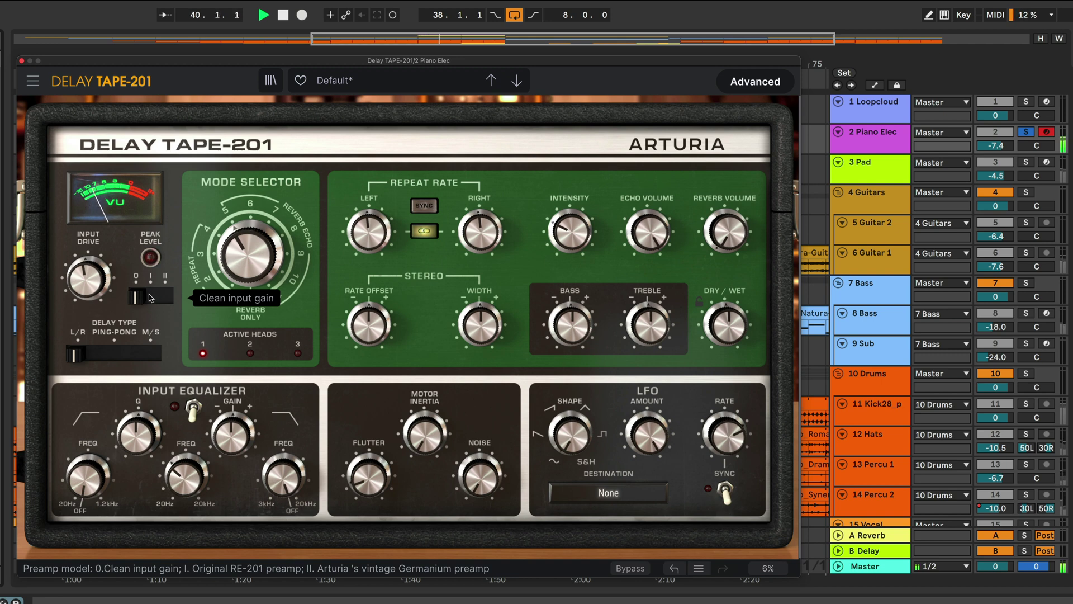
pyautogui.press('space')
pyautogui.click(151, 296)
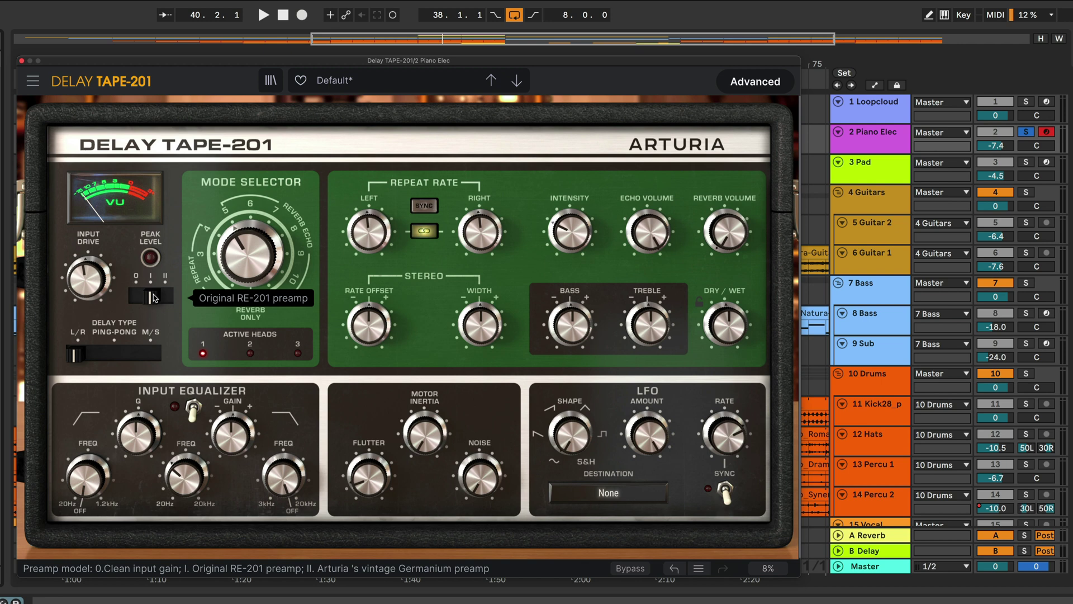
pyautogui.press('space')
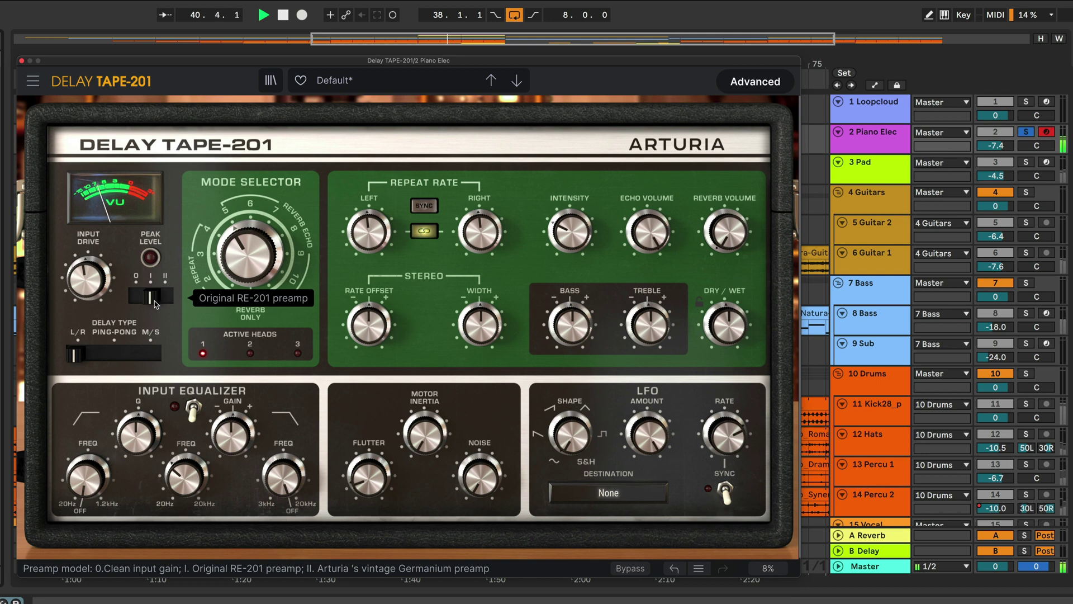
pyautogui.press('space')
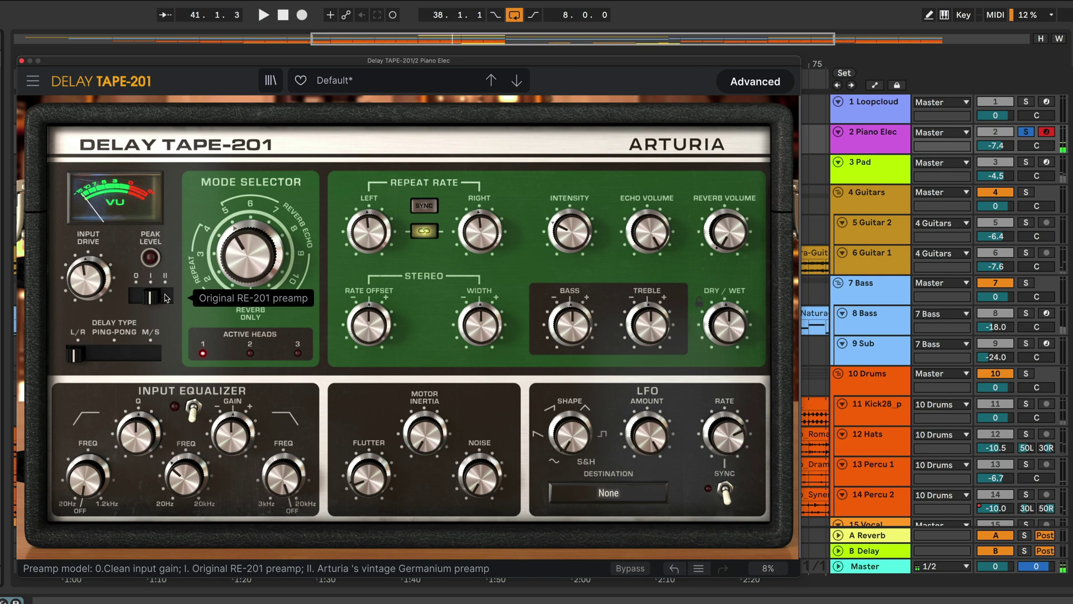
# Step: Audition Arturia's vintage Germanium preamp during playback and return the preamp model to Clean input gain
pyautogui.click(166, 297)
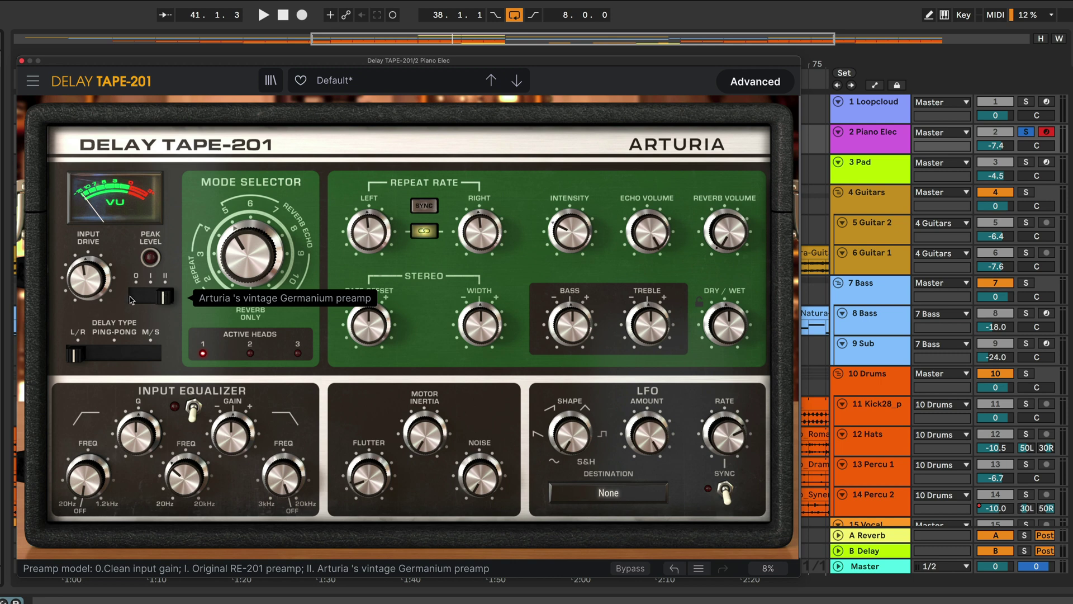
pyautogui.press('space')
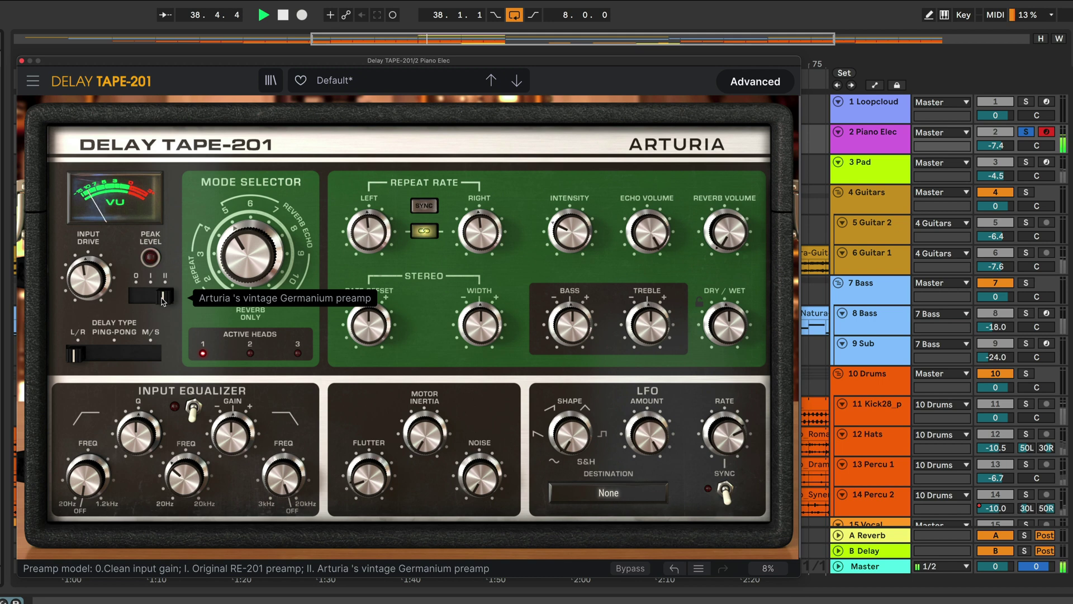
pyautogui.moveTo(162, 300)
pyautogui.mouseDown()
pyautogui.moveTo(149, 300)
pyautogui.moveTo(163, 301)
pyautogui.mouseUp()
pyautogui.click(134, 300)
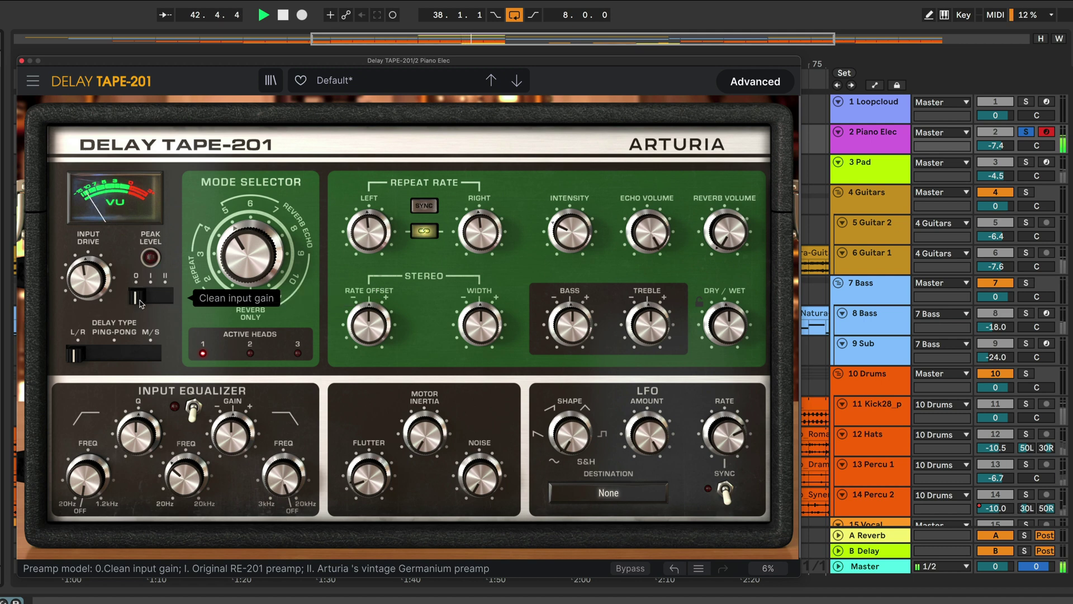
pyautogui.press('space')
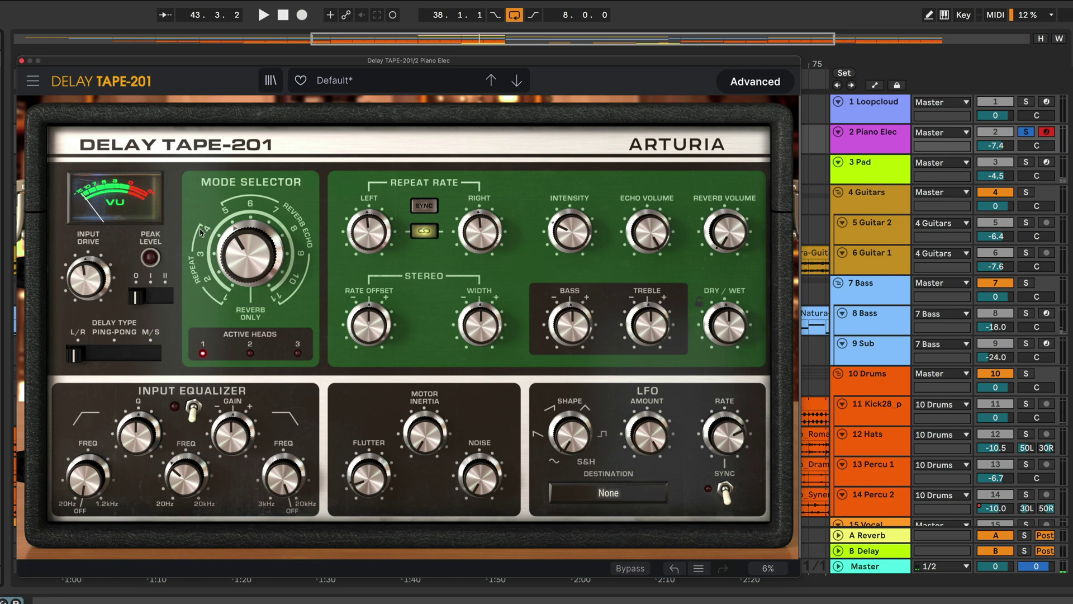
# Step: Play the loop while stepping the Mode Selector up through the Repeat modes to 4
pyautogui.moveTo(249, 277)
pyautogui.moveTo(236, 250); pyautogui.dragTo(236, 289)
pyautogui.press('space')
pyautogui.moveTo(239, 249); pyautogui.dragTo(239, 241)
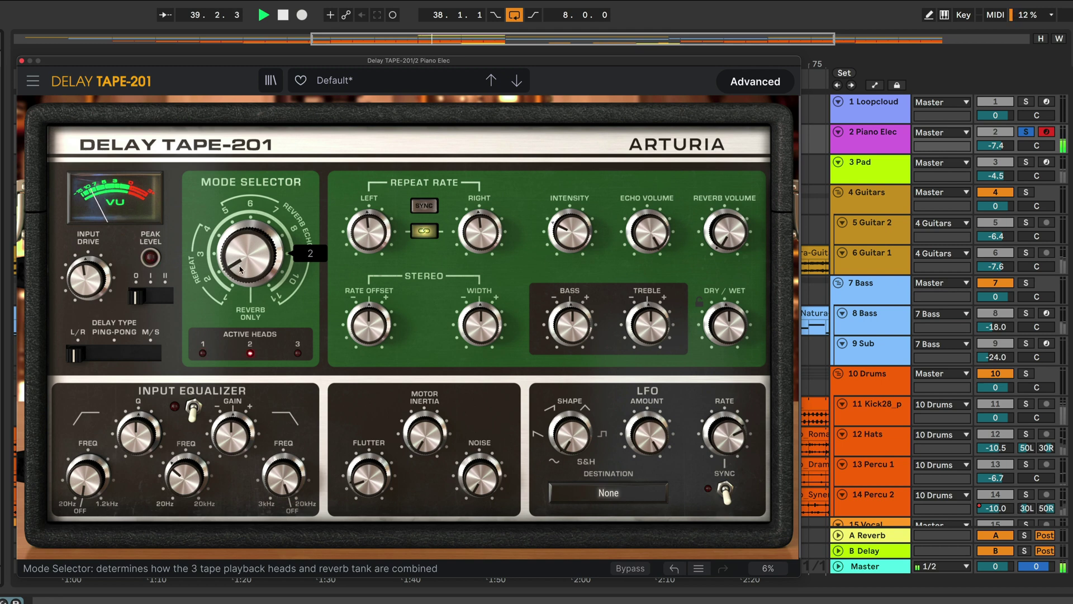
pyautogui.scroll(1, 238, 270)
pyautogui.moveTo(238, 268); pyautogui.dragTo(234, 262)
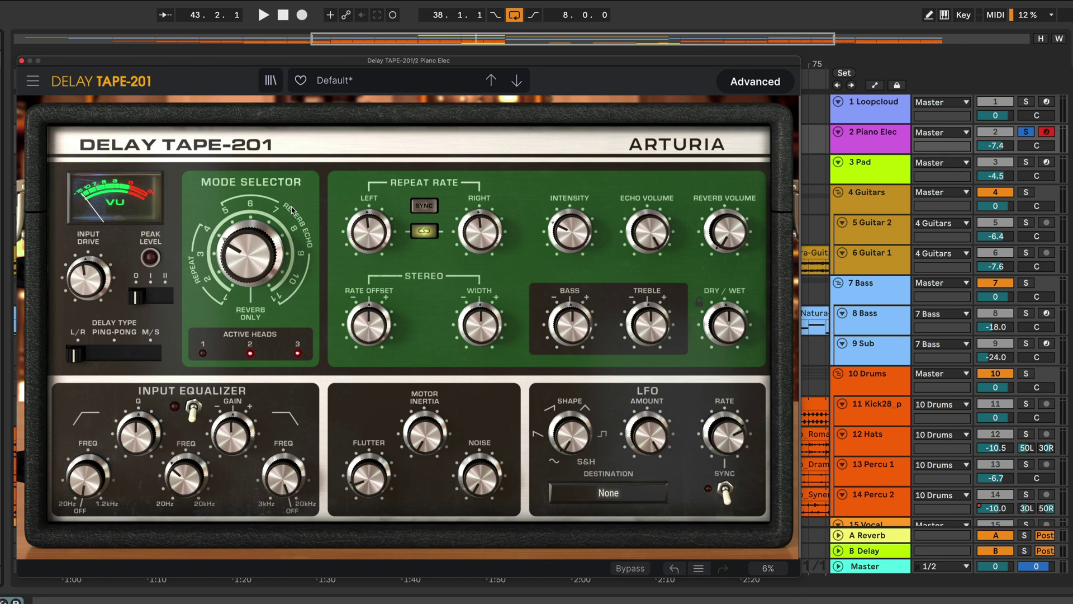
# Step: Play the loop while stepping the Mode Selector through Reverb Echo modes 6 and 7 up to 11
pyautogui.moveTo(258, 217); pyautogui.dragTo(259, 201)
pyautogui.press('space')
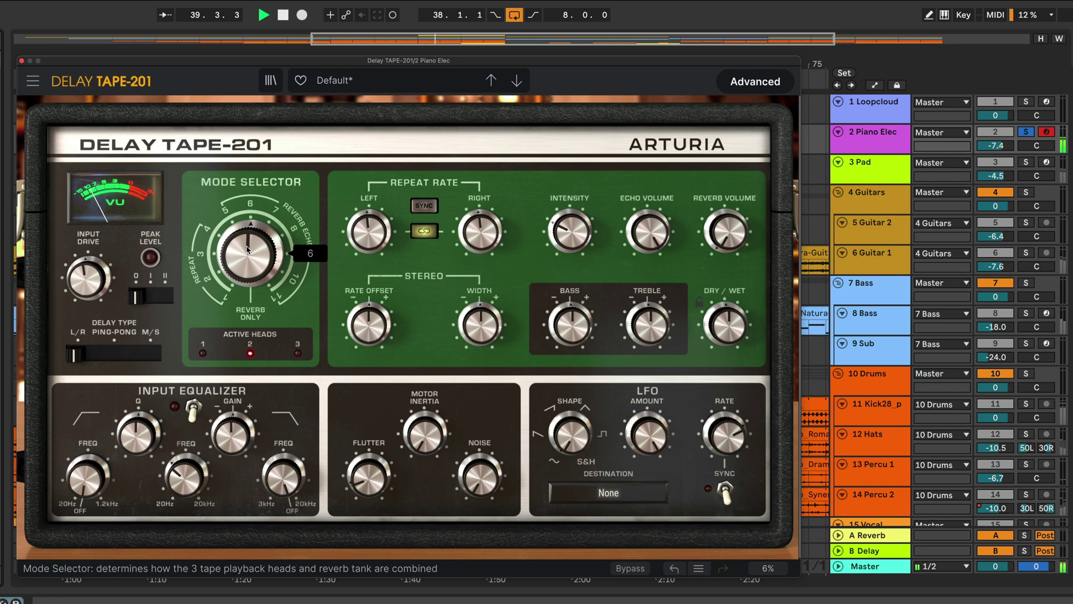
pyautogui.scroll(1, 251, 250)
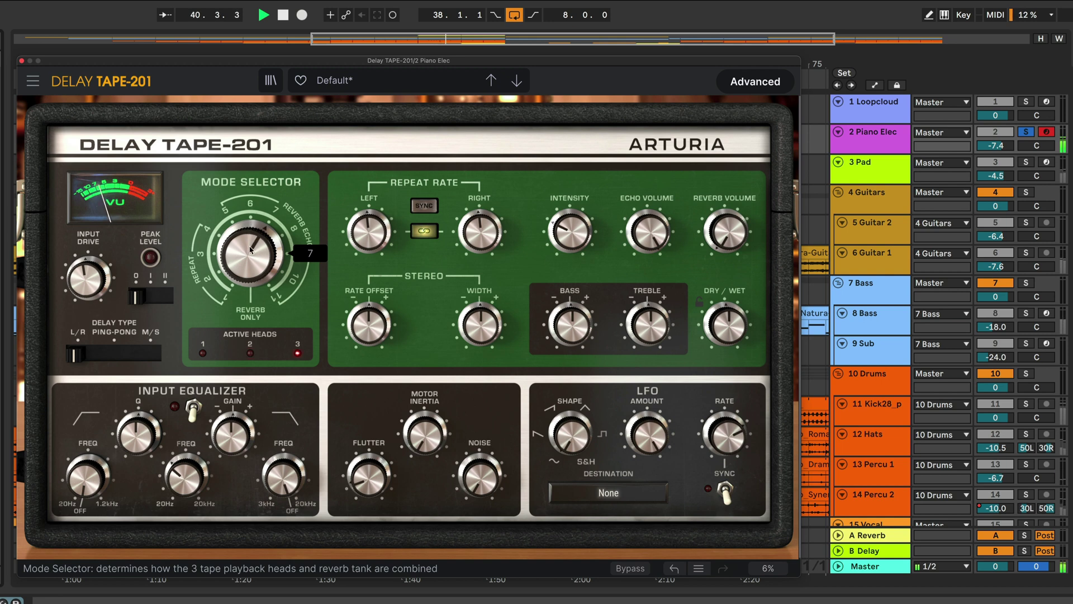
pyautogui.moveTo(250, 246); pyautogui.dragTo(249, 239)
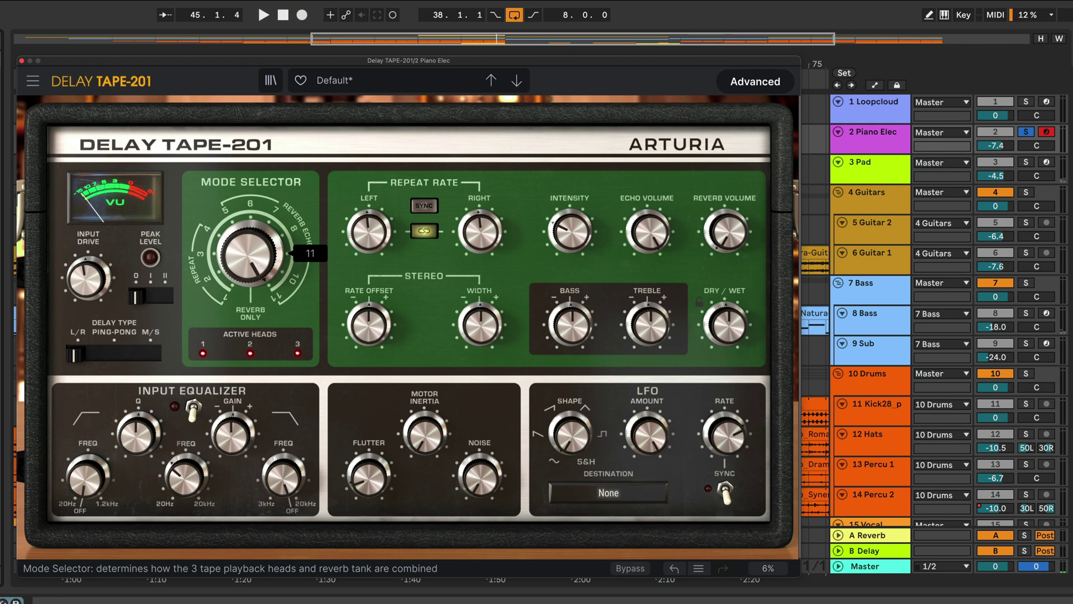
# Step: Set the Mode Selector to Reverb Only and play the loop while adjusting the Reverb Volume
pyautogui.moveTo(261, 257); pyautogui.dragTo(262, 284)
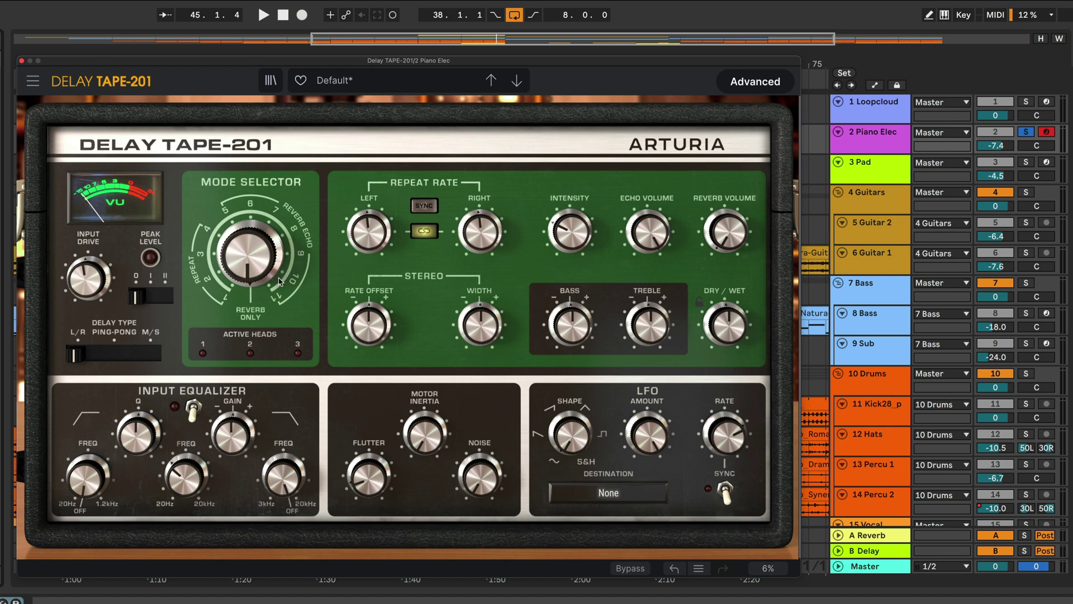
pyautogui.press('space')
pyautogui.press('space')
pyautogui.moveTo(726, 231)
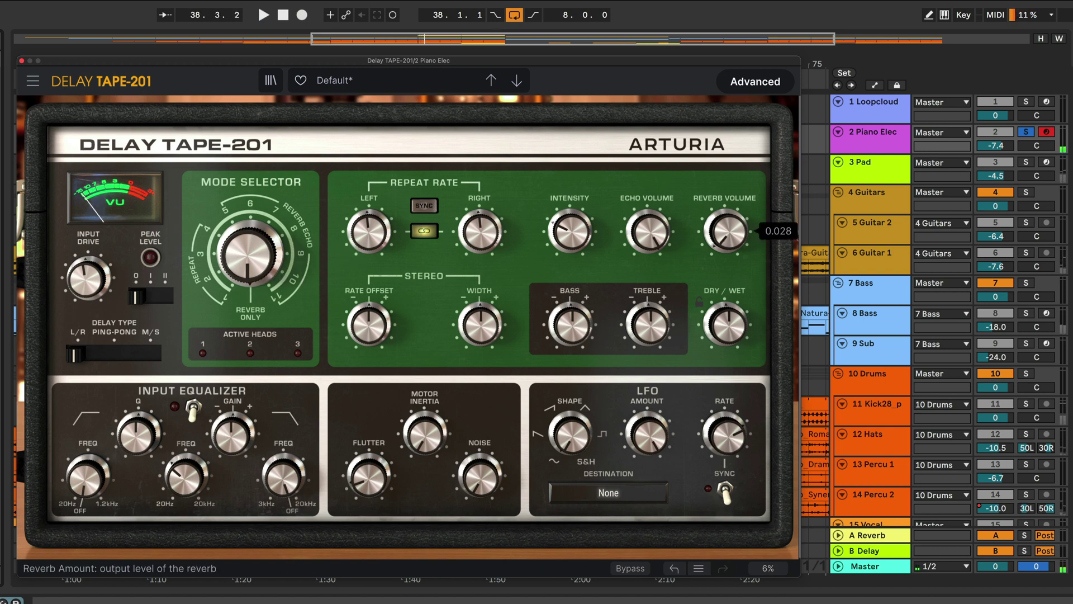
pyautogui.press('space')
pyautogui.moveTo(727, 231); pyautogui.dragTo(727, 305)
pyautogui.press('space')
# Step: Set the Mode Selector to 2 and play the loop briefly
pyautogui.moveTo(250, 253)
pyautogui.mouseDown()
pyautogui.moveTo(250, 228)
pyautogui.moveTo(261, 256)
pyautogui.mouseUp()
pyautogui.press('space')
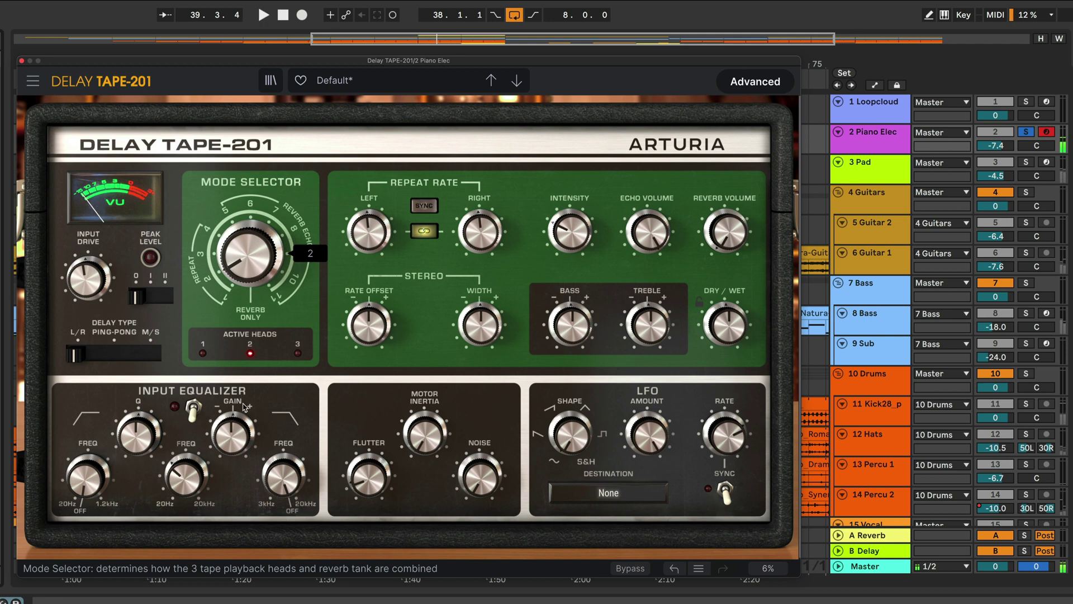
pyautogui.press('space')
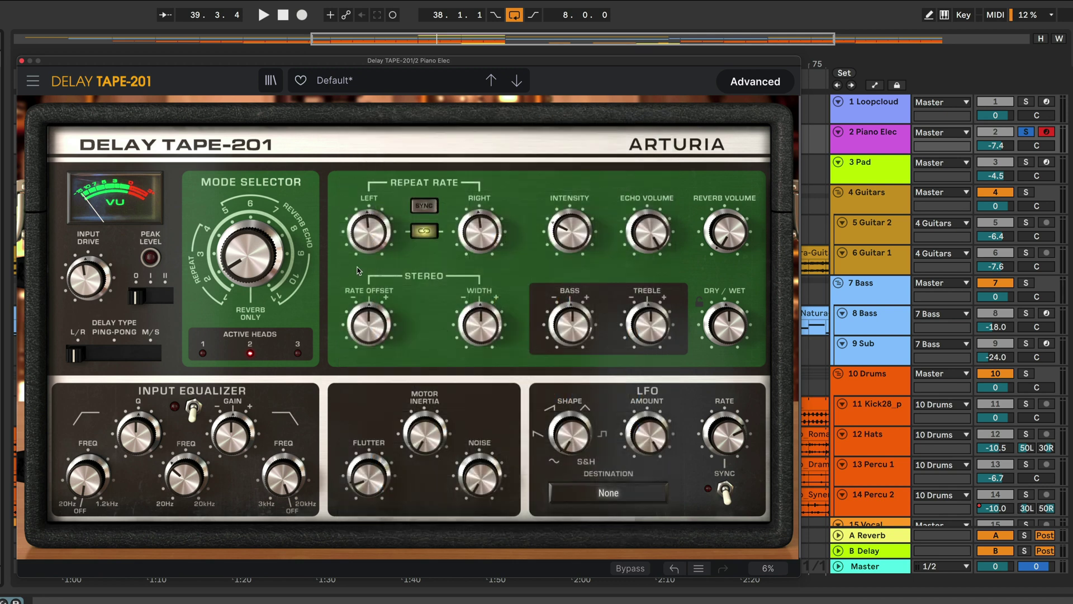
# Step: Unlink the left and right Repeat Rates to adjust the left one, then relink them with tempo sync on
pyautogui.click(420, 235)
pyautogui.moveTo(369, 231); pyautogui.dragTo(365, 233)
pyautogui.click(424, 231)
pyautogui.click(424, 208)
# Step: Set the synced left Repeat Rate to 1/4 and play the loop while adjusting it
pyautogui.moveTo(368, 230)
pyautogui.mouseDown()
pyautogui.moveTo(368, 252)
pyautogui.moveTo(376, 217)
pyautogui.mouseUp()
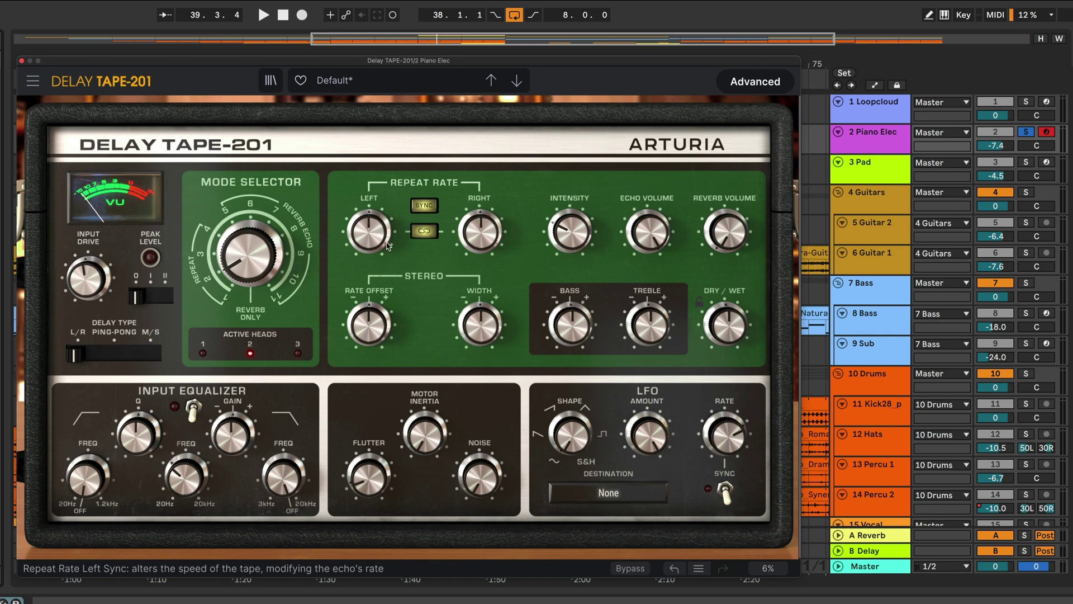
pyautogui.moveTo(389, 240)
pyautogui.press('space')
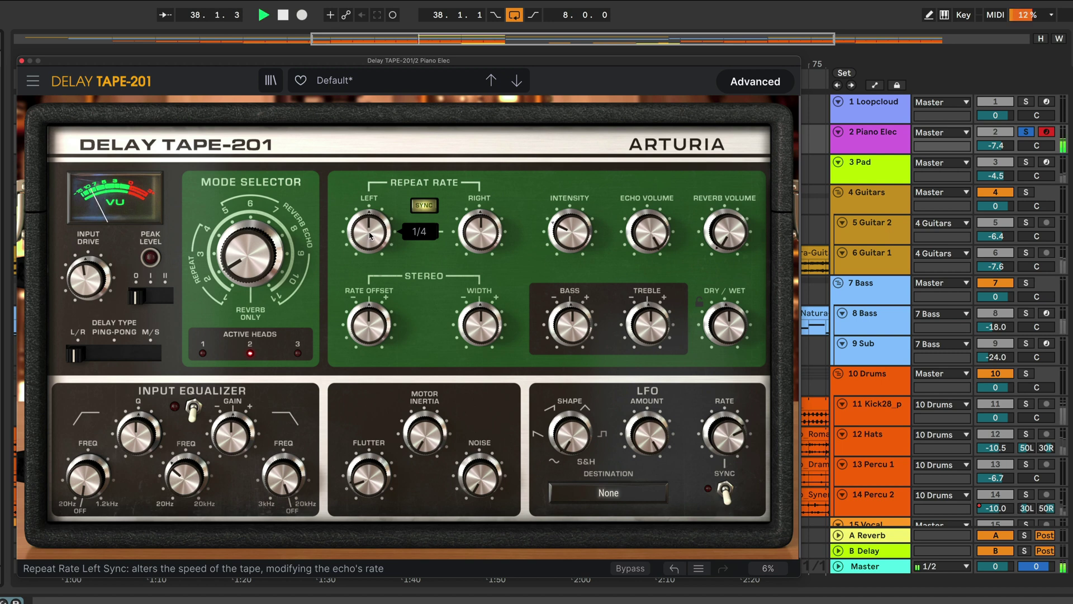
pyautogui.moveTo(372, 230); pyautogui.dragTo(385, 250)
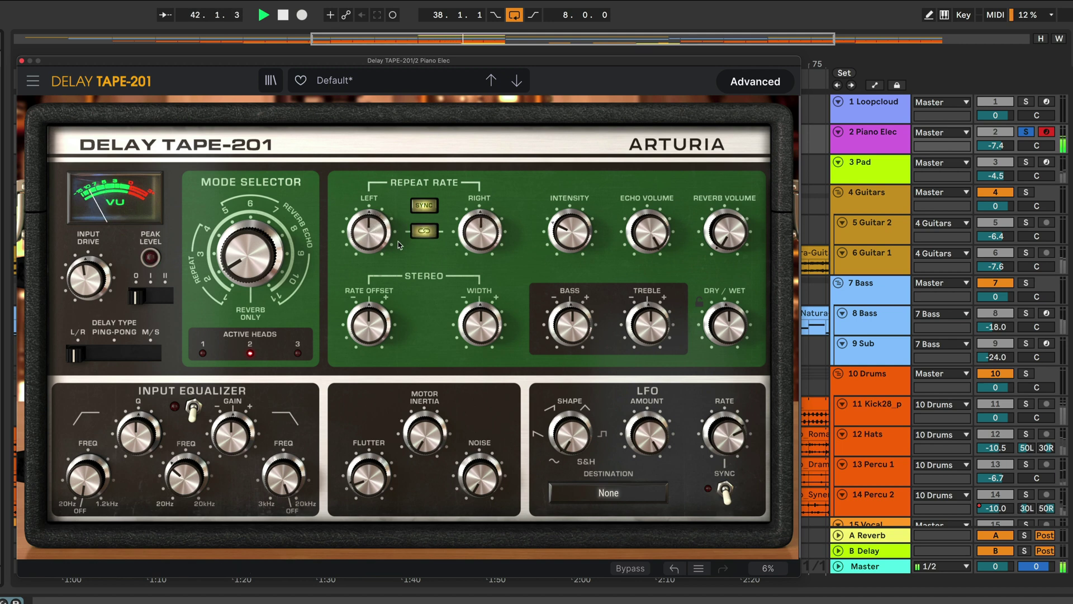
pyautogui.press('space')
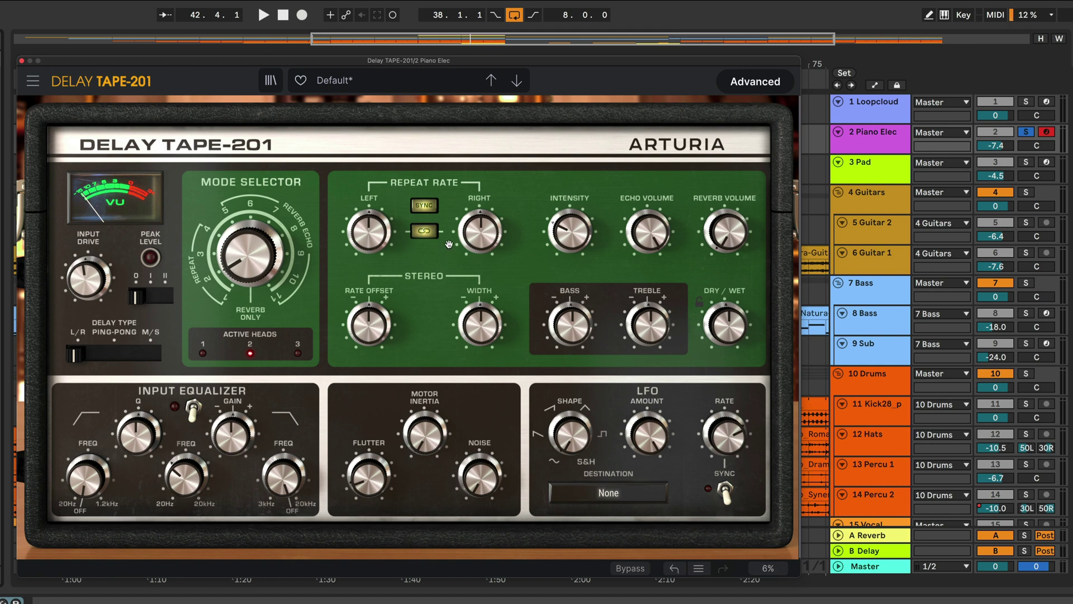
# Step: Play the loop while adjusting the Stereo Rate Offset and Width, and reset the Width to its default
pyautogui.moveTo(366, 323)
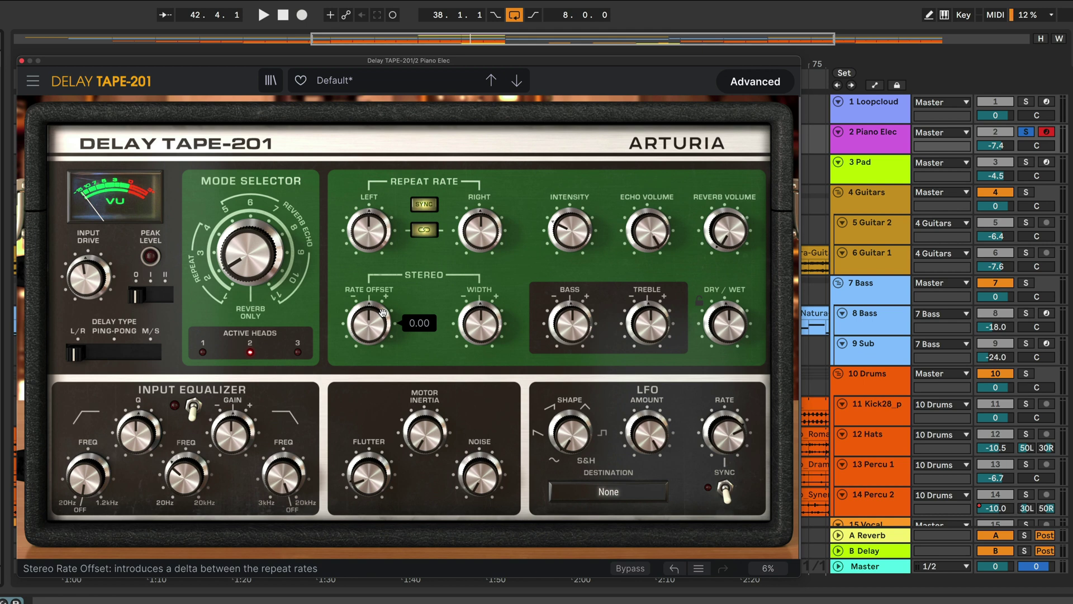
pyautogui.moveTo(382, 312); pyautogui.dragTo(383, 319)
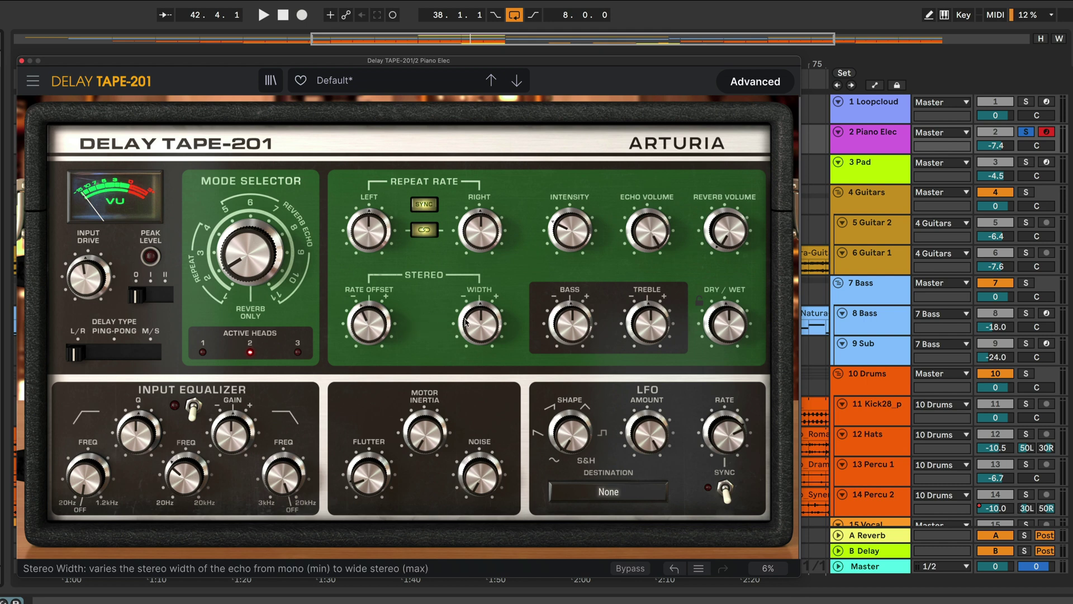
pyautogui.moveTo(471, 324)
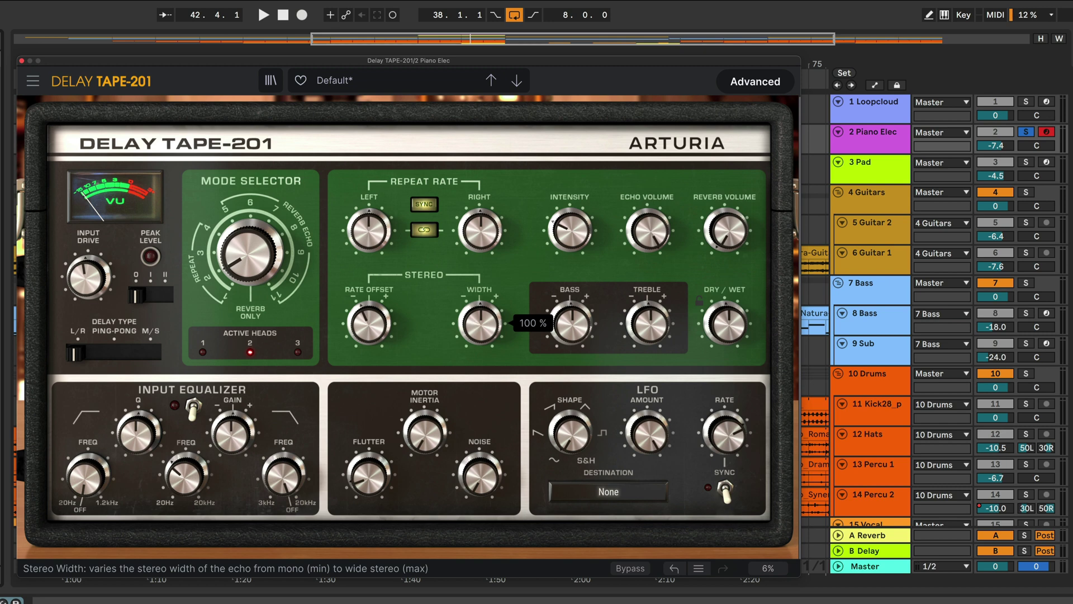
pyautogui.press('space')
pyautogui.moveTo(374, 319)
pyautogui.mouseDown()
pyautogui.moveTo(373, 306)
pyautogui.moveTo(373, 318)
pyautogui.mouseUp()
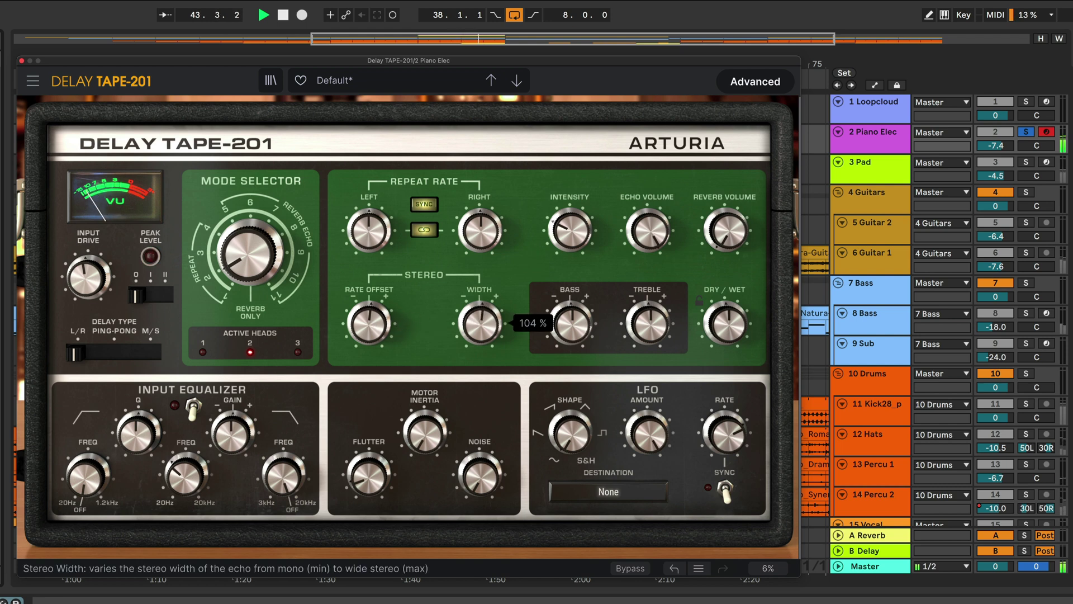
pyautogui.press('space')
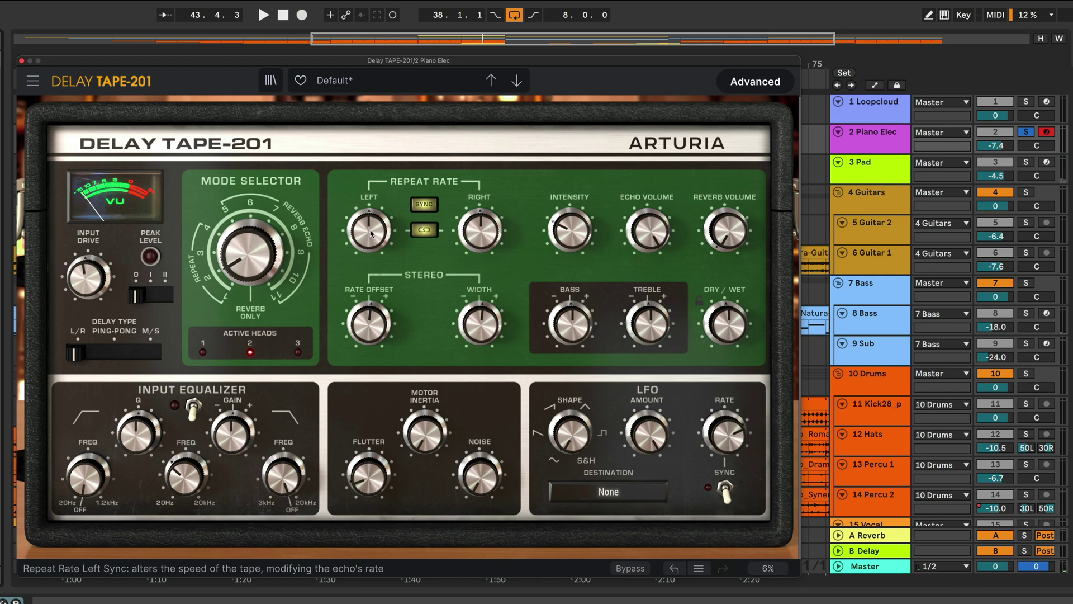
pyautogui.moveTo(481, 313); pyautogui.dragTo(482, 325)
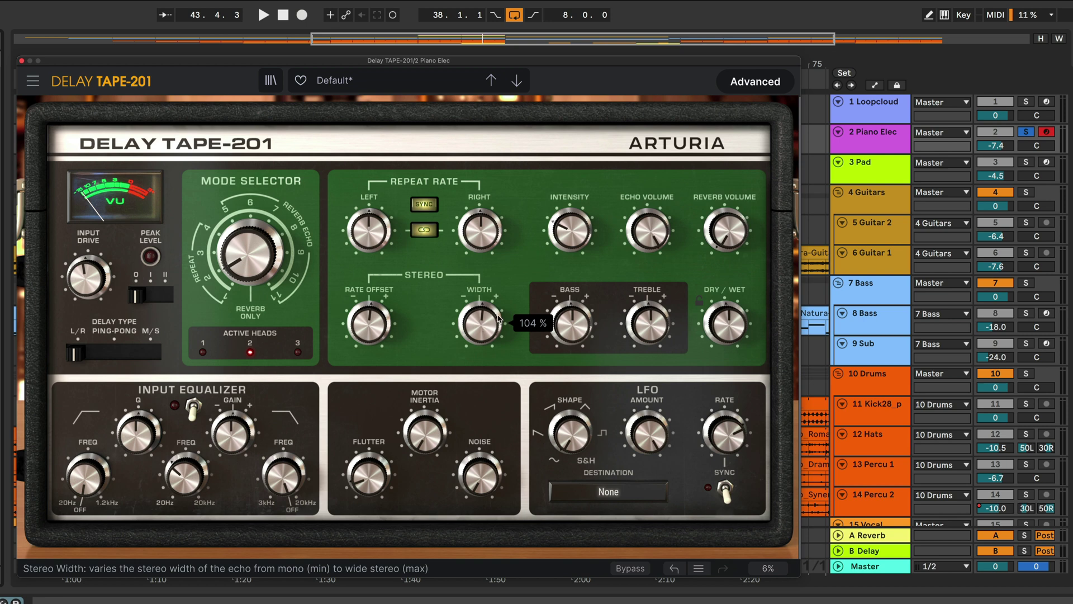
pyautogui.doubleClick(483, 323)
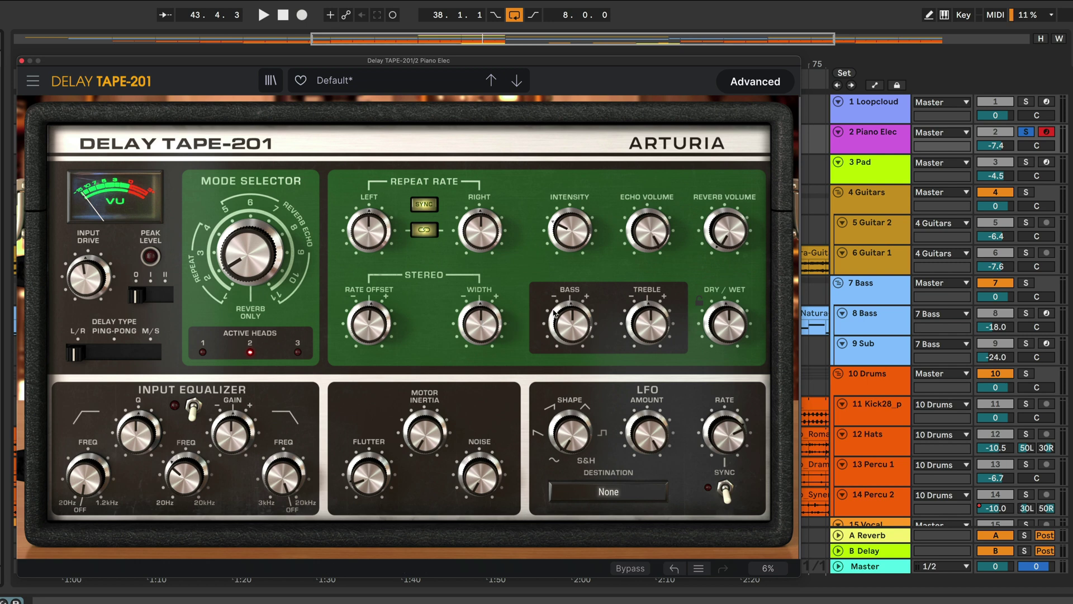
# Step: Play the loop with Intensity at maximum and at 0.00, and return it to 0.350
pyautogui.moveTo(577, 229)
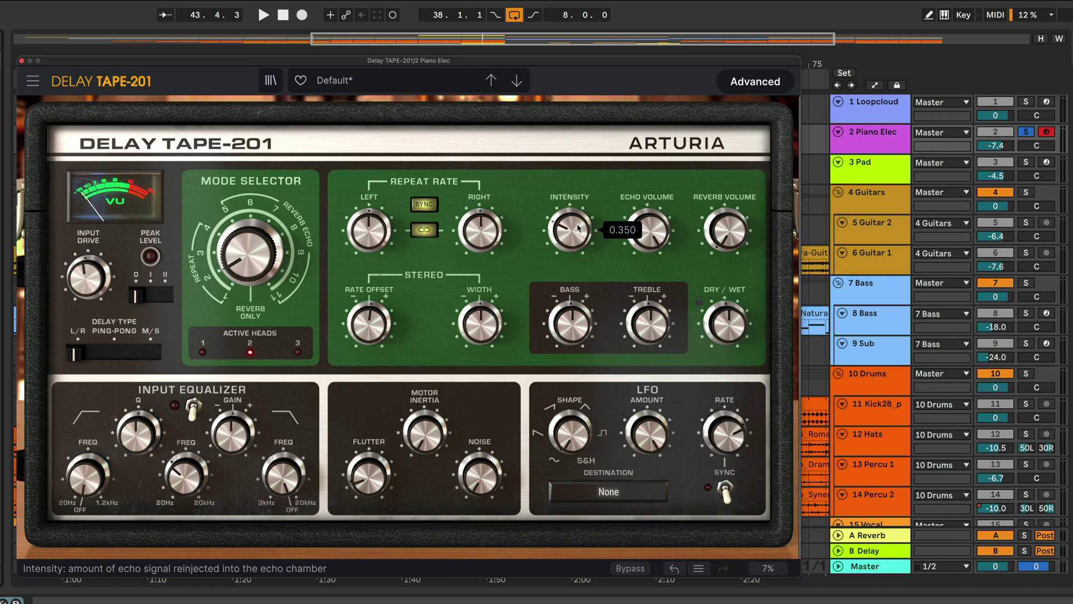
pyautogui.press('space')
pyautogui.moveTo(583, 228); pyautogui.dragTo(583, 122)
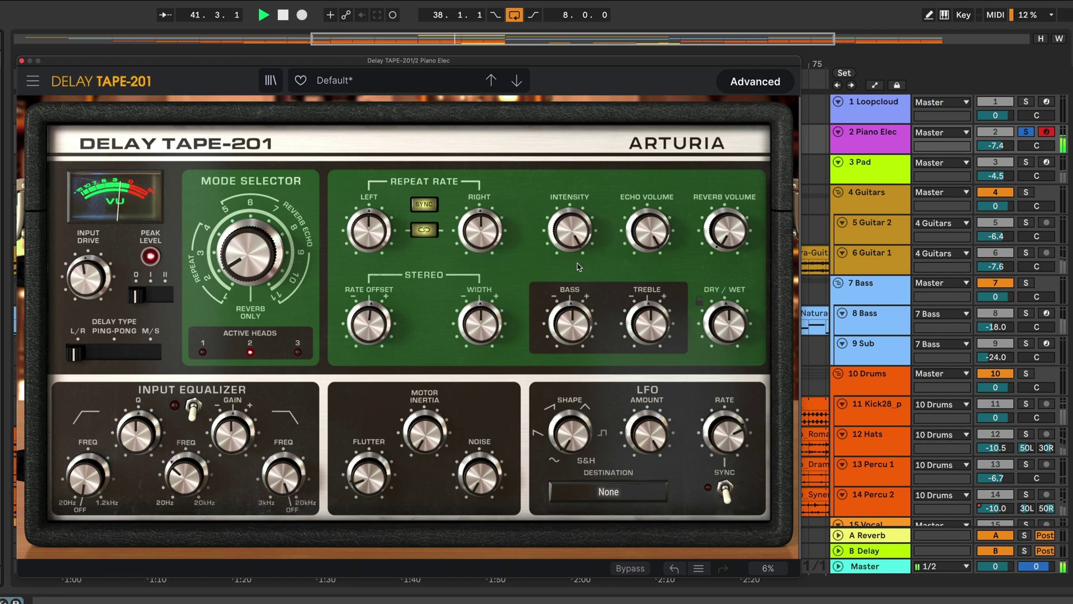
pyautogui.press('space')
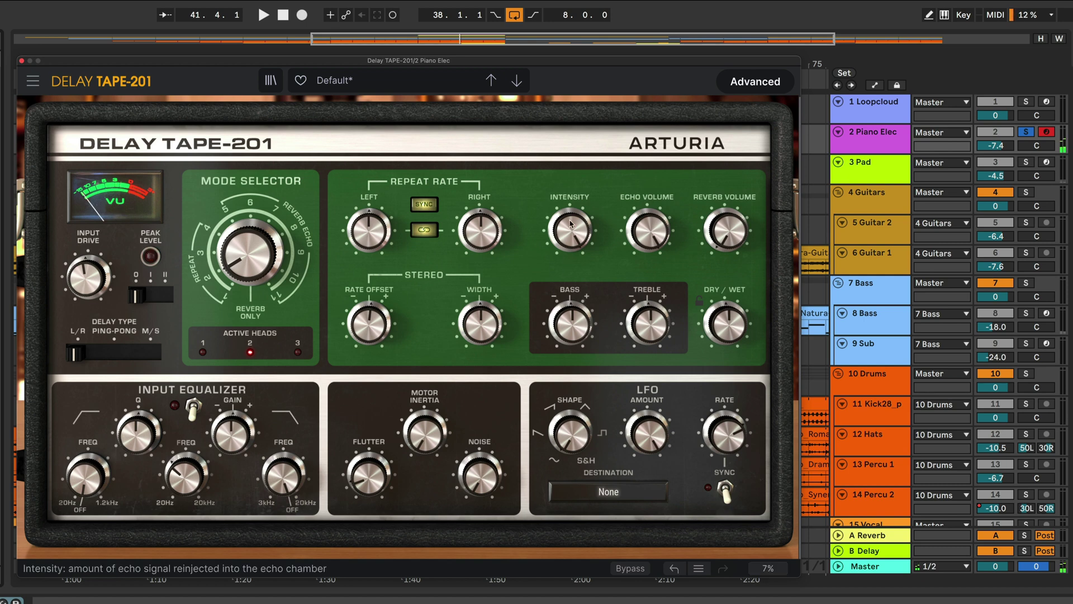
pyautogui.moveTo(570, 230); pyautogui.dragTo(570, 281)
pyautogui.press('space')
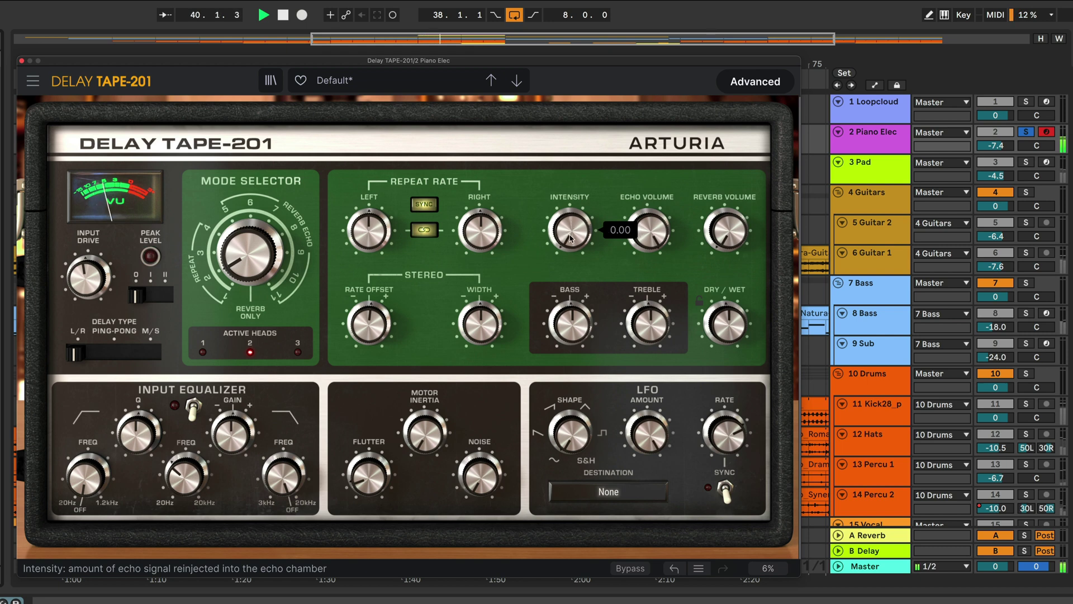
pyautogui.moveTo(570, 239); pyautogui.dragTo(580, 230)
pyautogui.press('space')
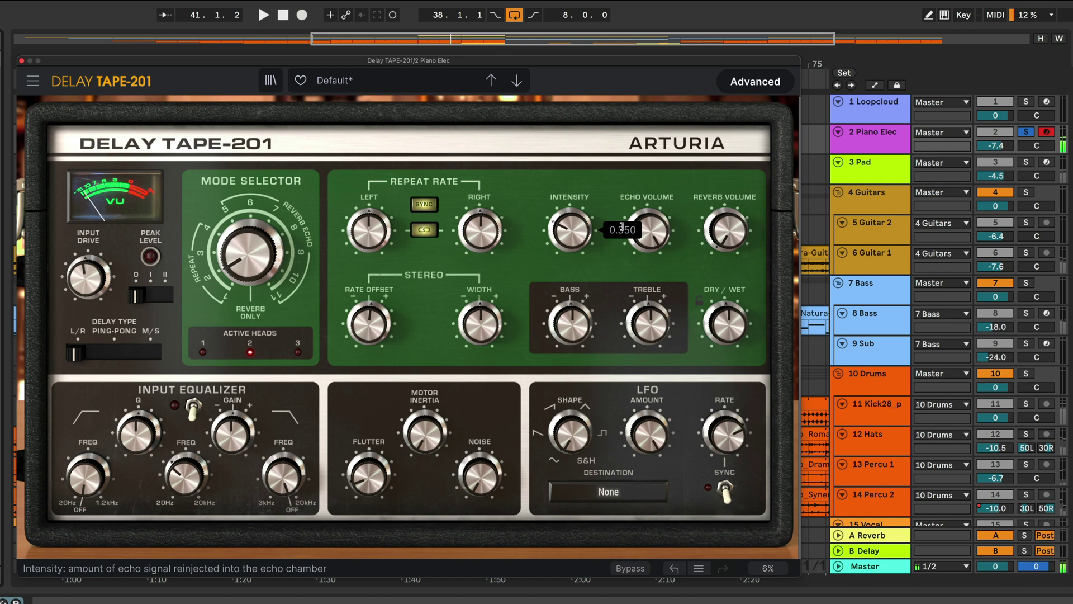
# Step: Play the loop while lowering the Echo Volume to about 0.176 and raising the Reverb Volume
pyautogui.moveTo(643, 231)
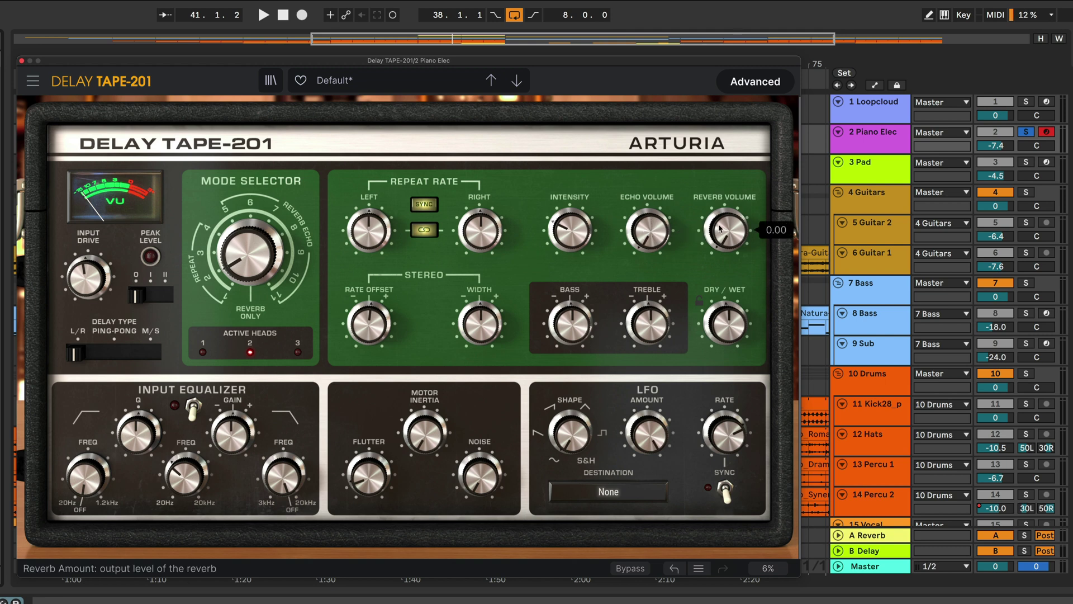
pyautogui.press('space')
pyautogui.moveTo(645, 220); pyautogui.dragTo(645, 197)
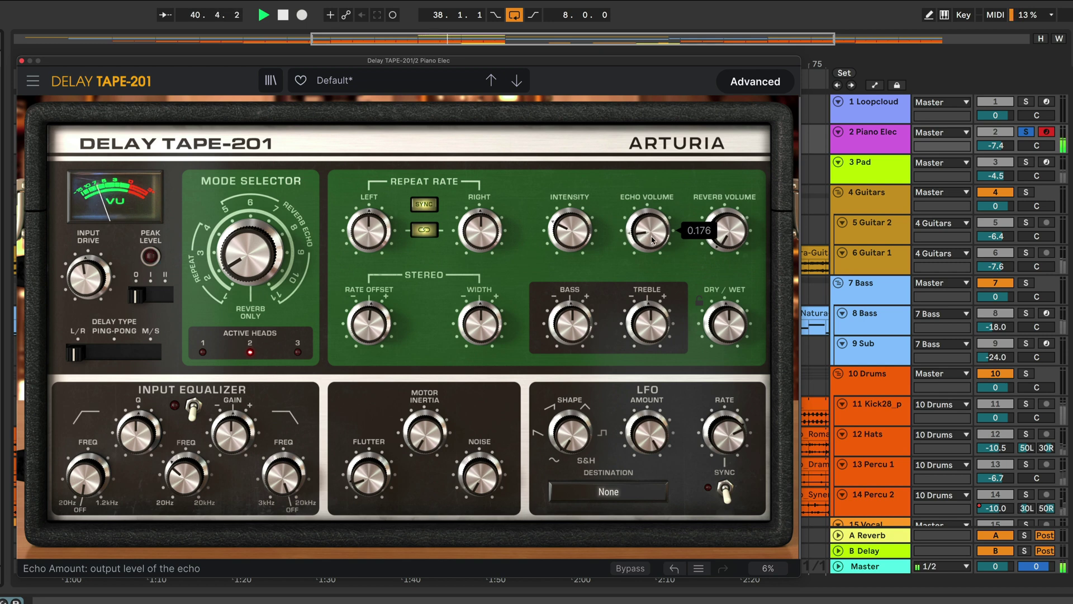
pyautogui.moveTo(725, 229); pyautogui.dragTo(725, 157)
pyautogui.moveTo(725, 230); pyautogui.dragTo(725, 250)
pyautogui.press('space')
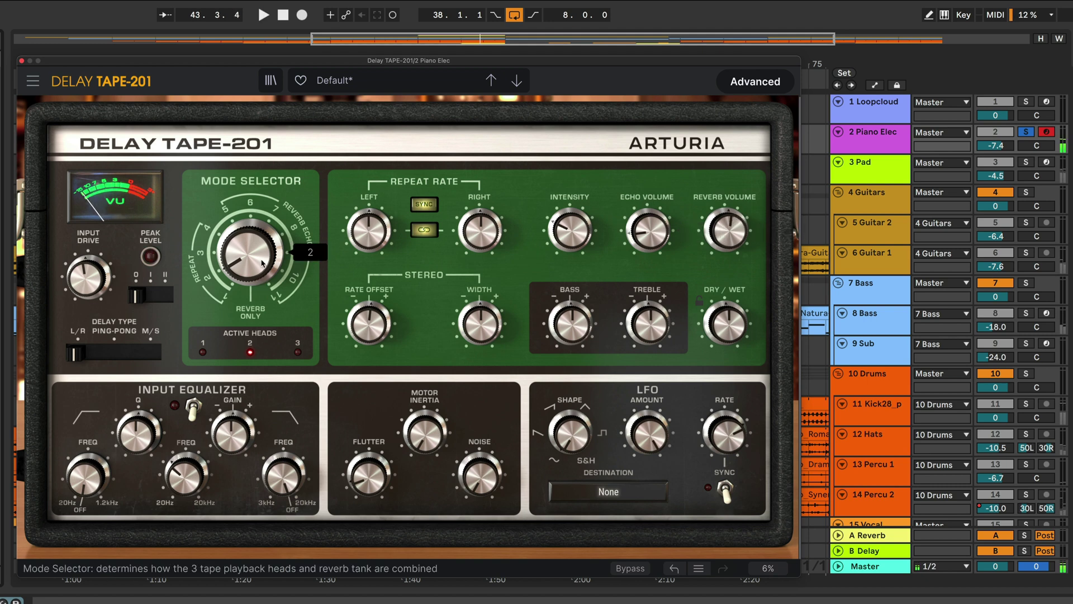
# Step: Set the Mode Selector to Reverb Echo mode 5 and play the loop with the Reverb Volume turned down
pyautogui.moveTo(248, 254); pyautogui.dragTo(248, 230)
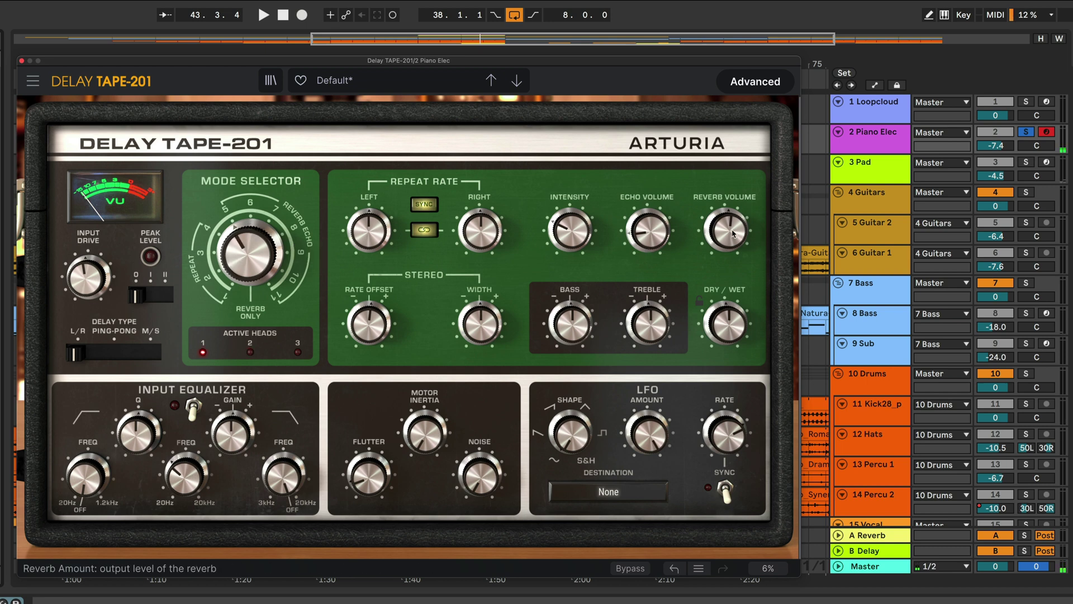
pyautogui.moveTo(733, 233); pyautogui.dragTo(732, 280)
pyautogui.press('space')
pyautogui.press('space')
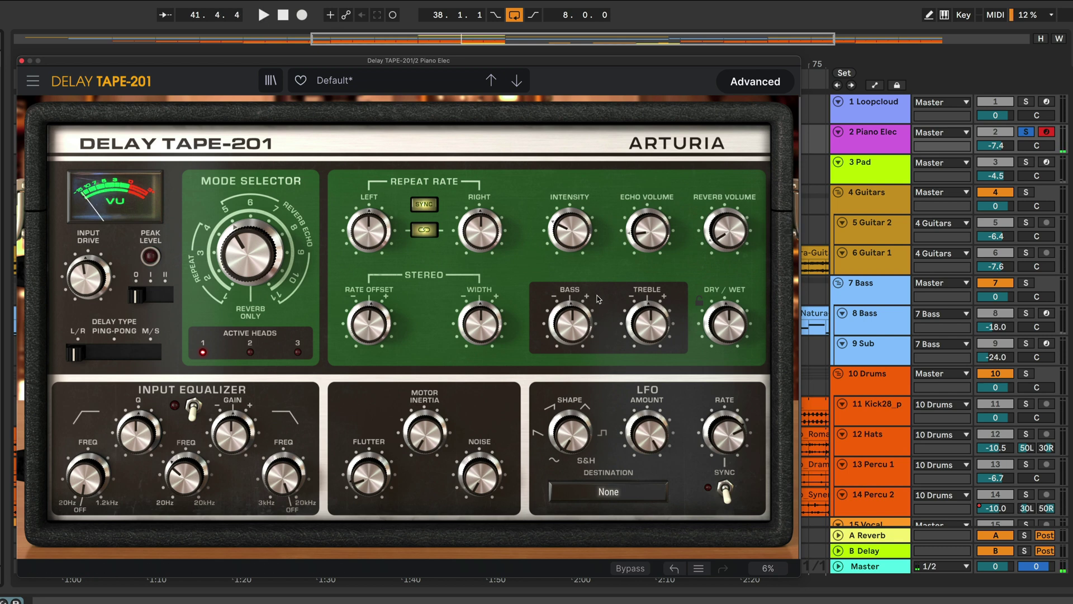
# Step: Hide the advanced control section of the delay and show it again
pyautogui.moveTo(733, 331)
pyautogui.click(738, 87)
pyautogui.click(743, 85)
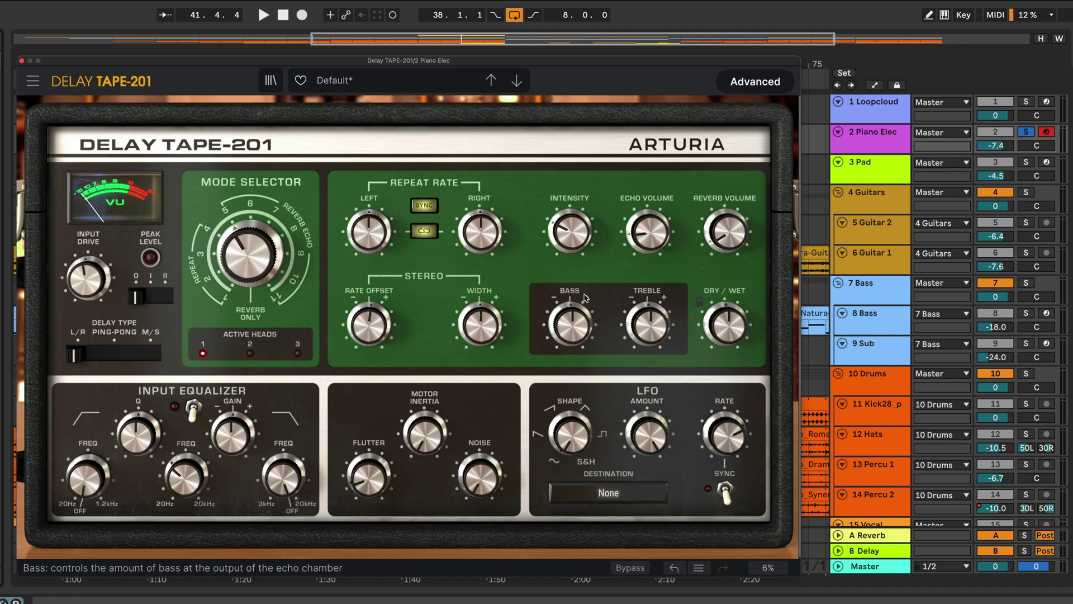
# Step: Play the loop with the echo Bass cut to -1.00, raise the Treble, and set the Bass to -0.760
pyautogui.moveTo(642, 332)
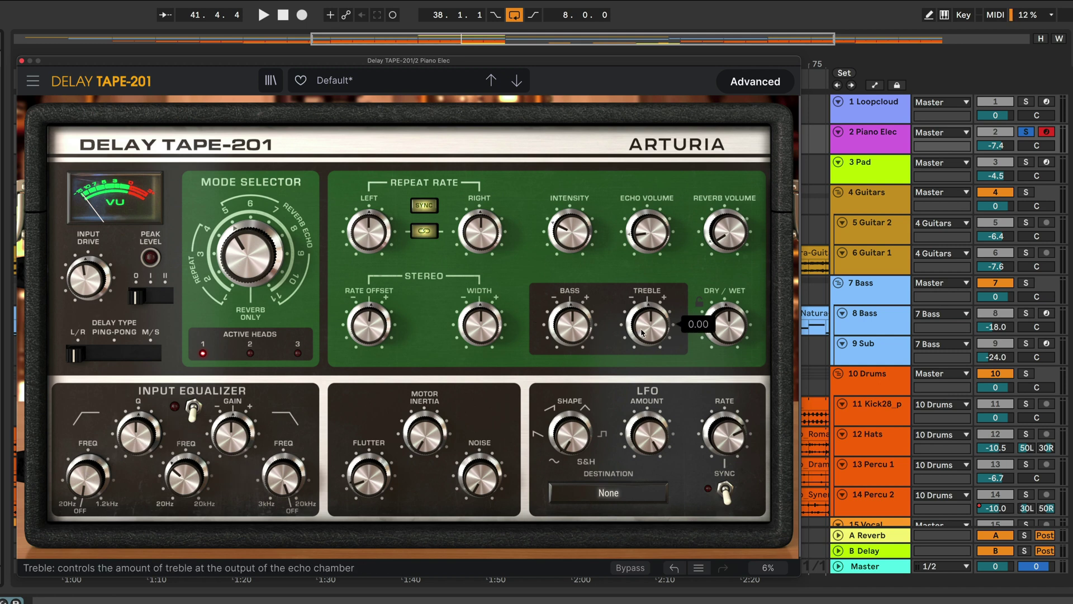
pyautogui.moveTo(568, 323)
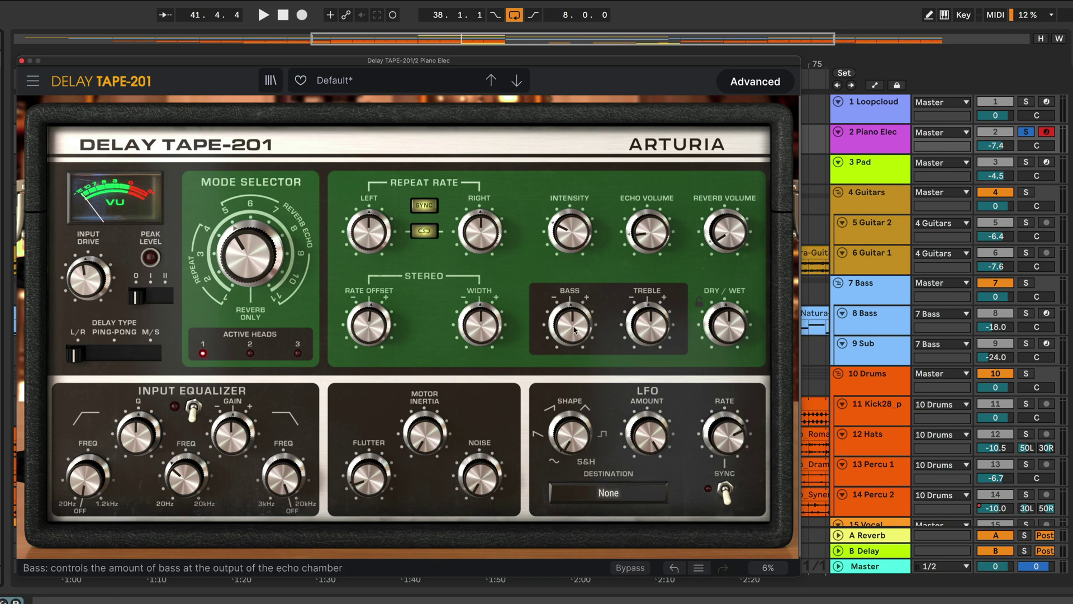
pyautogui.moveTo(570, 324); pyautogui.dragTo(570, 354)
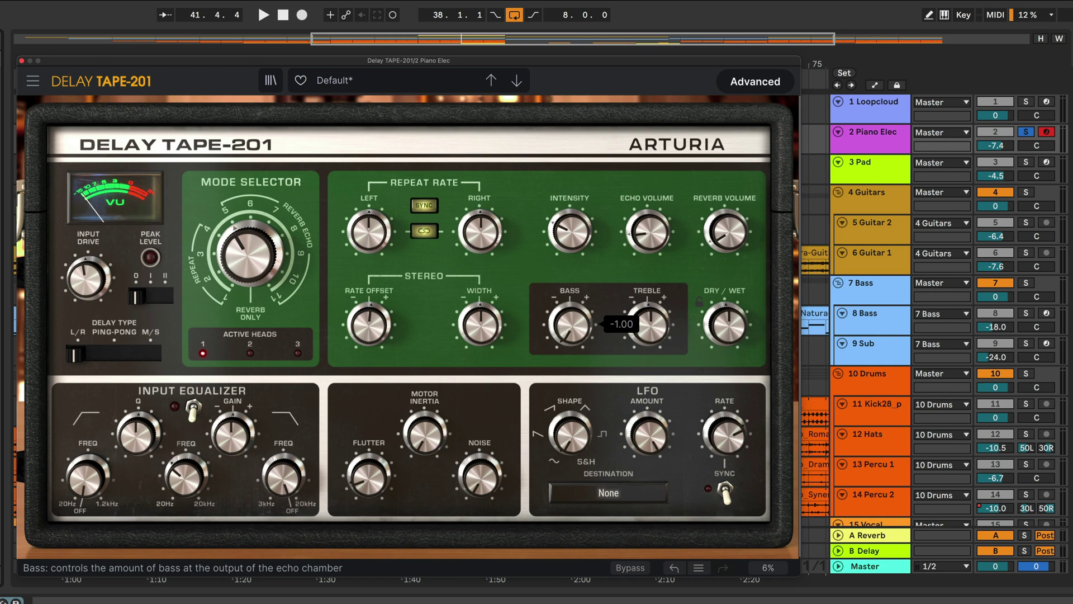
pyautogui.press('space')
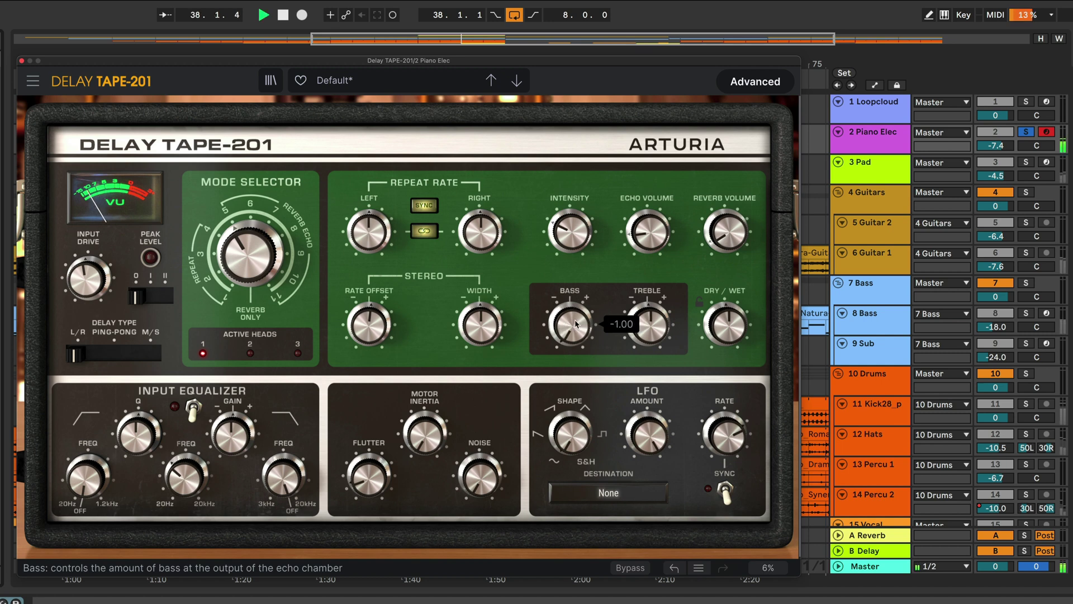
pyautogui.moveTo(648, 323); pyautogui.dragTo(656, 297)
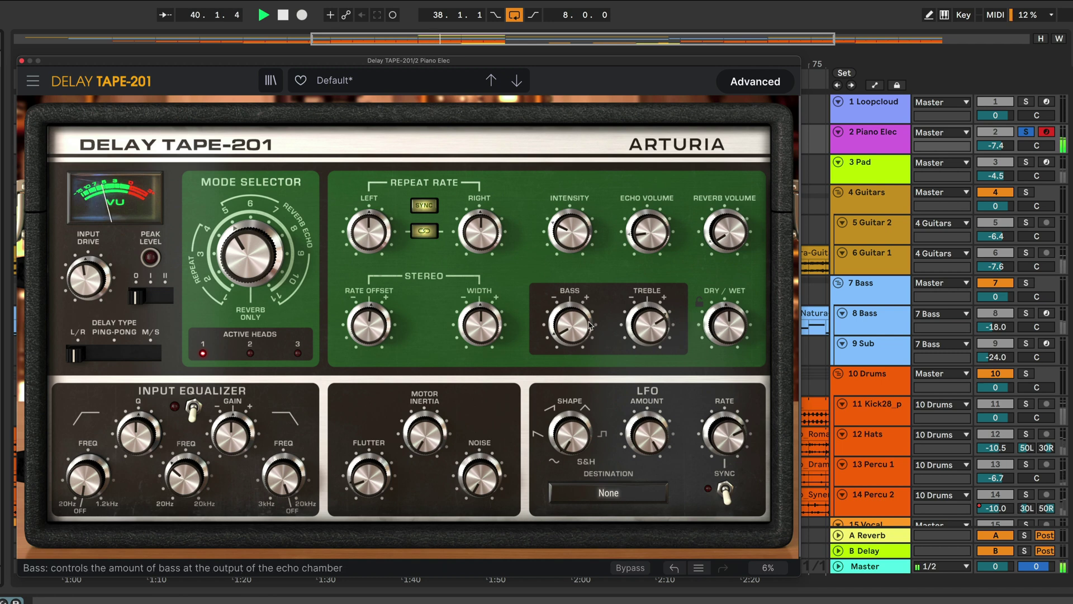
pyautogui.moveTo(570, 325); pyautogui.dragTo(570, 317)
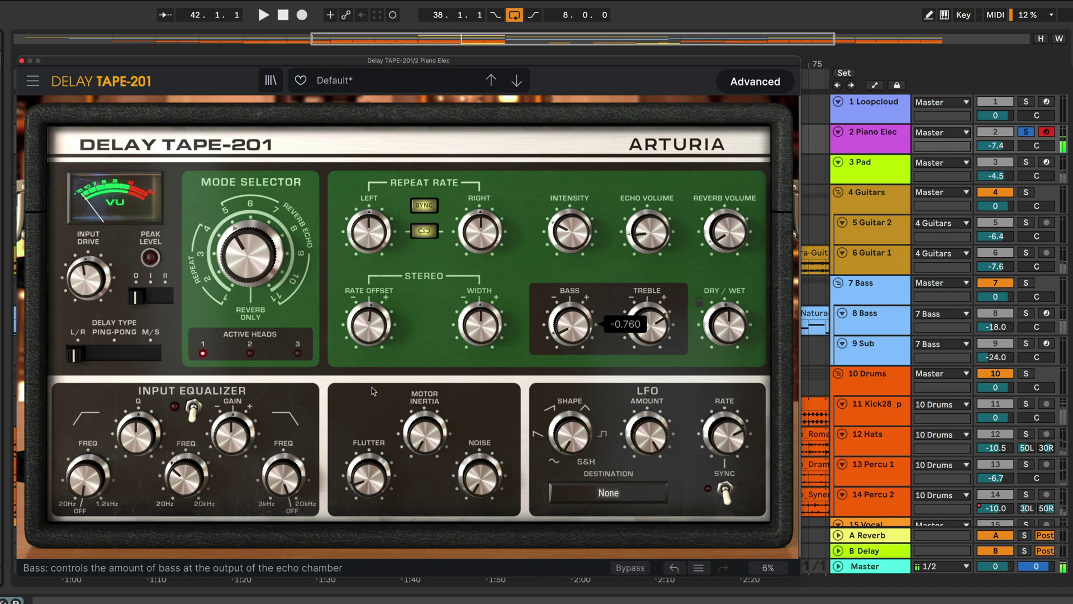
# Step: Switch the Input Equalizer on and check its high pass and low pass cutoff controls
pyautogui.click(194, 411)
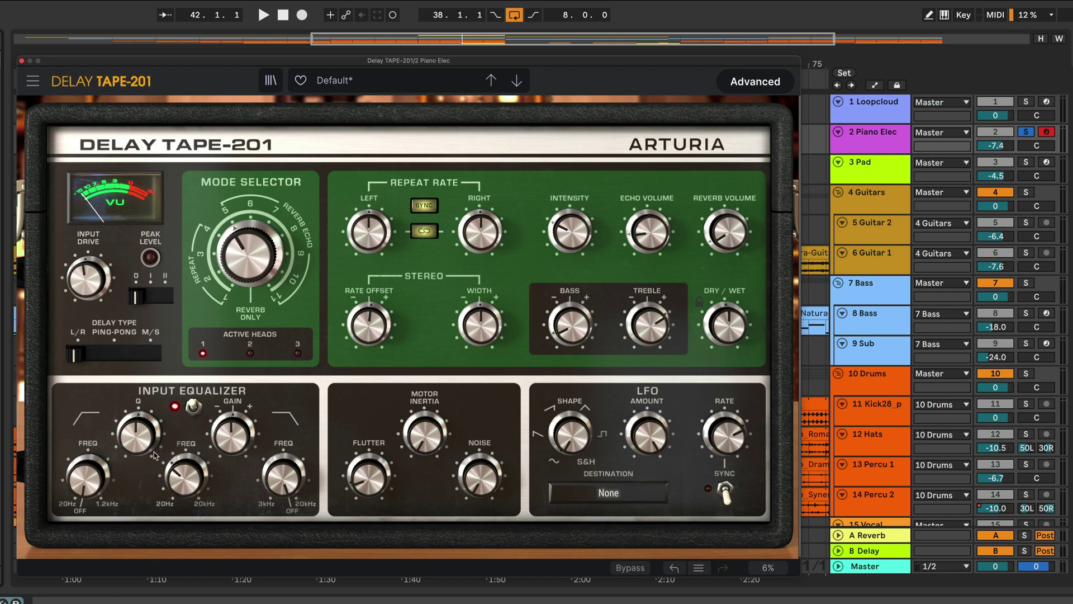
pyautogui.click(191, 409)
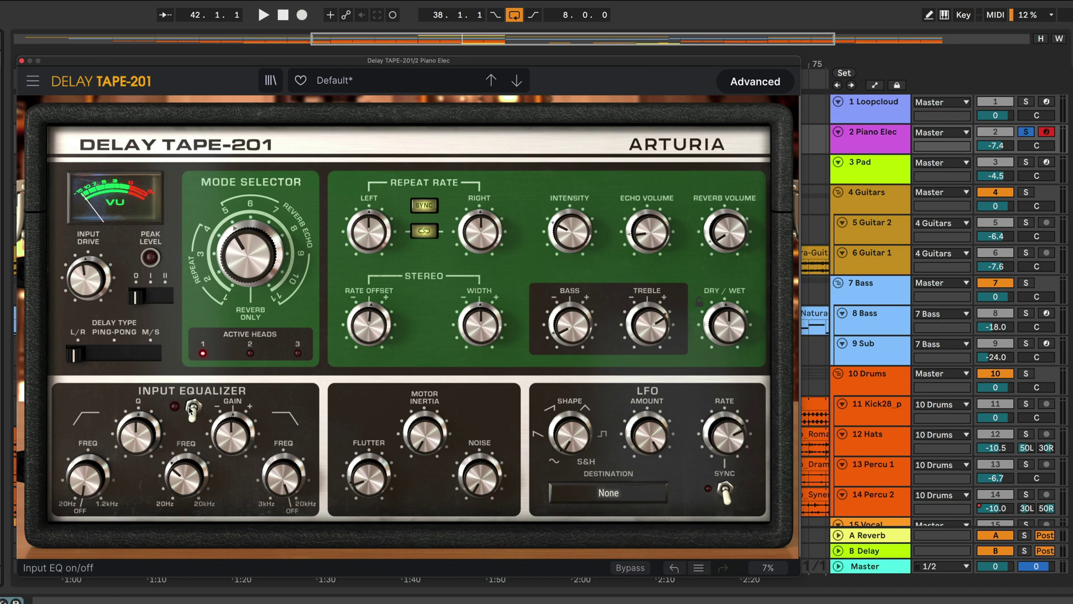
pyautogui.click(191, 410)
pyautogui.moveTo(83, 482)
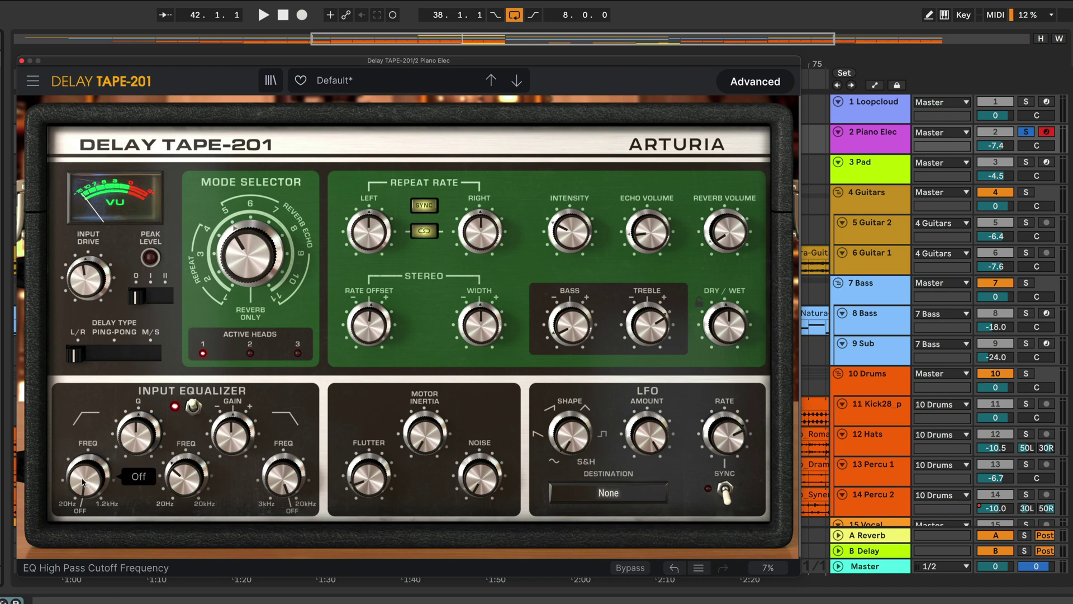
pyautogui.moveTo(287, 481)
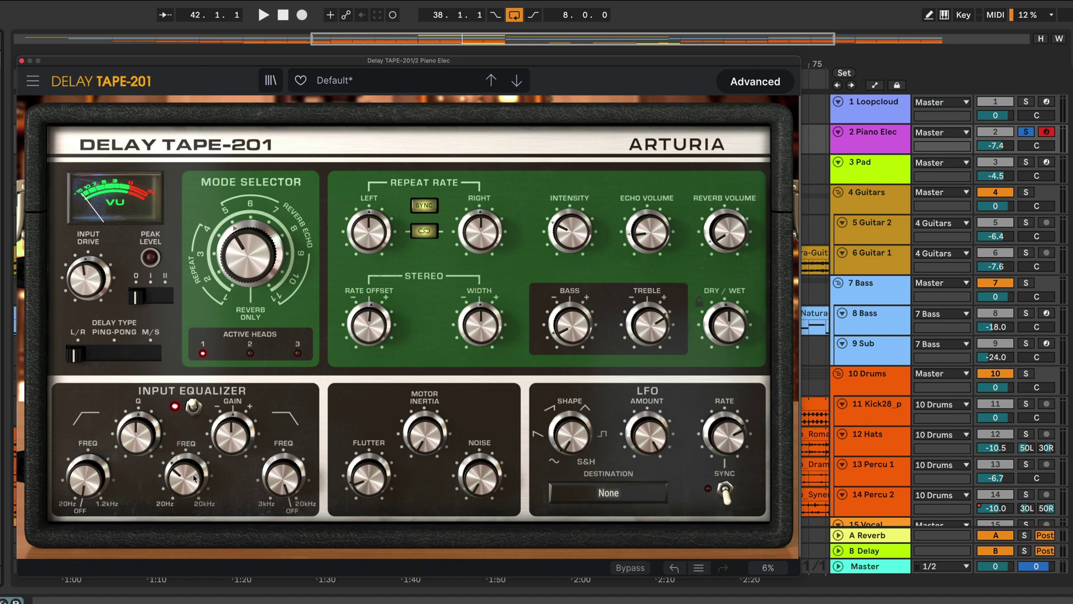
# Step: Adjust the Input Equalizer's peak Q and Gain, and set the peak frequency to about 1573 Hz
pyautogui.moveTo(184, 476); pyautogui.dragTo(137, 432)
pyautogui.moveTo(228, 432)
pyautogui.mouseDown()
pyautogui.moveTo(228, 416)
pyautogui.moveTo(228, 442)
pyautogui.mouseUp()
pyautogui.moveTo(184, 475); pyautogui.dragTo(184, 464)
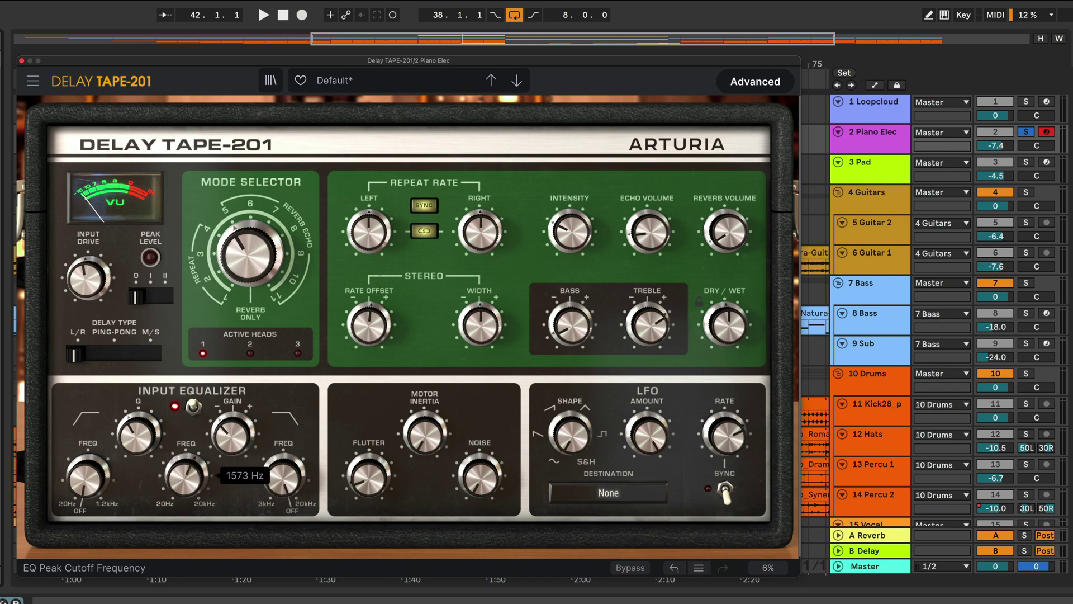
# Step: Play the loop with the Input Equalizer's peak Q raised to 2.91 and its Gain adjusted, and switch the equalizer off
pyautogui.moveTo(139, 433)
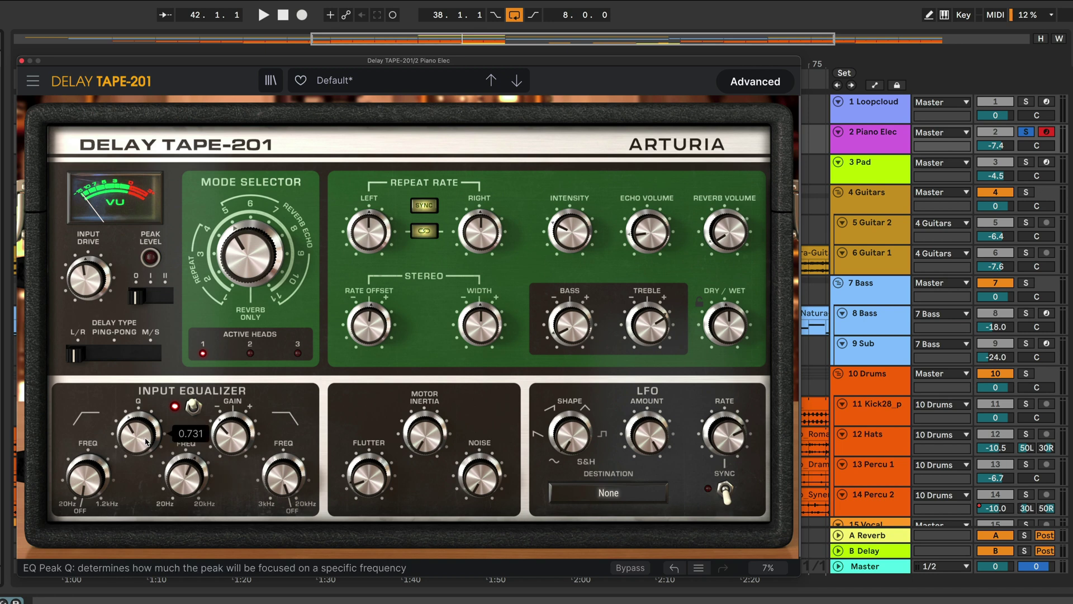
pyautogui.press('space')
pyautogui.moveTo(140, 433); pyautogui.dragTo(140, 413)
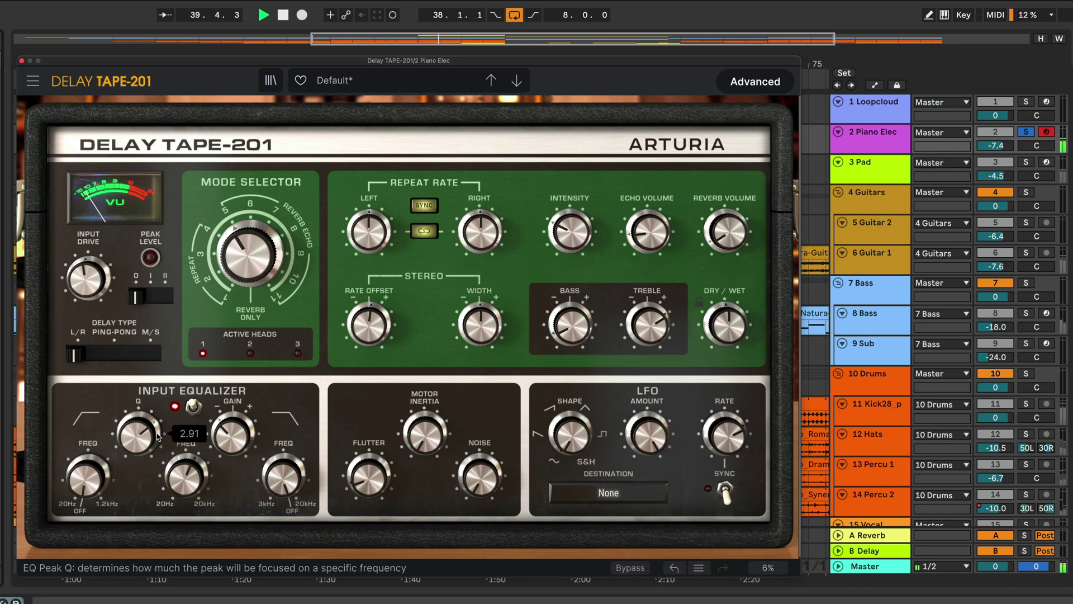
pyautogui.moveTo(232, 434)
pyautogui.mouseDown()
pyautogui.moveTo(232, 403)
pyautogui.moveTo(232, 432)
pyautogui.mouseUp()
pyautogui.press('space')
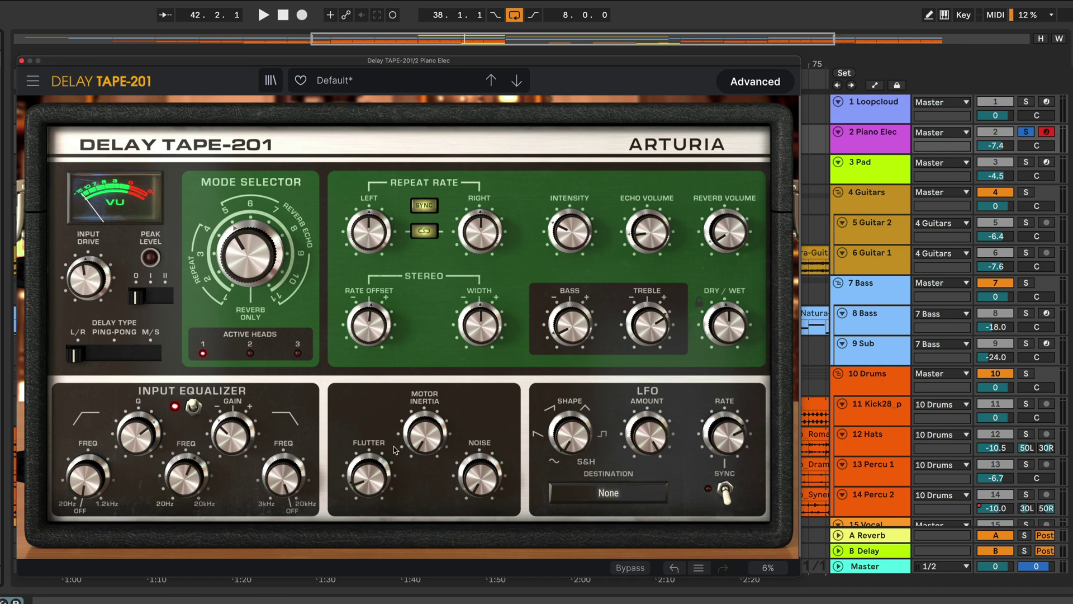
pyautogui.click(193, 411)
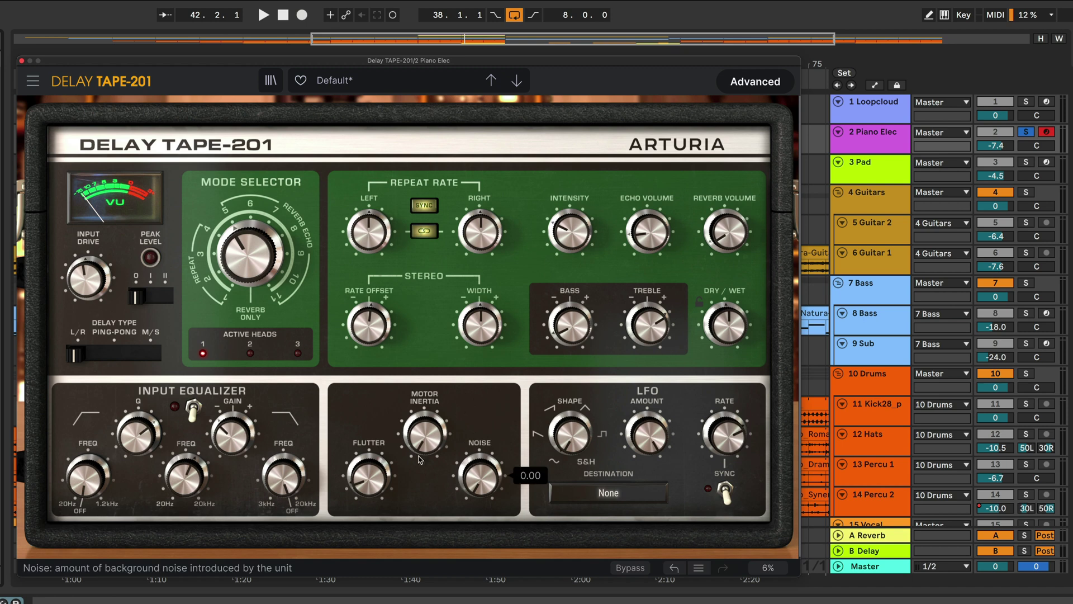
# Step: Play the loop with the Flutter raised to 0.795 and the left repeat rate set to 1/8.d
pyautogui.moveTo(367, 471)
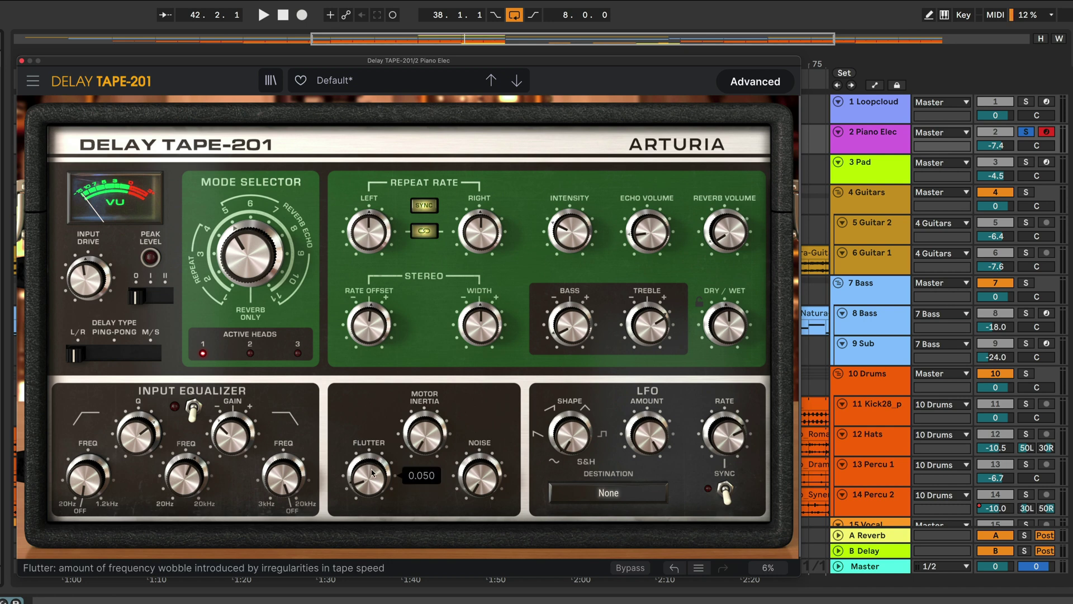
pyautogui.press('space')
pyautogui.moveTo(373, 473); pyautogui.dragTo(373, 411)
pyautogui.moveTo(370, 232); pyautogui.dragTo(370, 224)
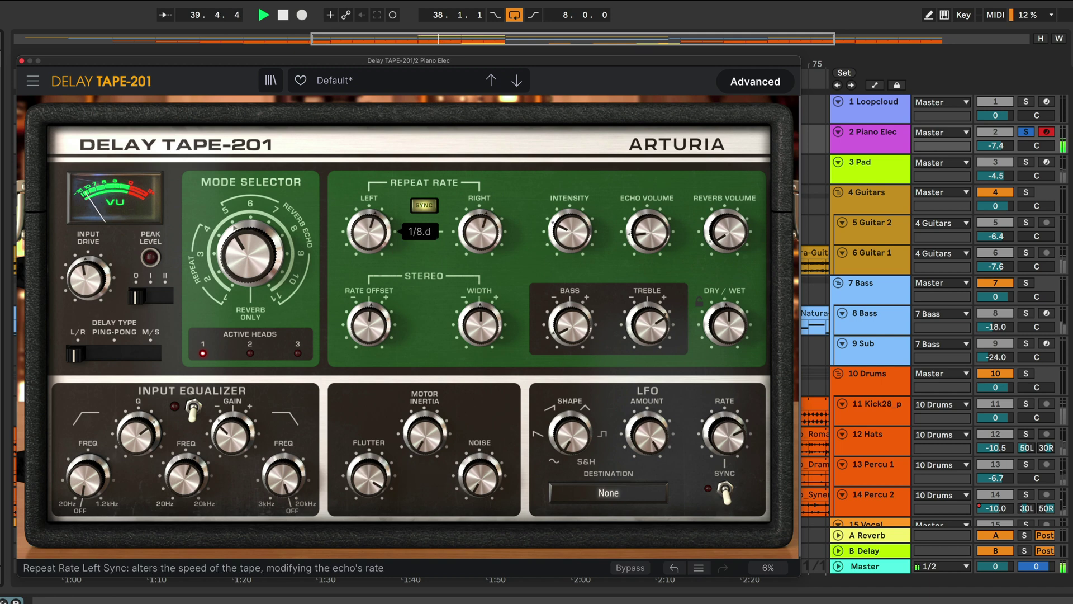
# Step: Raise the Flutter further, audition it with the mode selector on 3, and bring the Flutter back down
pyautogui.moveTo(369, 475)
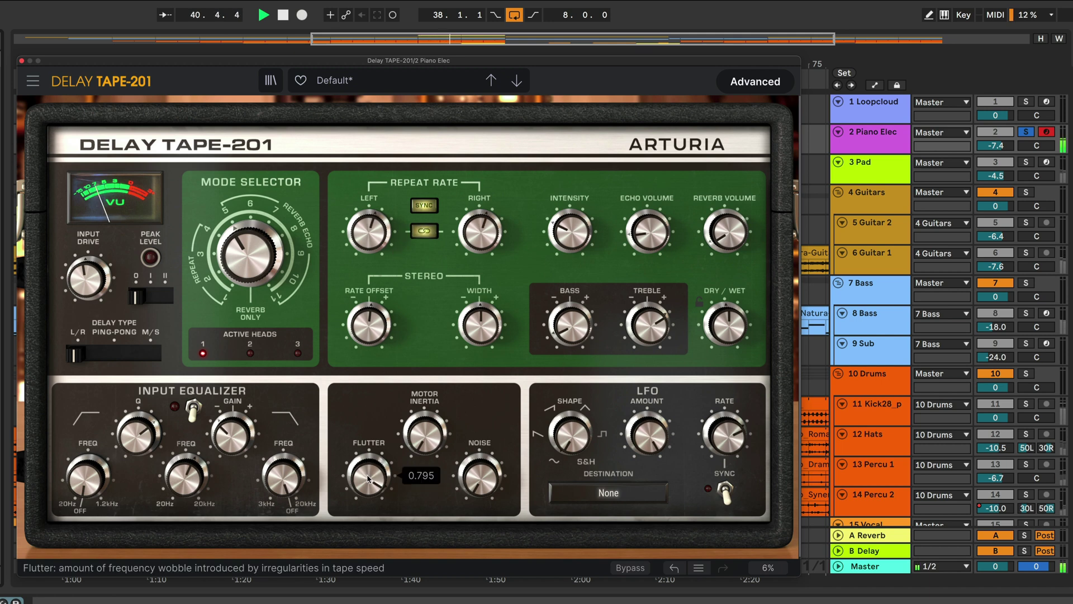
pyautogui.moveTo(368, 475)
pyautogui.mouseDown()
pyautogui.moveTo(368, 521)
pyautogui.moveTo(369, 459)
pyautogui.mouseUp()
pyautogui.moveTo(249, 254); pyautogui.dragTo(249, 280)
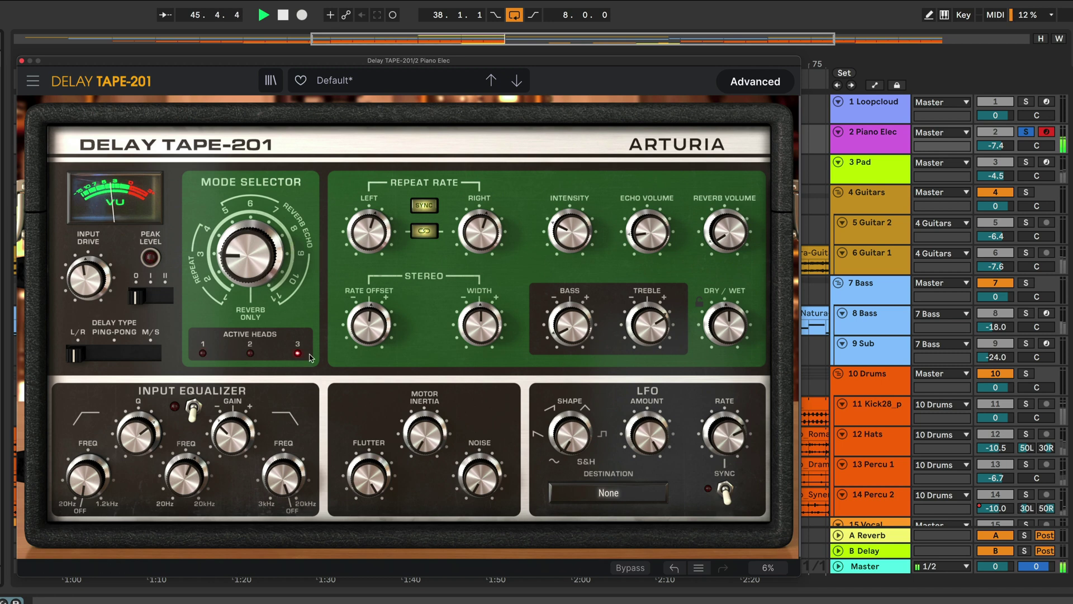
pyautogui.moveTo(369, 475)
pyautogui.mouseDown()
pyautogui.moveTo(369, 503)
pyautogui.moveTo(369, 489)
pyautogui.mouseUp()
pyautogui.moveTo(482, 230)
pyautogui.mouseDown()
pyautogui.moveTo(481, 220)
pyautogui.moveTo(481, 230)
pyautogui.mouseUp()
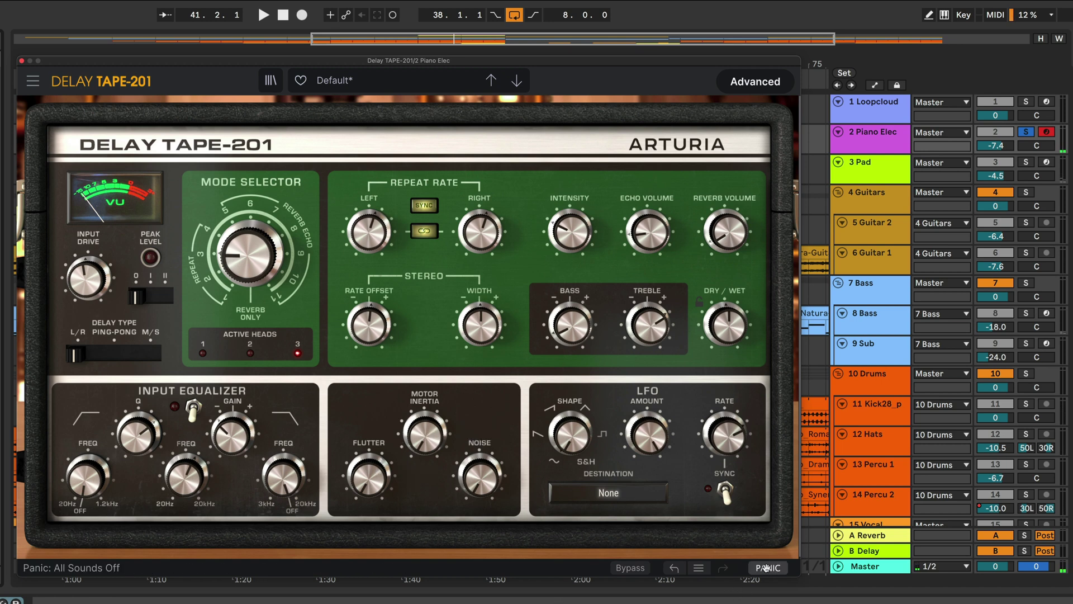
# Step: Play the loop with the Motor Inertia turned up high
pyautogui.moveTo(422, 444)
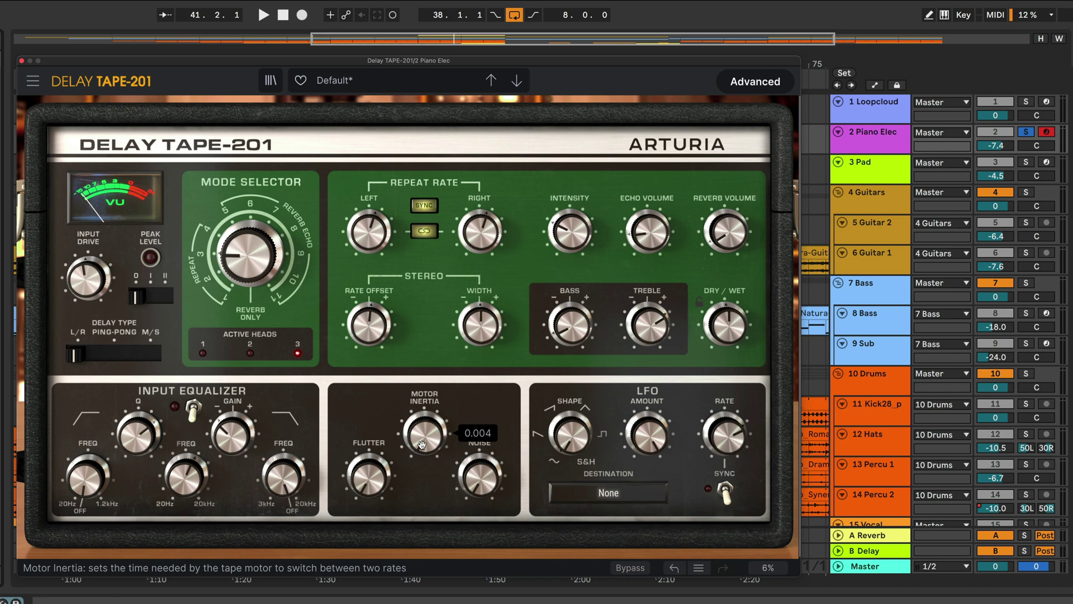
pyautogui.moveTo(422, 436); pyautogui.dragTo(422, 442)
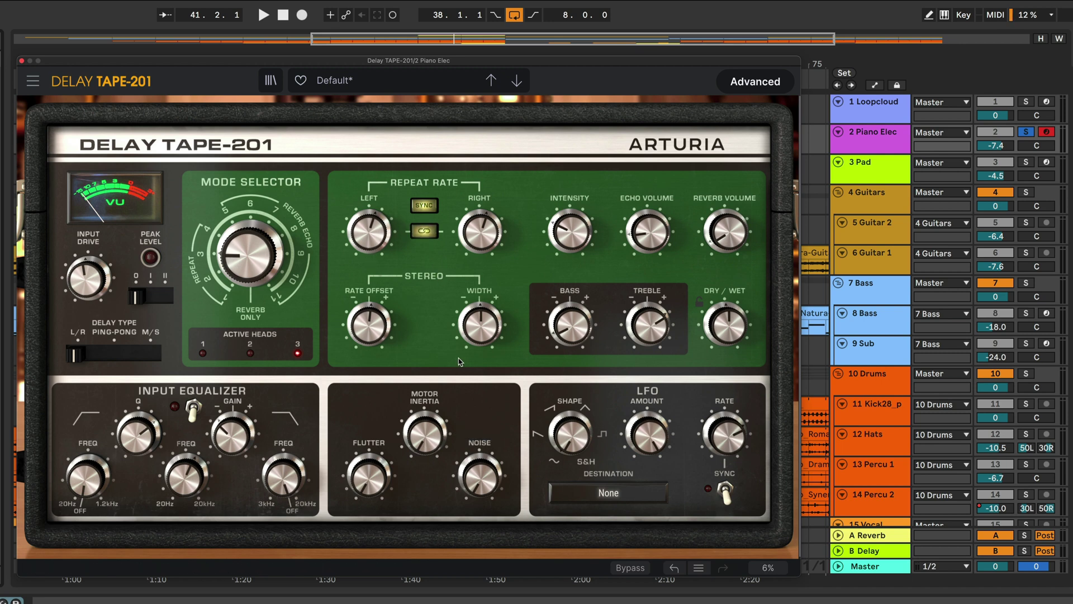
pyautogui.press('space')
pyautogui.moveTo(425, 434); pyautogui.dragTo(426, 342)
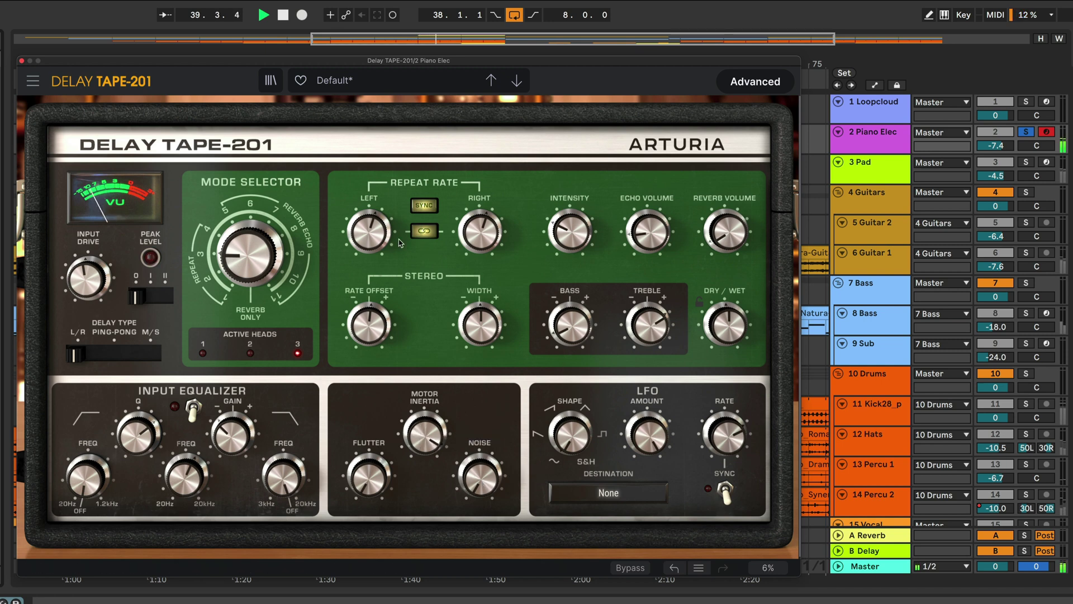
# Step: Turn off repeat rate Sync to audition the tape speed change, and set the Motor Inertia to 0.00
pyautogui.moveTo(376, 235)
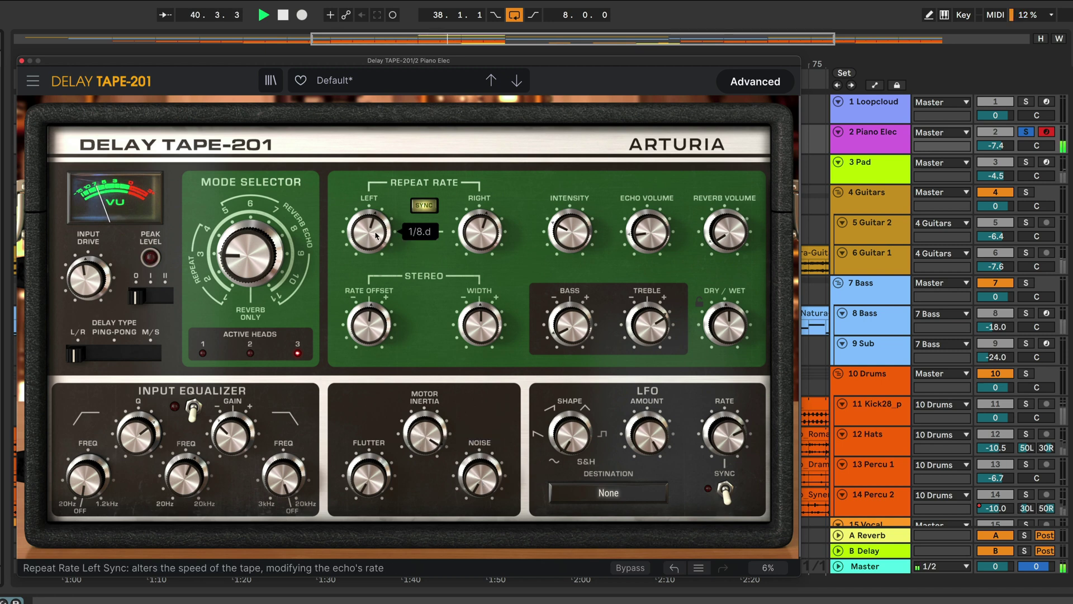
pyautogui.click(424, 205)
pyautogui.moveTo(370, 235)
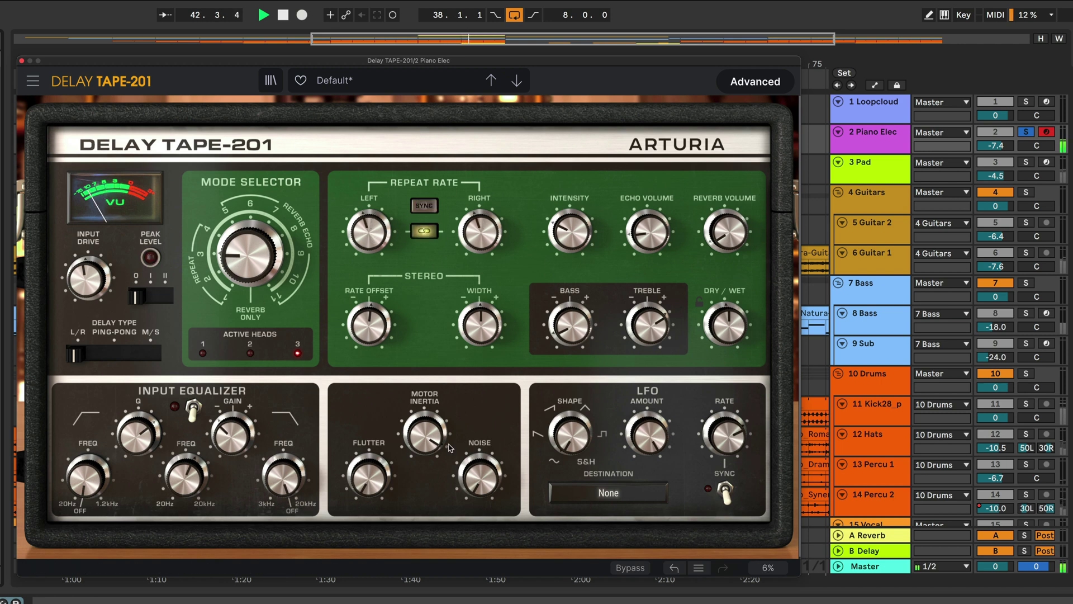
pyautogui.moveTo(437, 441); pyautogui.dragTo(458, 464)
pyautogui.press('space')
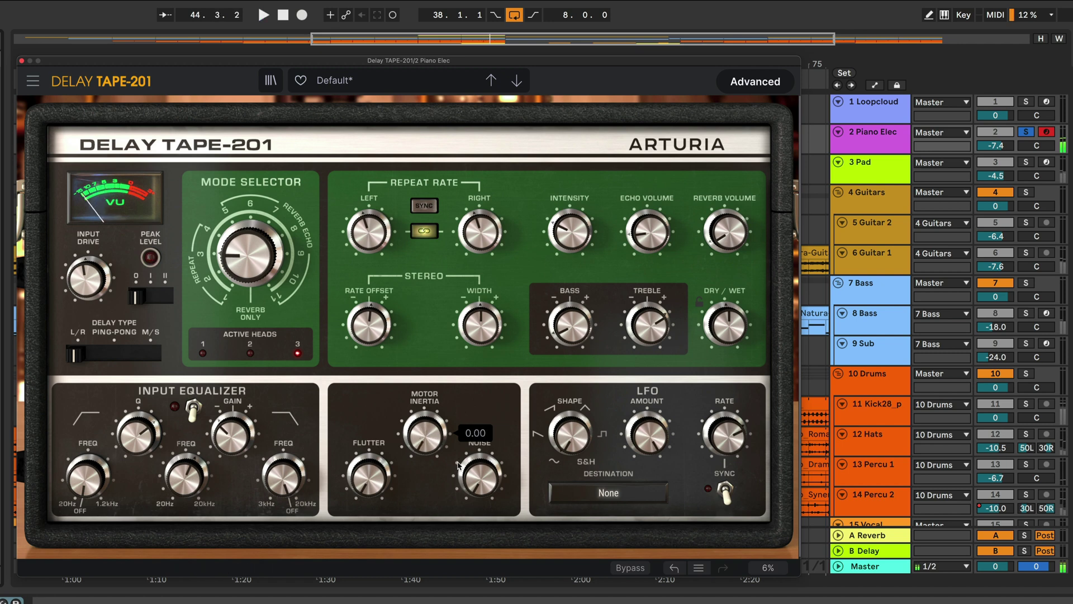
# Step: Play the loop with the Noise raised to 0.844 and reduce the Noise to 0.592
pyautogui.moveTo(485, 484)
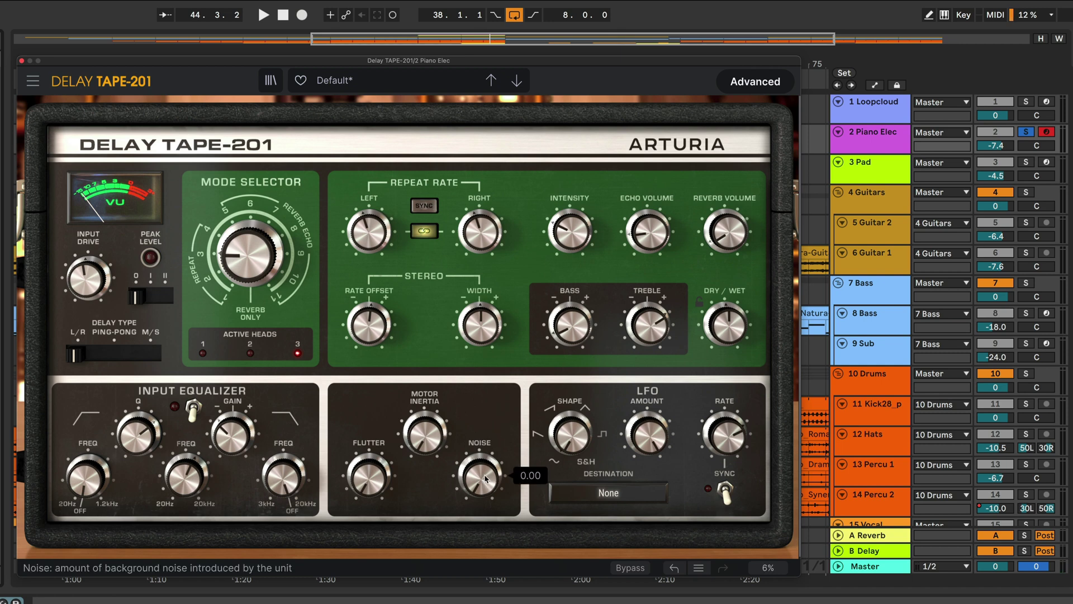
pyautogui.press('space')
pyautogui.moveTo(480, 476); pyautogui.dragTo(480, 382)
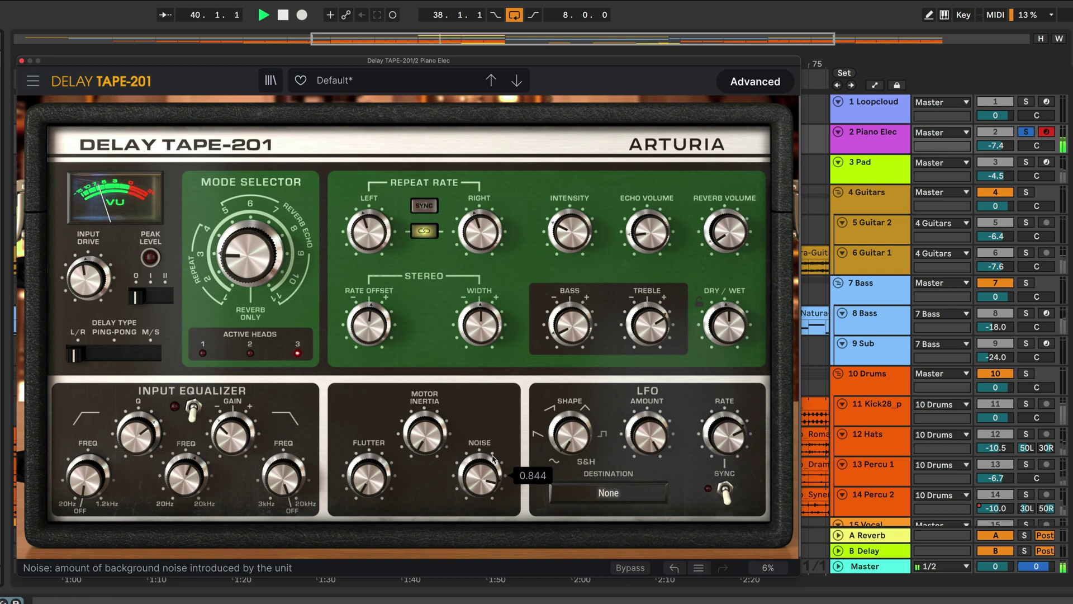
pyautogui.moveTo(480, 479)
pyautogui.mouseDown()
pyautogui.moveTo(473, 493)
pyautogui.moveTo(468, 480)
pyautogui.mouseUp()
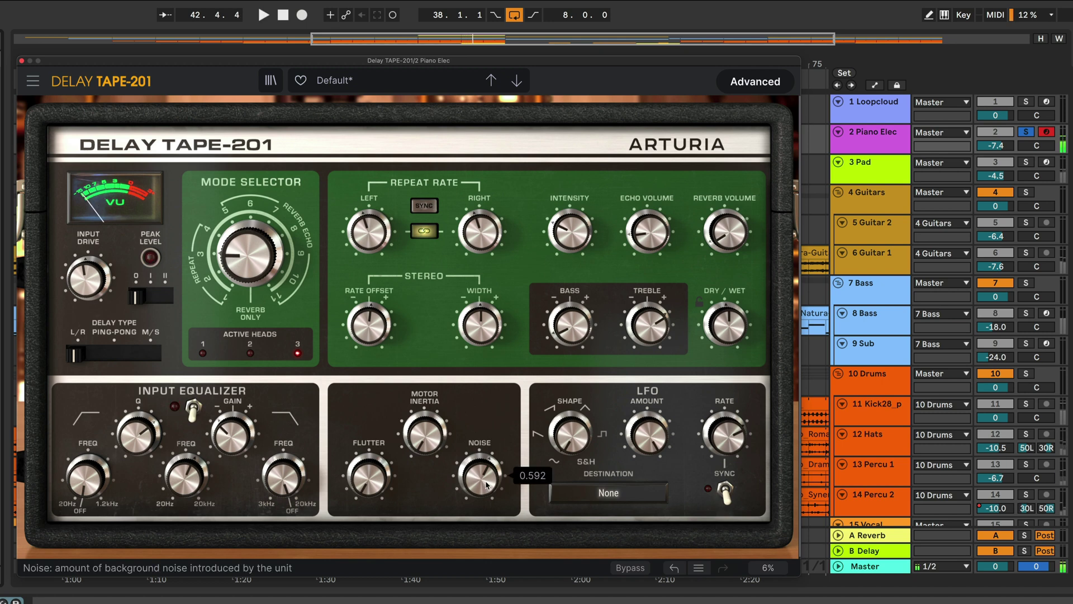
# Step: Audition the loop with the Noise, Motor Inertia and Flutter raised together, and reset the Noise to its default
pyautogui.moveTo(428, 441)
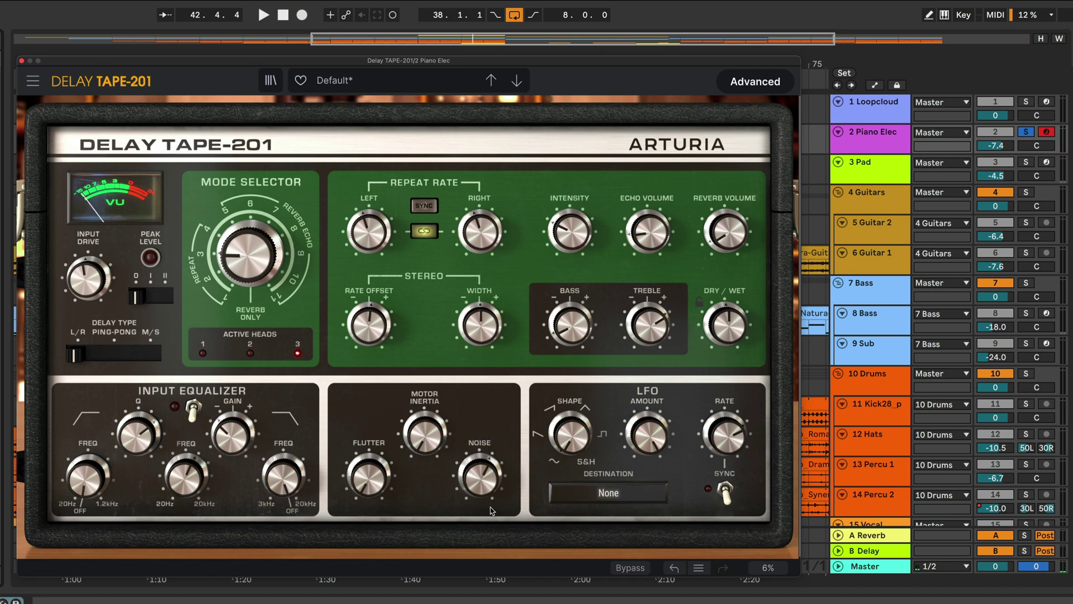
pyautogui.moveTo(480, 477); pyautogui.dragTo(480, 453)
pyautogui.moveTo(640, 228); pyautogui.dragTo(634, 252)
pyautogui.moveTo(426, 425); pyautogui.dragTo(426, 398)
pyautogui.moveTo(369, 476); pyautogui.dragTo(369, 441)
pyautogui.press('space')
pyautogui.moveTo(479, 477); pyautogui.dragTo(480, 475)
pyautogui.press('space')
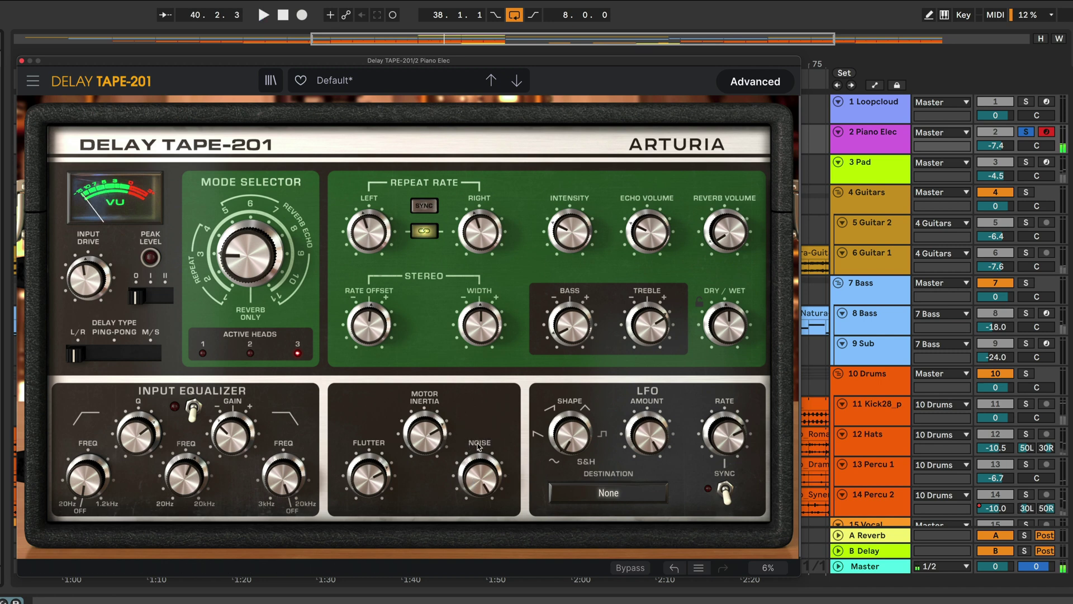
pyautogui.doubleClick(471, 474)
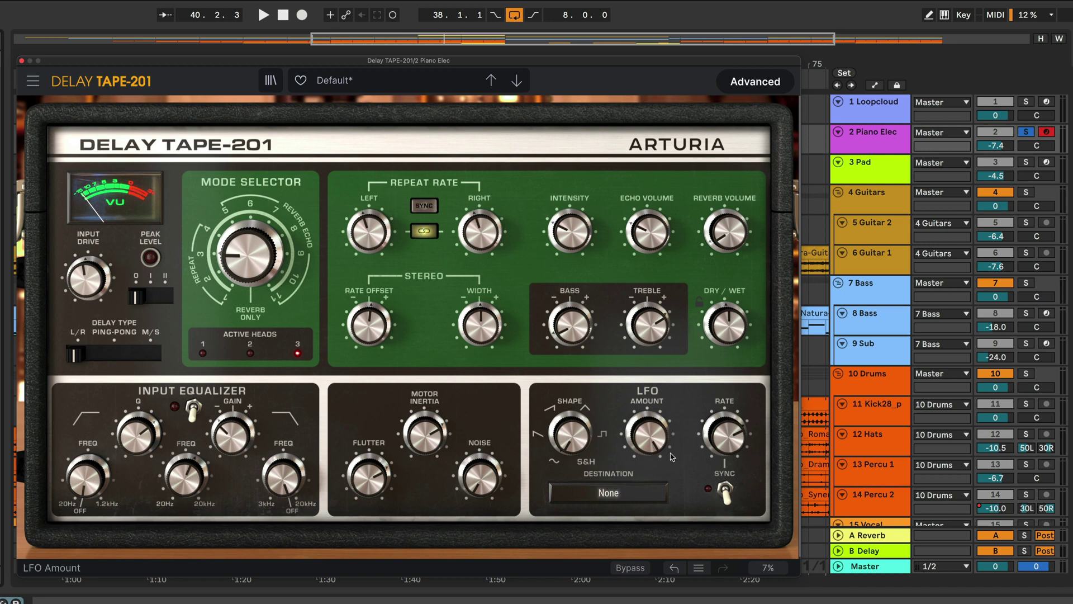
# Step: Review the LFO destinations, turn on LFO rate Sync, and set the LFO destination to Dry/Wet
pyautogui.click(646, 494)
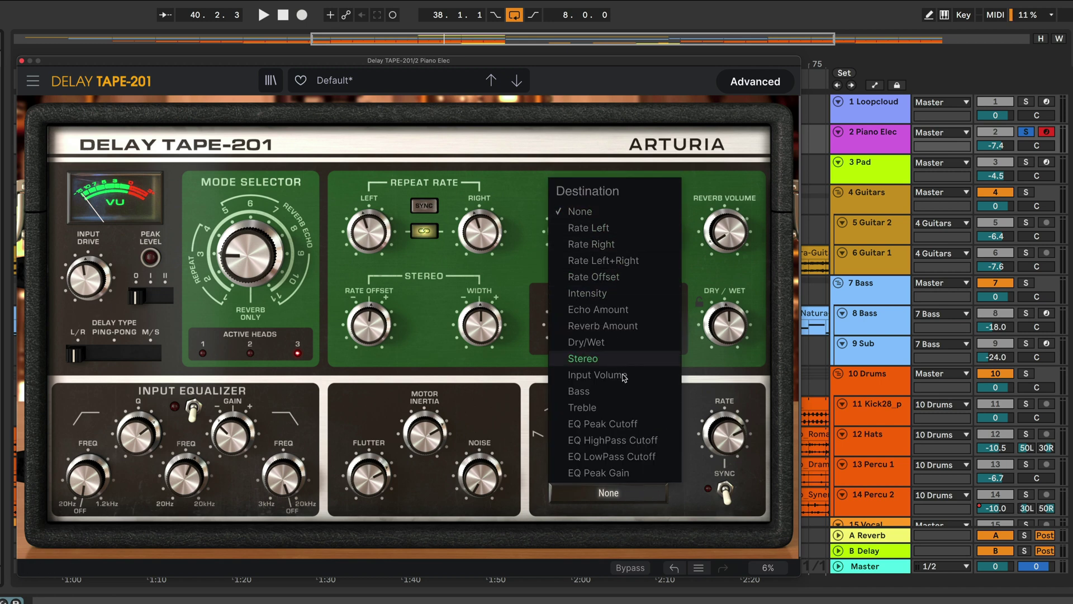
pyautogui.click(685, 463)
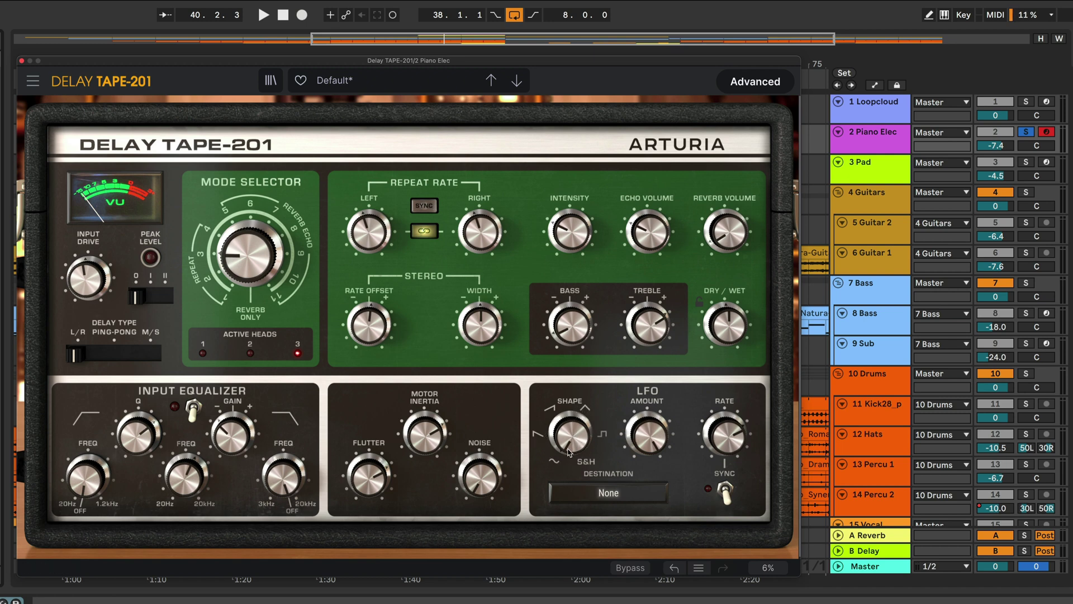
pyautogui.moveTo(650, 441)
pyautogui.click(725, 491)
pyautogui.click(598, 495)
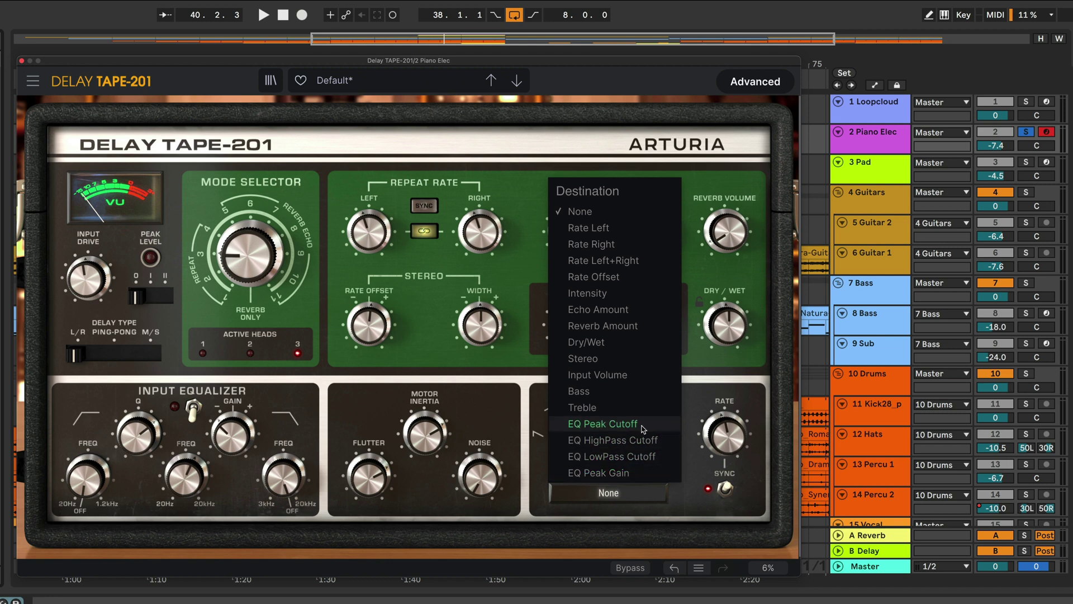
pyautogui.click(623, 342)
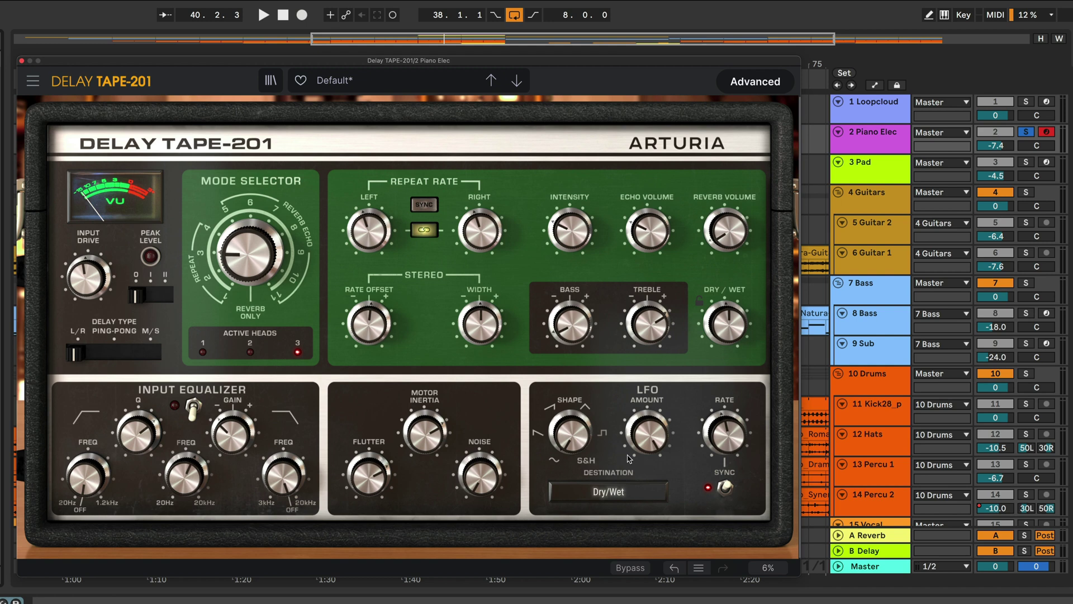
# Step: Play the loop with the LFO rate set to 1/16, and look through the available LFO destinations
pyautogui.press('space')
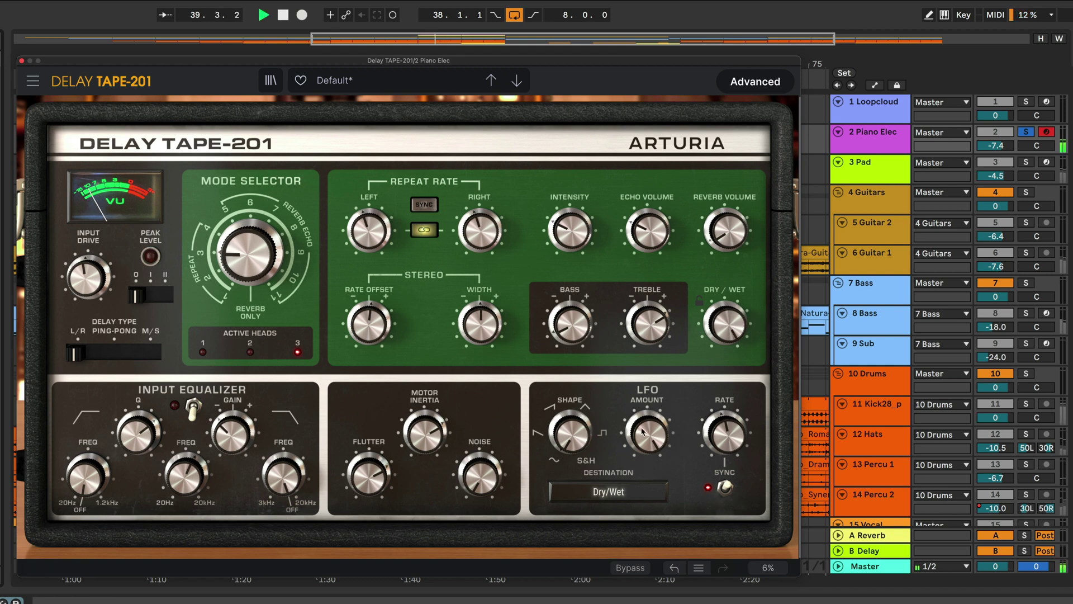
pyautogui.moveTo(579, 447); pyautogui.dragTo(579, 439)
pyautogui.moveTo(725, 433); pyautogui.dragTo(725, 411)
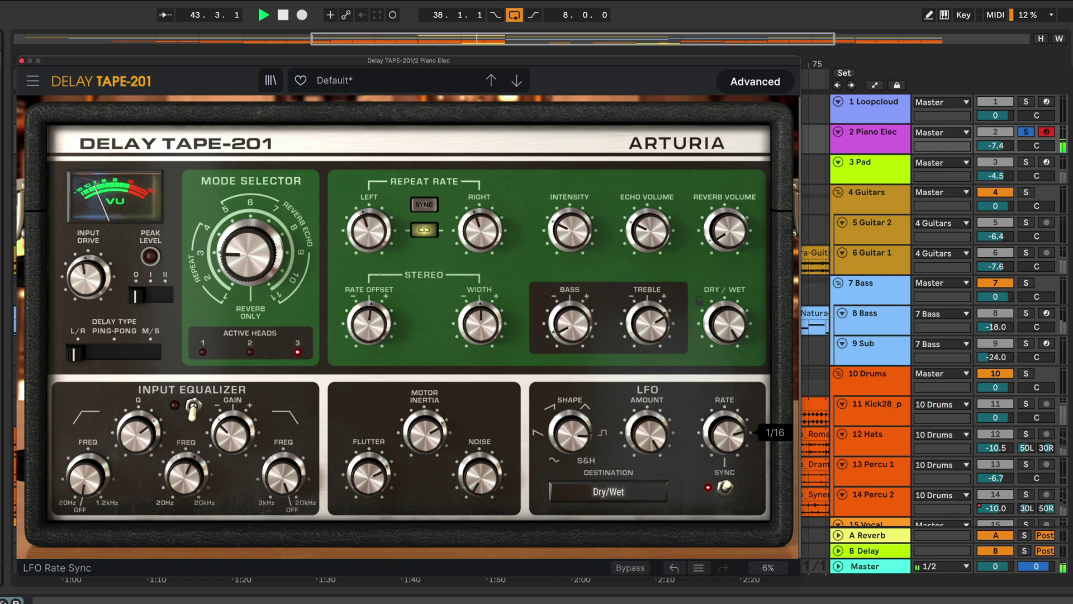
pyautogui.press('space')
pyautogui.click(647, 494)
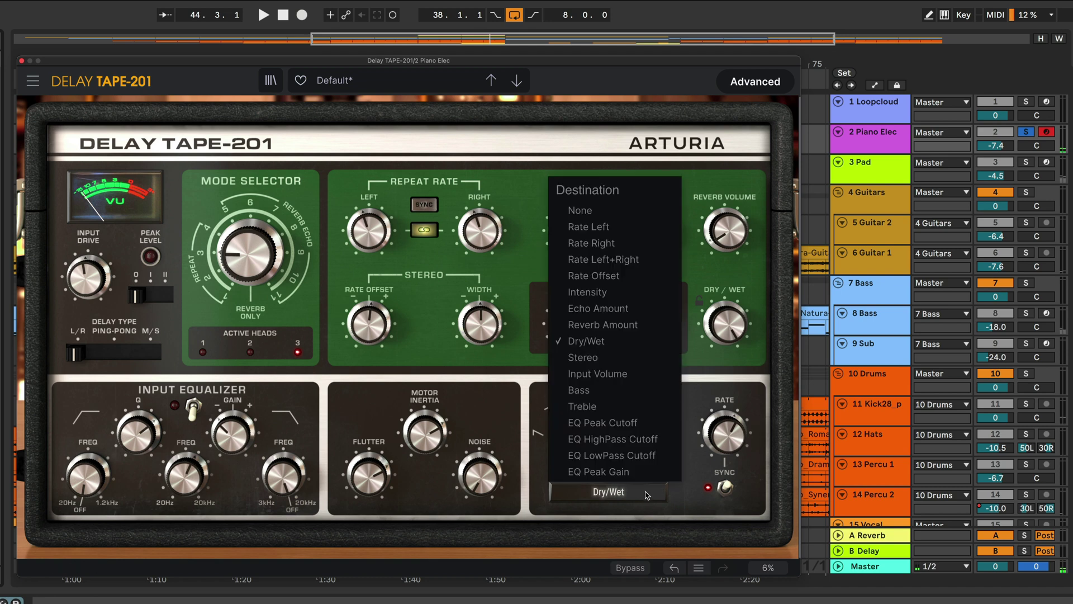
pyautogui.click(696, 501)
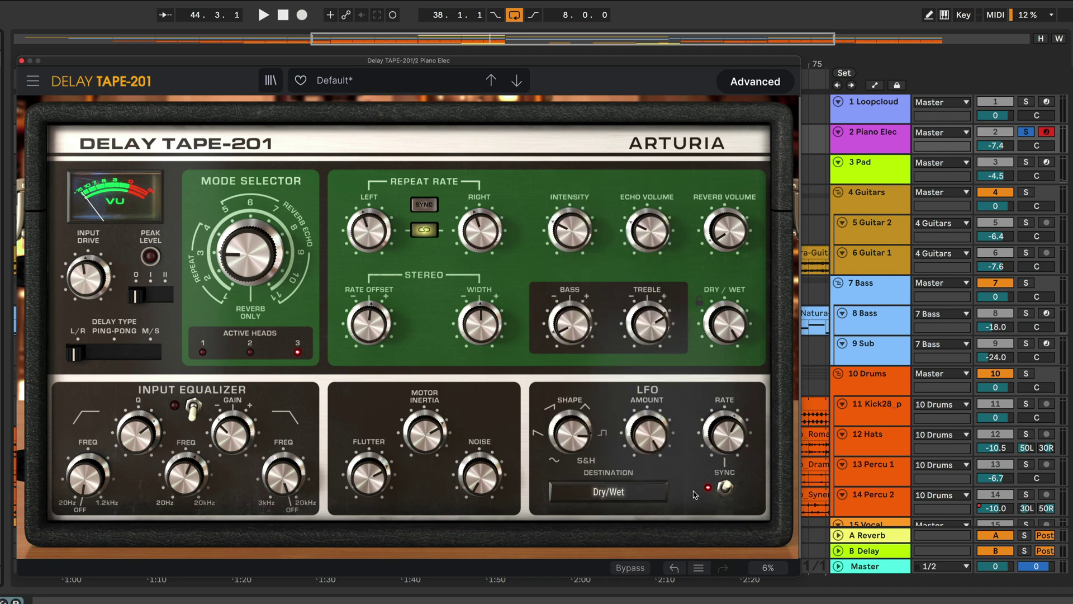
# Step: Browse the presets by type and load the Delay preset 1.4d 1.8d Stereo
pyautogui.click(411, 83)
pyautogui.moveTo(401, 121)
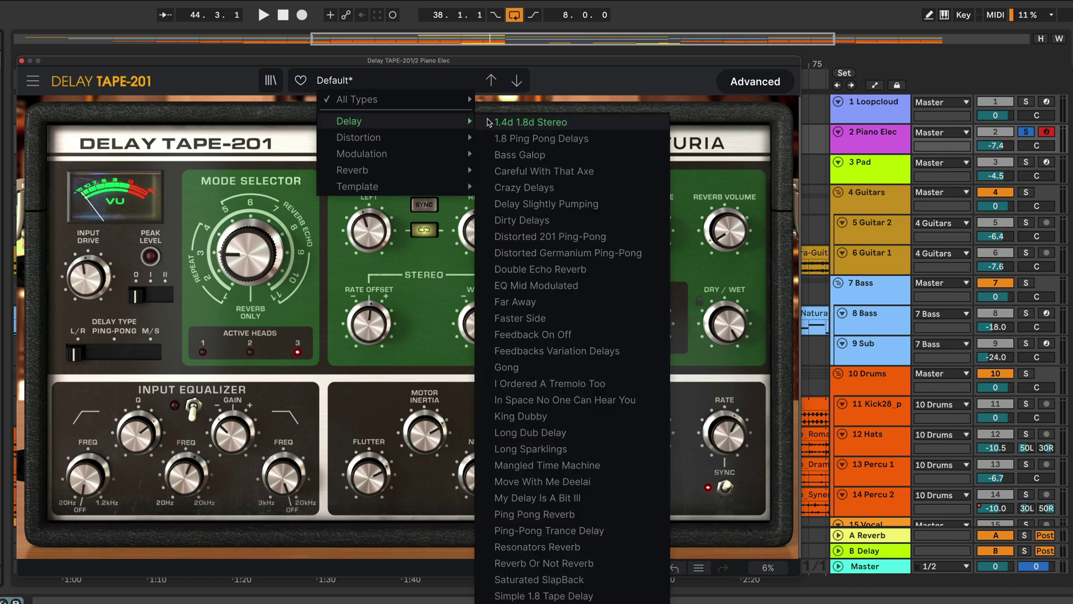
pyautogui.click(463, 83)
pyautogui.click(463, 83)
pyautogui.moveTo(445, 125)
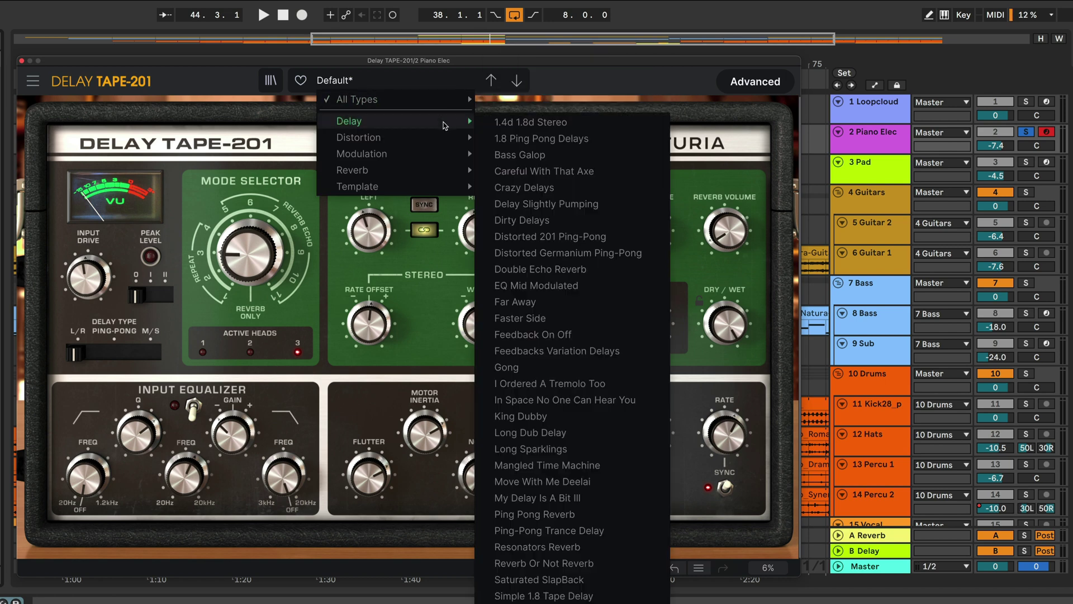
pyautogui.click(513, 122)
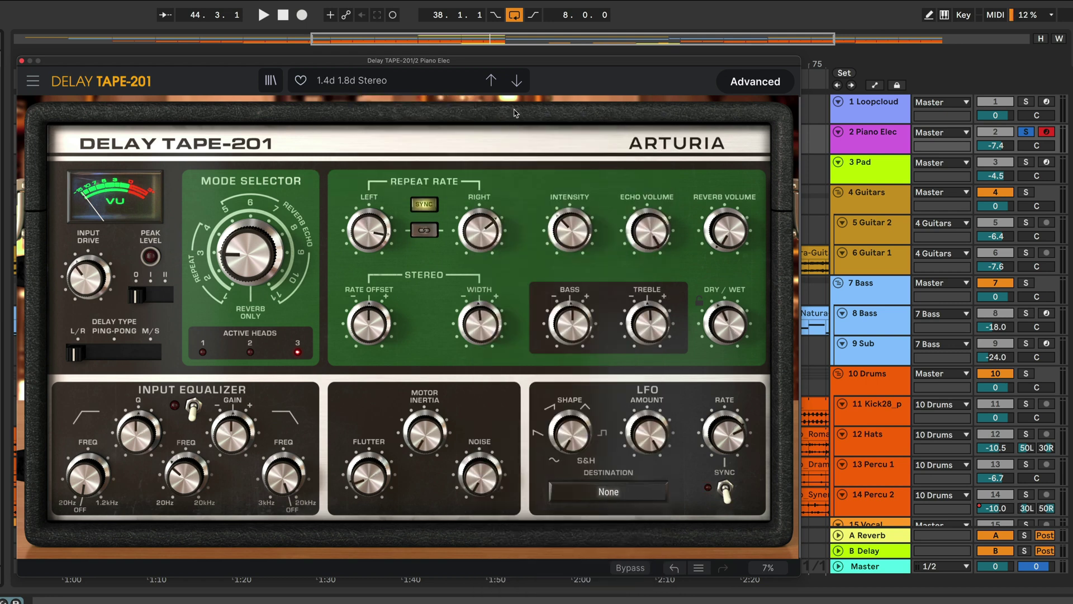
# Step: Play the loop and advance through the presets, auditioning 1.8 Ping Pong Delays and Ping Pong Reverb
pyautogui.press('space')
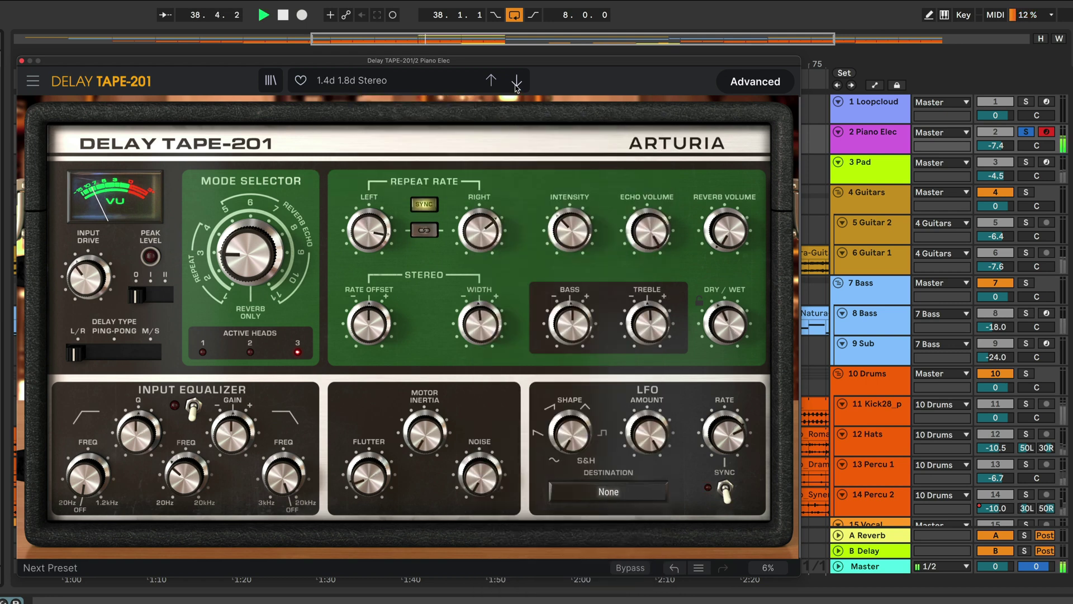
pyautogui.click(516, 84)
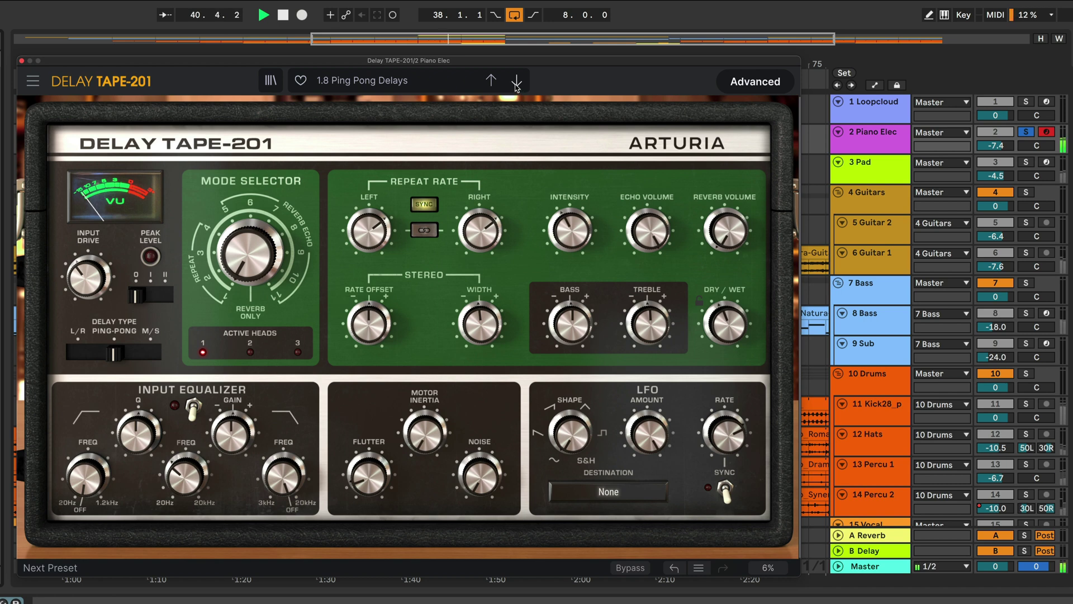
pyautogui.click(516, 84)
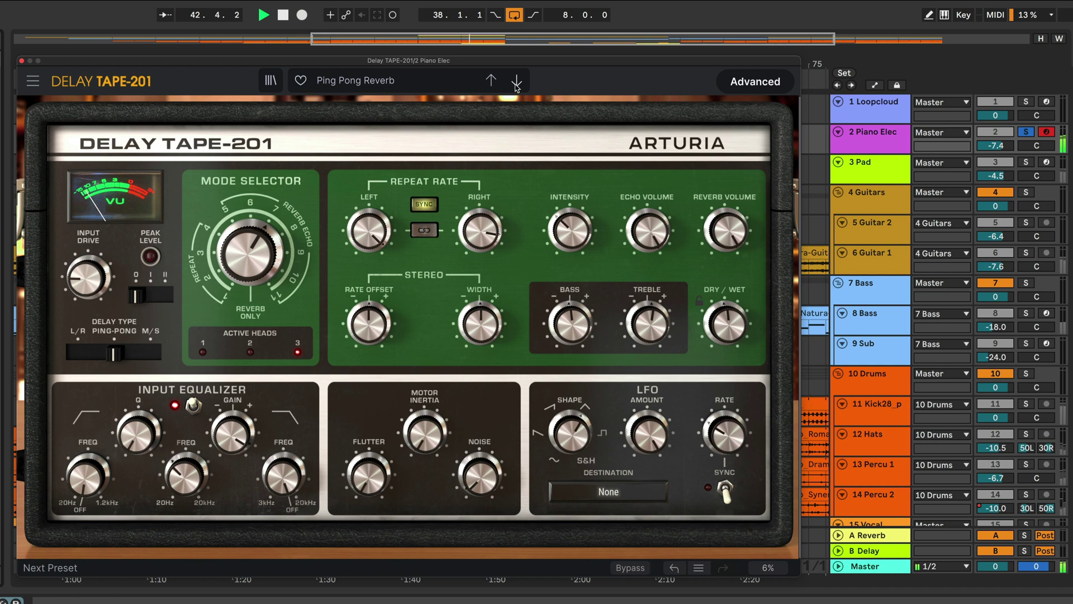
# Step: Audition the presets one after another over the playing loop, from Crazy Delays through Double Echo Reverb
pyautogui.click(516, 83)
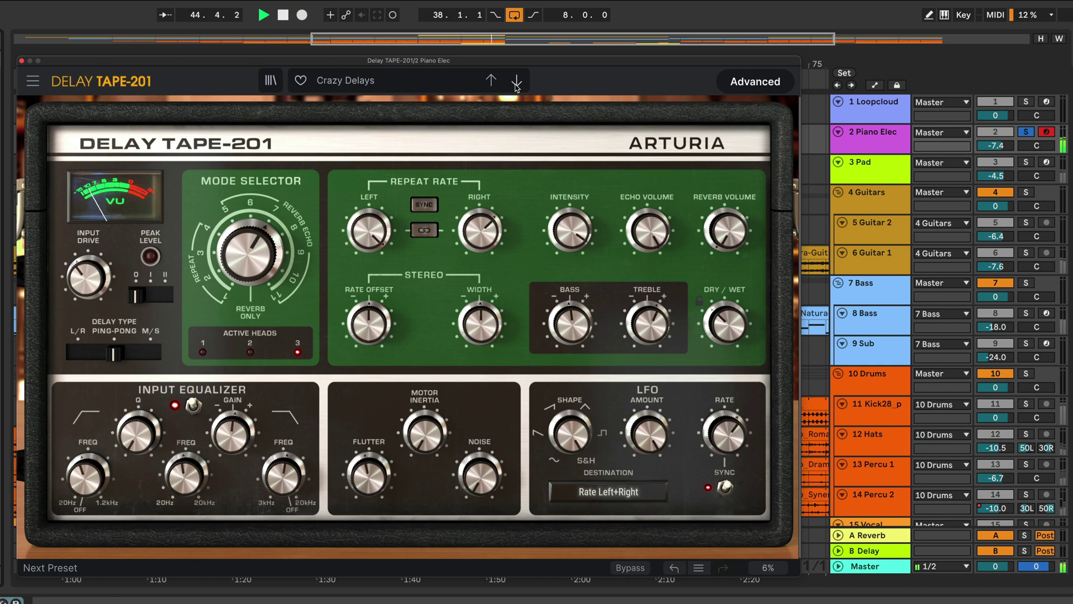
pyautogui.click(516, 84)
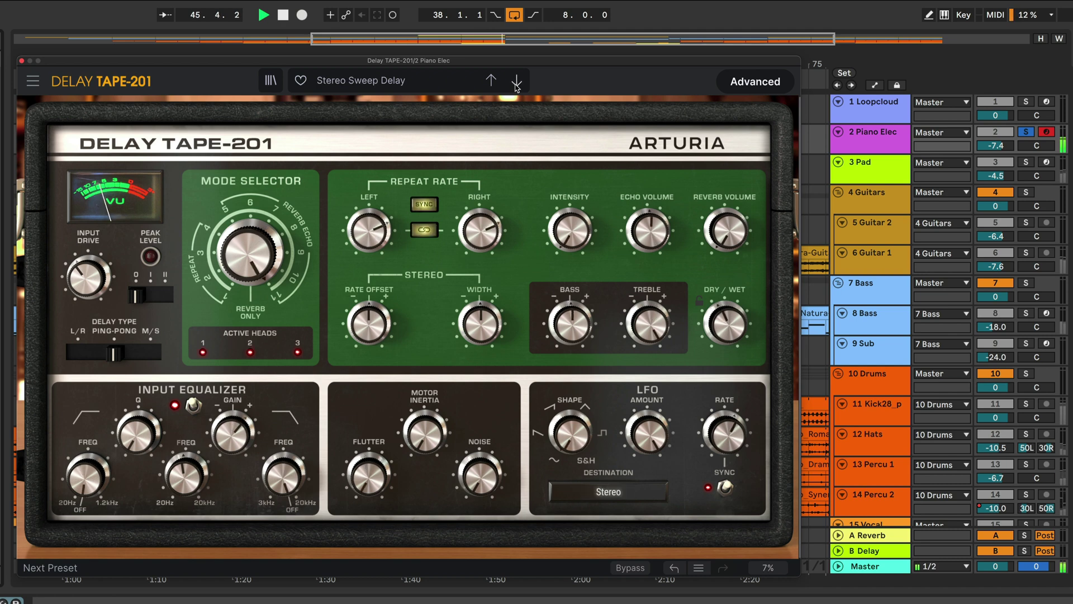
pyautogui.click(516, 84)
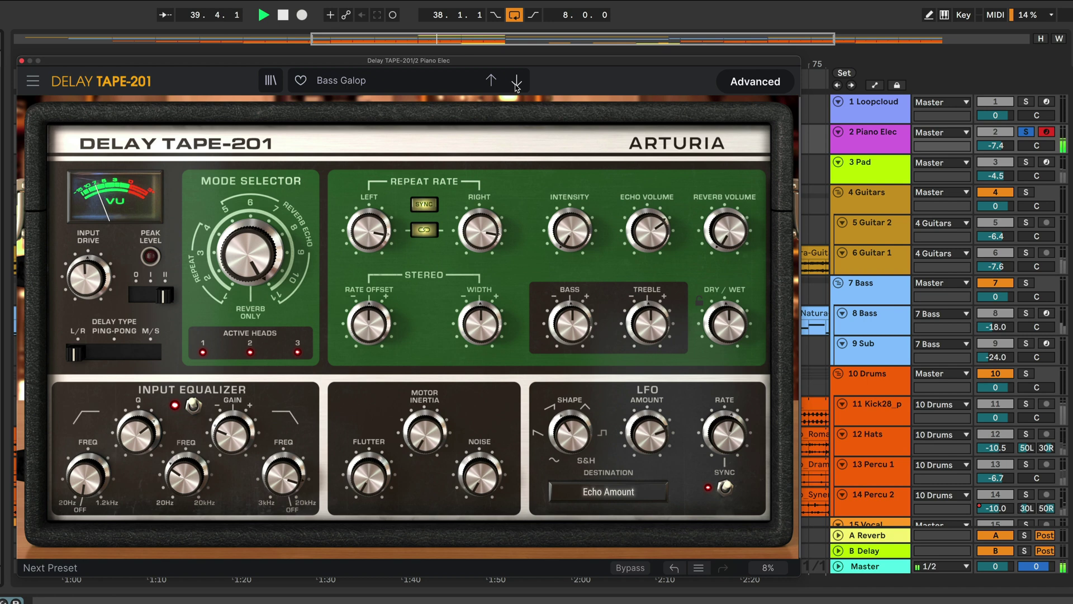
pyautogui.click(516, 84)
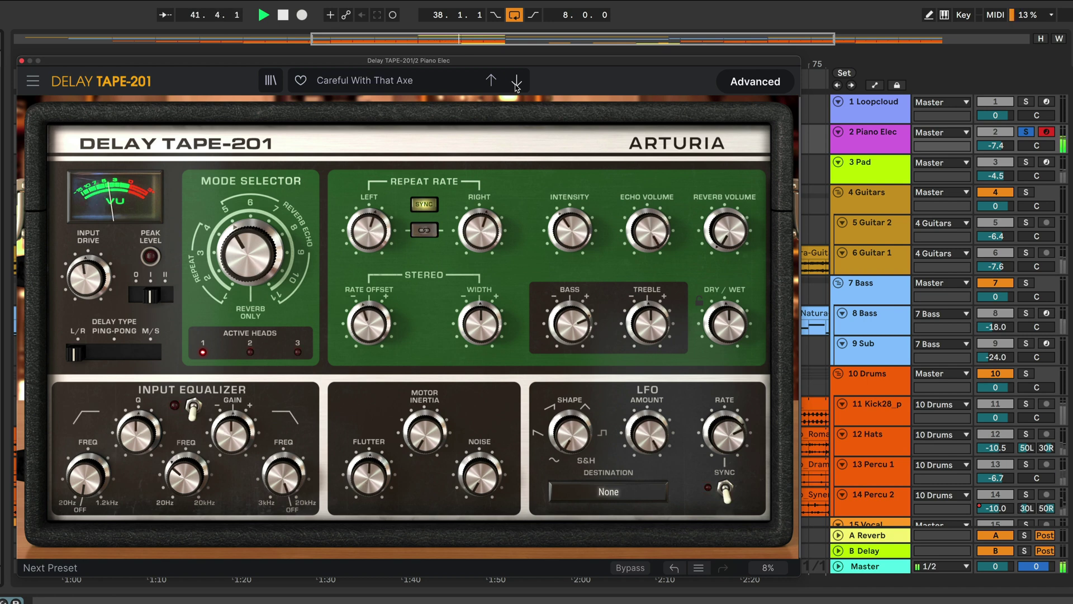
pyautogui.click(516, 83)
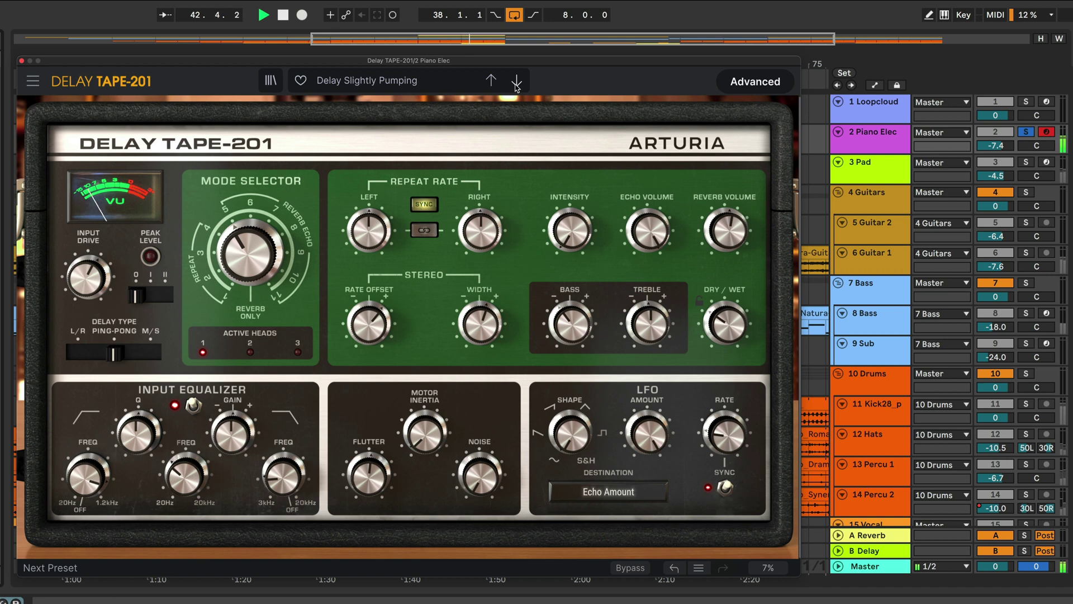
pyautogui.click(516, 84)
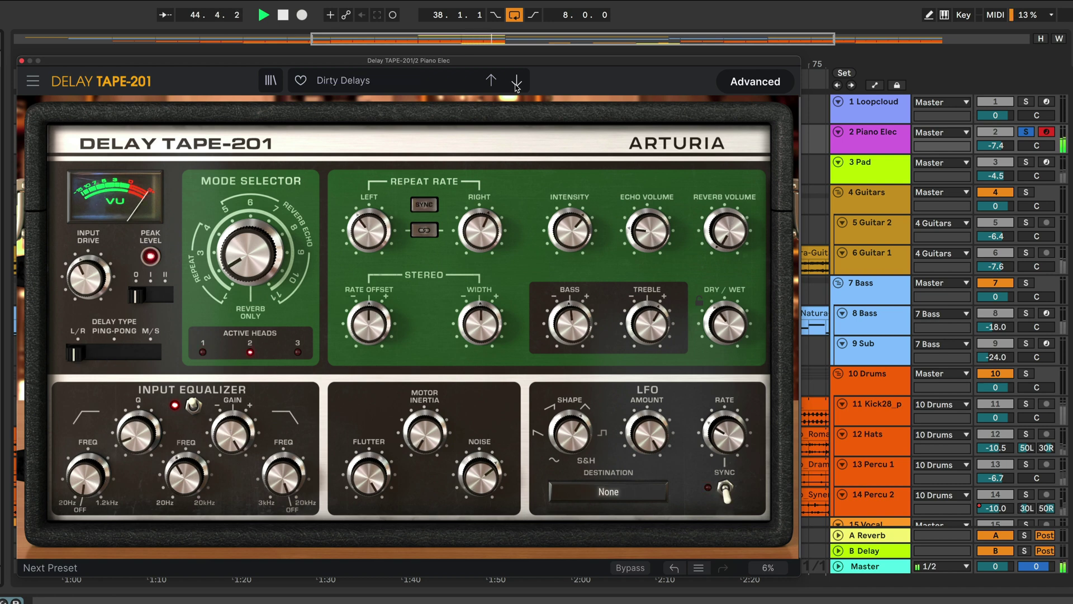
pyautogui.click(516, 83)
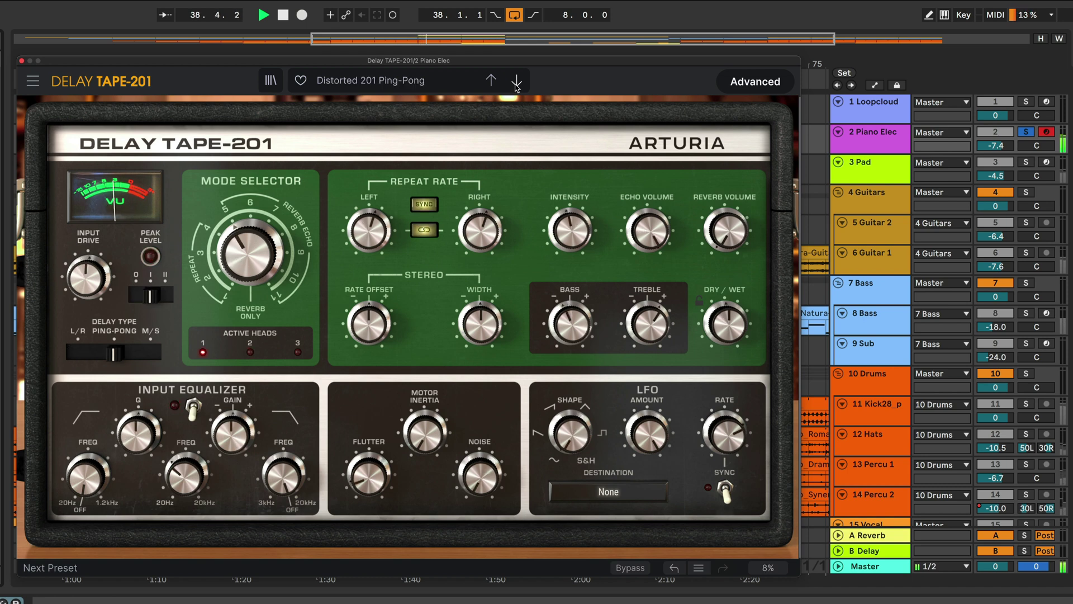
pyautogui.click(516, 84)
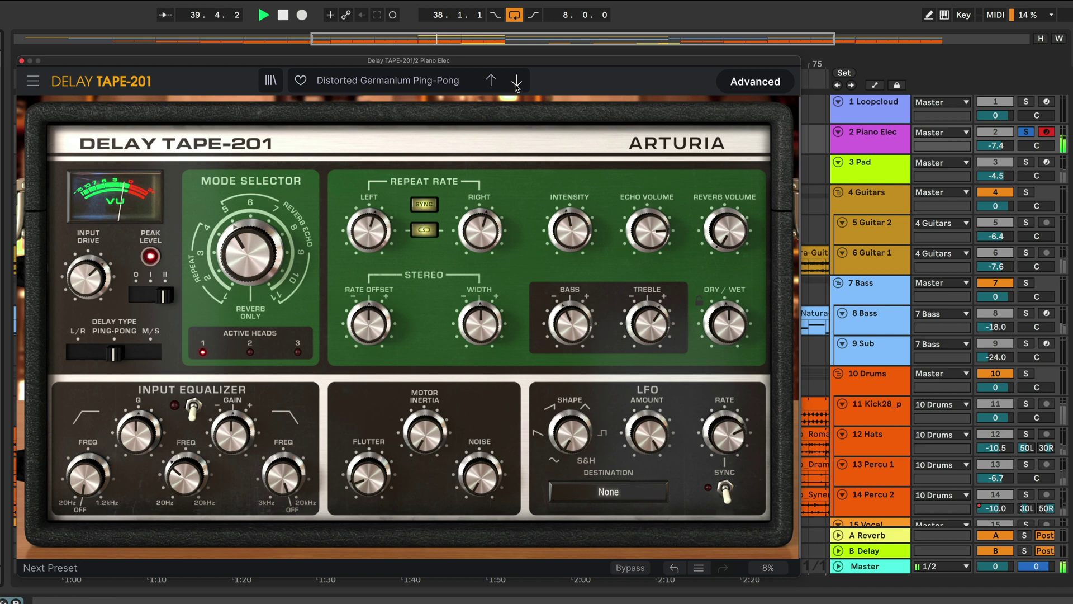
pyautogui.click(516, 84)
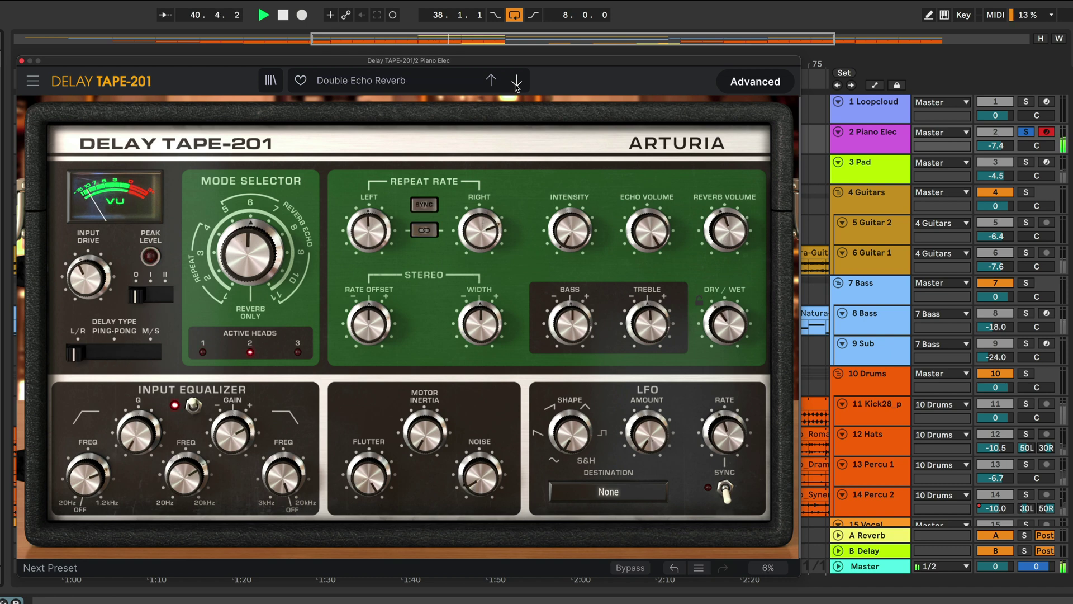
# Step: Continue auditioning the presets in order over the loop, from EQ Mid Modulated through King Dubby
pyautogui.click(516, 84)
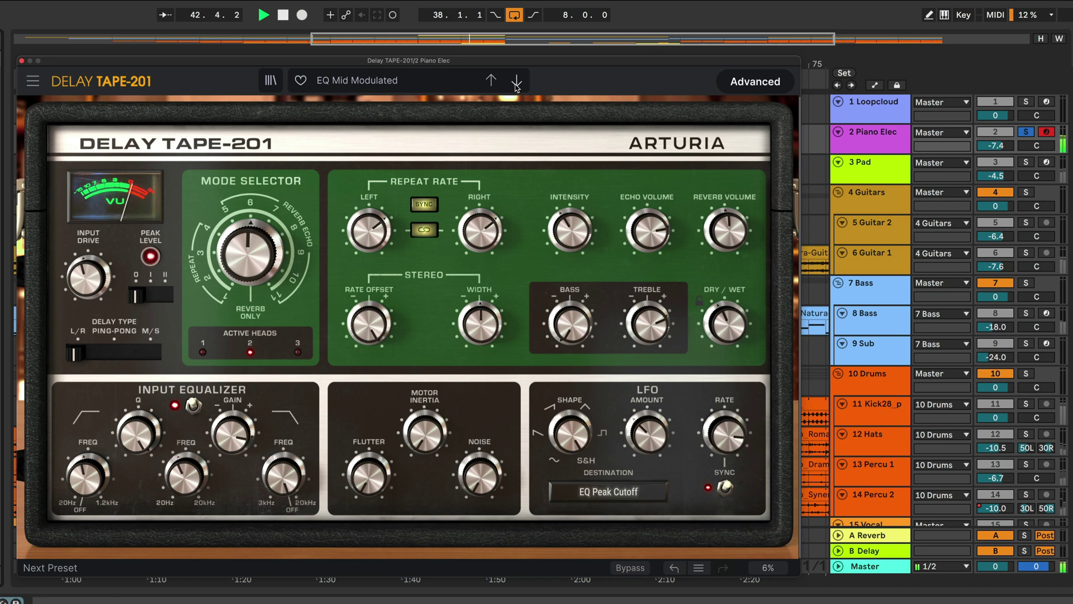
pyautogui.click(516, 84)
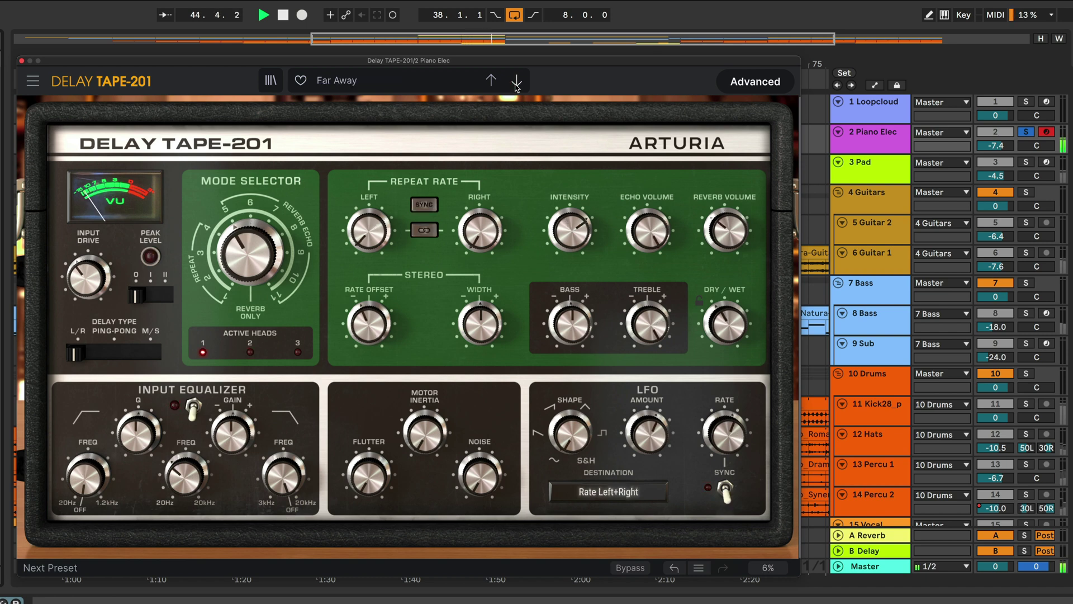
pyautogui.click(516, 84)
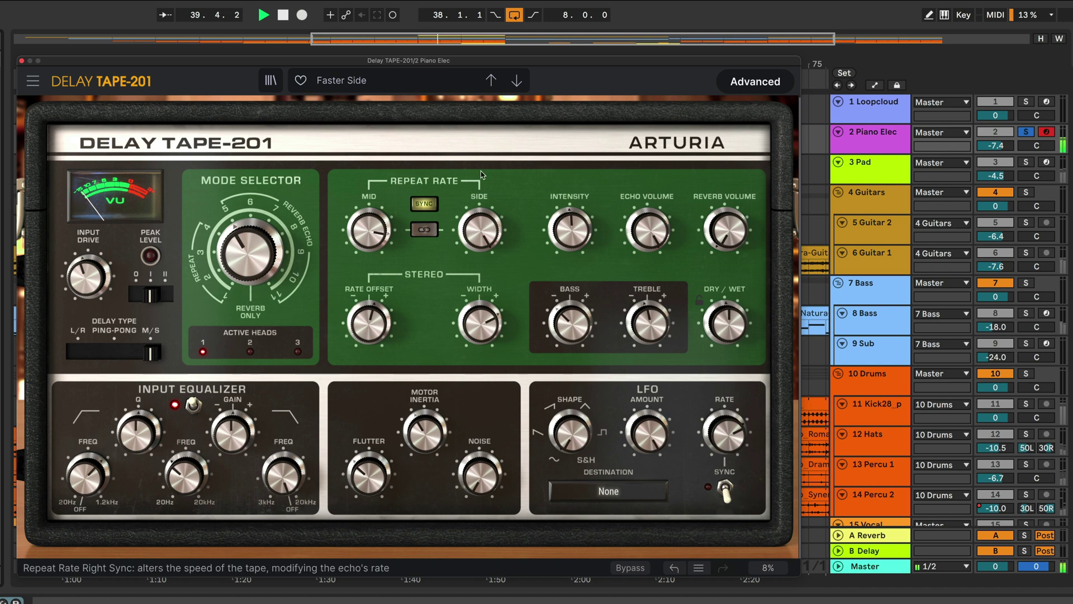
pyautogui.click(516, 82)
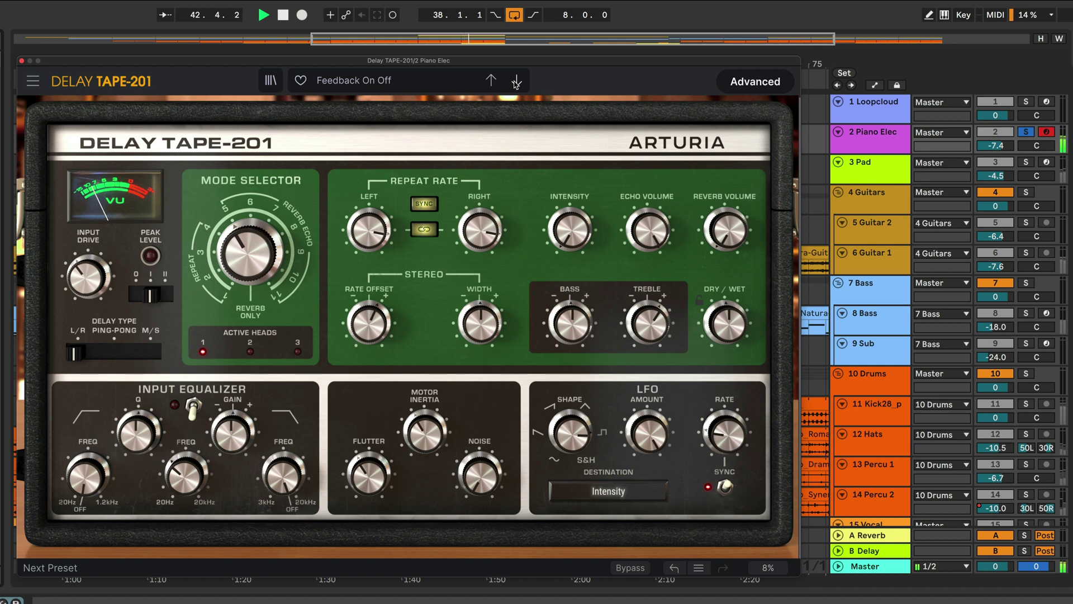
pyautogui.click(515, 83)
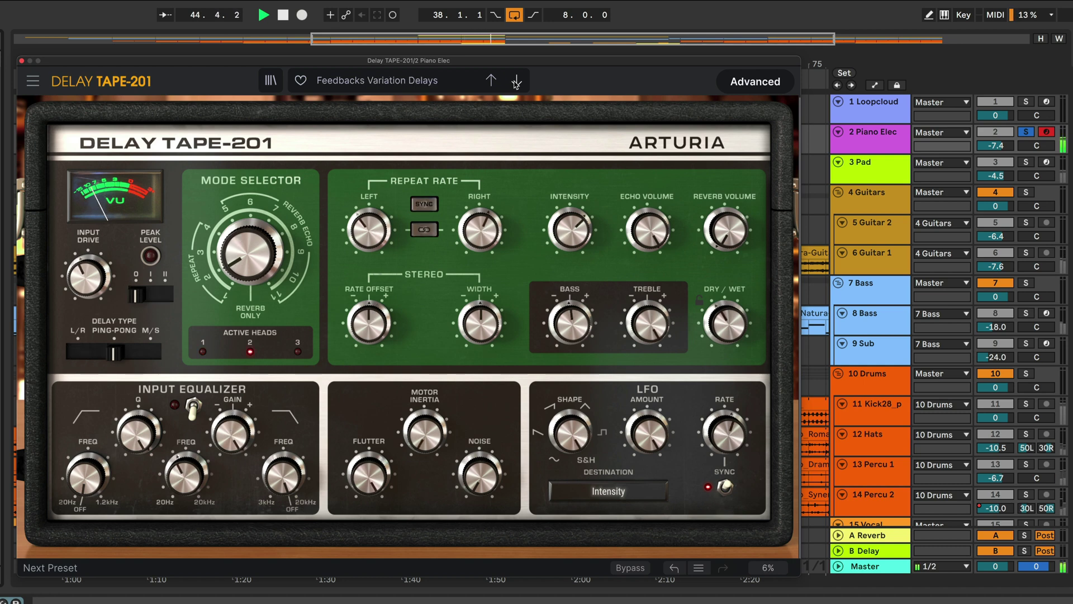
pyautogui.click(515, 83)
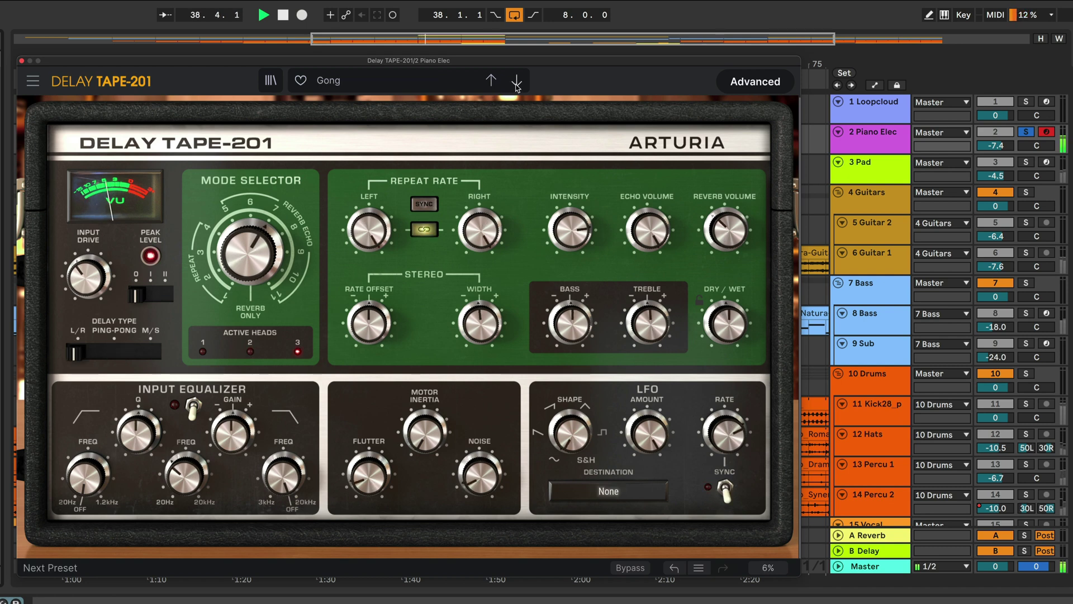
pyautogui.click(516, 84)
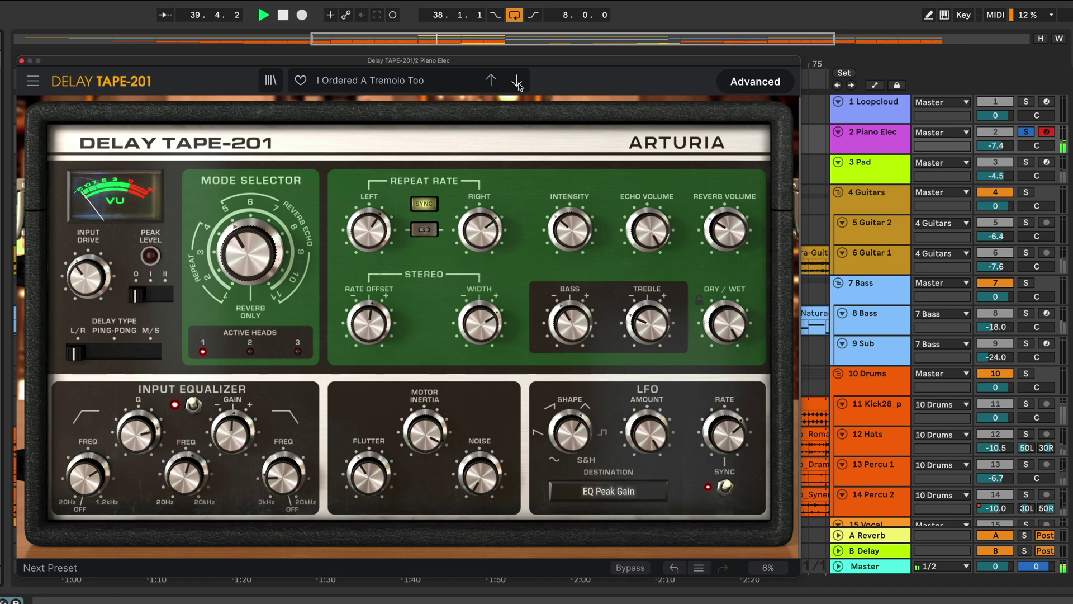
pyautogui.click(516, 83)
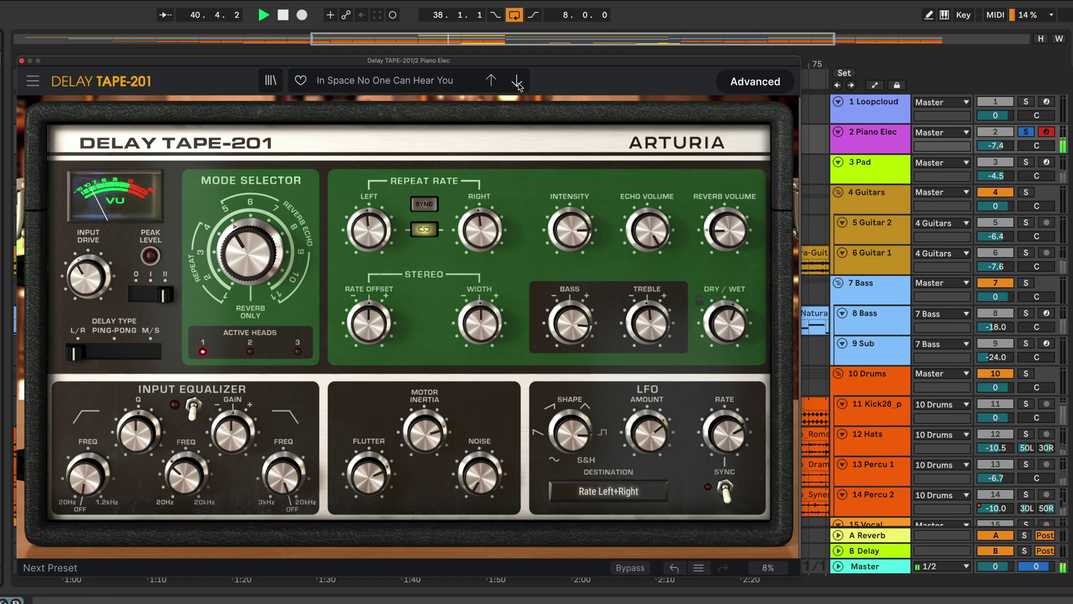
pyautogui.click(516, 82)
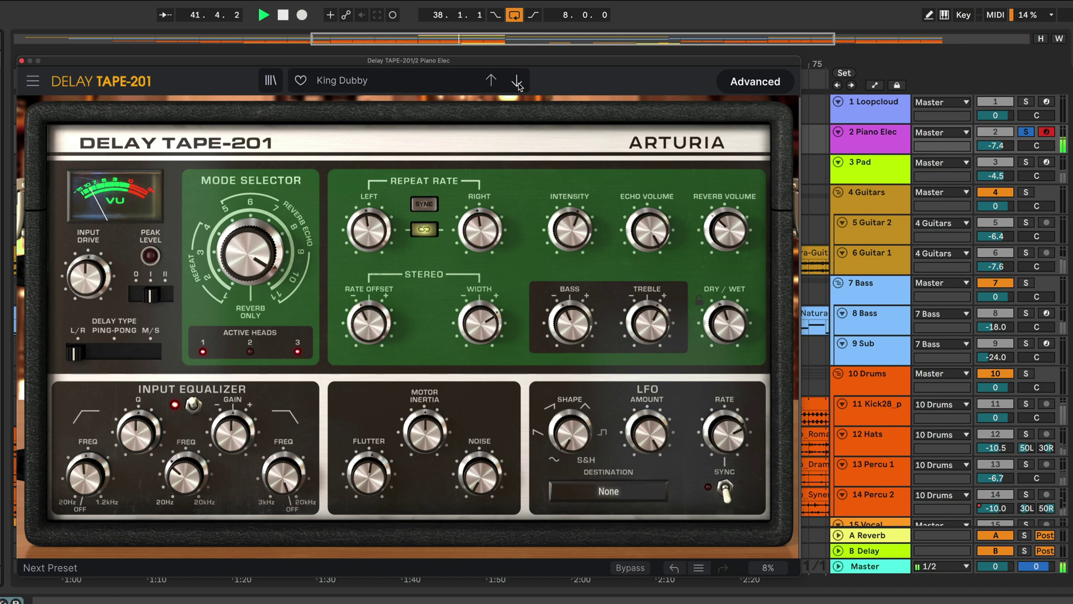
# Step: Step through the following presets with the loop running, listening from Long Dub Delay through Saturated SlapBack
pyautogui.click(516, 83)
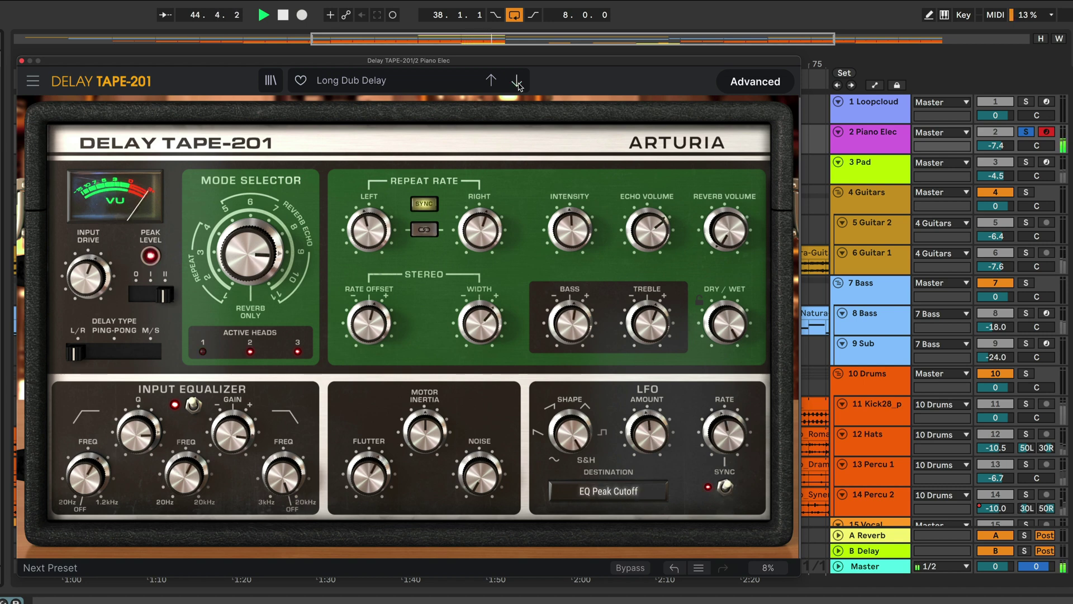
pyautogui.click(516, 83)
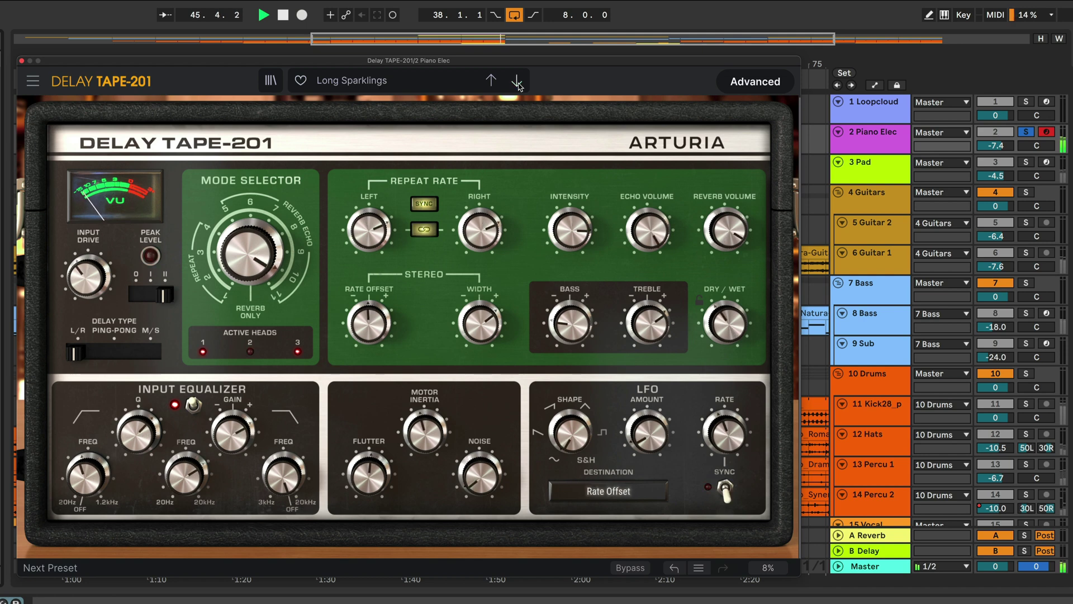
pyautogui.click(516, 82)
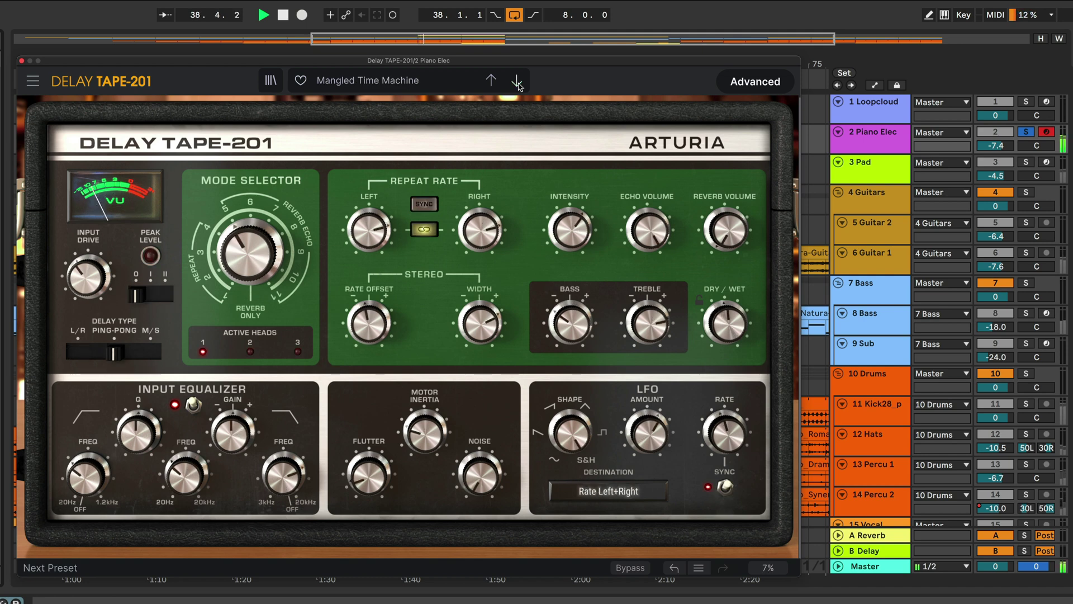
pyautogui.click(516, 82)
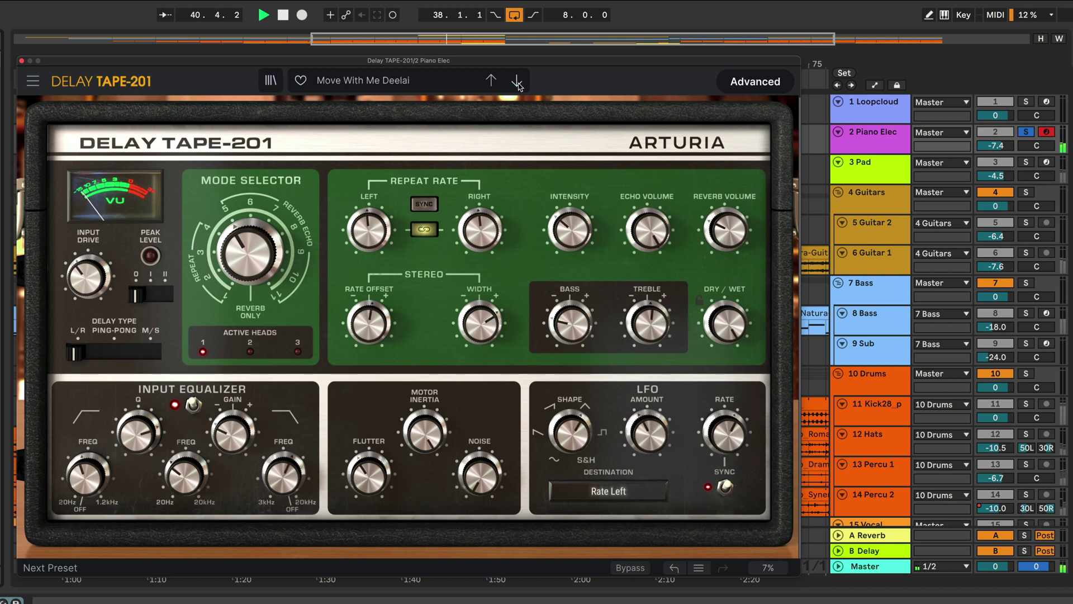
pyautogui.click(516, 82)
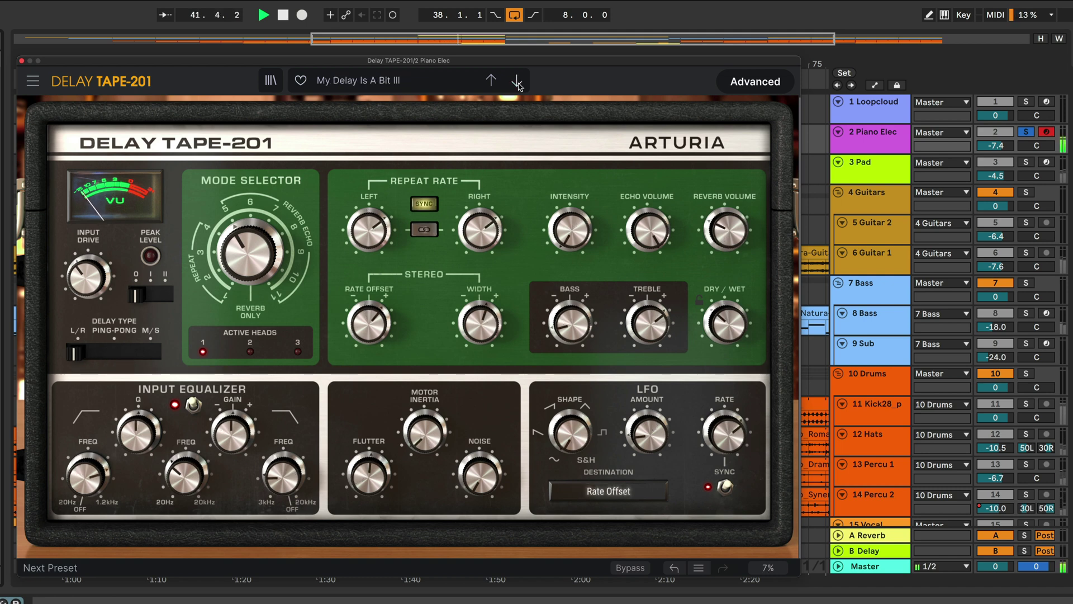
pyautogui.click(517, 84)
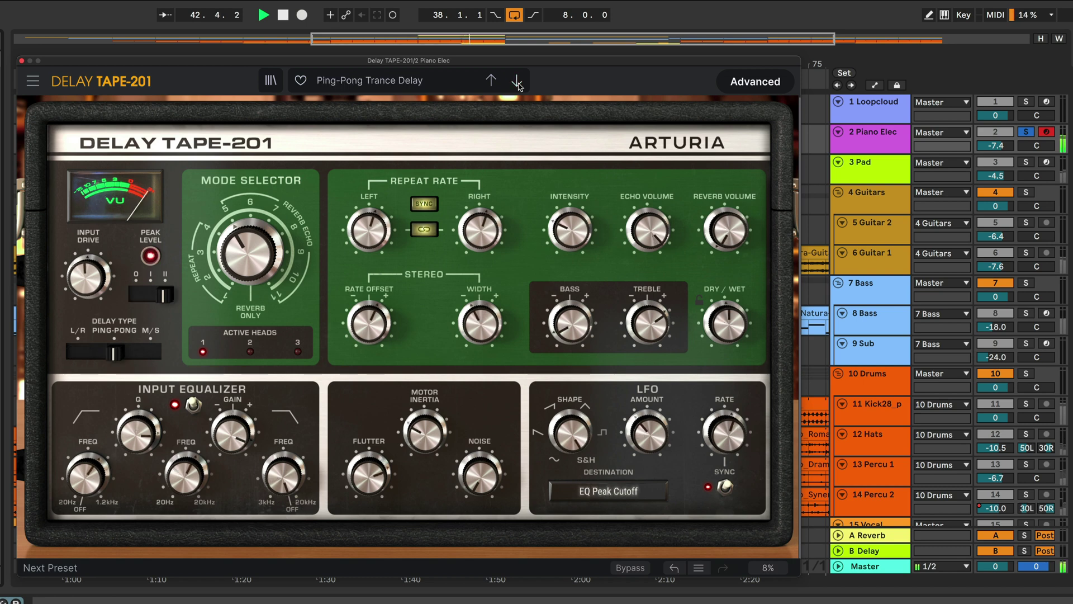
pyautogui.click(517, 83)
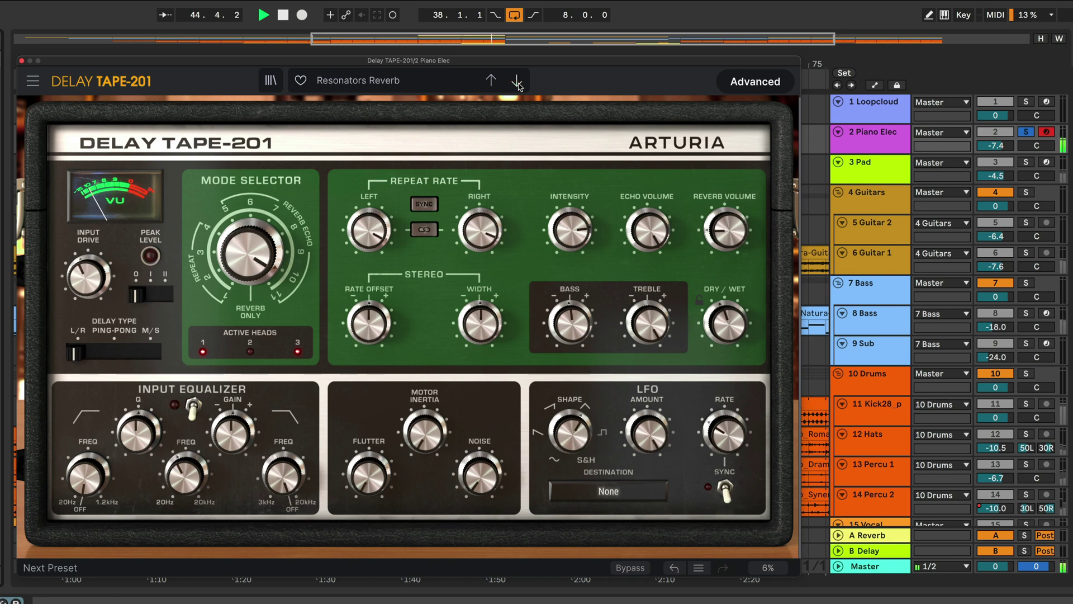
pyautogui.click(517, 83)
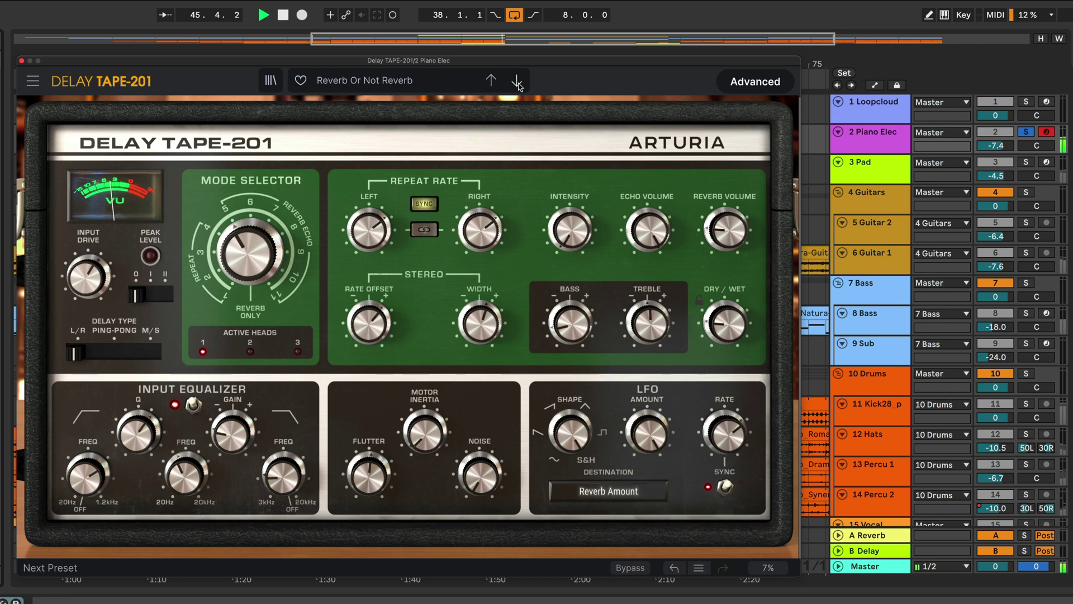
pyautogui.click(517, 83)
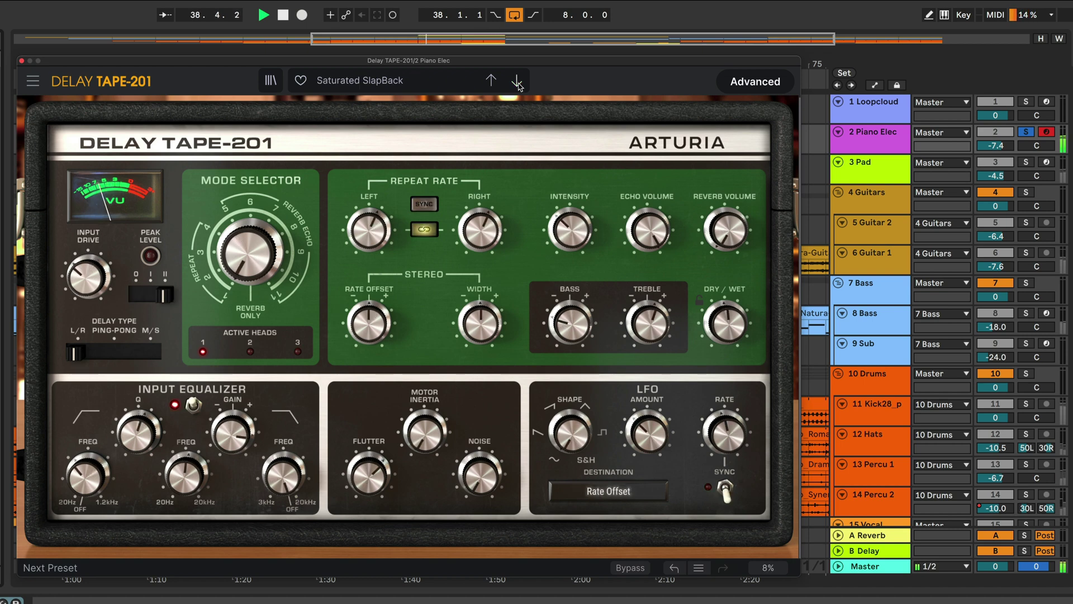
# Step: Audition the remaining presets from Simple 1.8 Tape Delay through Vocal Easy Width, and stop playback
pyautogui.click(517, 83)
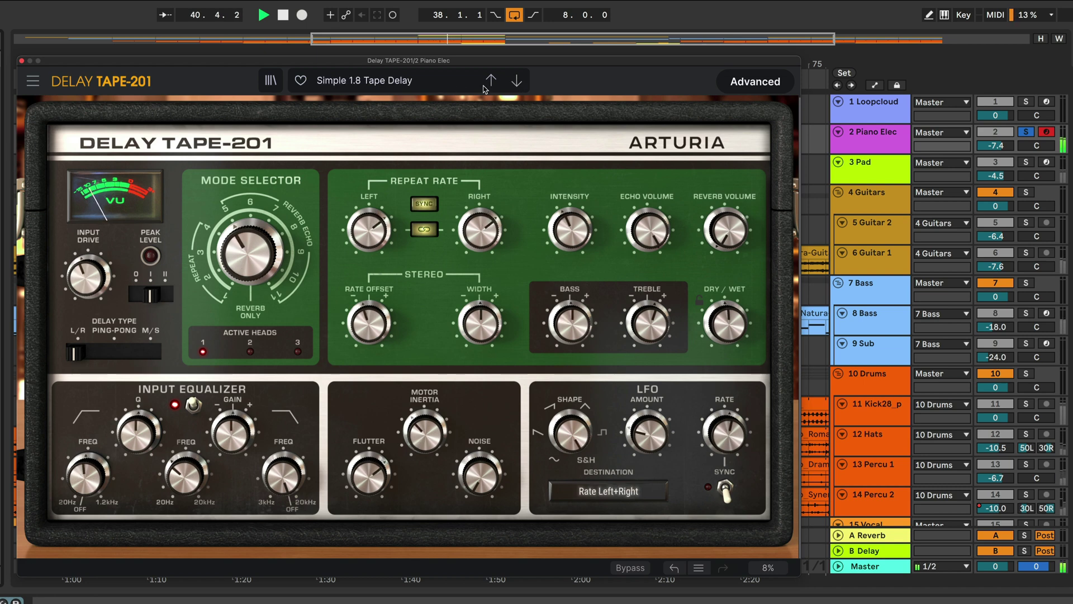
pyautogui.click(517, 82)
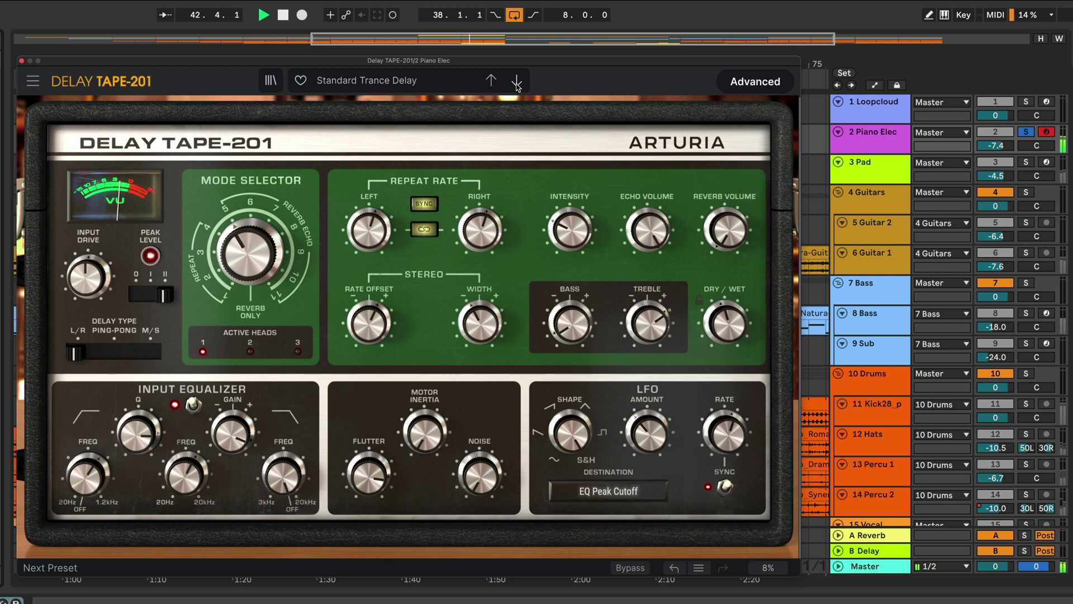
pyautogui.click(517, 82)
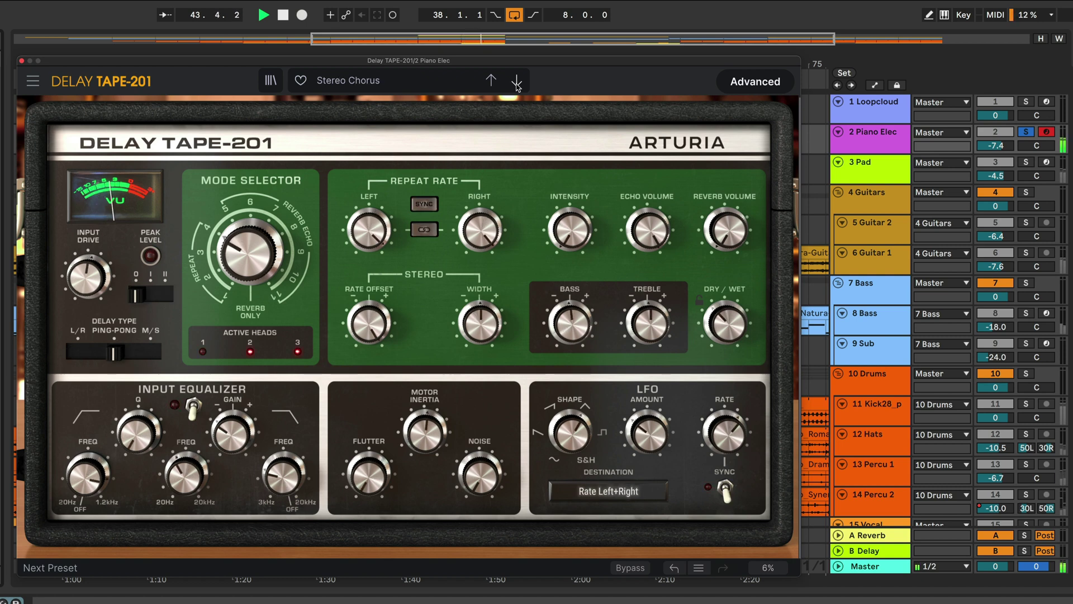
pyautogui.click(517, 82)
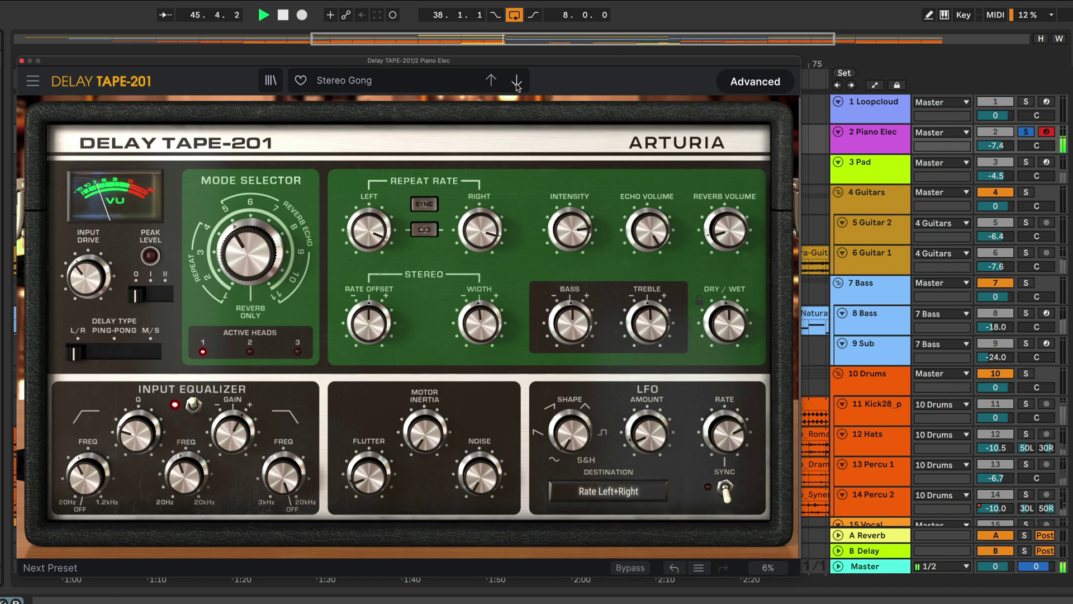
pyautogui.click(517, 82)
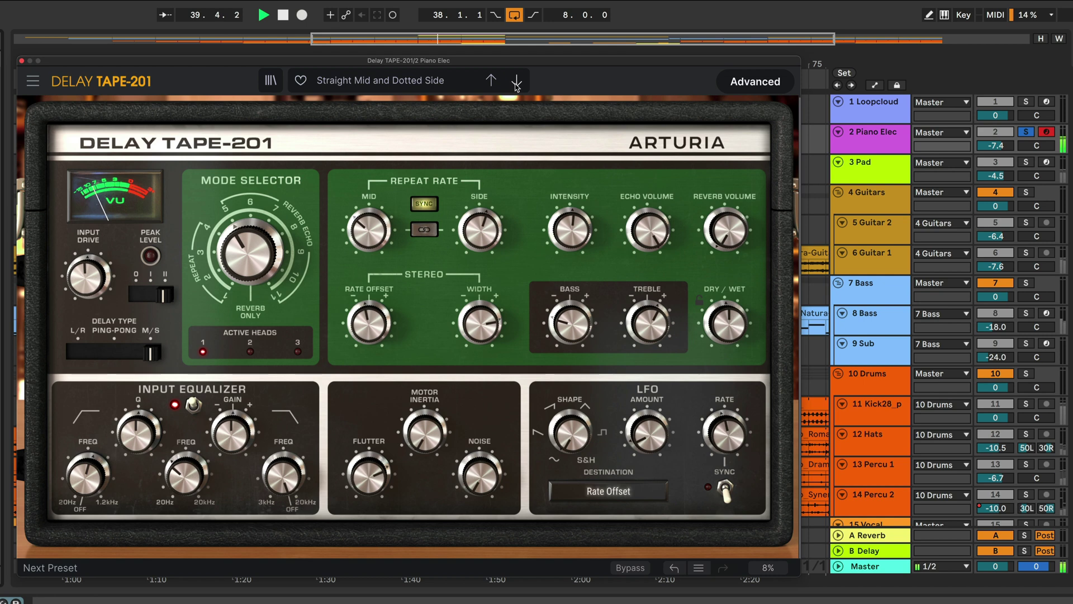
pyautogui.click(517, 82)
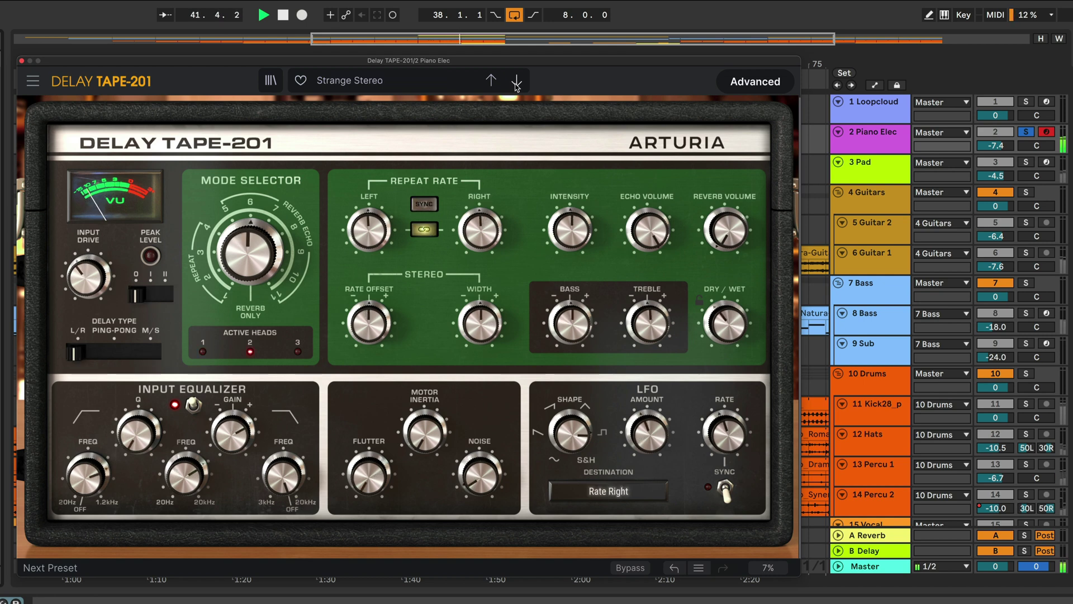
pyautogui.click(517, 82)
pyautogui.click(517, 82)
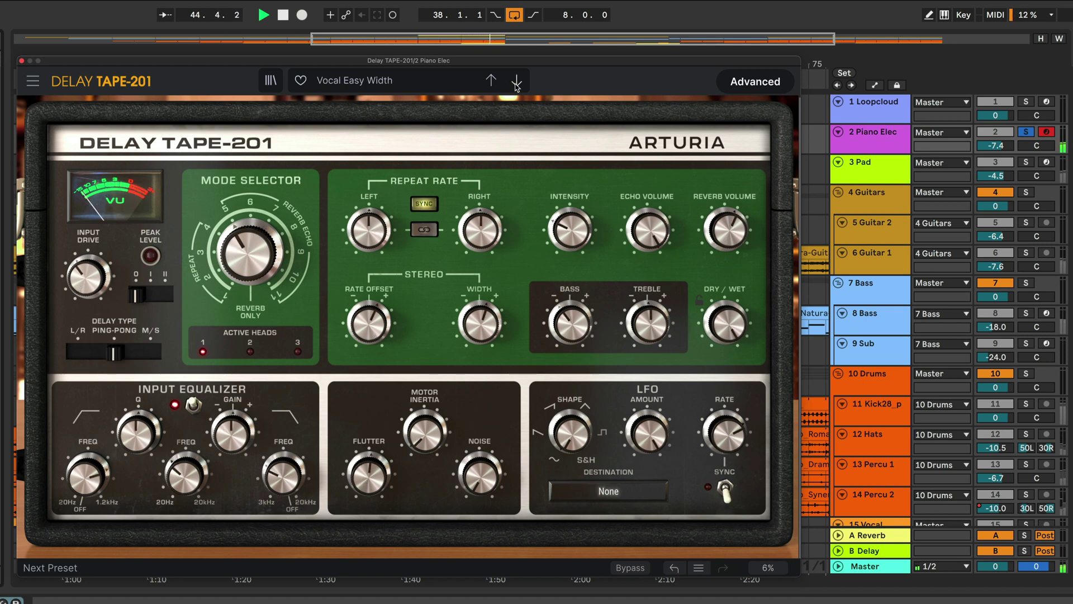
pyautogui.press('space')
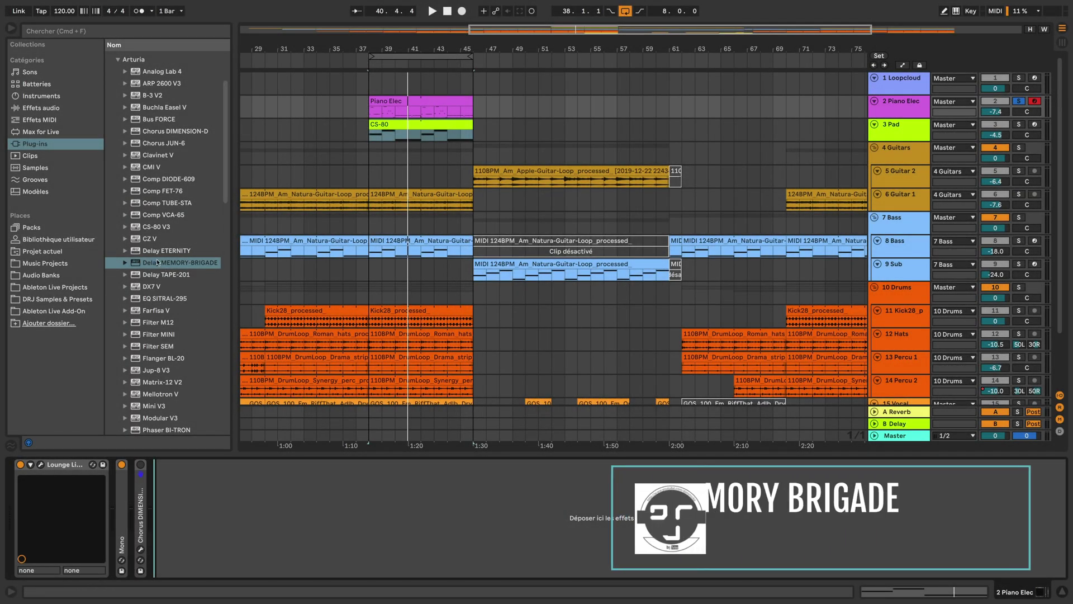
# Step: Load Delay MEMORY-BRIGADE onto the Piano Elec track after the chorus, and show its advanced controls
pyautogui.moveTo(157, 262); pyautogui.dragTo(254, 509)
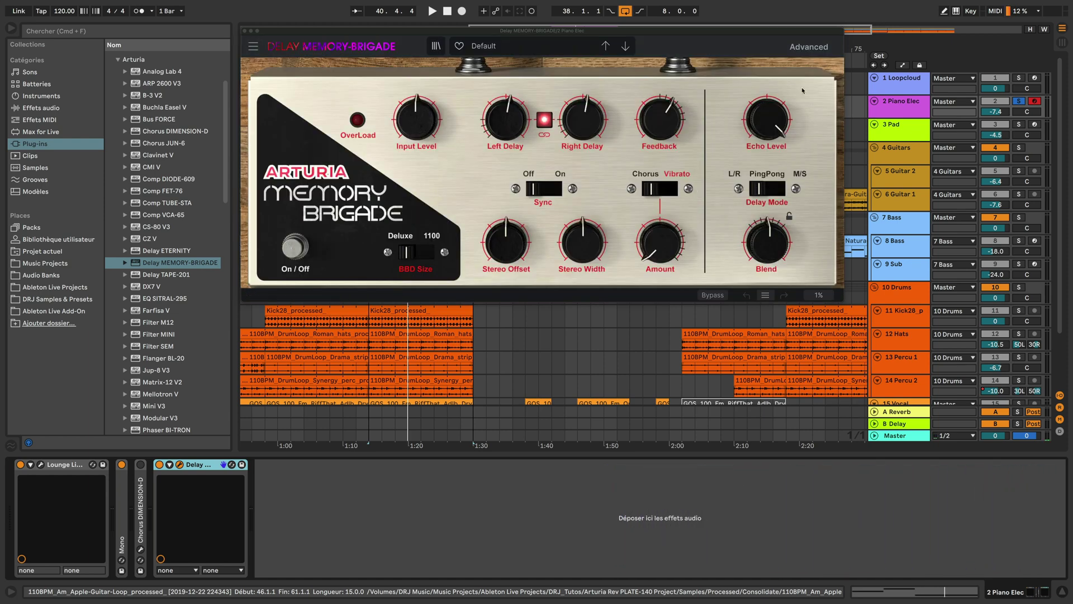
pyautogui.click(808, 47)
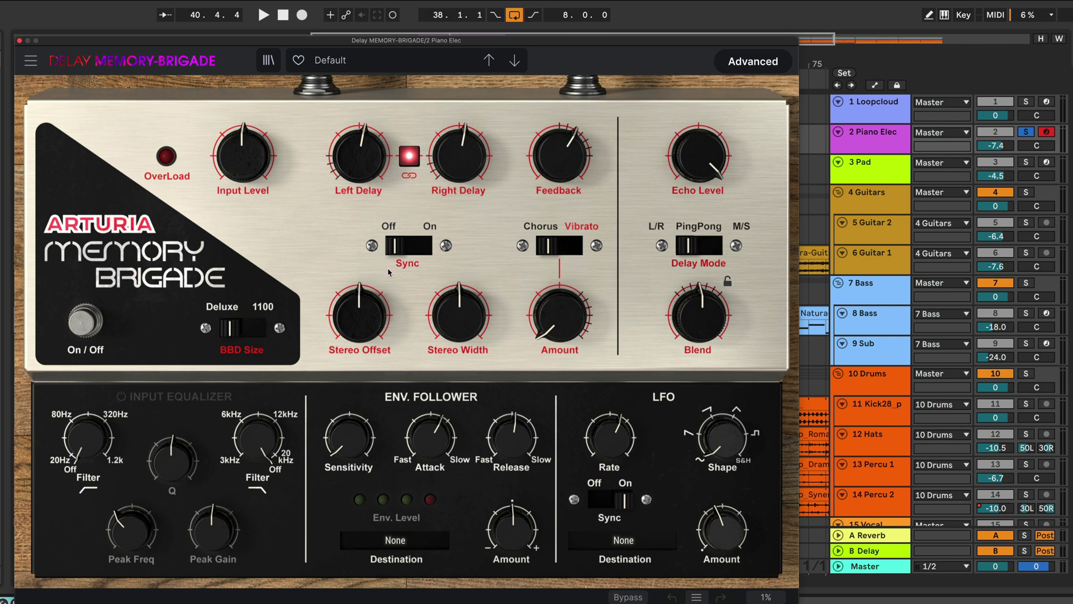
# Step: Load the 1.16 Delays preset, start the loop, and audition the presets in order through Bathroom Reverb
pyautogui.click(428, 68)
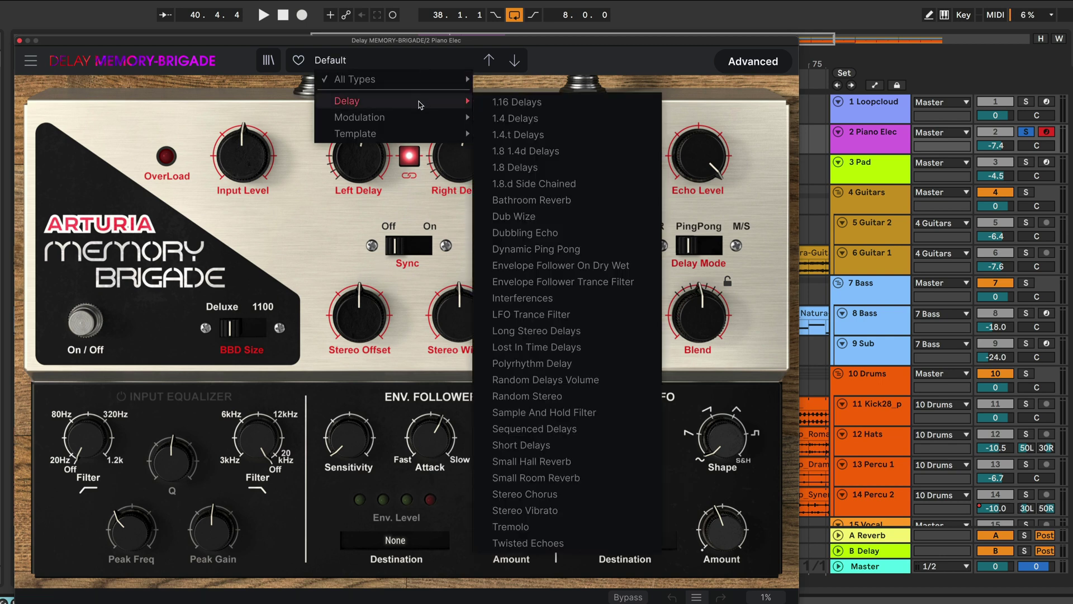
pyautogui.moveTo(423, 81)
pyautogui.click(517, 81)
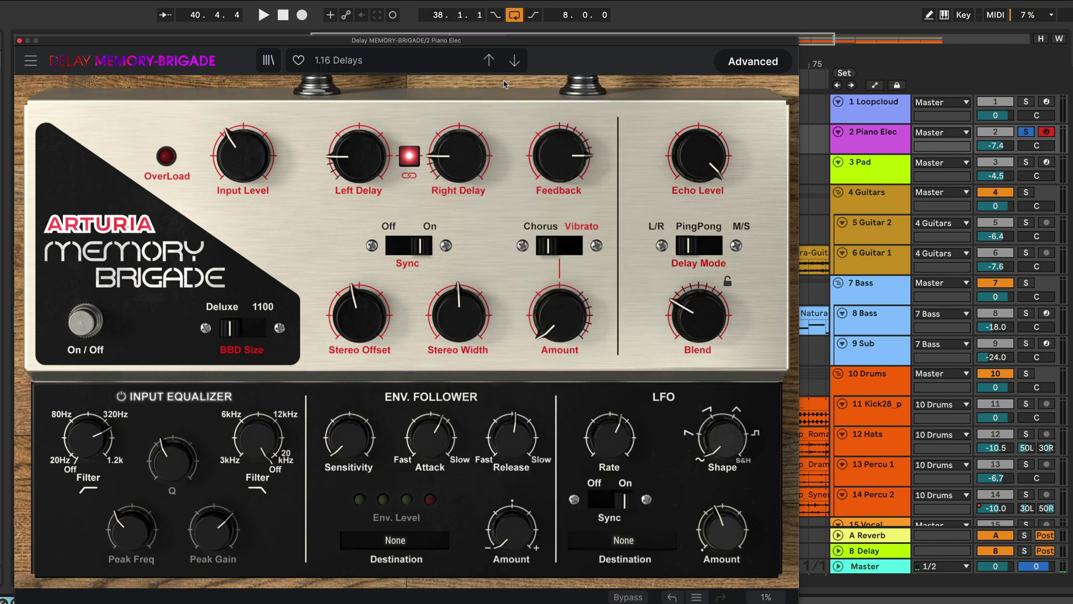
pyautogui.press('space')
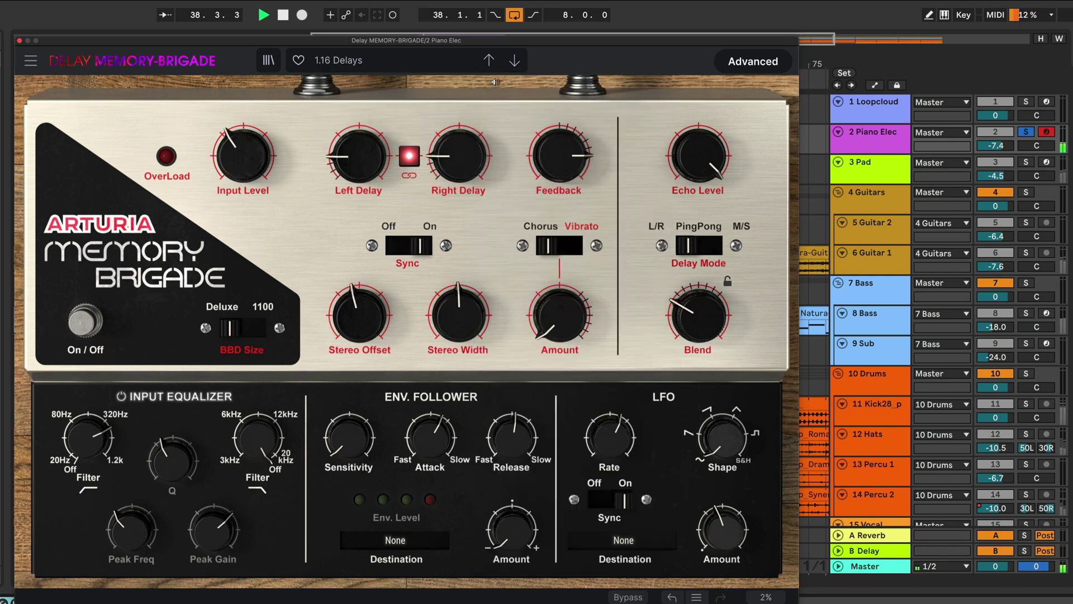
pyautogui.click(514, 60)
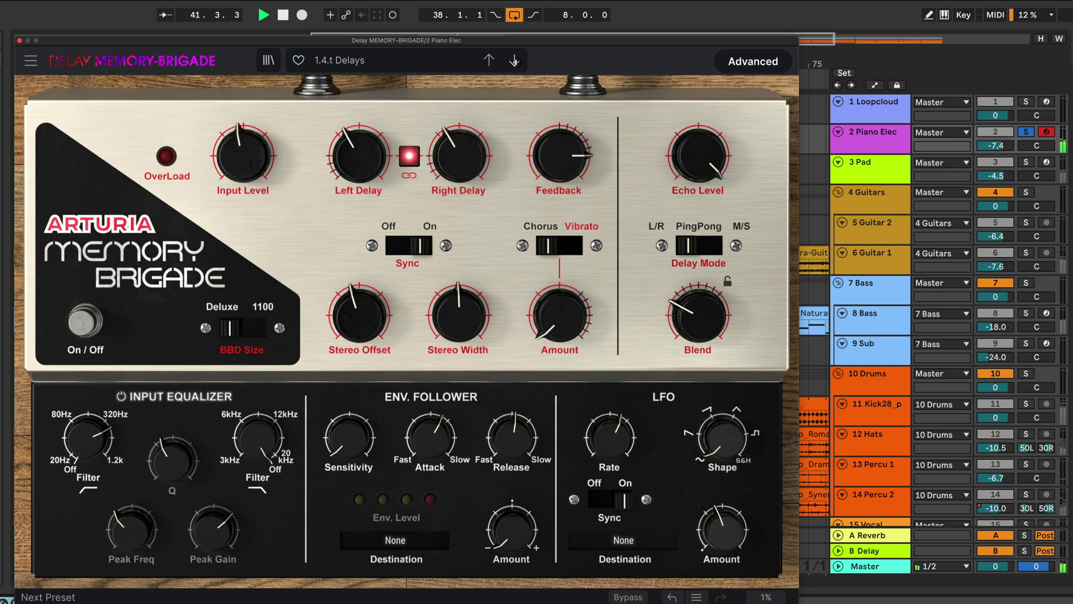
pyautogui.click(515, 60)
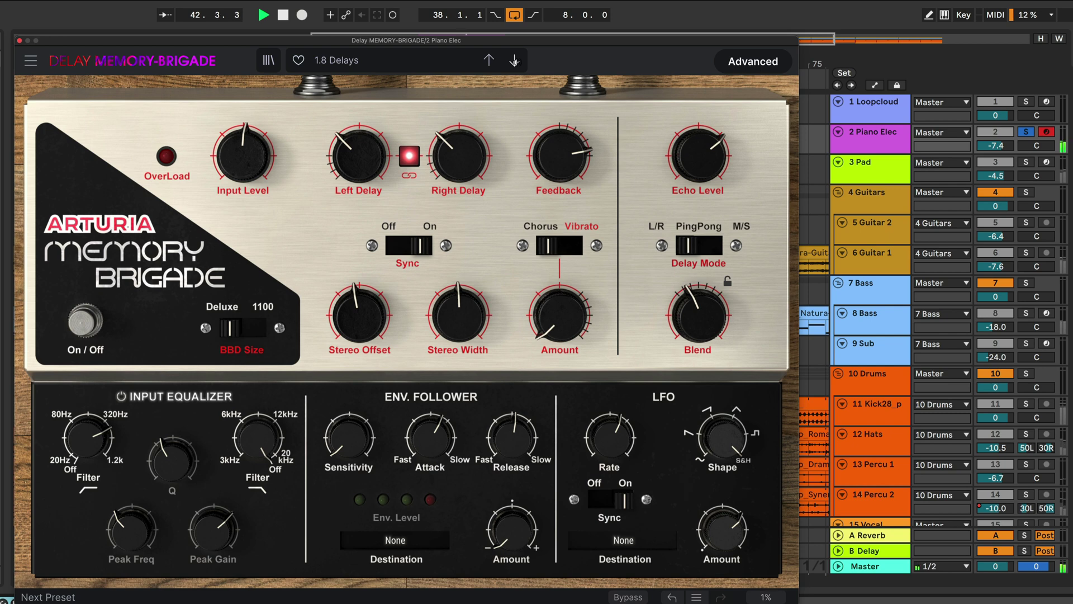
pyautogui.click(514, 61)
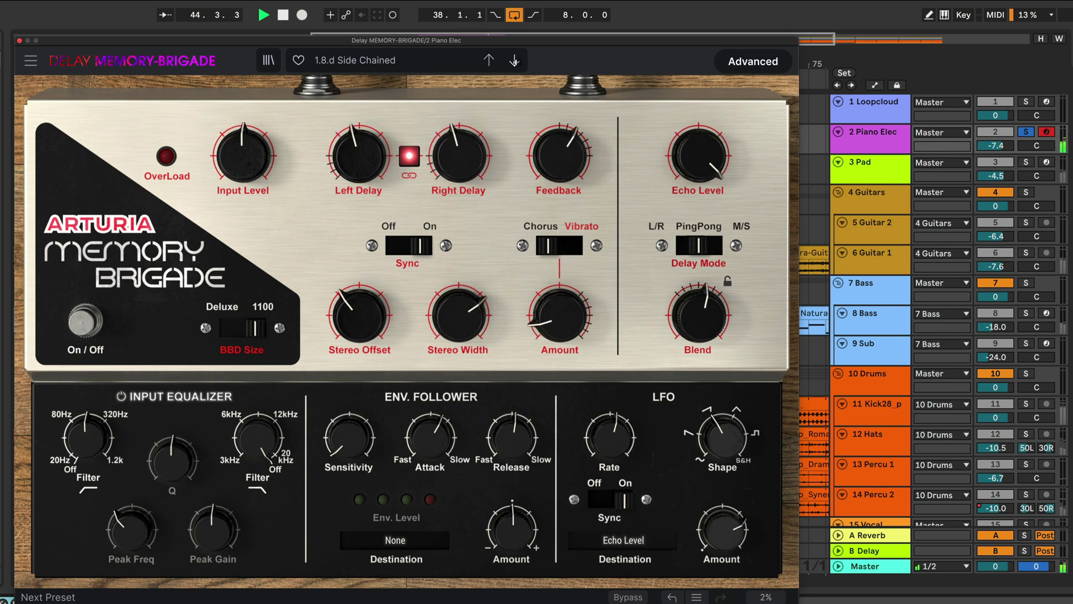
pyautogui.click(514, 60)
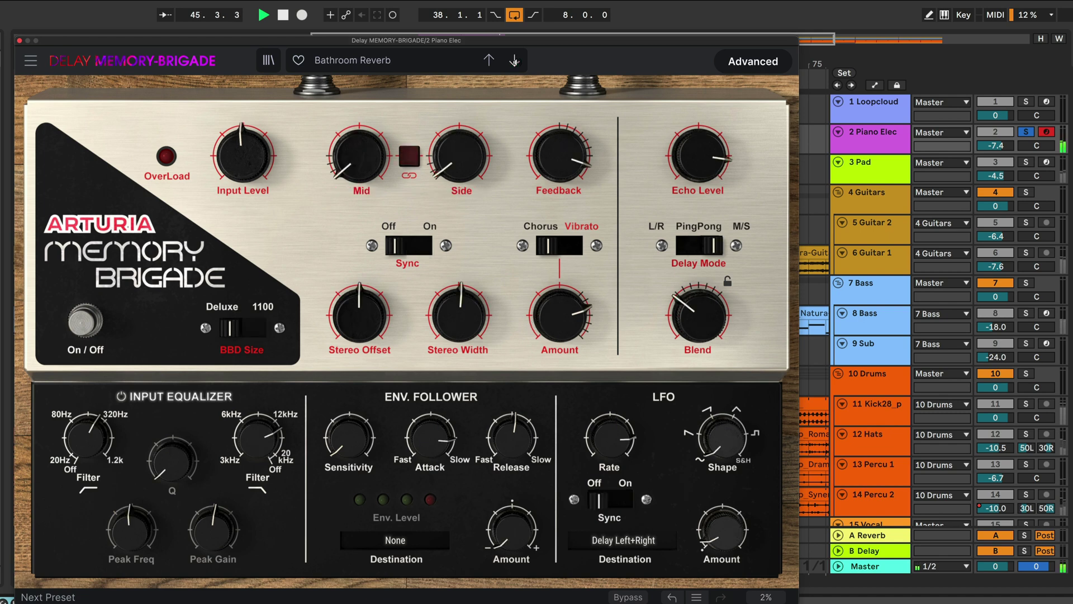
# Step: Continue auditioning the presets in order over the playing loop, from Cheap Chorus through LFO Trance Filter
pyautogui.click(514, 61)
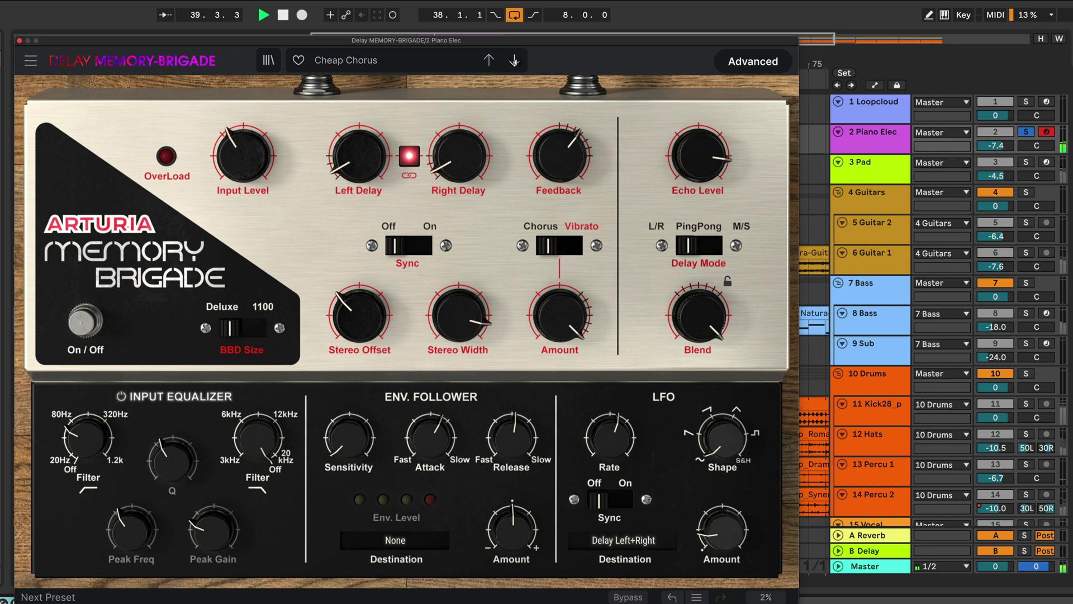
pyautogui.click(514, 60)
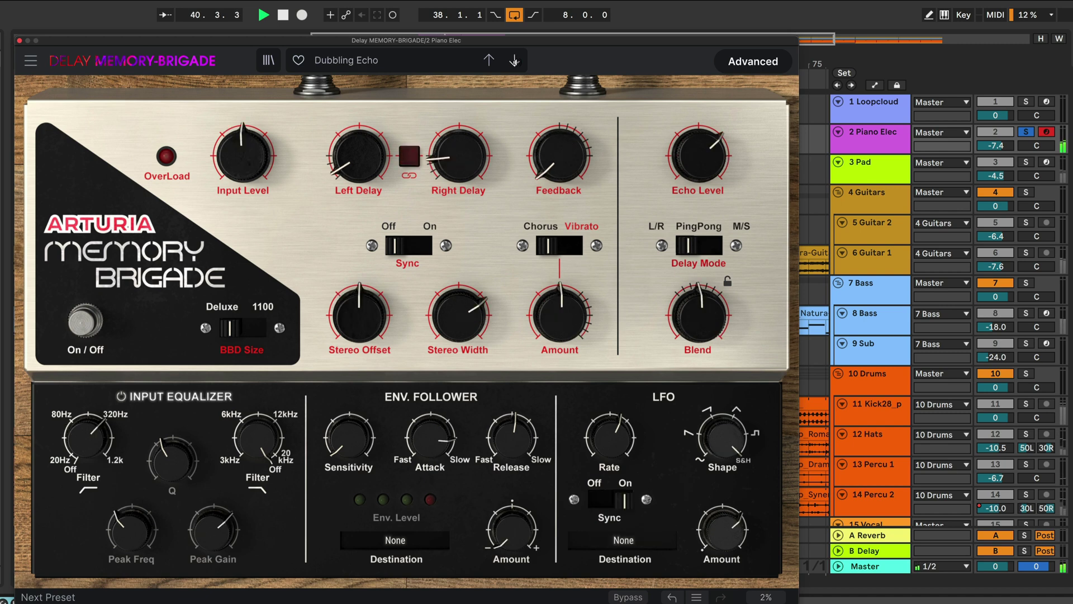
pyautogui.click(514, 61)
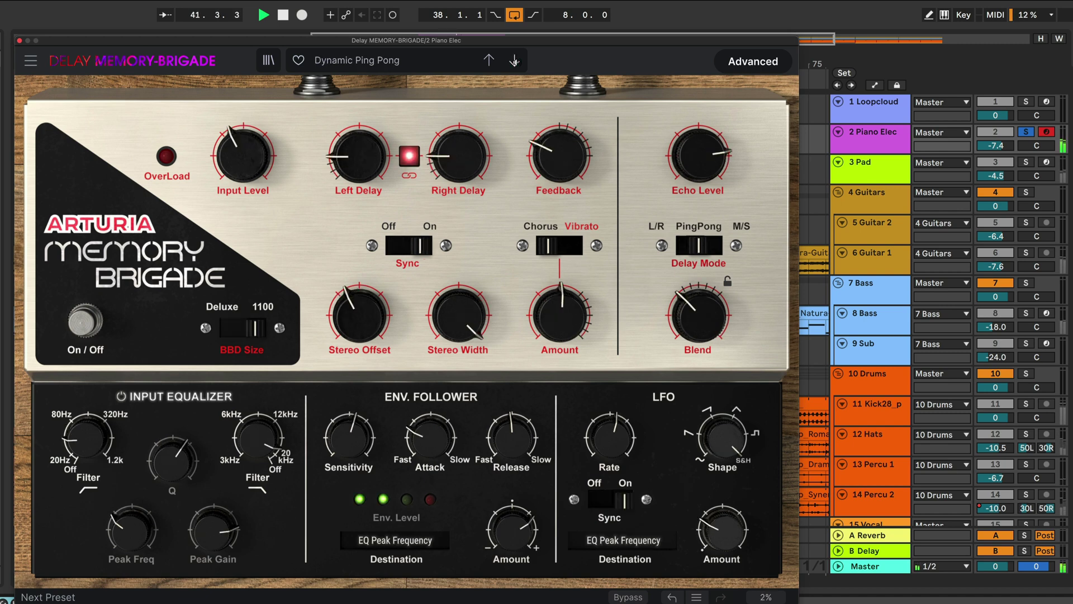
pyautogui.click(514, 61)
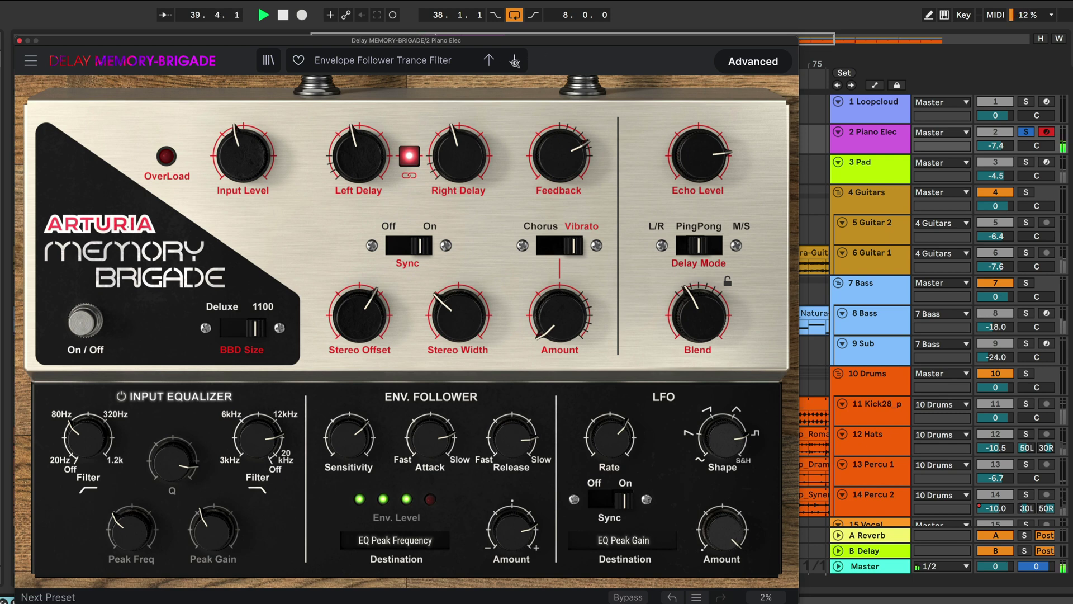
pyautogui.click(515, 60)
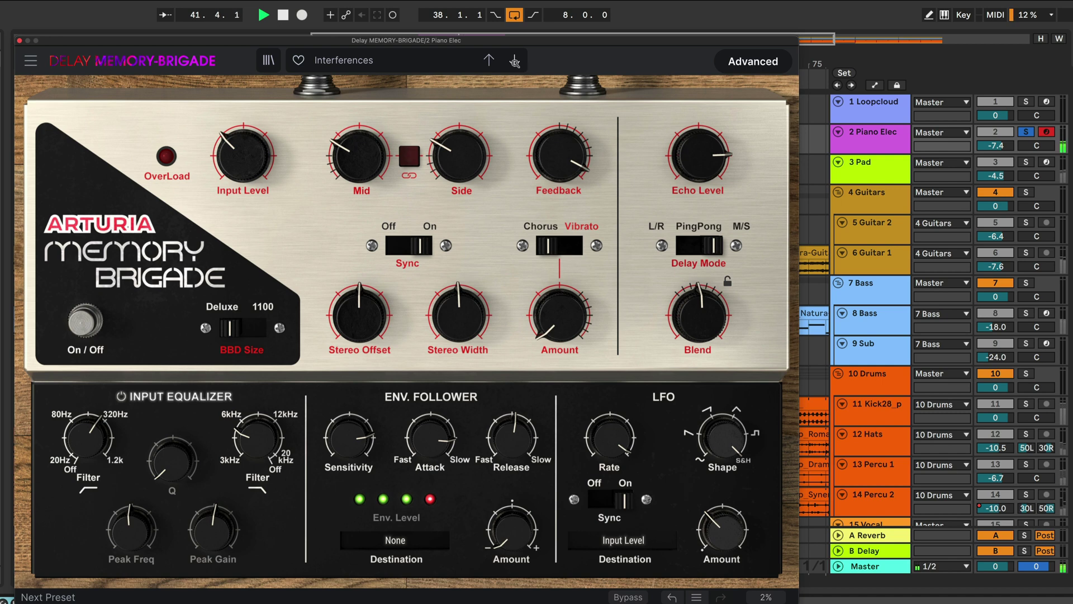
pyautogui.click(514, 60)
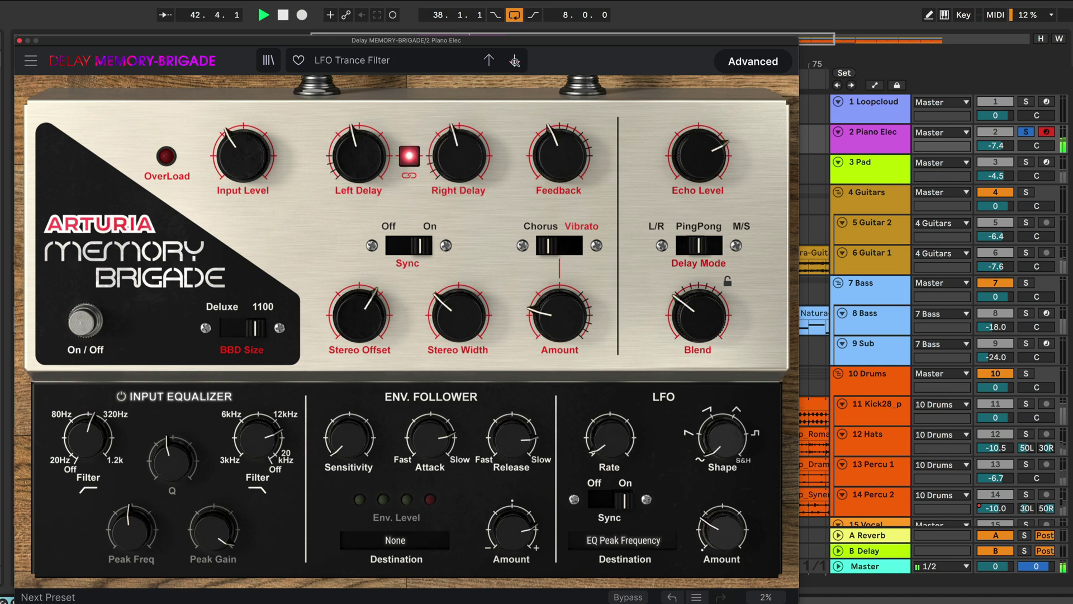
# Step: Step through the following presets with the loop running, listening from Lost In Time Delays through Sequenced Delays
pyautogui.click(515, 61)
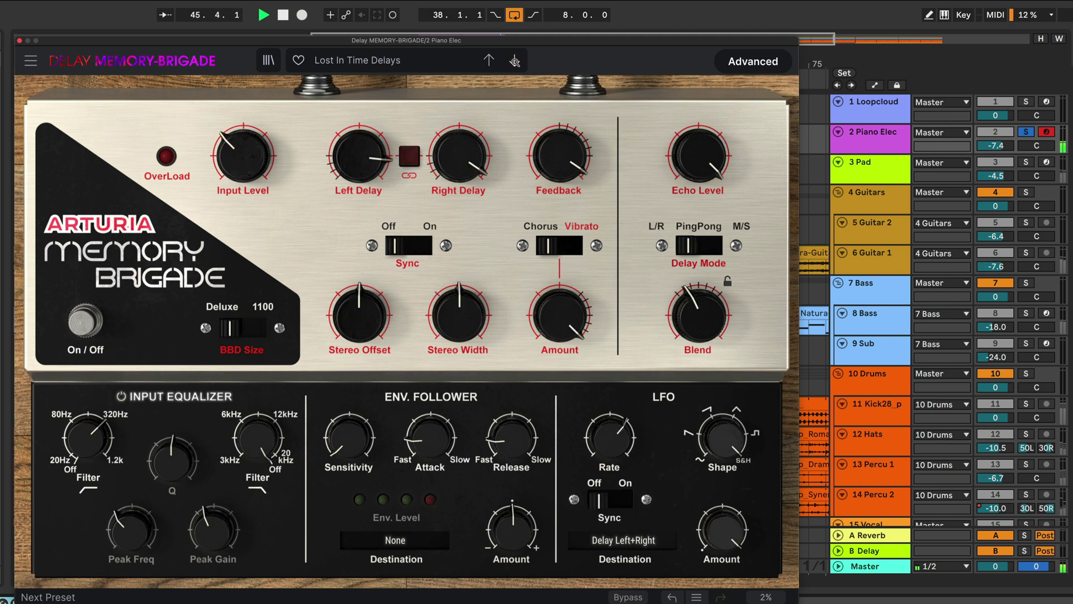
pyautogui.click(514, 60)
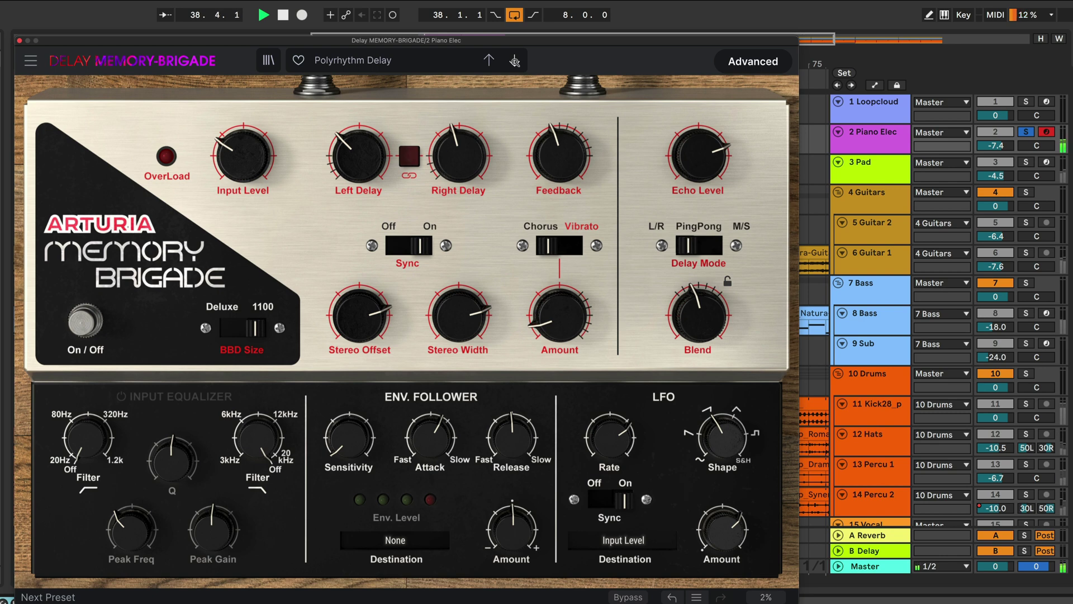
pyautogui.click(514, 60)
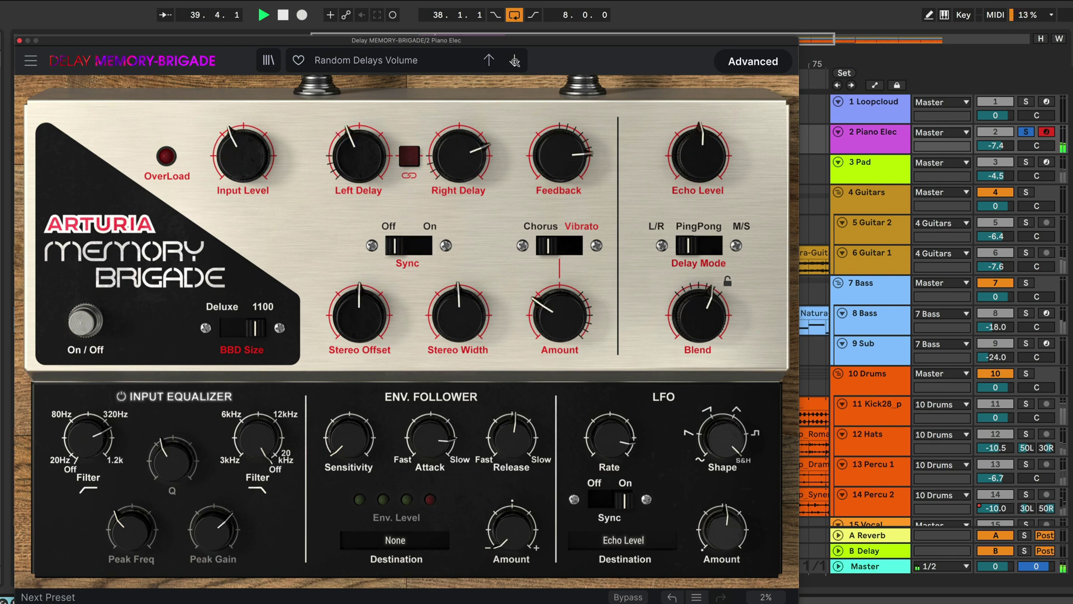
pyautogui.click(514, 60)
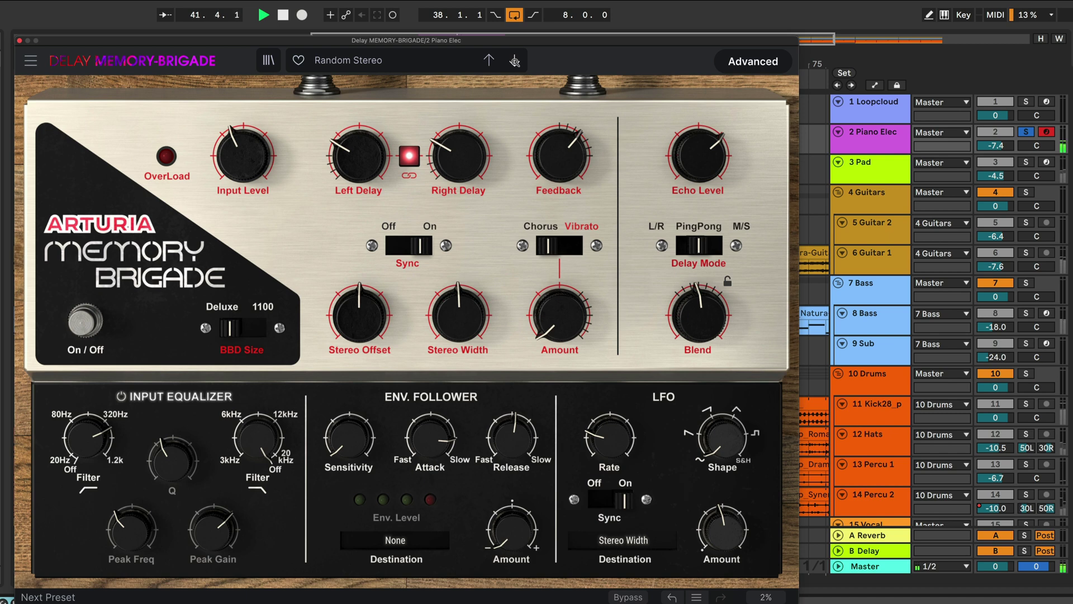
pyautogui.click(514, 60)
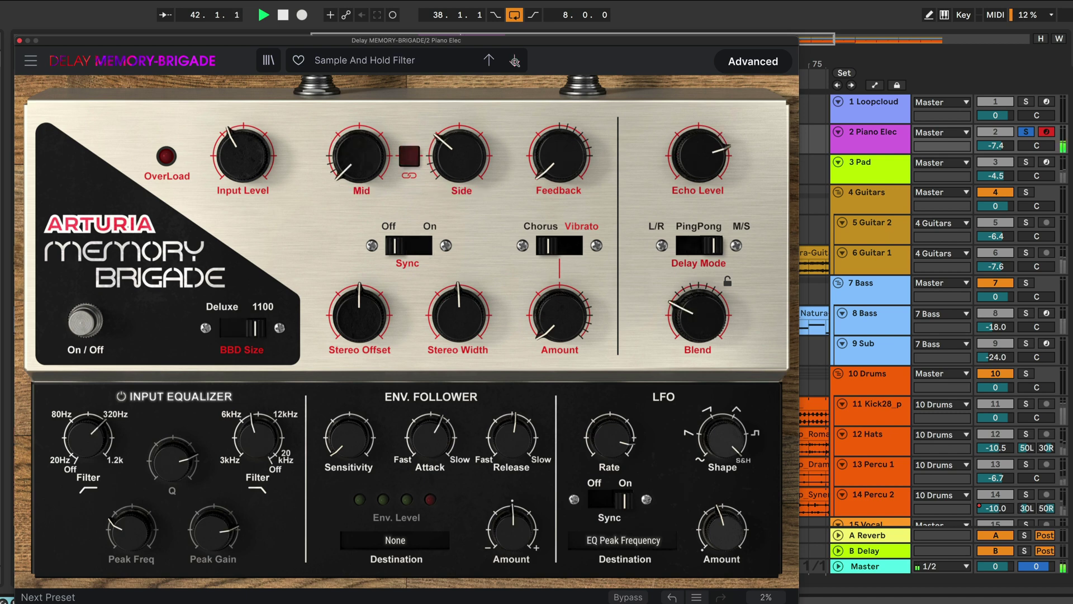
pyautogui.click(514, 61)
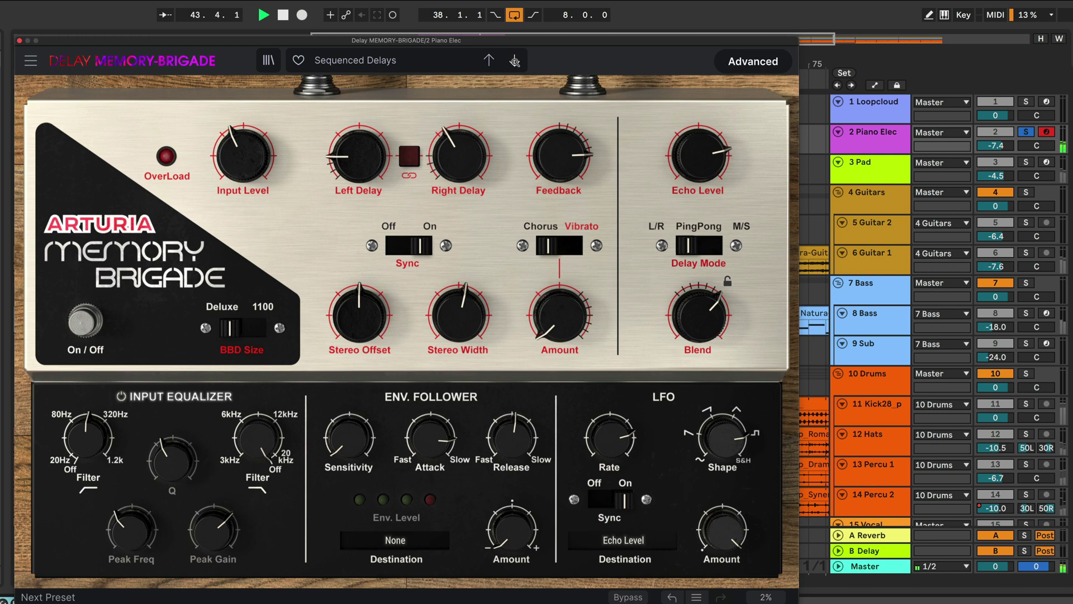
# Step: Audition the remaining presets from Short Delays through Tremolo, and stop playback
pyautogui.click(514, 60)
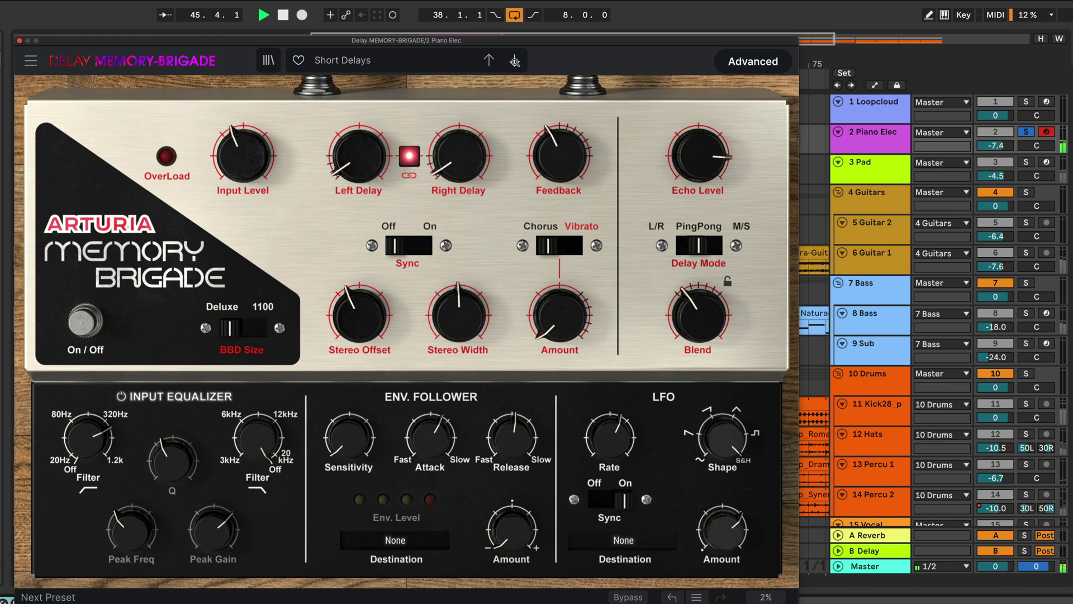
pyautogui.click(514, 60)
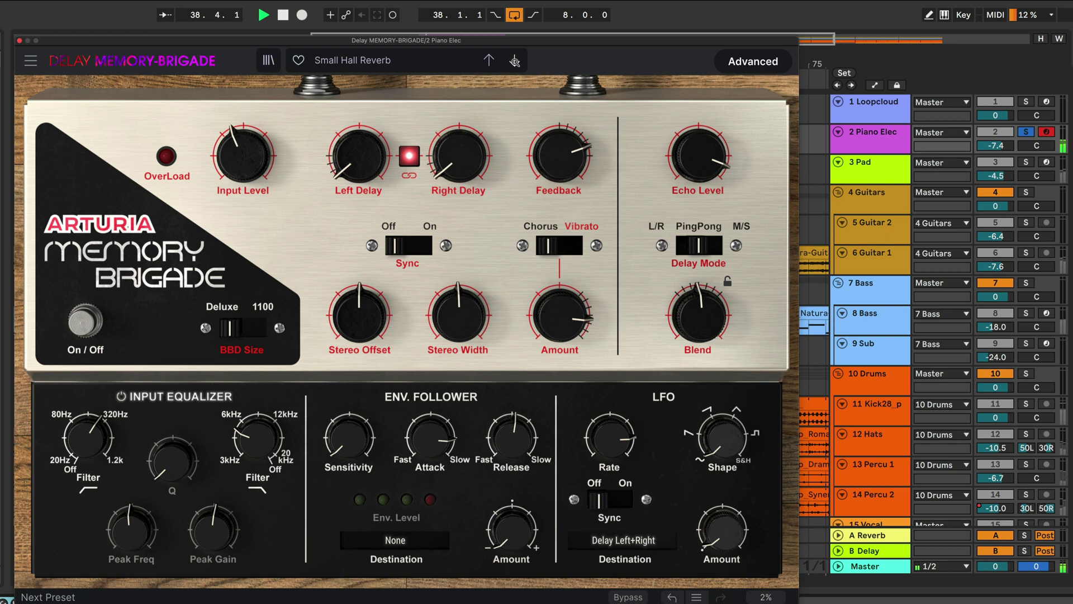
pyautogui.click(515, 61)
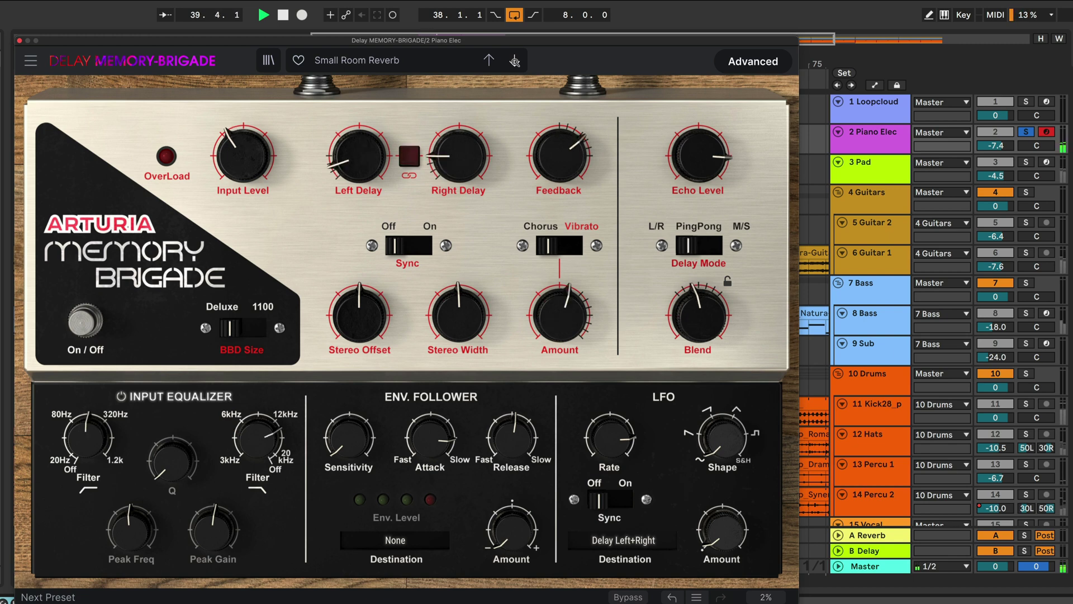
pyautogui.click(515, 62)
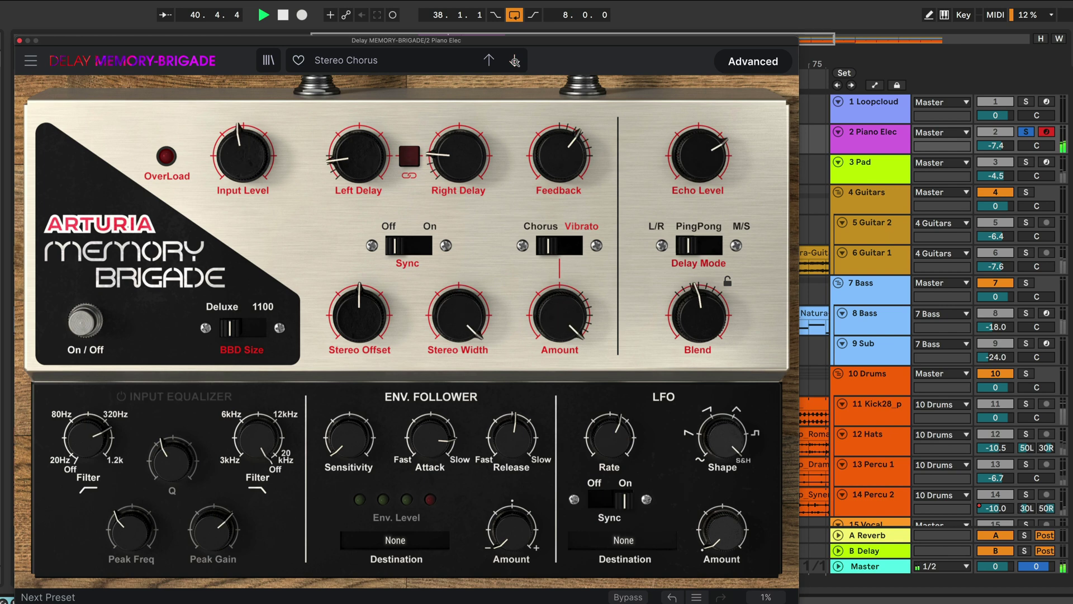
pyautogui.click(515, 62)
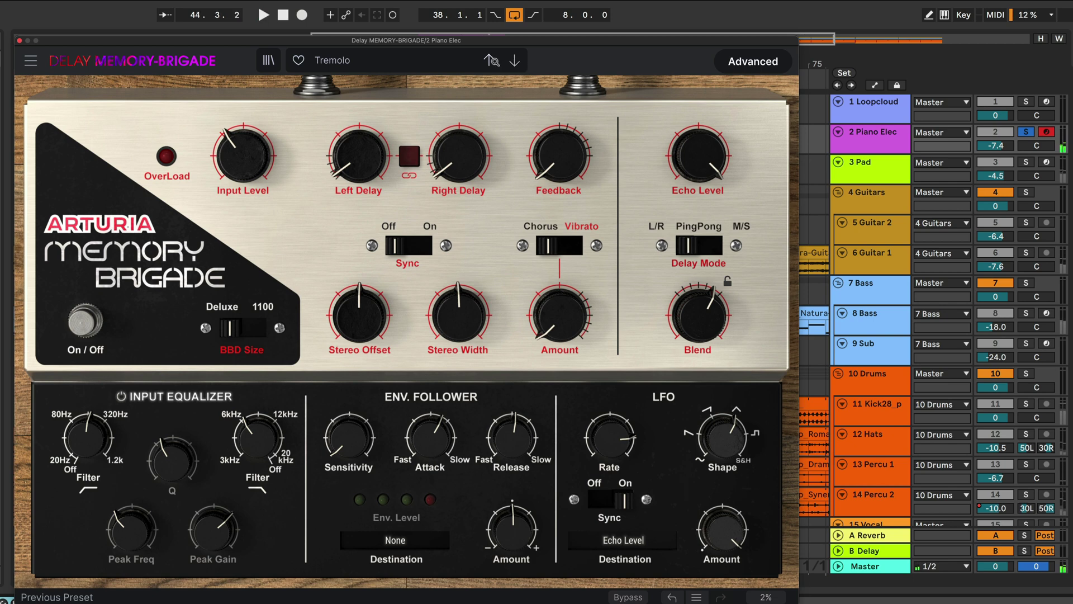
# Step: Reload the Default template preset, and switch the delay unit off and back on
pyautogui.click(445, 62)
pyautogui.moveTo(417, 137)
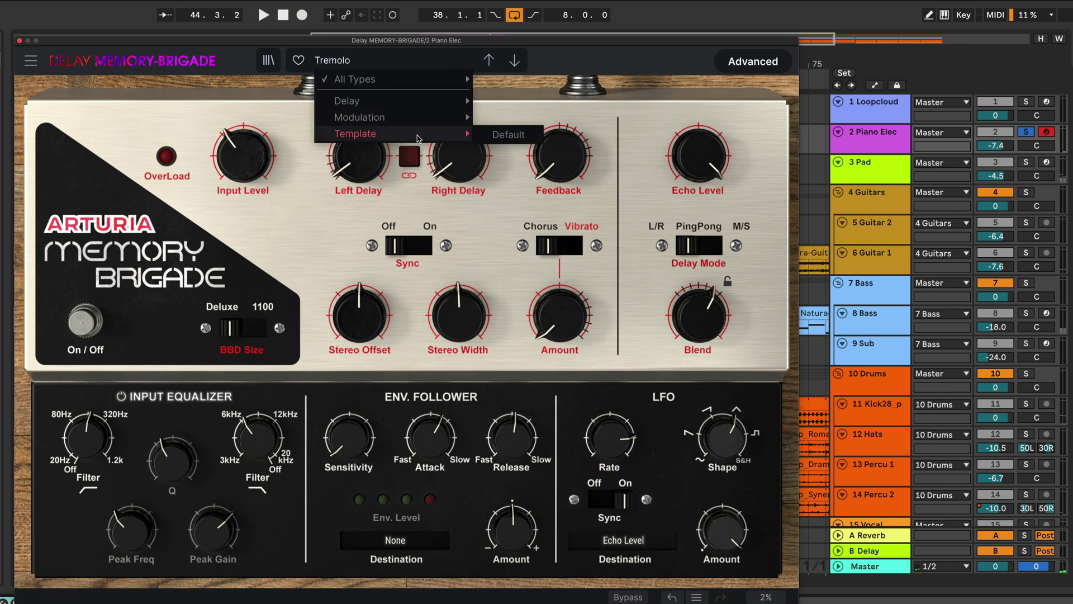
pyautogui.click(509, 134)
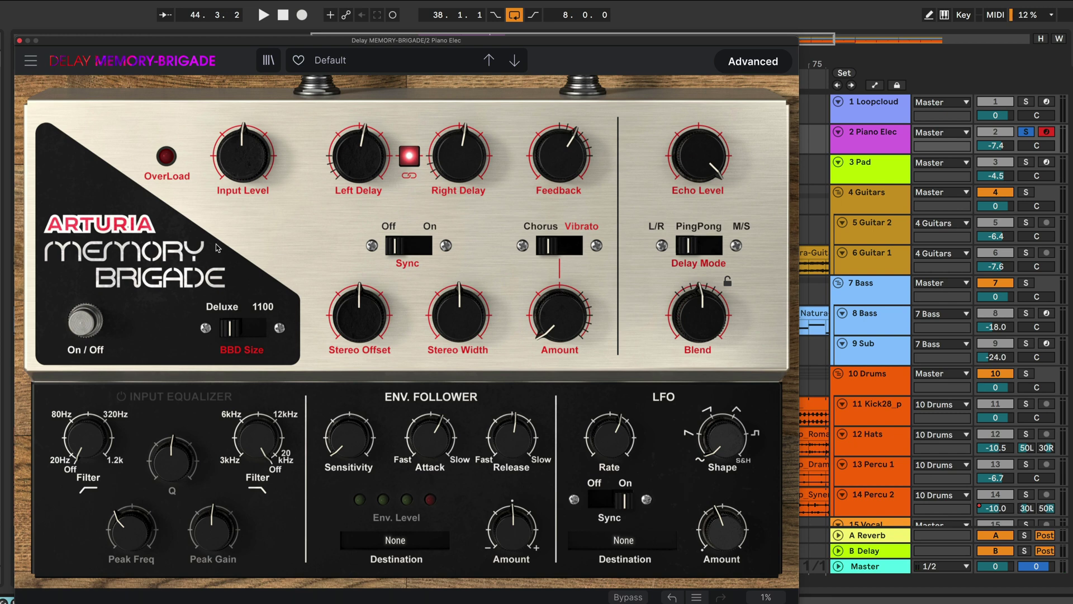
pyautogui.click(84, 325)
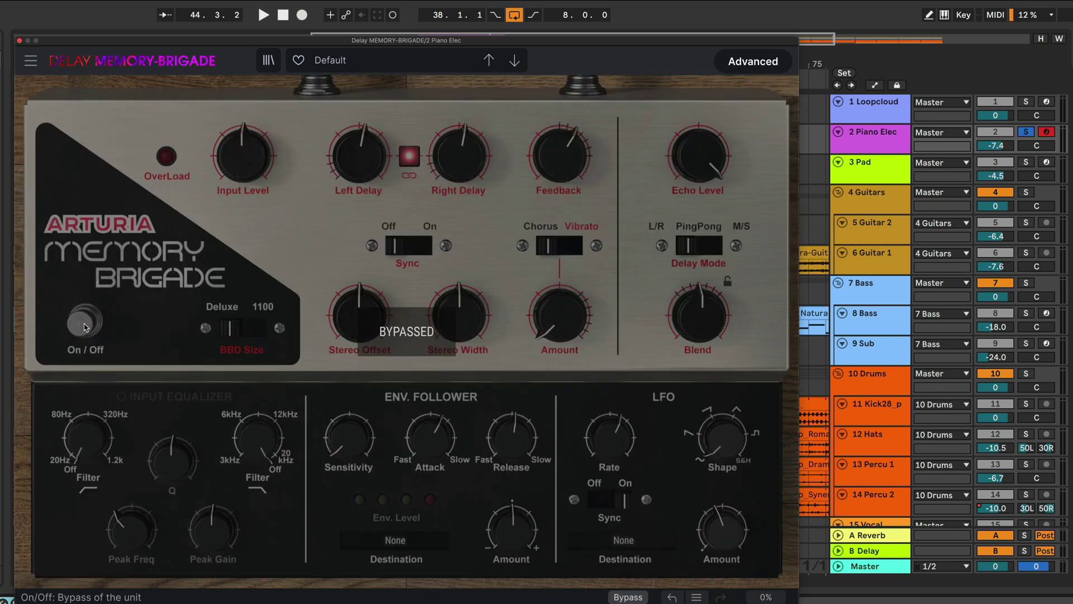
pyautogui.click(84, 324)
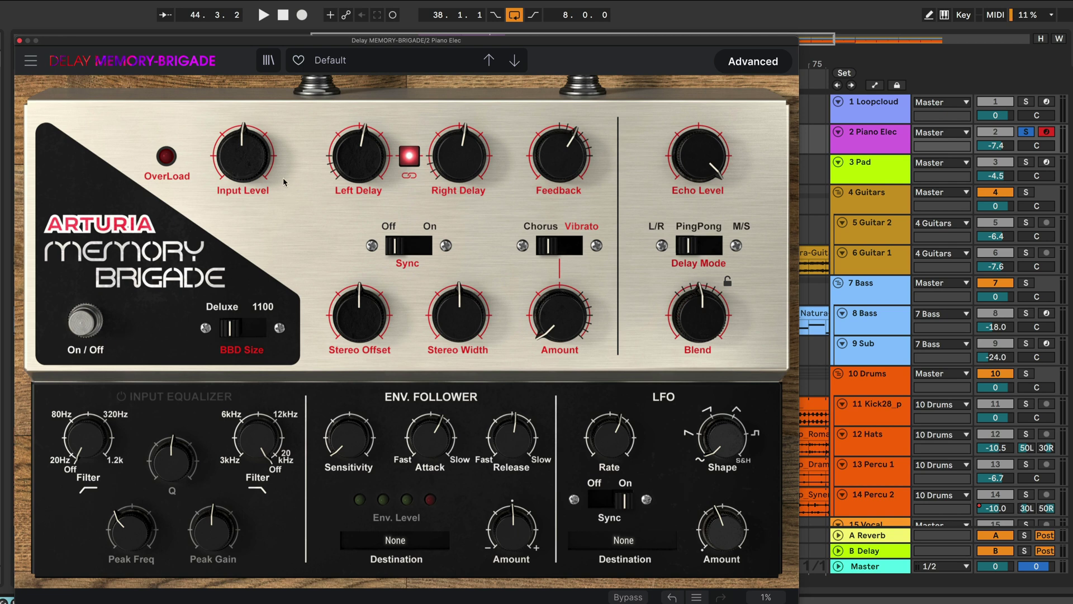
# Step: Raise the Input Level slightly while listening to the loop, and stop playback
pyautogui.moveTo(252, 170)
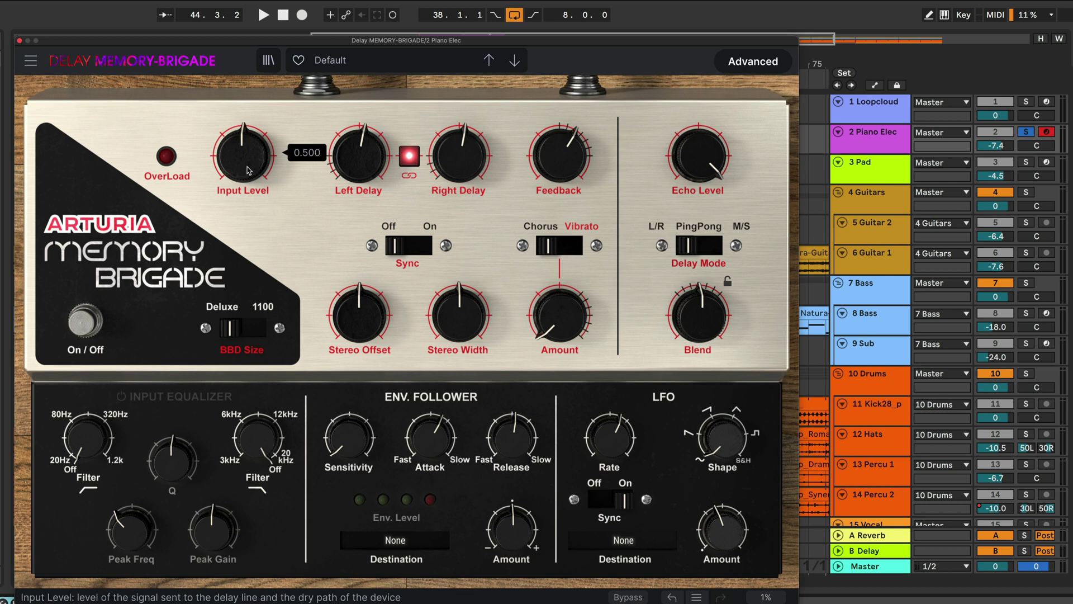
pyautogui.press('space')
pyautogui.moveTo(251, 164); pyautogui.dragTo(251, 154)
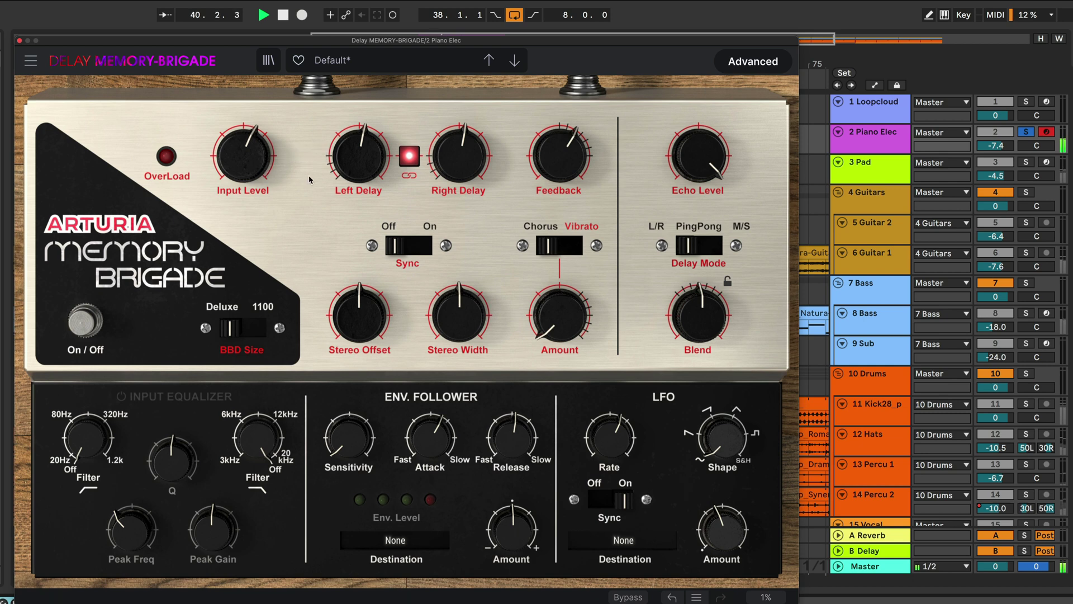
pyautogui.press('space')
# Step: Unlink the left and right delay times, and lower the Left Delay alone to about 0.244
pyautogui.moveTo(367, 168)
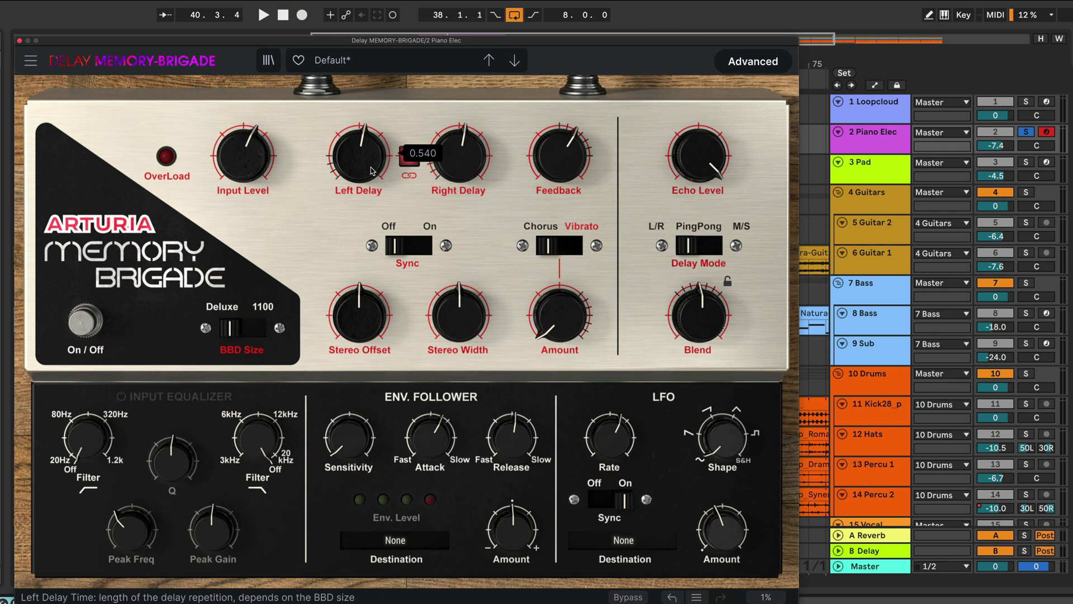
pyautogui.click(406, 159)
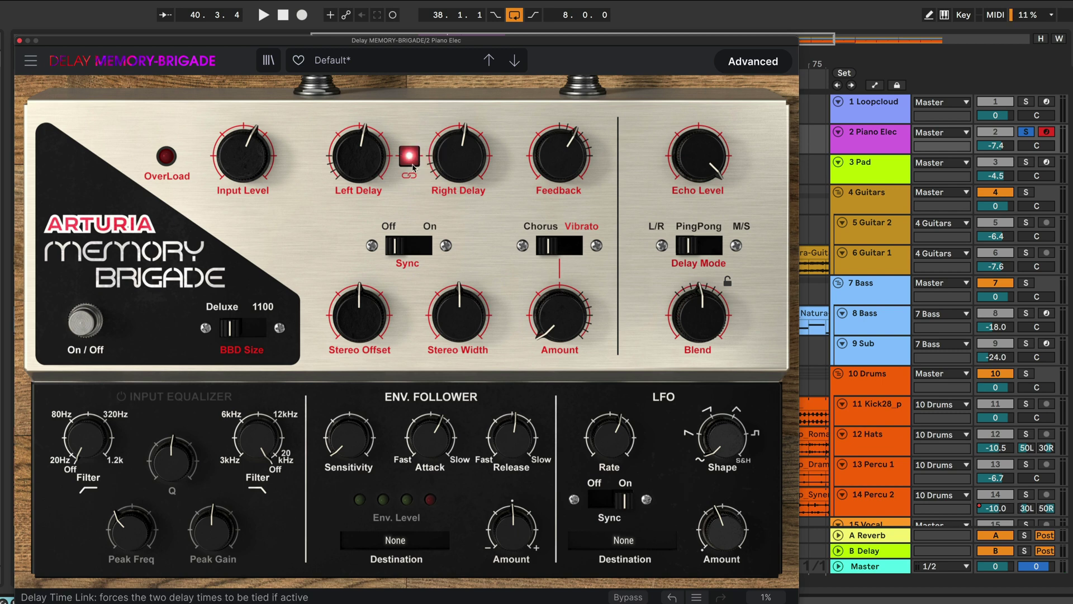
pyautogui.click(405, 163)
pyautogui.moveTo(364, 159); pyautogui.dragTo(362, 191)
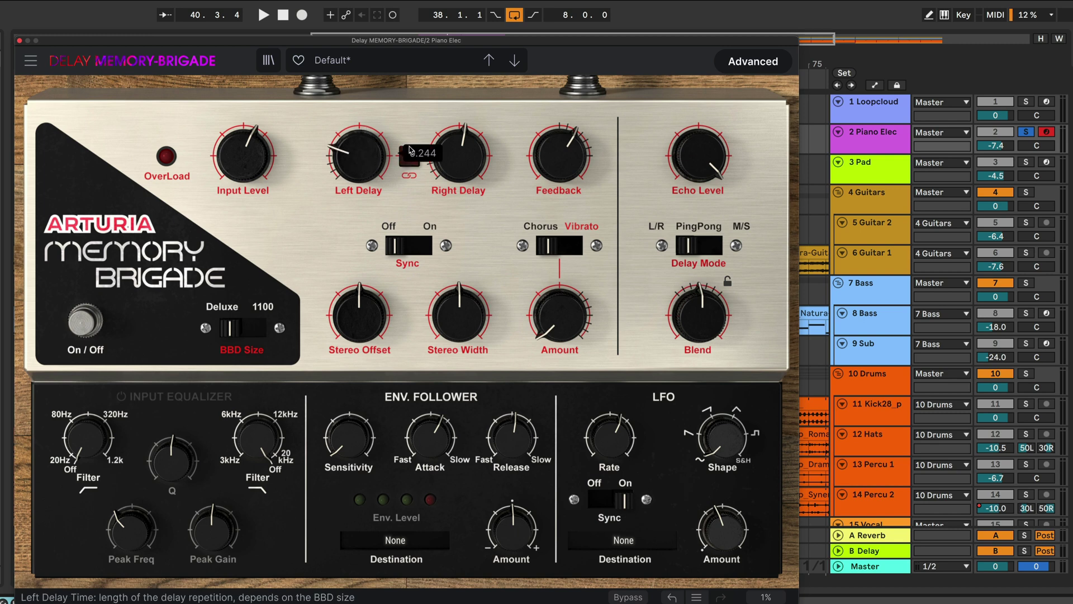
# Step: Audition a higher Right Delay alone on the loop, and relink the left and right delay times at 0.500
pyautogui.moveTo(460, 161); pyautogui.dragTo(462, 140)
pyautogui.press('space')
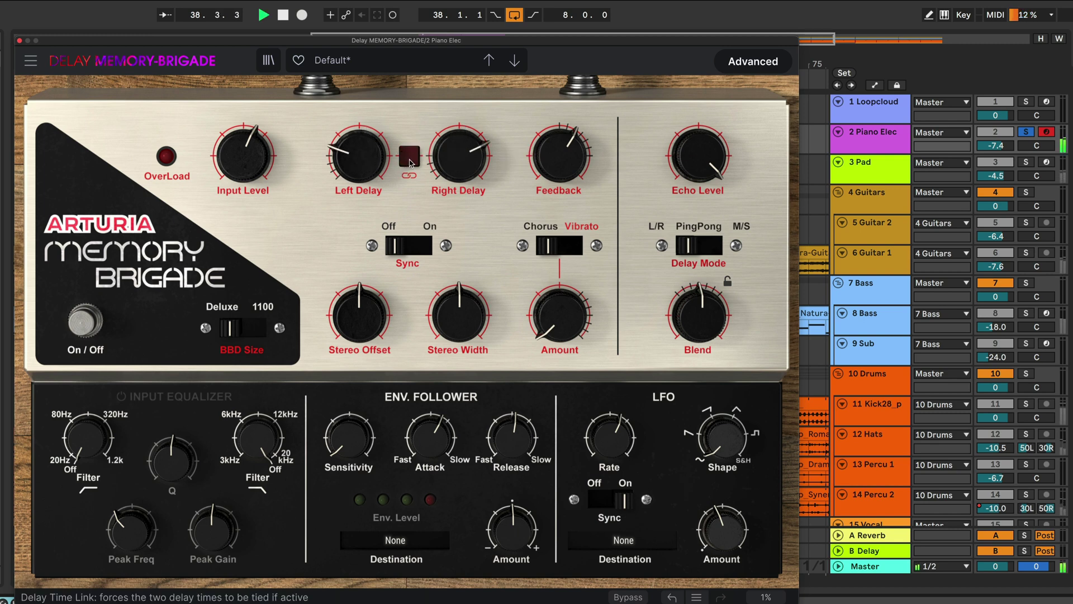
pyautogui.click(410, 159)
pyautogui.press('space')
pyautogui.moveTo(374, 174); pyautogui.dragTo(366, 170)
pyautogui.press('space')
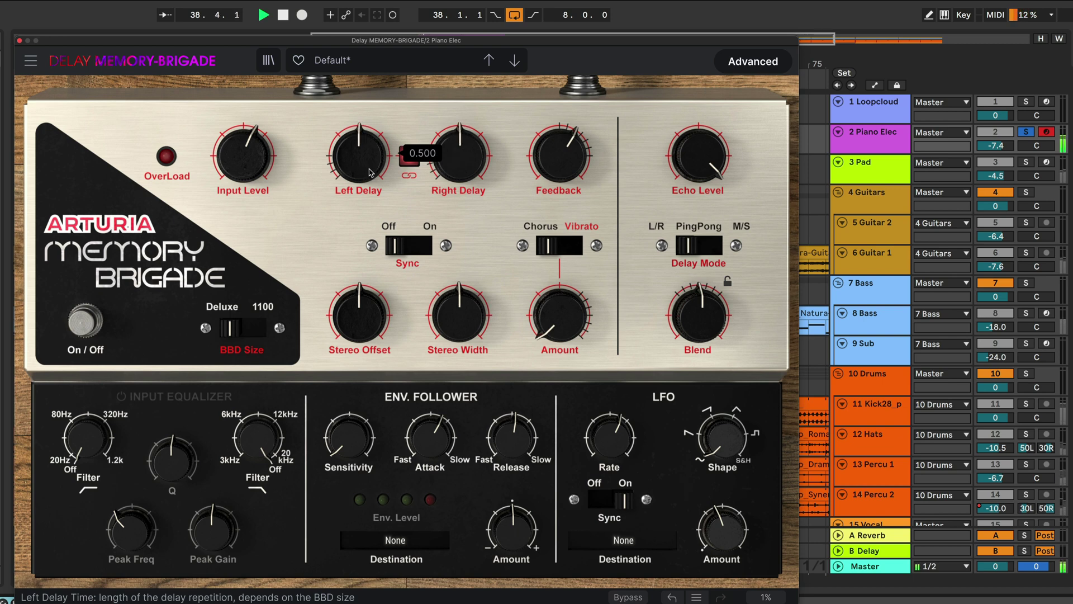
pyautogui.press('space')
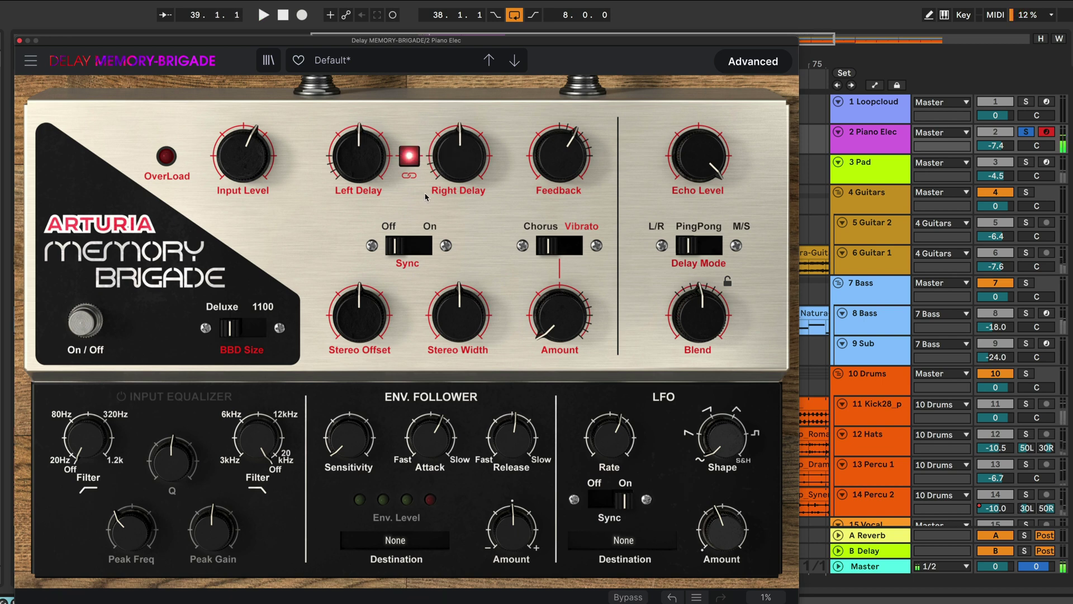
# Step: Turn on tempo sync for the delay, raise the linked delay times to their middle position, and listen to the loop
pyautogui.click(428, 249)
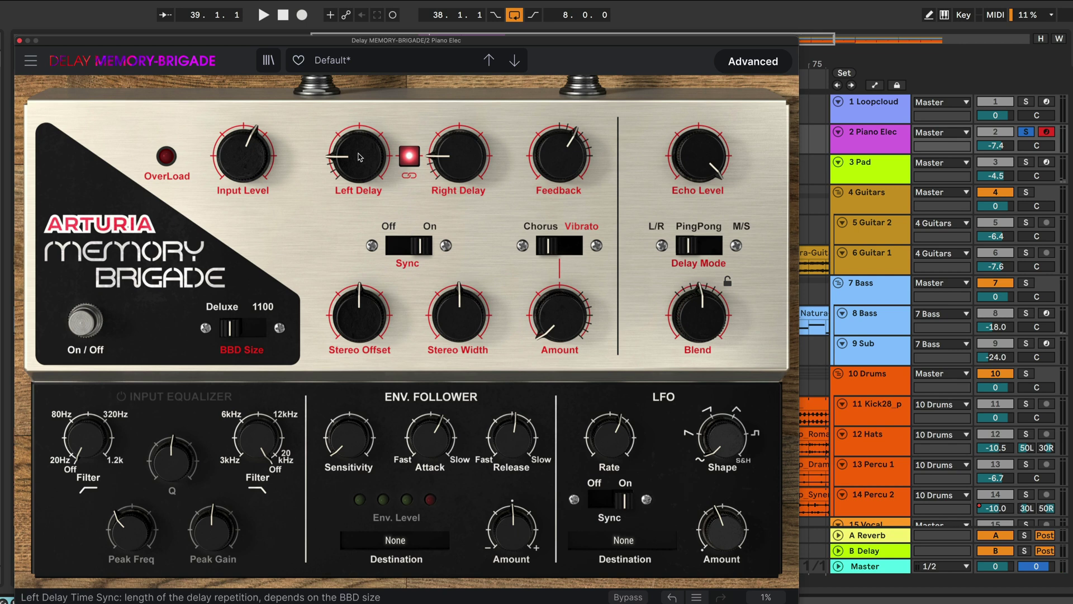
pyautogui.moveTo(359, 158); pyautogui.dragTo(360, 148)
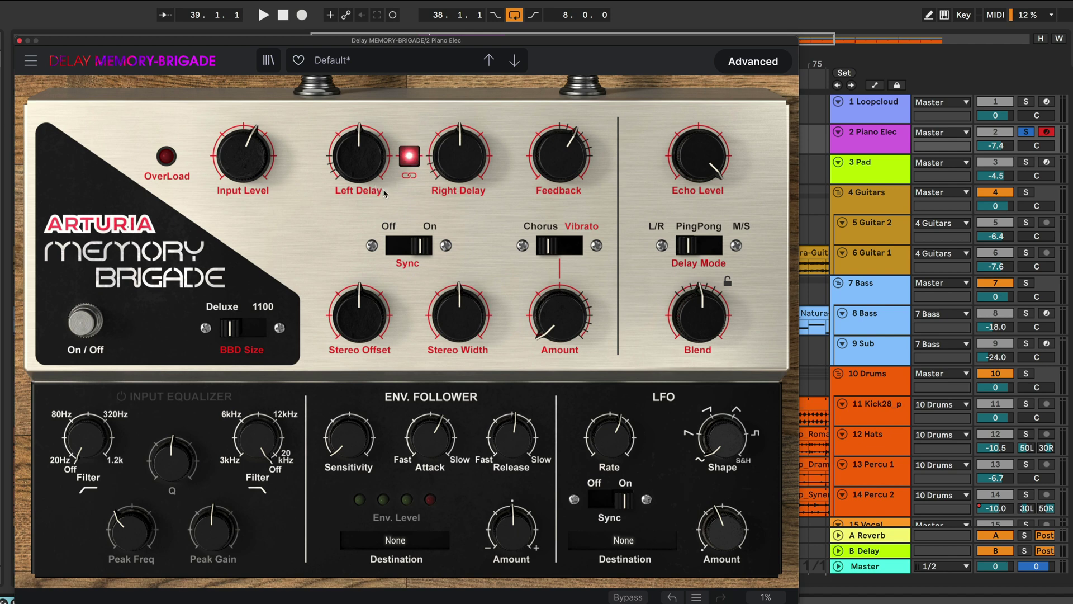
pyautogui.press('space')
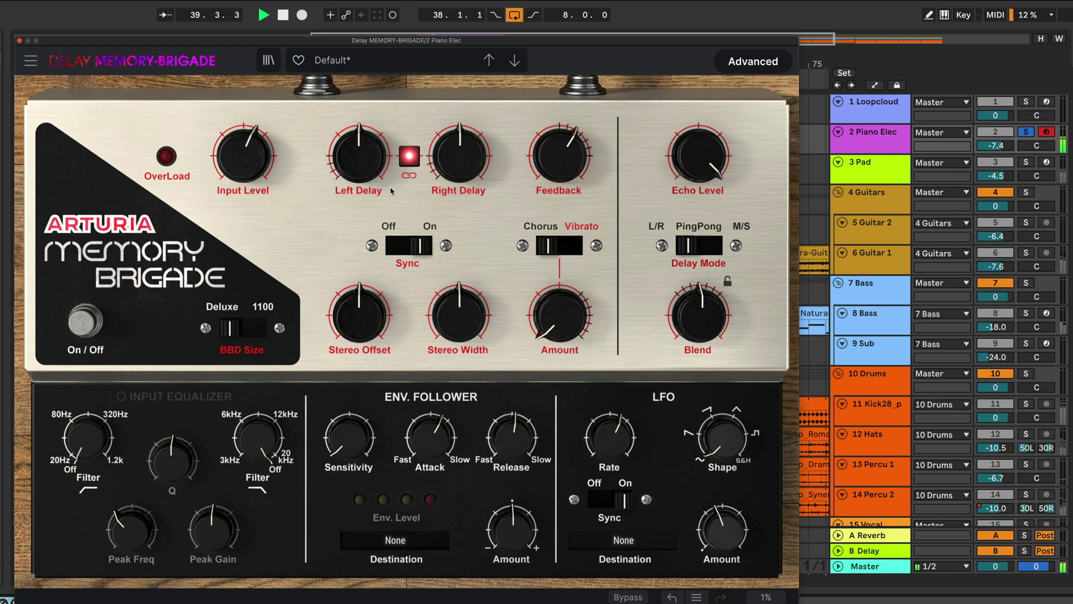
pyautogui.press('space')
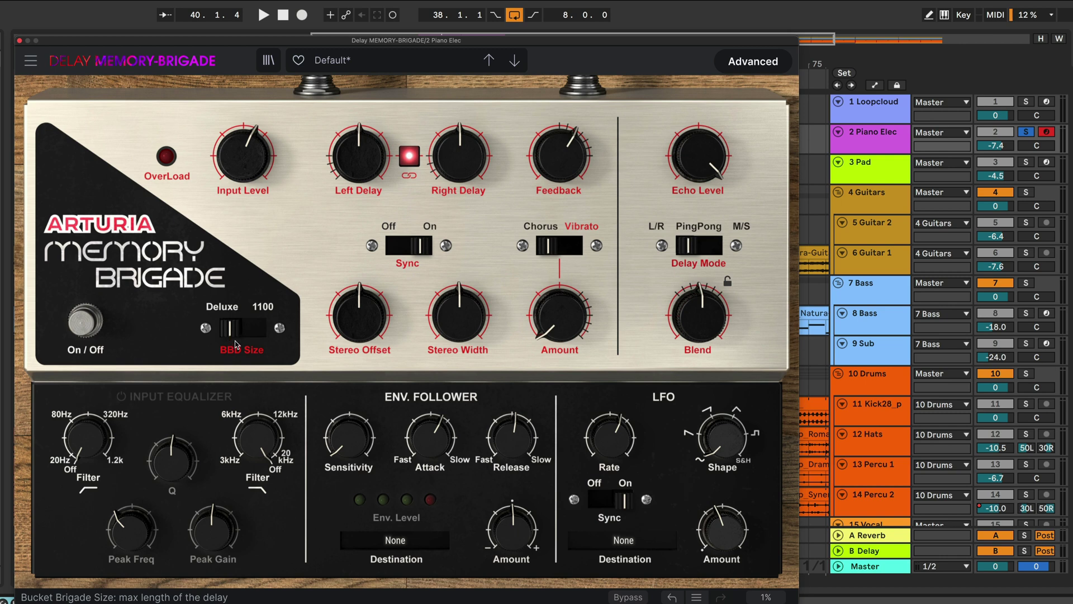
# Step: Compare the Deluxe and 1100 BBD sizes while playing the loop, and return the BBD Size to Deluxe
pyautogui.press('space')
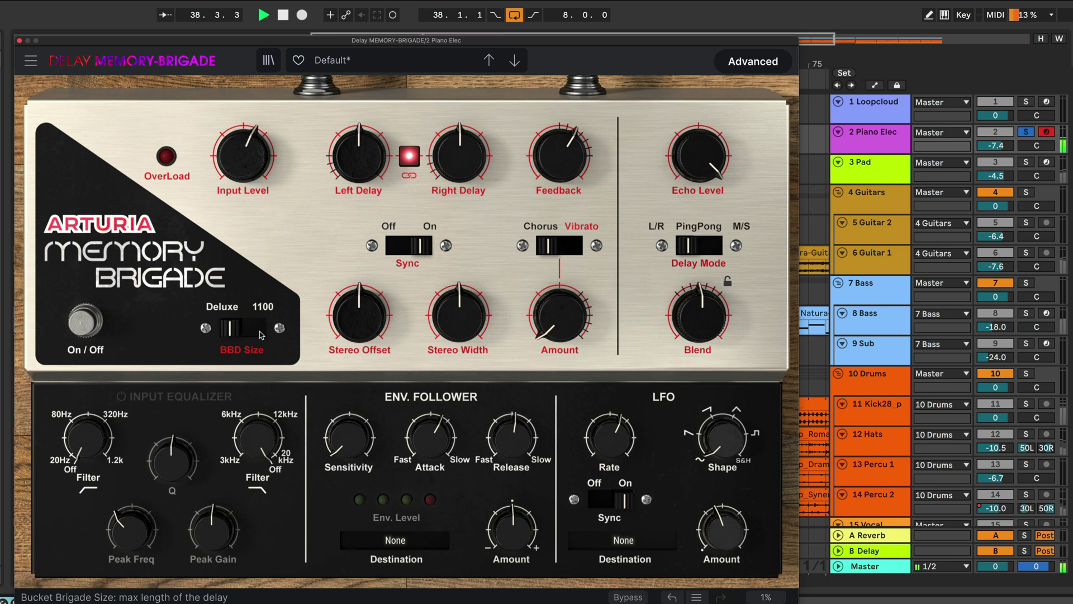
pyautogui.press('space')
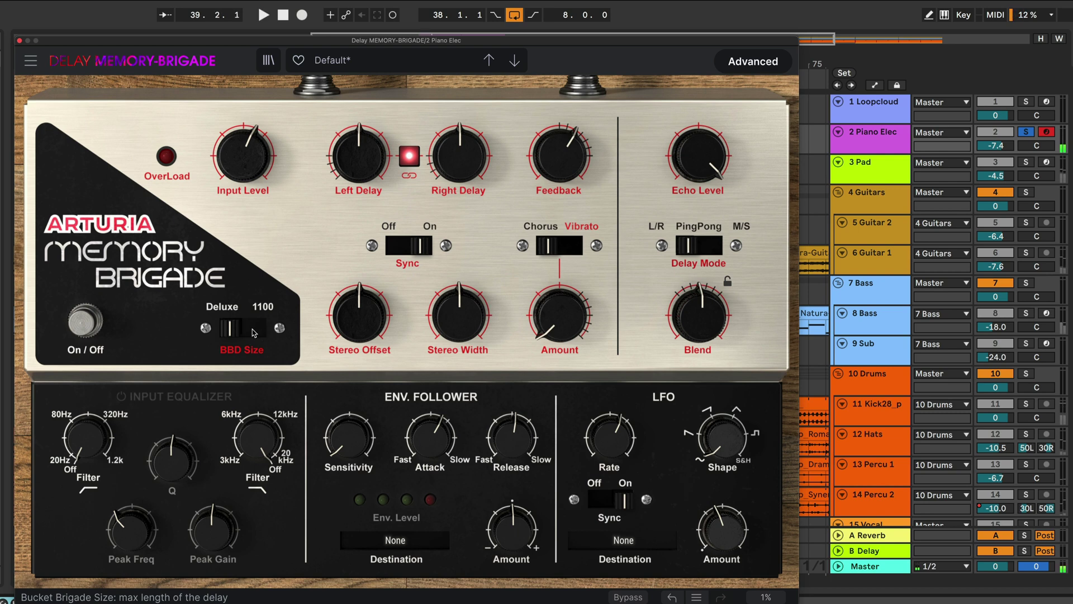
pyautogui.click(269, 330)
pyautogui.press('space')
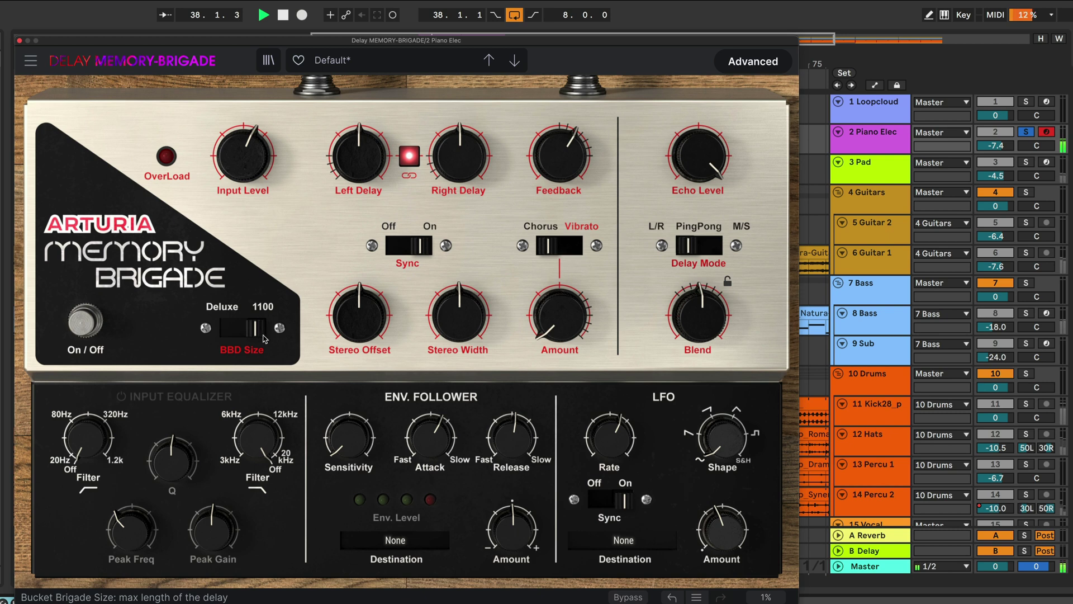
pyautogui.click(228, 332)
pyautogui.press('space')
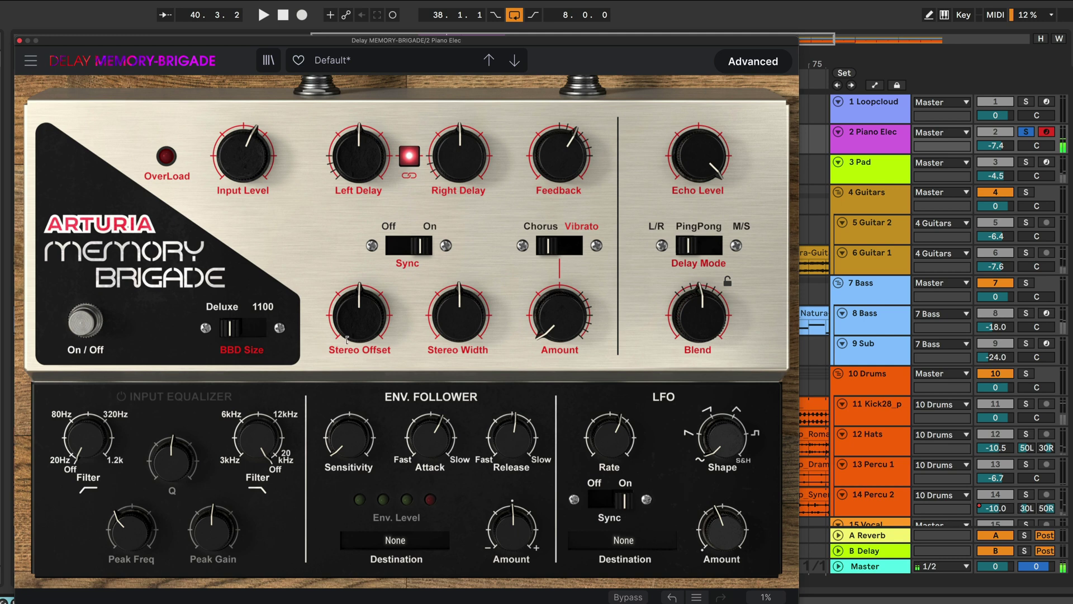
# Step: Raise the Stereo Offset moderately above its centre position while the loop plays
pyautogui.moveTo(371, 330)
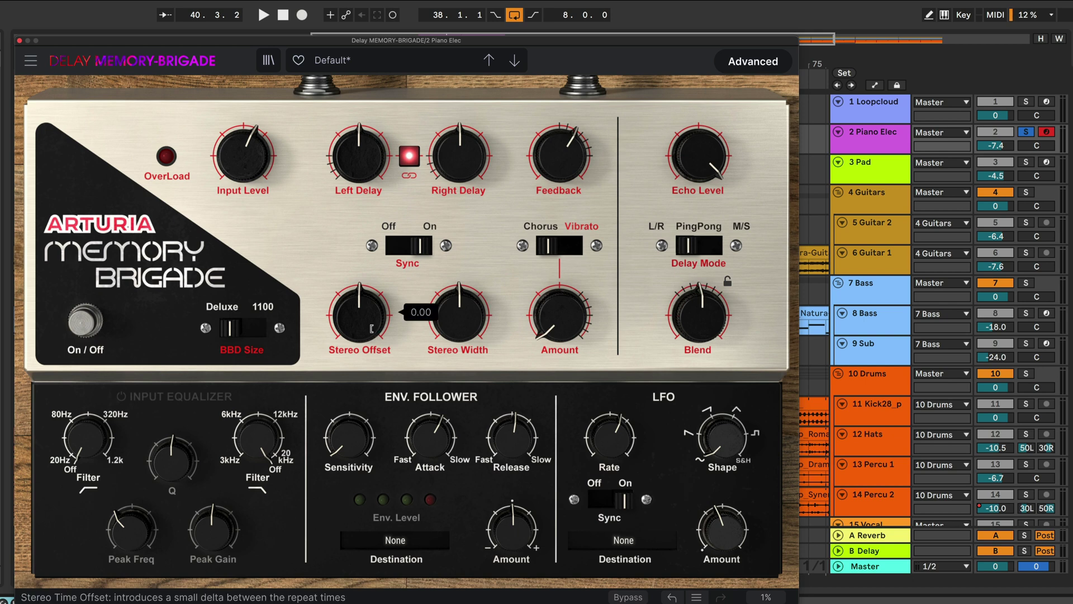
pyautogui.press('space')
pyautogui.moveTo(372, 328); pyautogui.dragTo(371, 294)
# Step: Widen the Stereo Width to about 142 % while listening to the loop, and stop playback
pyautogui.moveTo(467, 327)
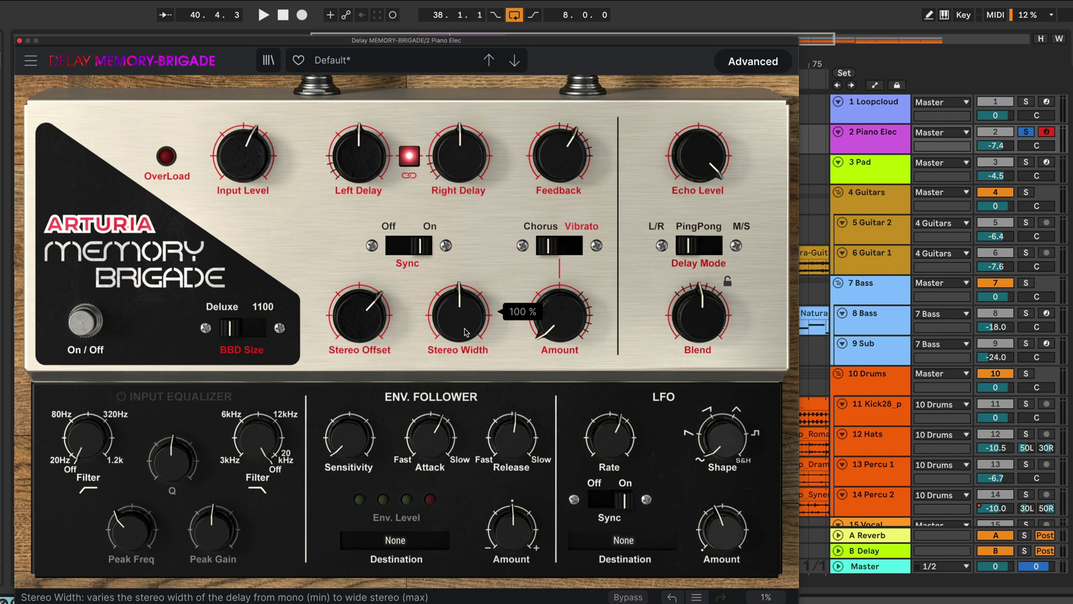
pyautogui.press('space')
pyautogui.moveTo(458, 316)
pyautogui.mouseDown()
pyautogui.moveTo(458, 286)
pyautogui.moveTo(468, 330)
pyautogui.mouseUp()
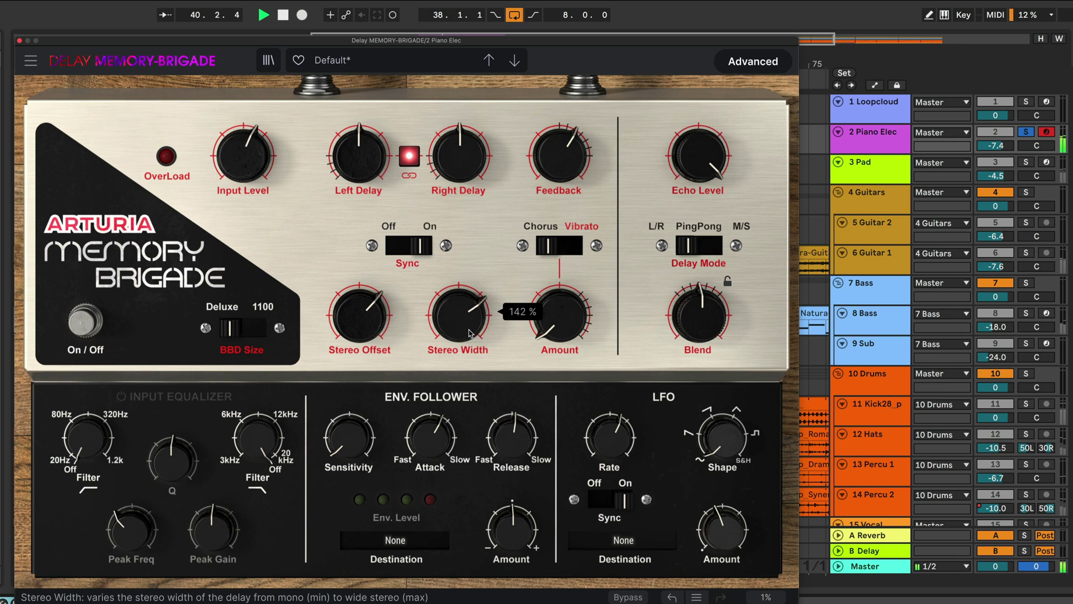
pyautogui.press('space')
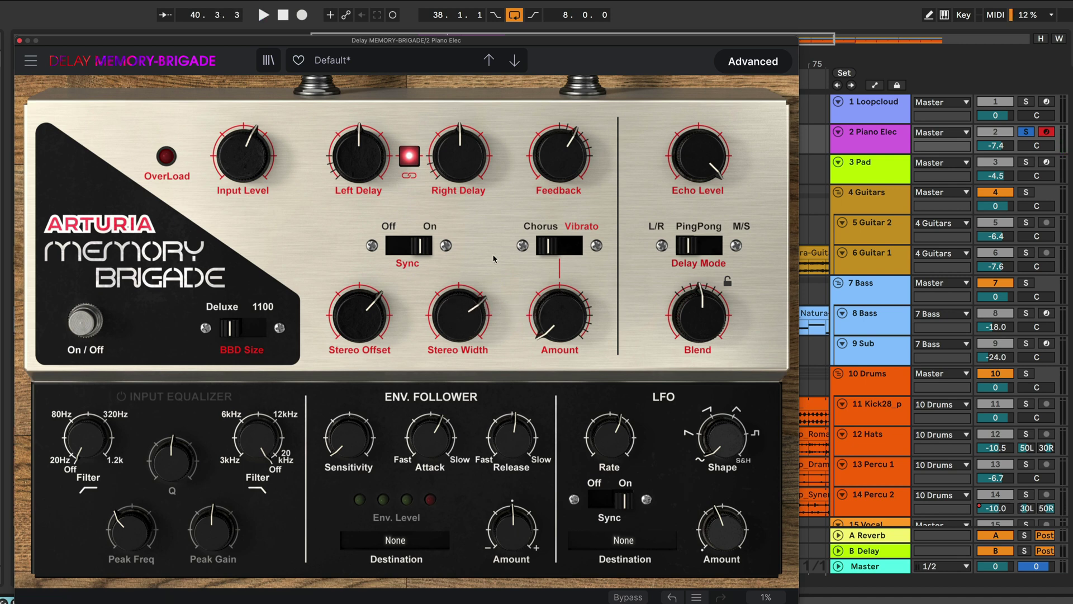
# Step: Push the Feedback close to its maximum while the loop plays, stop playback, and reset the Feedback to its default
pyautogui.moveTo(570, 166)
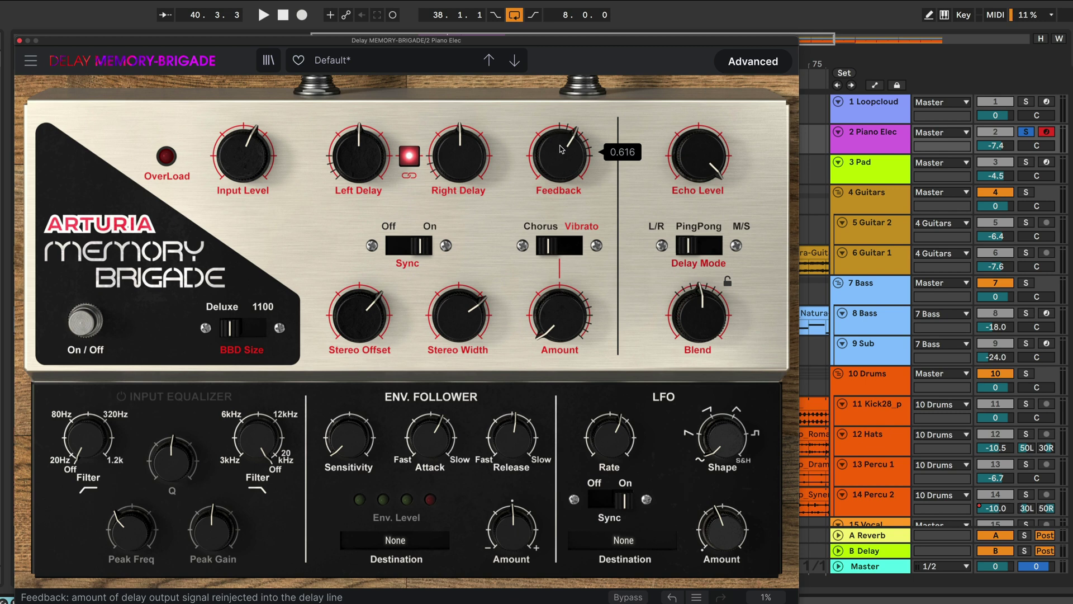
pyautogui.press('space')
pyautogui.moveTo(567, 158); pyautogui.dragTo(588, 200)
pyautogui.press('space')
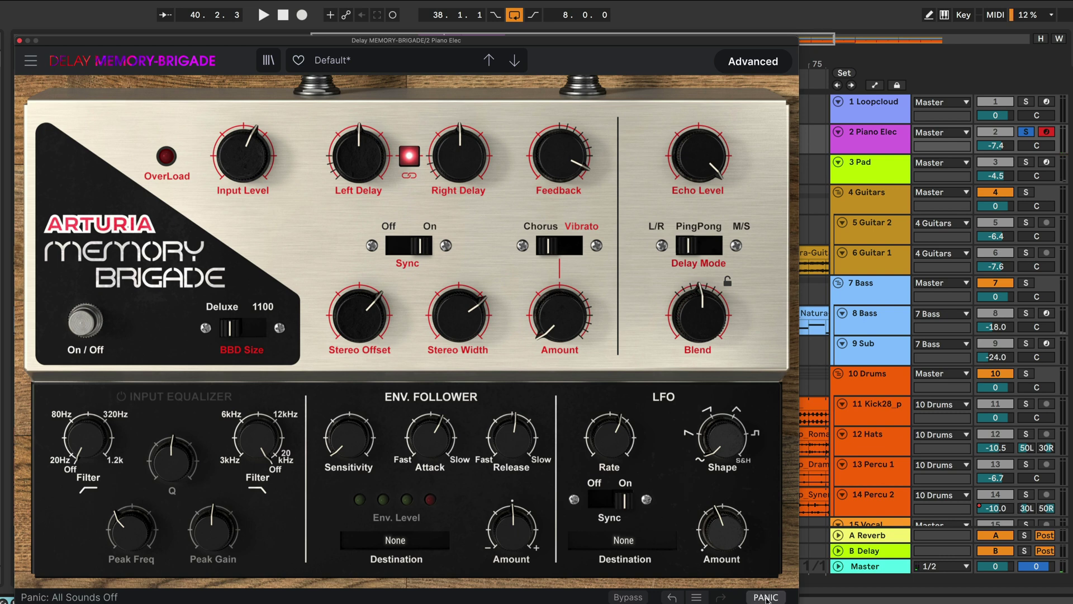
pyautogui.doubleClick(561, 158)
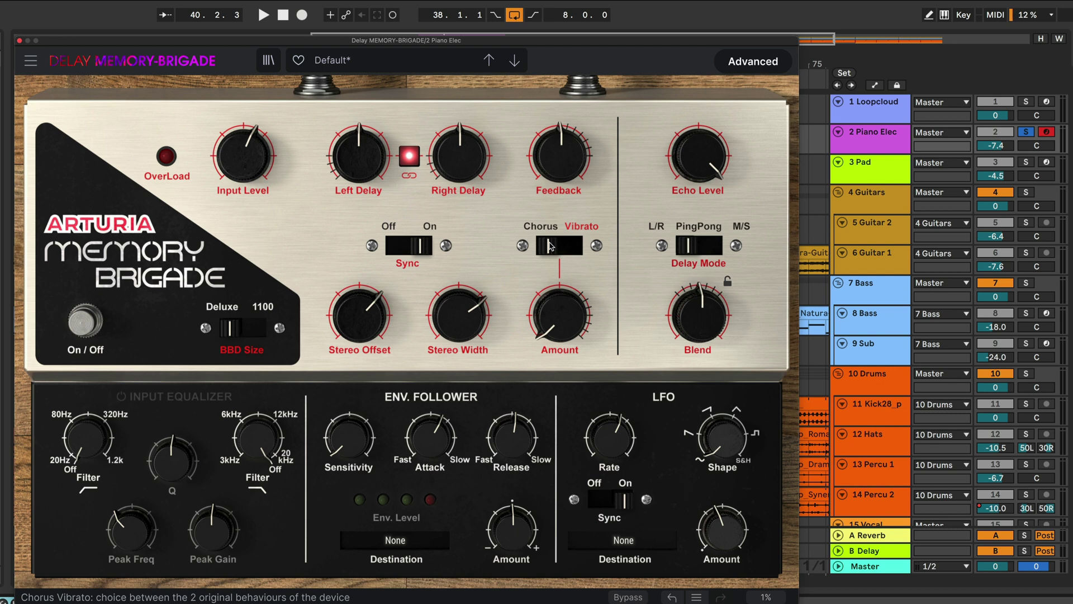
# Step: Raise the Chorus/Vibrato Amount to about 0.680 and play the loop
pyautogui.moveTo(564, 328)
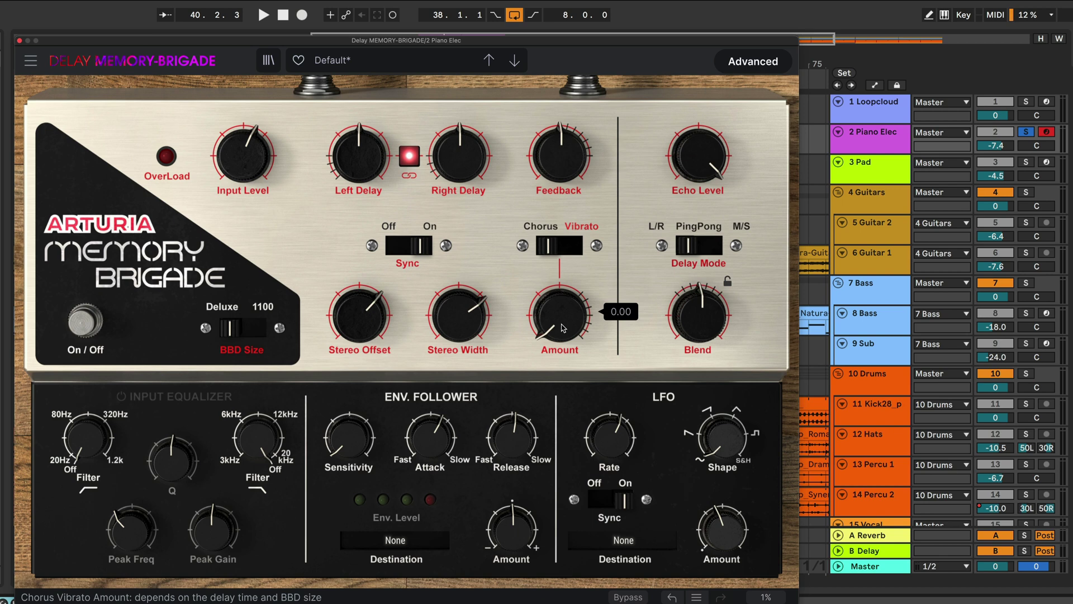
pyautogui.moveTo(571, 317); pyautogui.dragTo(572, 268)
pyautogui.press('space')
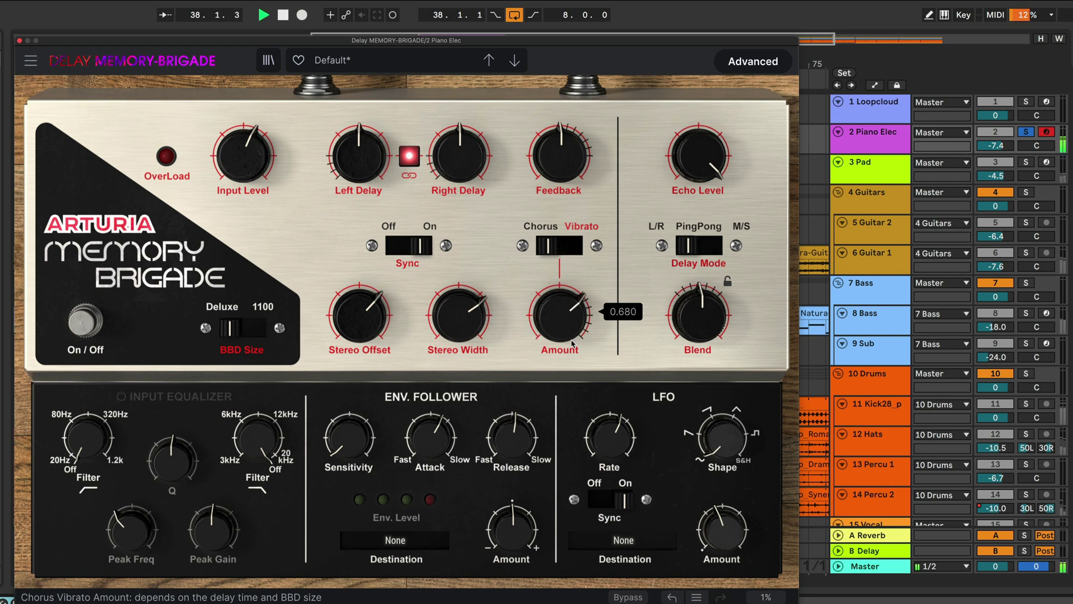
# Step: Compare Vibrato with Chorus on the playing loop, return to Chorus, and lower its Amount slightly
pyautogui.click(575, 247)
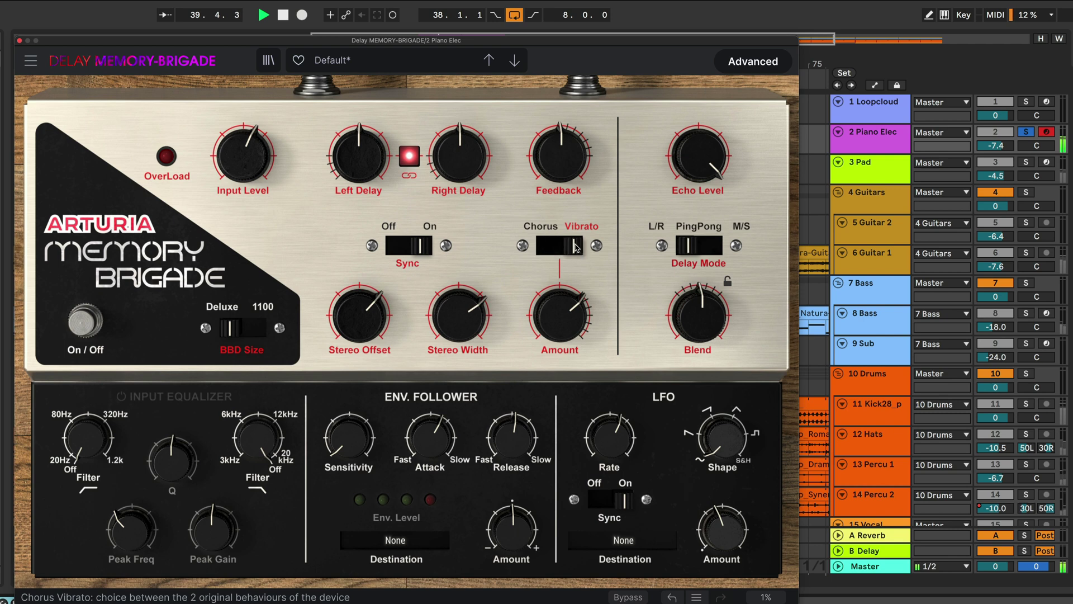
pyautogui.click(546, 249)
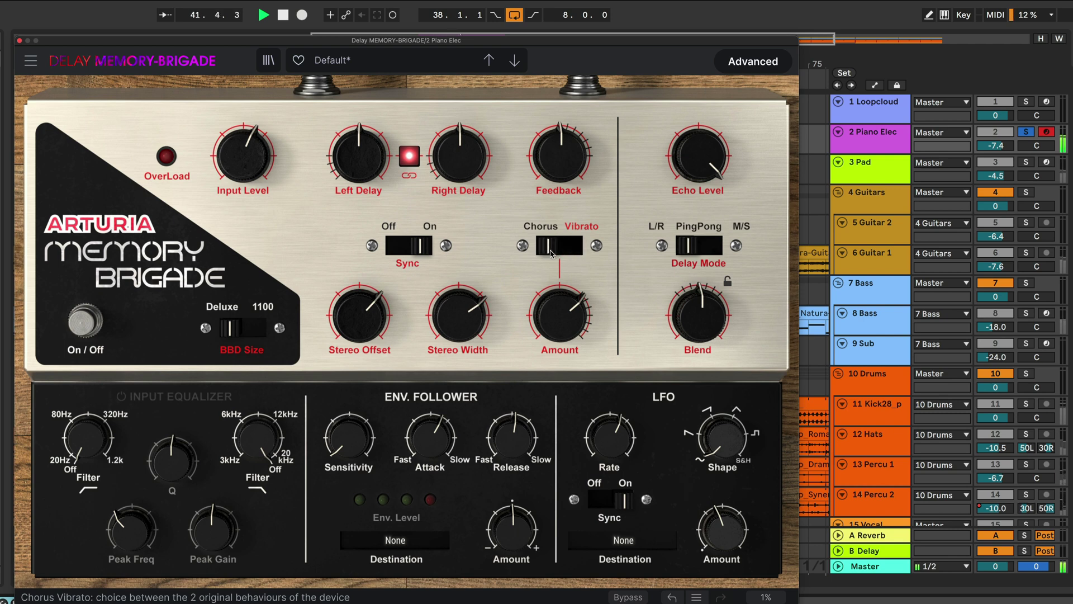
pyautogui.moveTo(569, 314)
pyautogui.scroll(-4, 569, 314)
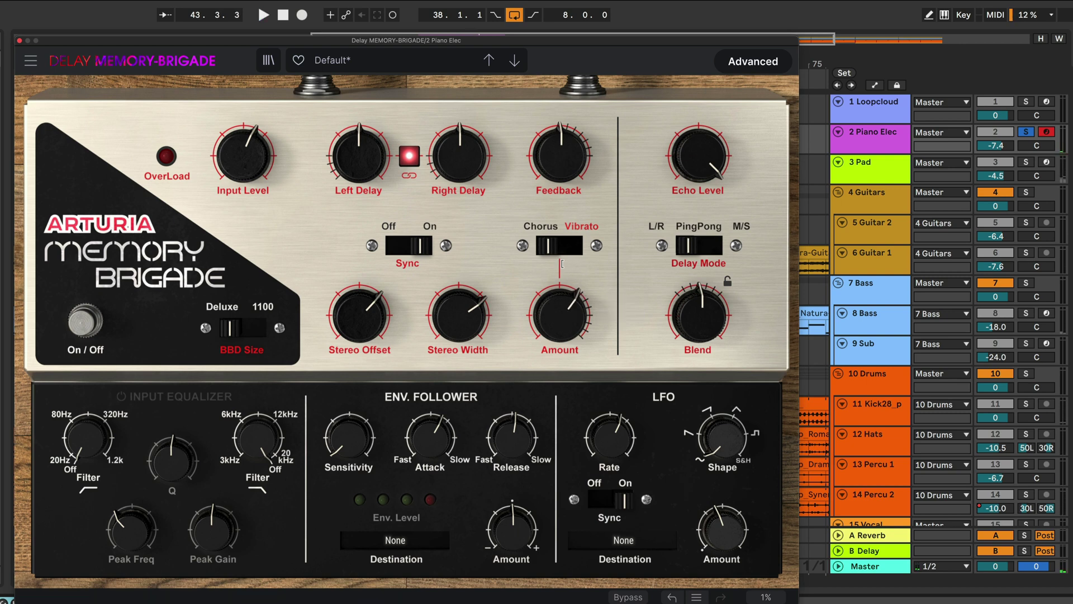
# Step: Lower the Echo Level to slightly above its middle position while auditioning the loop
pyautogui.moveTo(700, 166)
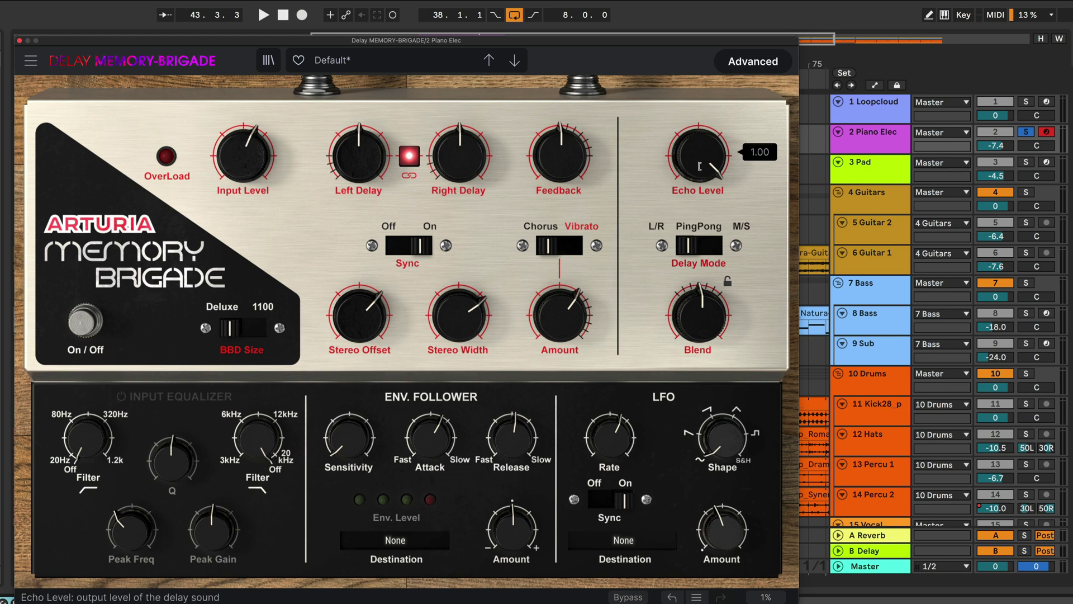
pyautogui.moveTo(699, 166); pyautogui.dragTo(665, 210)
pyautogui.press('space')
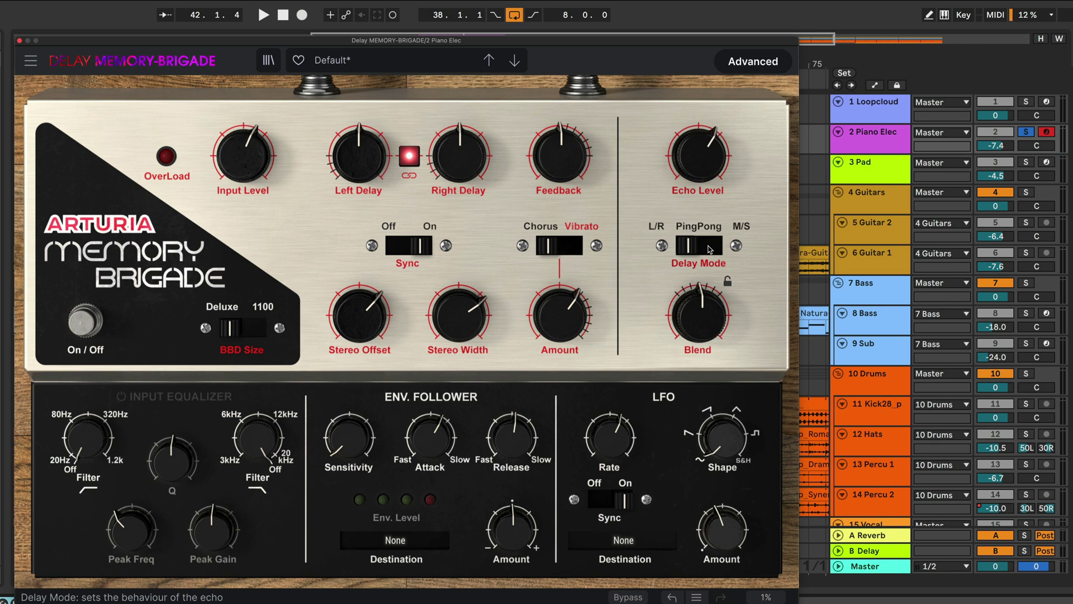
# Step: Cycle the Delay Mode through PingPong and M/S, and return it to L/R
pyautogui.click(679, 252)
pyautogui.click(679, 249)
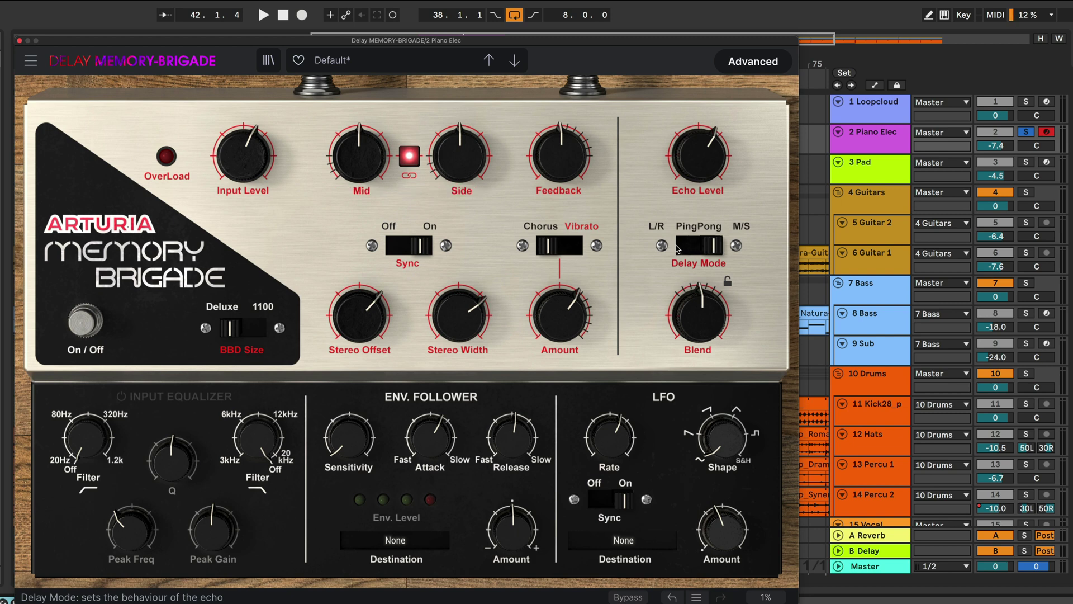
pyautogui.click(680, 249)
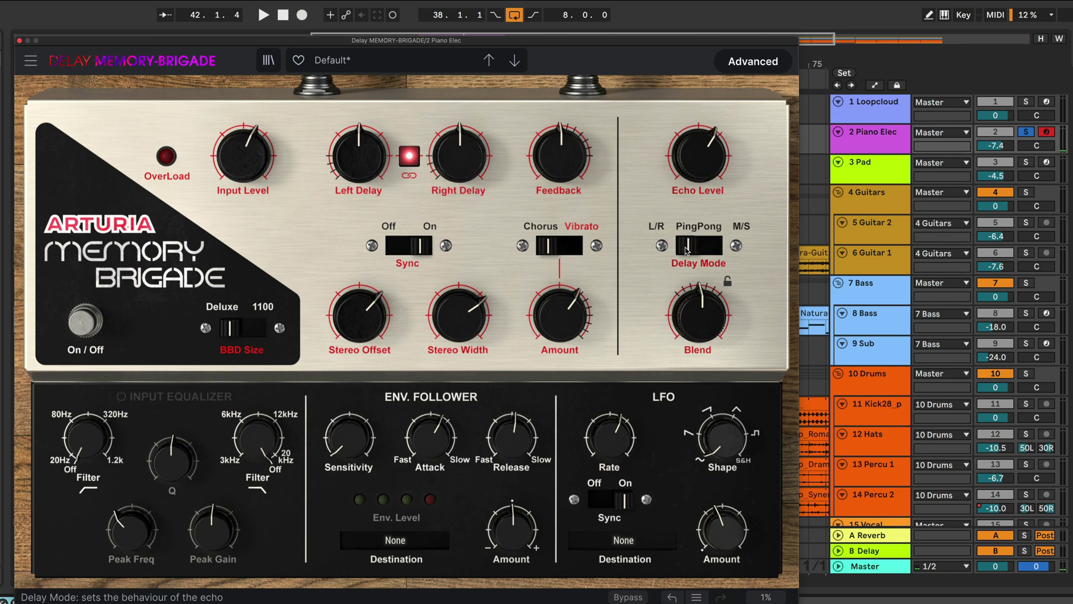
# Step: Audition the PingPong and M/S delay modes on the loop, and restore the Delay Mode to L/R
pyautogui.click(699, 249)
pyautogui.press('space')
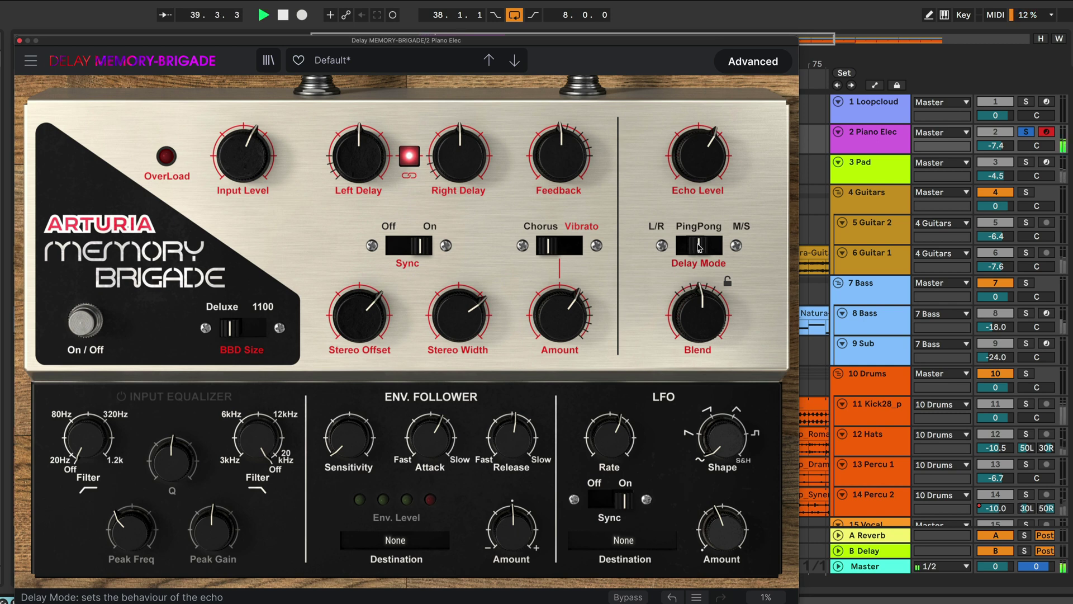
pyautogui.press('space')
pyautogui.click(720, 248)
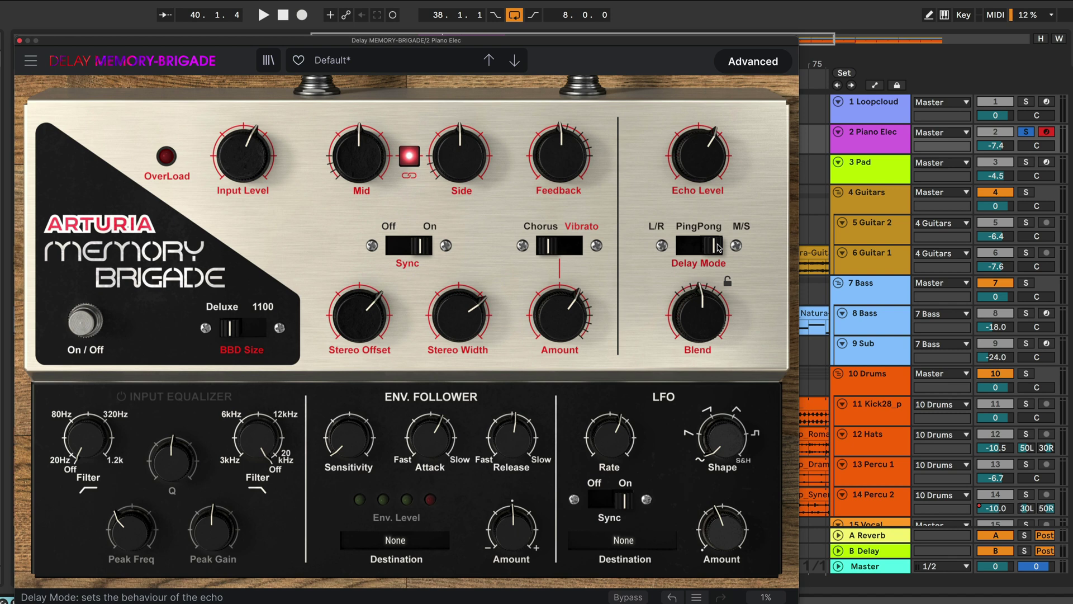
pyautogui.press('space')
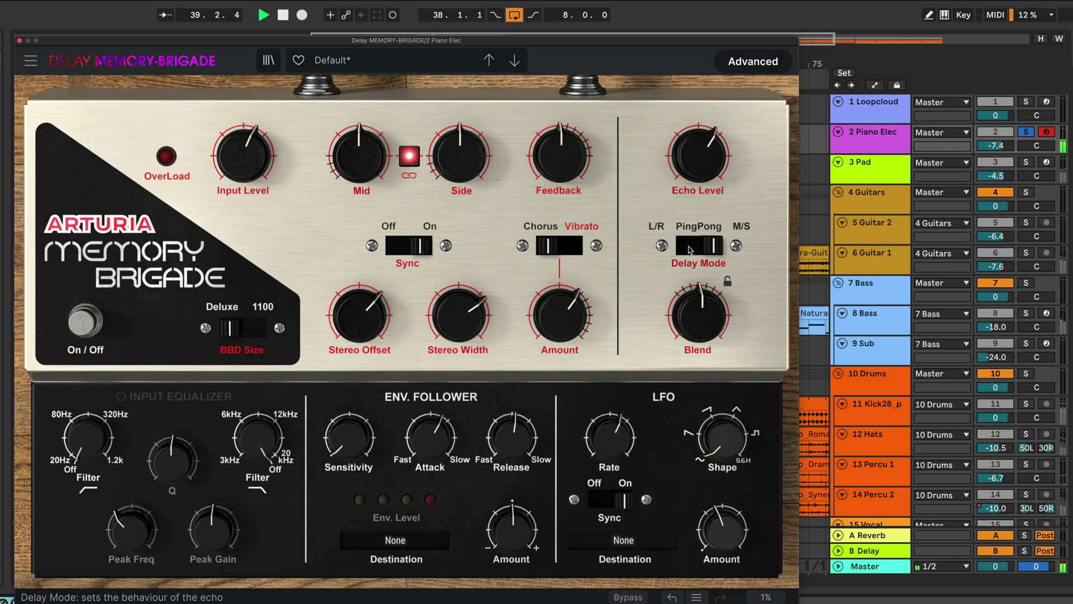
pyautogui.press('space')
pyautogui.click(683, 246)
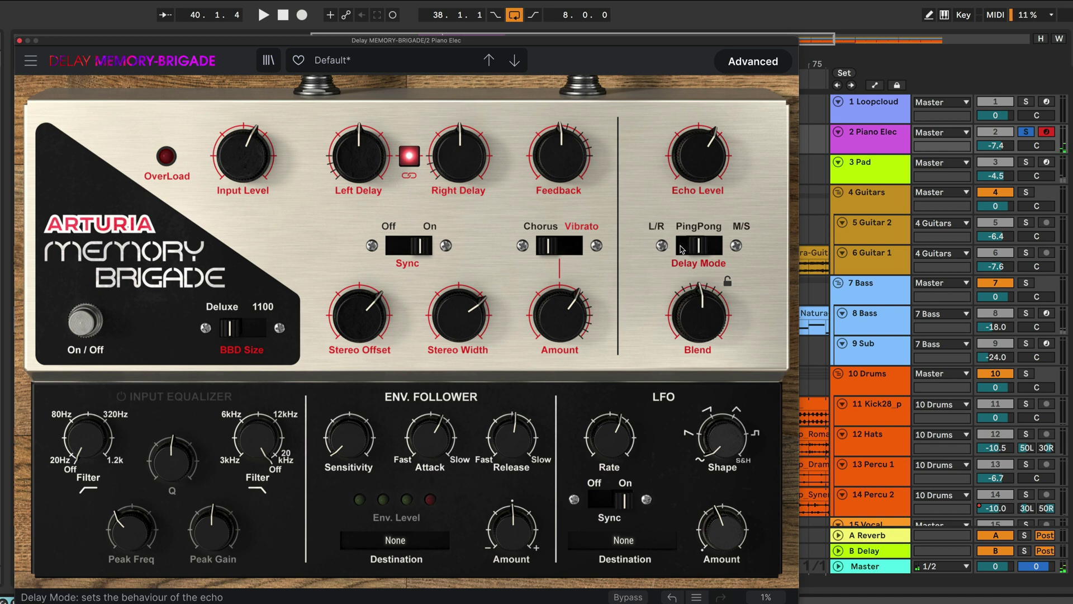
pyautogui.click(683, 246)
pyautogui.click(685, 246)
# Step: Lock the Blend control's dry/wet setting and unlock it again
pyautogui.moveTo(704, 321)
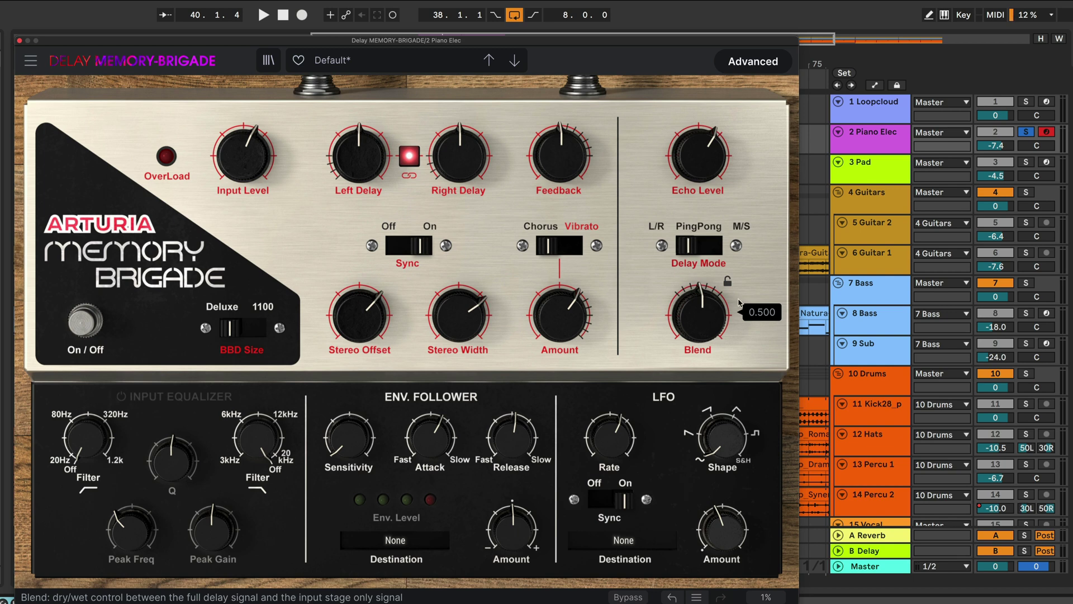
pyautogui.click(728, 283)
pyautogui.click(727, 282)
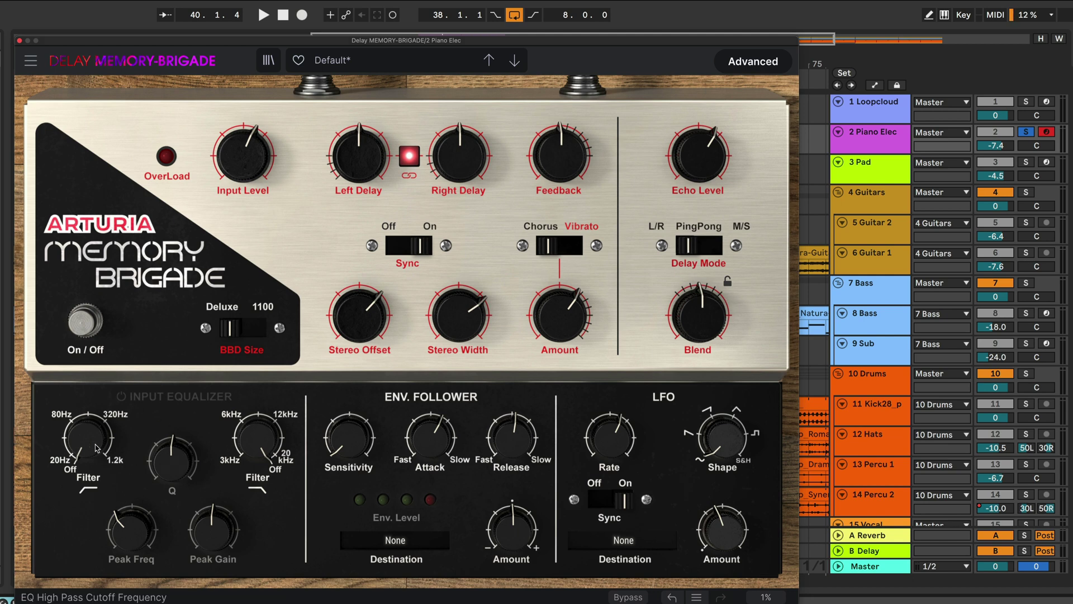
# Step: Turn on the Input Equalizer
pyautogui.click(121, 396)
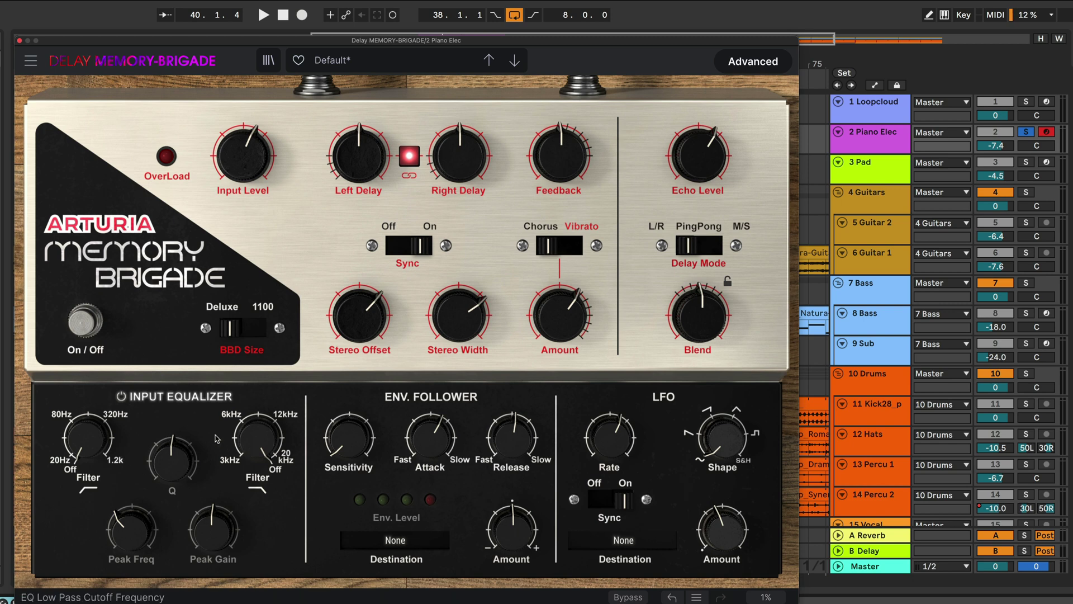
pyautogui.moveTo(88, 437)
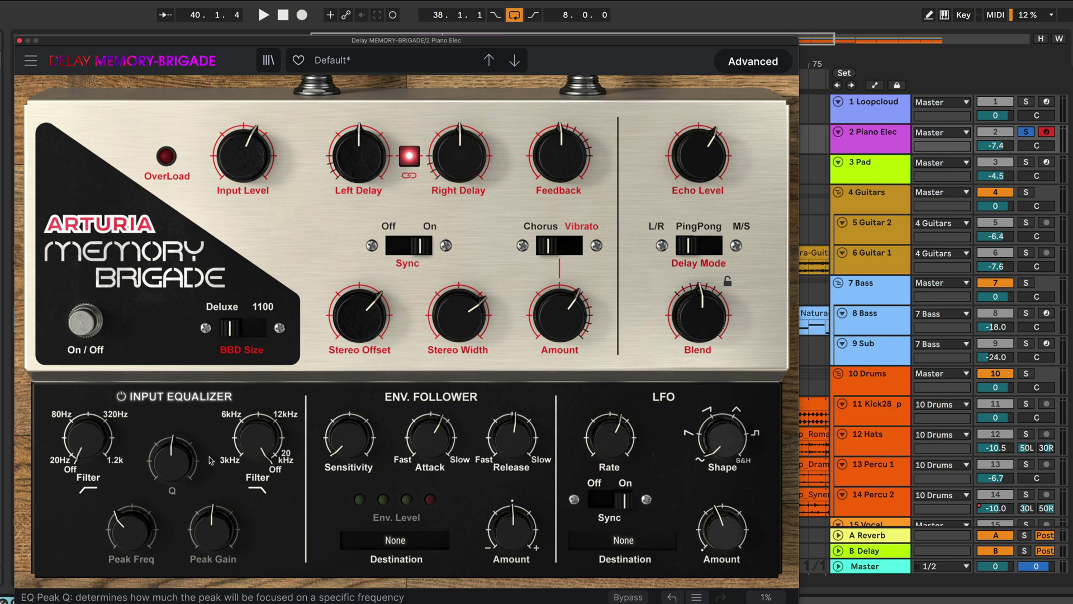
# Step: Adjust the Input Equalizer's Q, Peak Freq and Peak Gain, and switch the equalizer off
pyautogui.moveTo(132, 529); pyautogui.dragTo(213, 540)
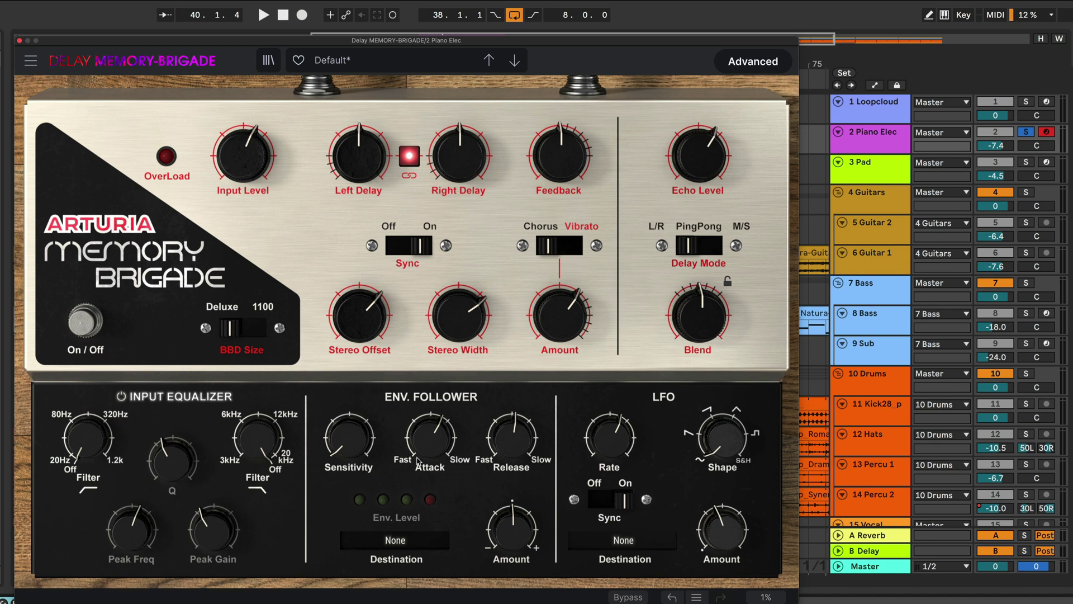
pyautogui.click(121, 396)
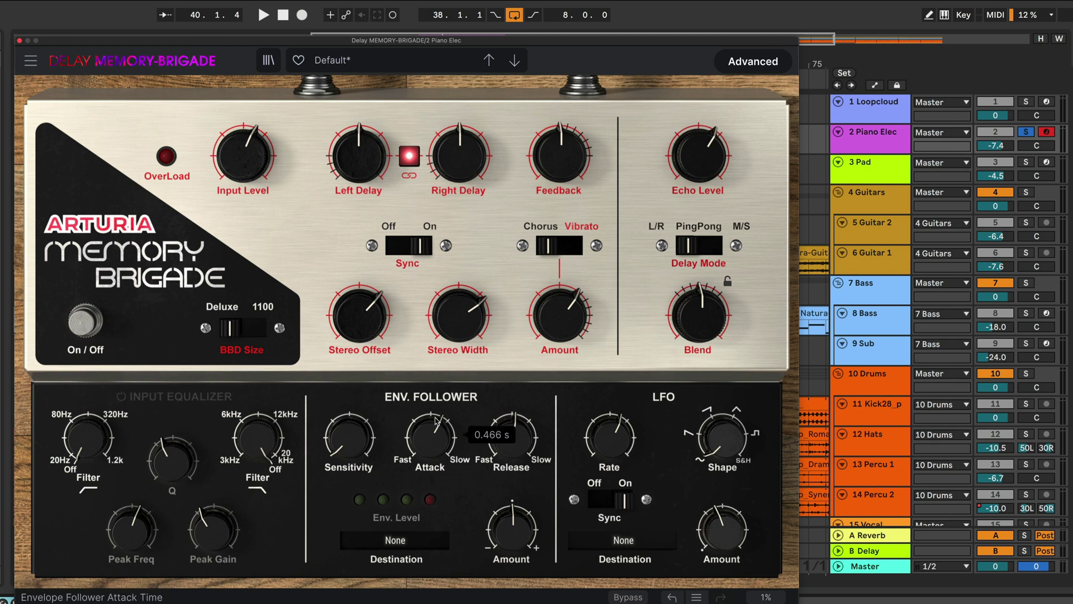
# Step: Raise the envelope follower's Sensitivity and set its Attack to the fastest setting
pyautogui.moveTo(431, 423)
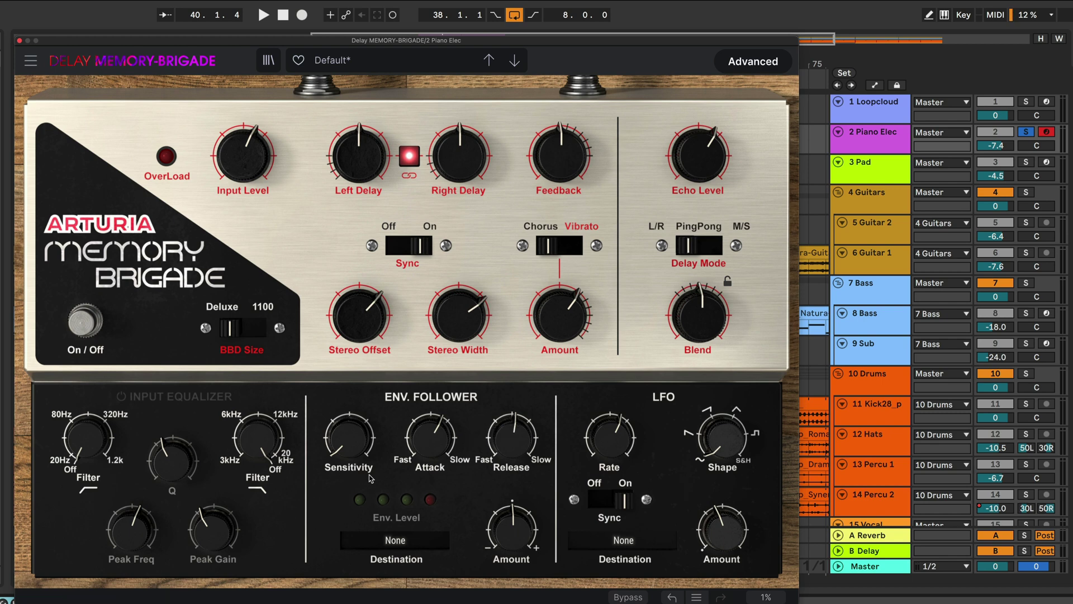
pyautogui.moveTo(359, 444)
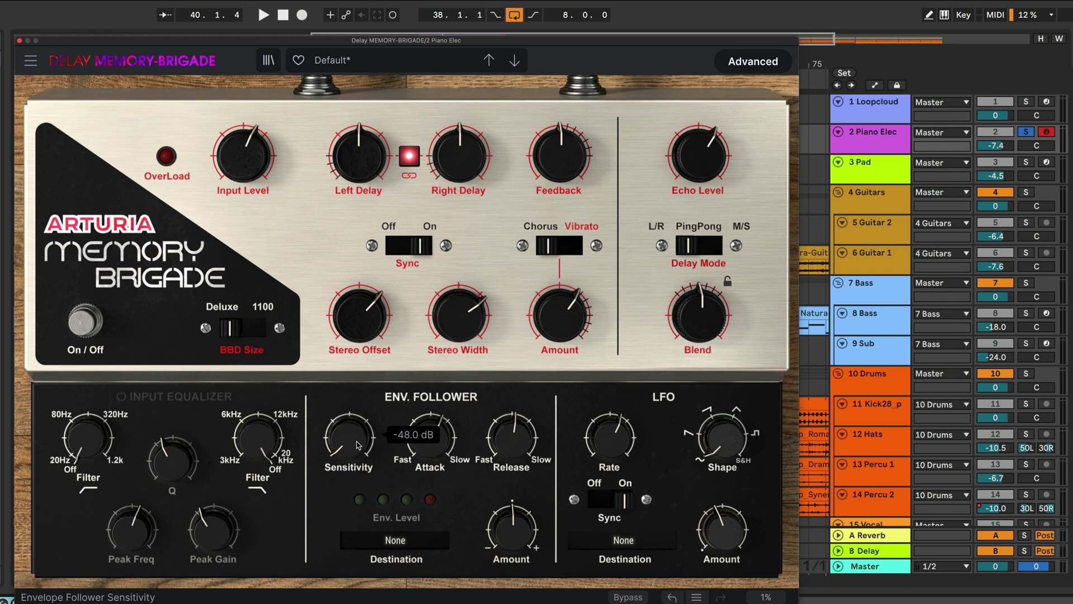
pyautogui.moveTo(359, 446); pyautogui.dragTo(359, 408)
pyautogui.moveTo(431, 449)
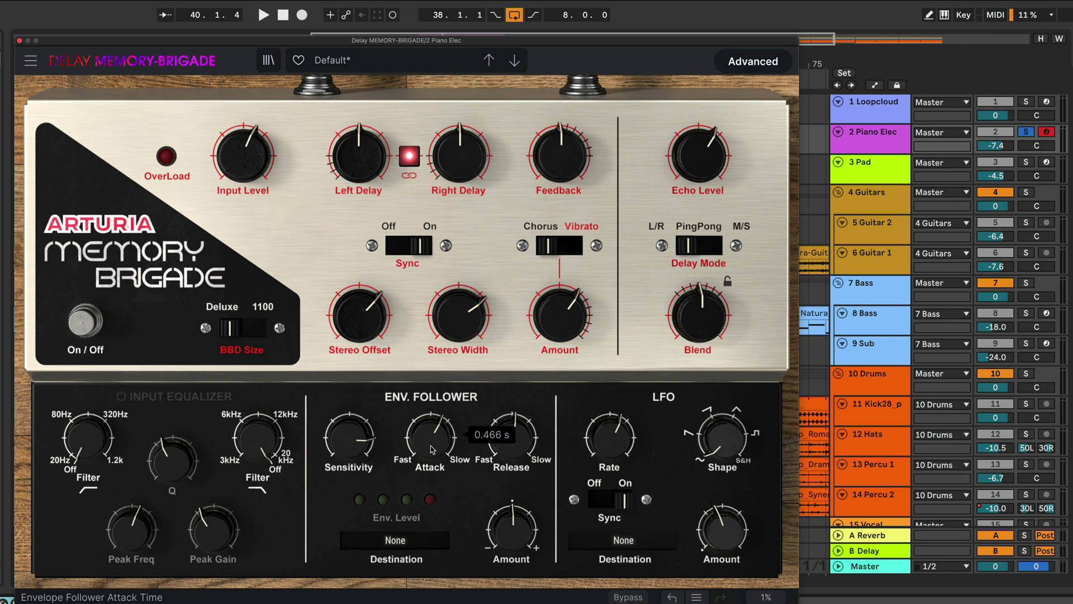
pyautogui.moveTo(431, 449); pyautogui.dragTo(431, 497)
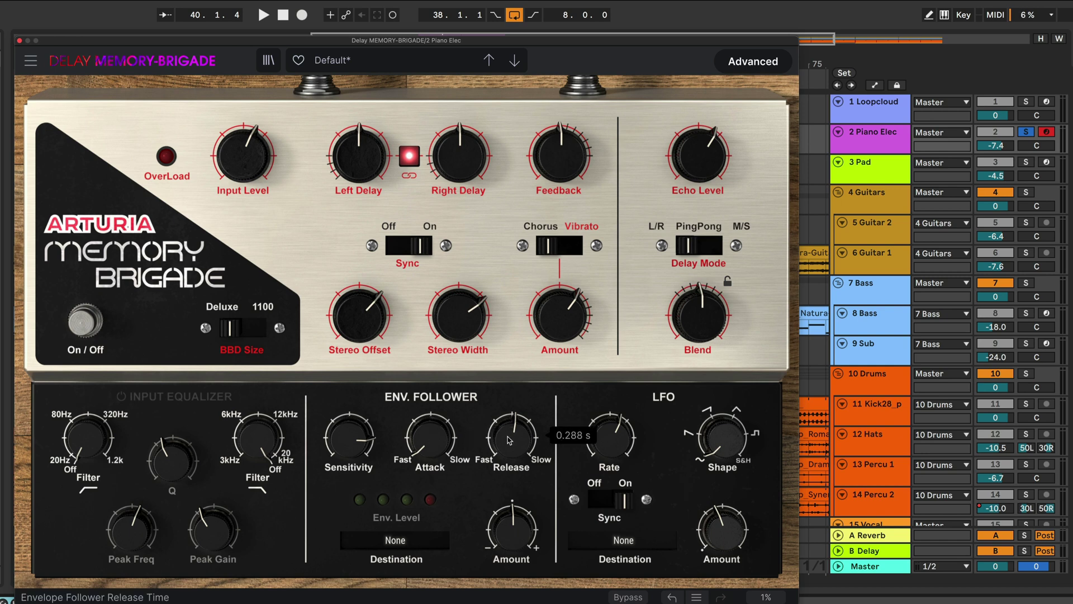
# Step: Route the envelope follower to Input Level and raise its Amount to about 0.288 while the loop plays
pyautogui.click(425, 542)
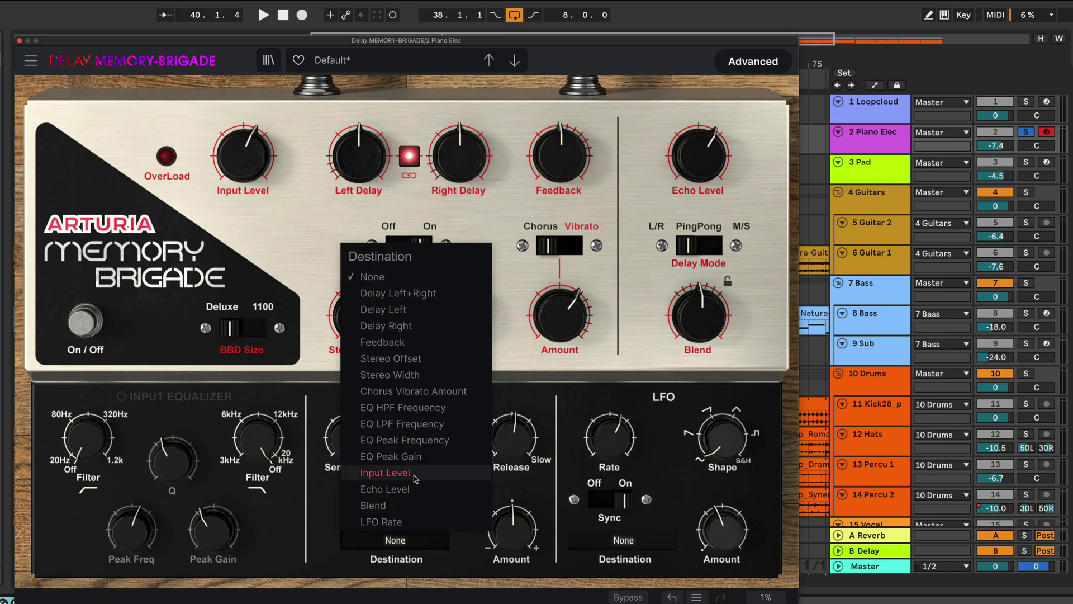
pyautogui.click(386, 473)
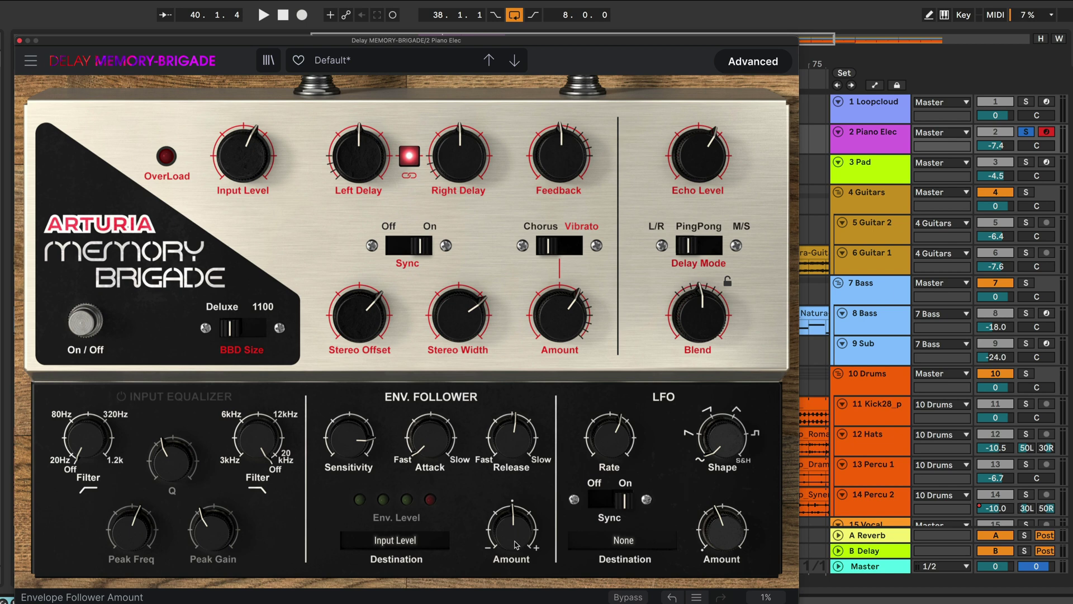
pyautogui.moveTo(514, 543)
pyautogui.press('space')
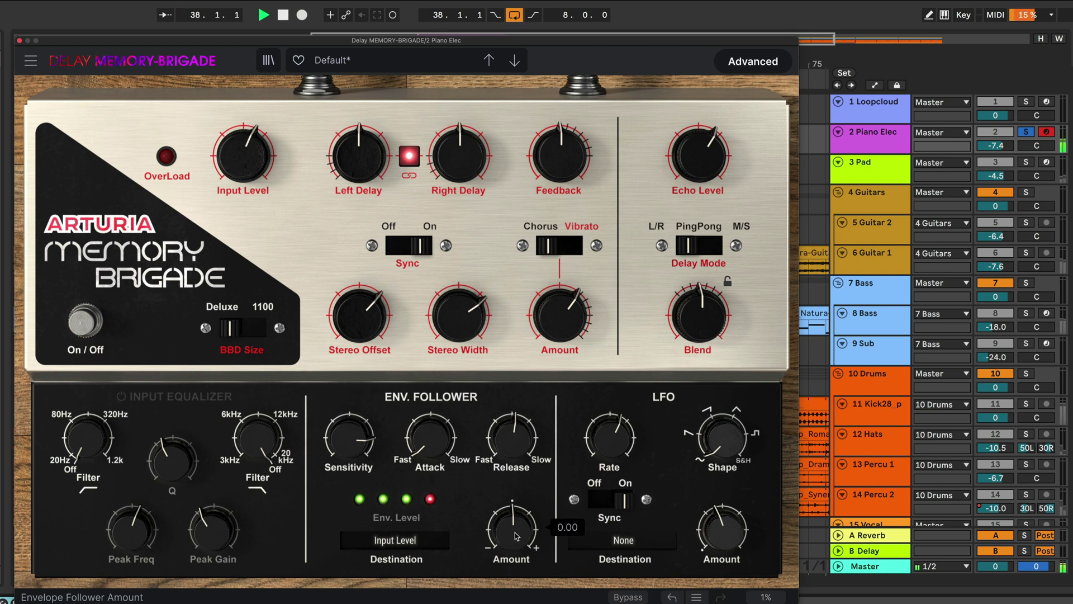
pyautogui.moveTo(513, 530); pyautogui.dragTo(514, 513)
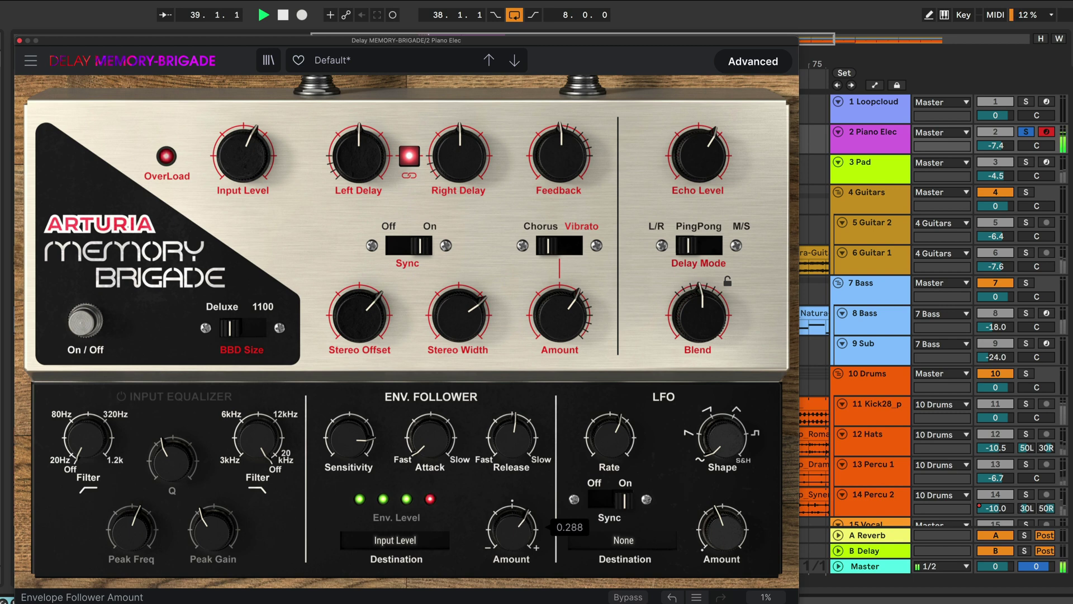
# Step: Lower the envelope follower's Sensitivity and slow its Attack slightly, and reset its Destination to None with playback stopped
pyautogui.moveTo(383, 440); pyautogui.dragTo(352, 460)
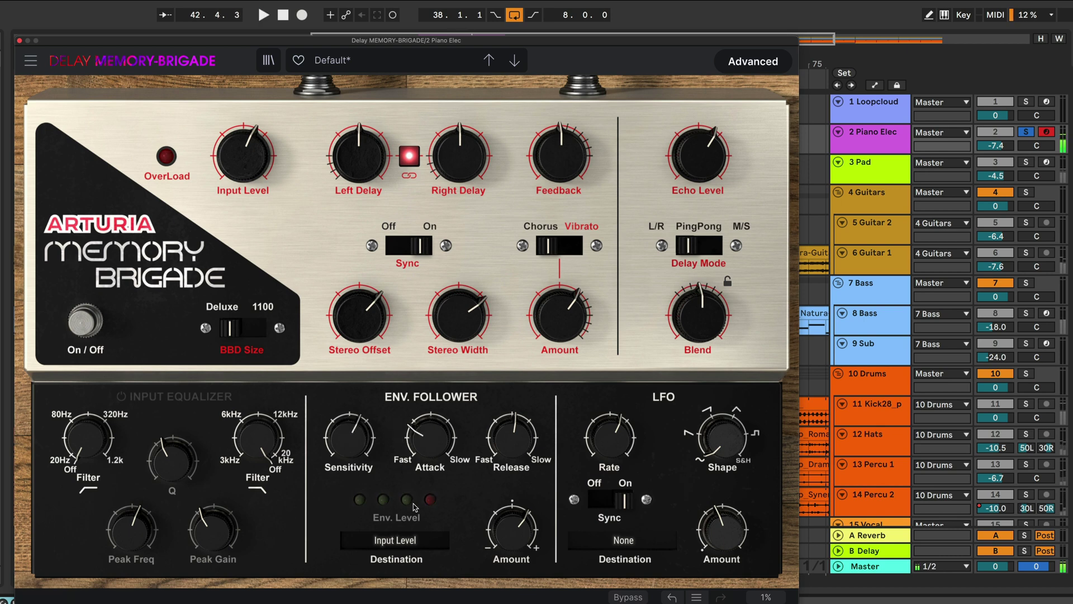
pyautogui.press('space')
pyautogui.click(391, 540)
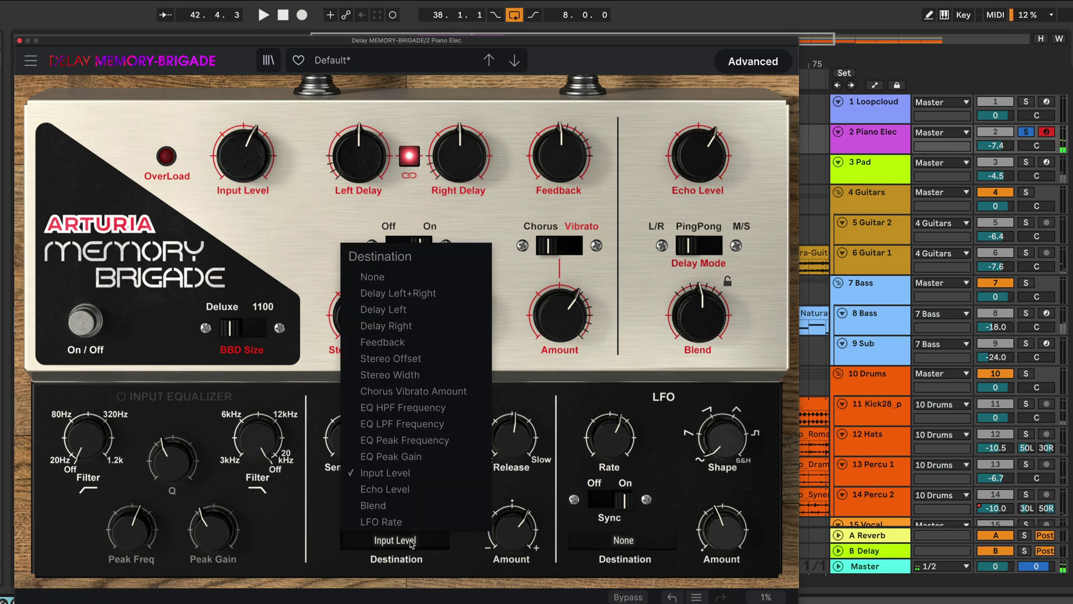
pyautogui.click(389, 276)
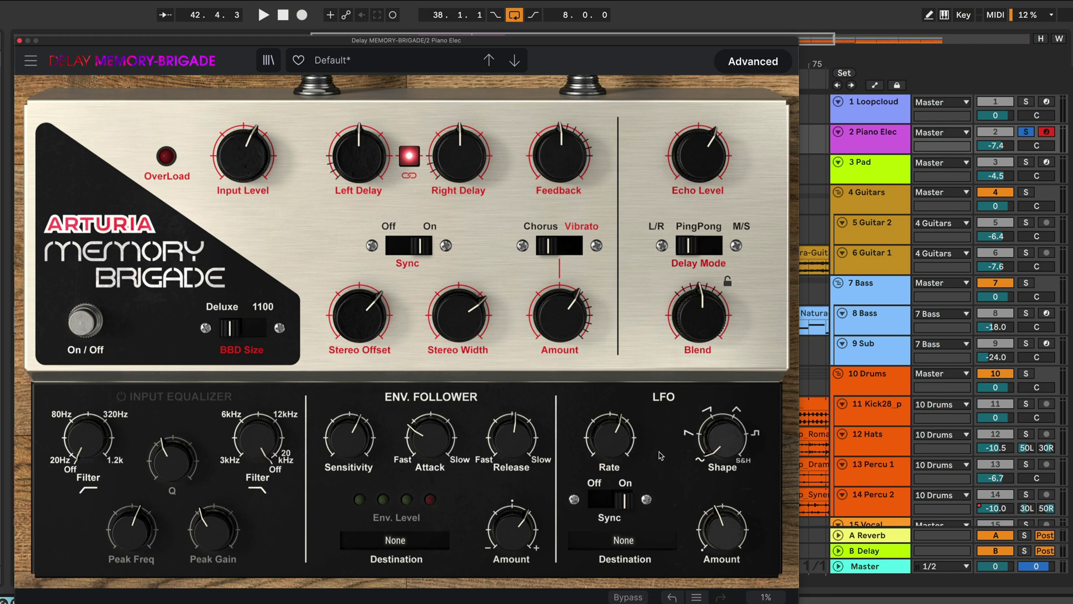
# Step: Examine the LFO's available destinations and its Rate and Shape controls
pyautogui.click(652, 545)
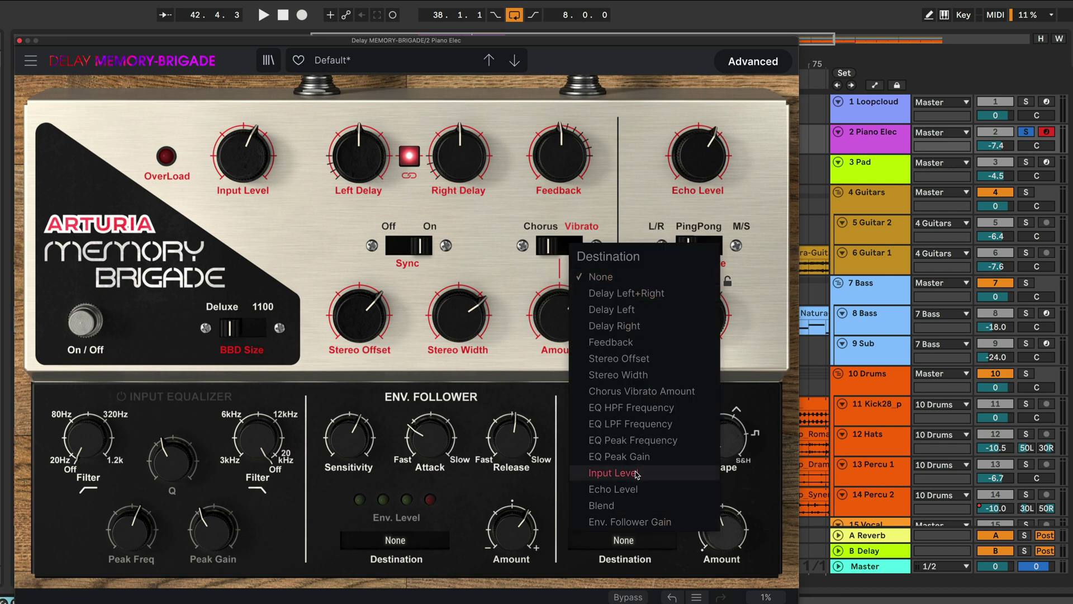
pyautogui.click(680, 560)
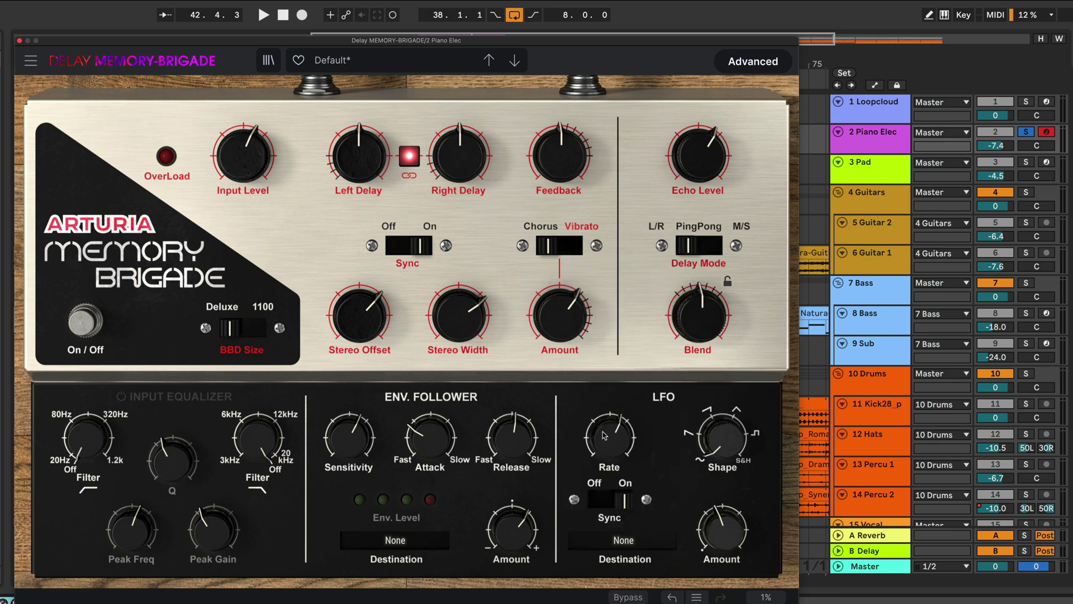
pyautogui.moveTo(610, 450)
pyautogui.moveTo(723, 445)
# Step: Raise the LFO Rate slightly and toggle its Sync off and on, leaving Sync on and the Destination at None
pyautogui.click(620, 503)
pyautogui.click(620, 503)
pyautogui.moveTo(616, 436); pyautogui.dragTo(614, 427)
pyautogui.click(599, 503)
pyautogui.click(621, 502)
pyautogui.moveTo(726, 544)
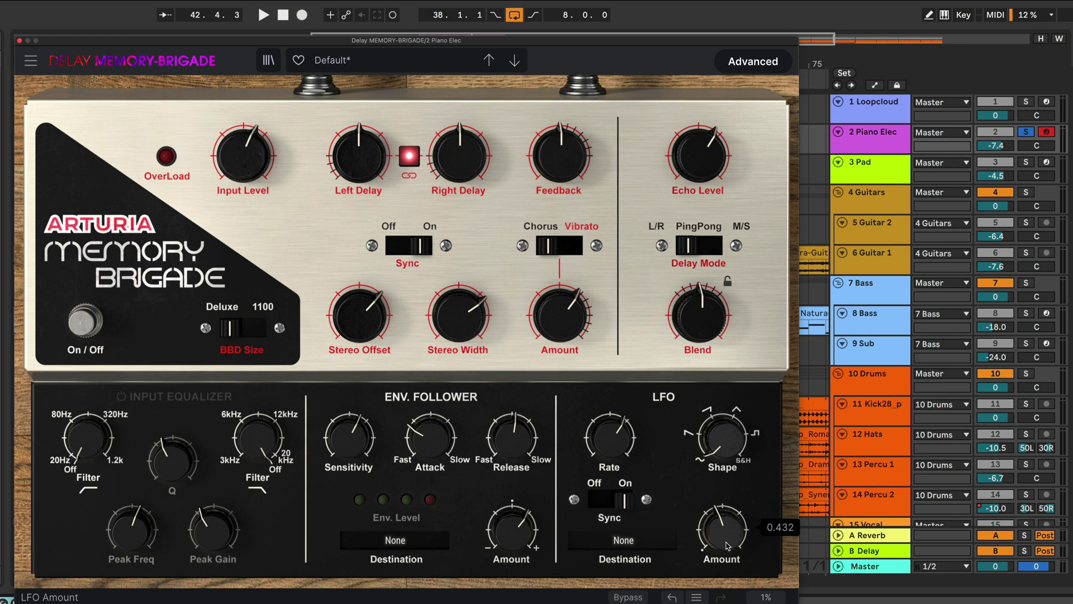
pyautogui.click(650, 545)
pyautogui.click(693, 552)
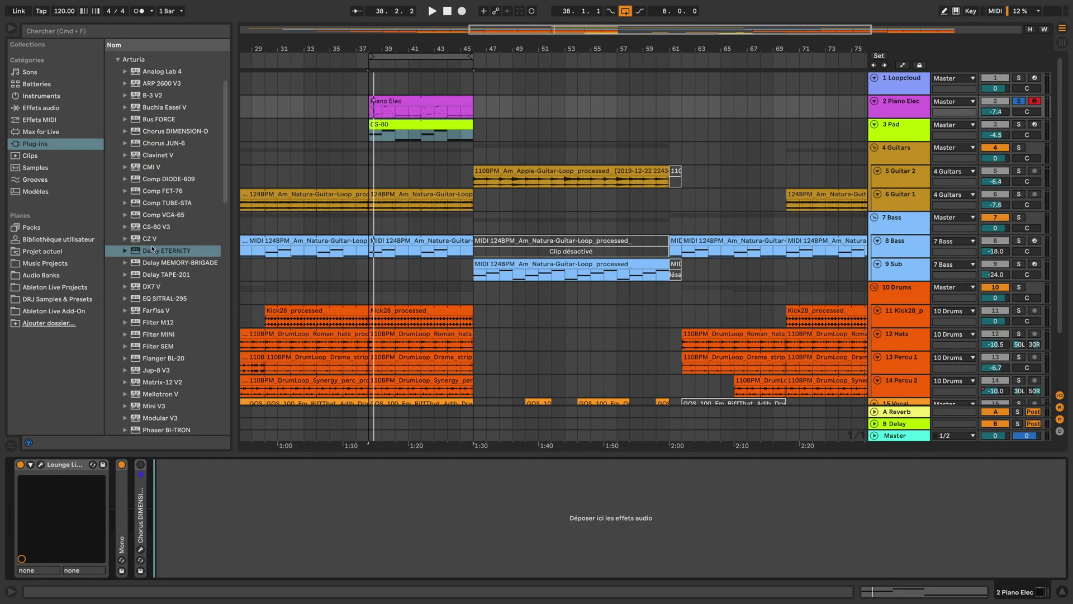
# Step: Add Delay ETERNITY to the 2 Piano Elec track and show its Advanced section
pyautogui.click(151, 251)
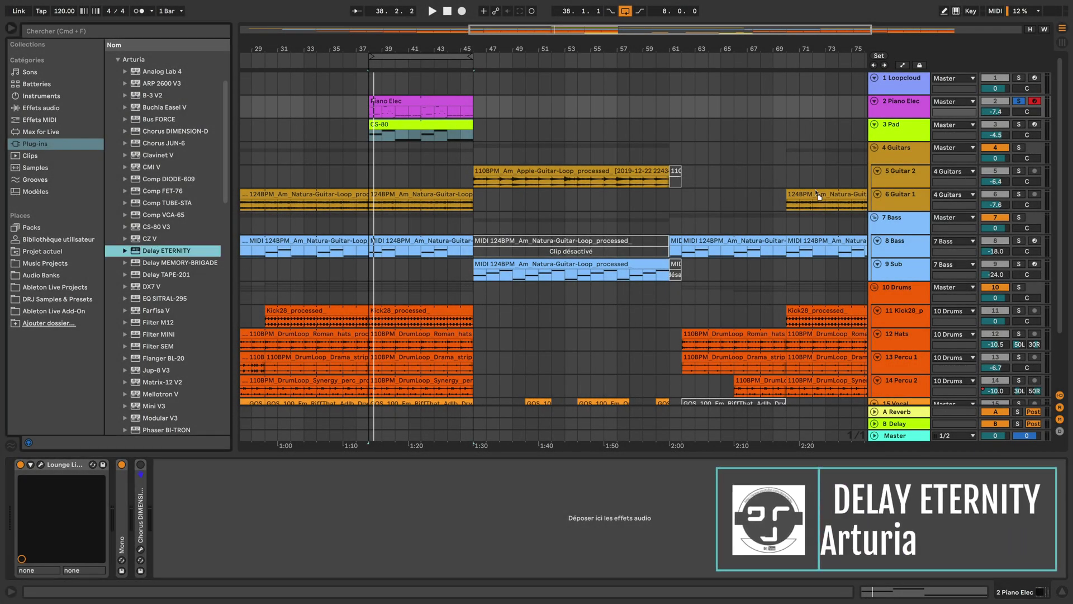
pyautogui.press('Return')
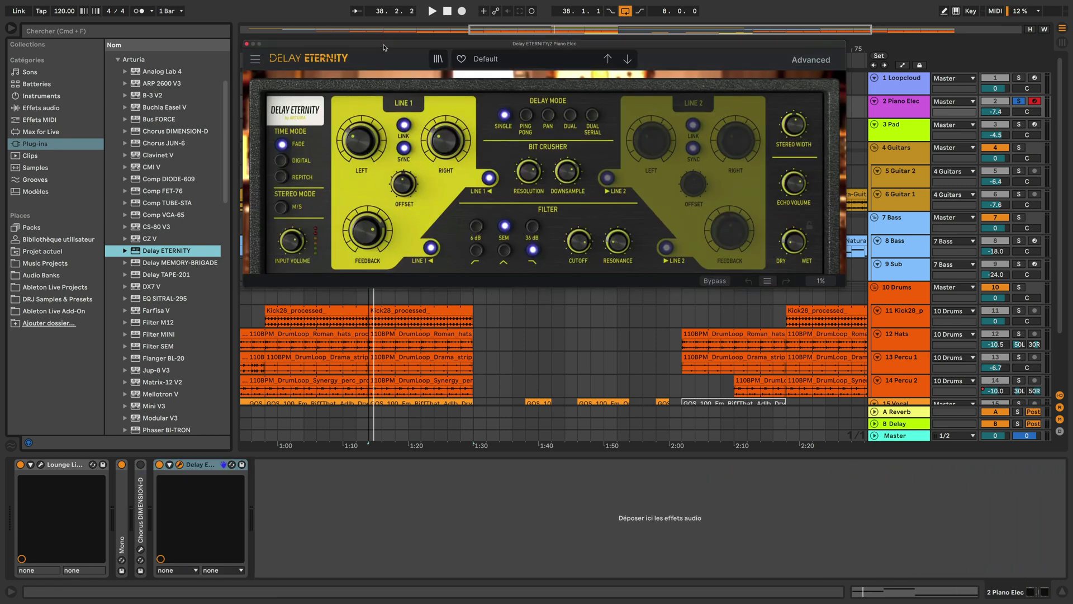
pyautogui.moveTo(384, 48); pyautogui.dragTo(380, 43)
pyautogui.click(807, 54)
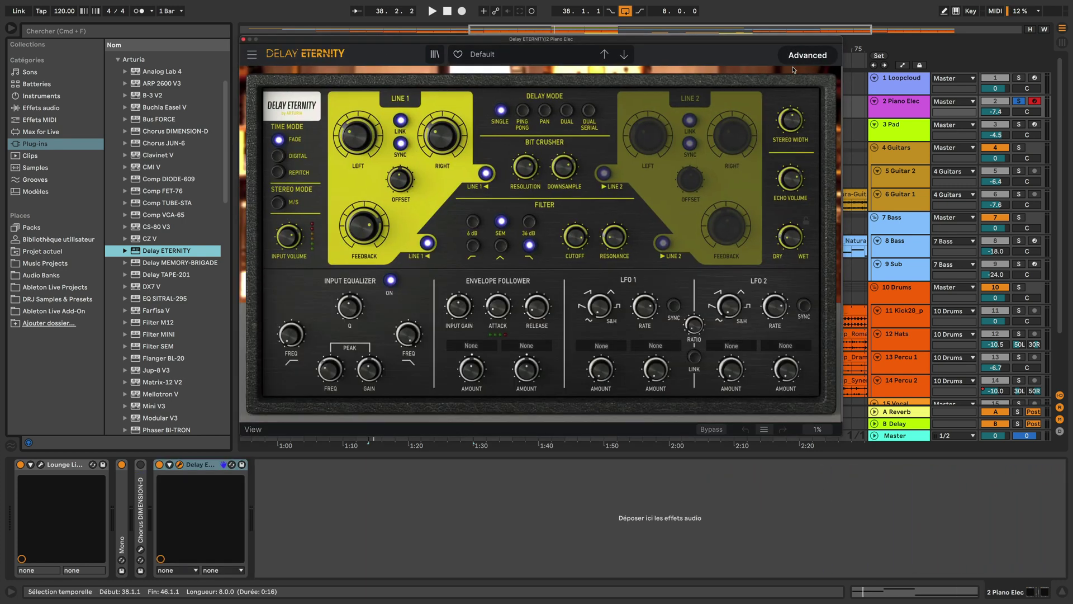
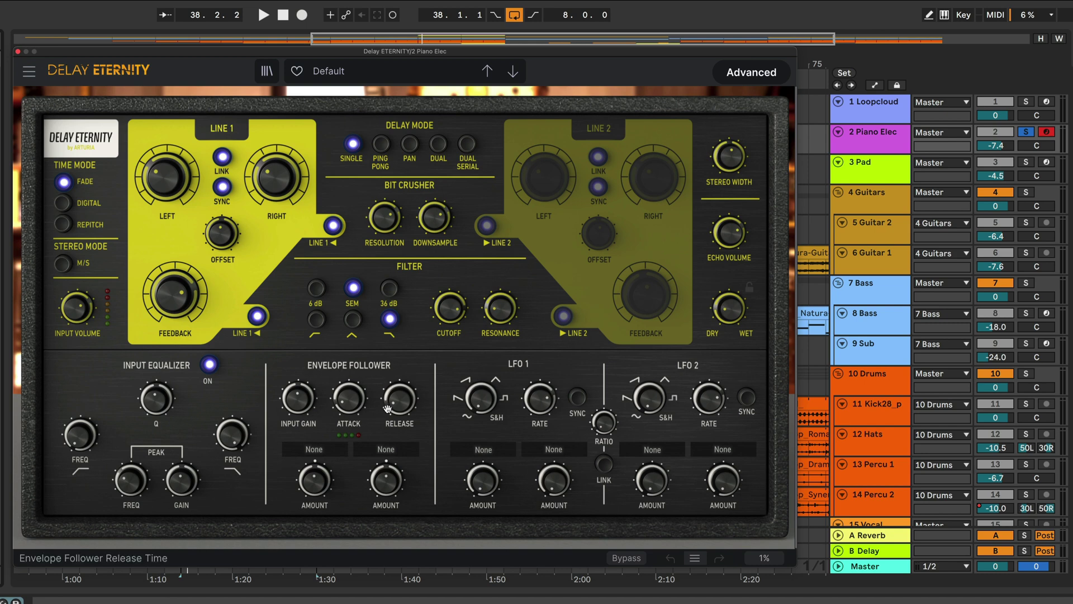
pyautogui.moveTo(388, 408)
pyautogui.moveTo(391, 212)
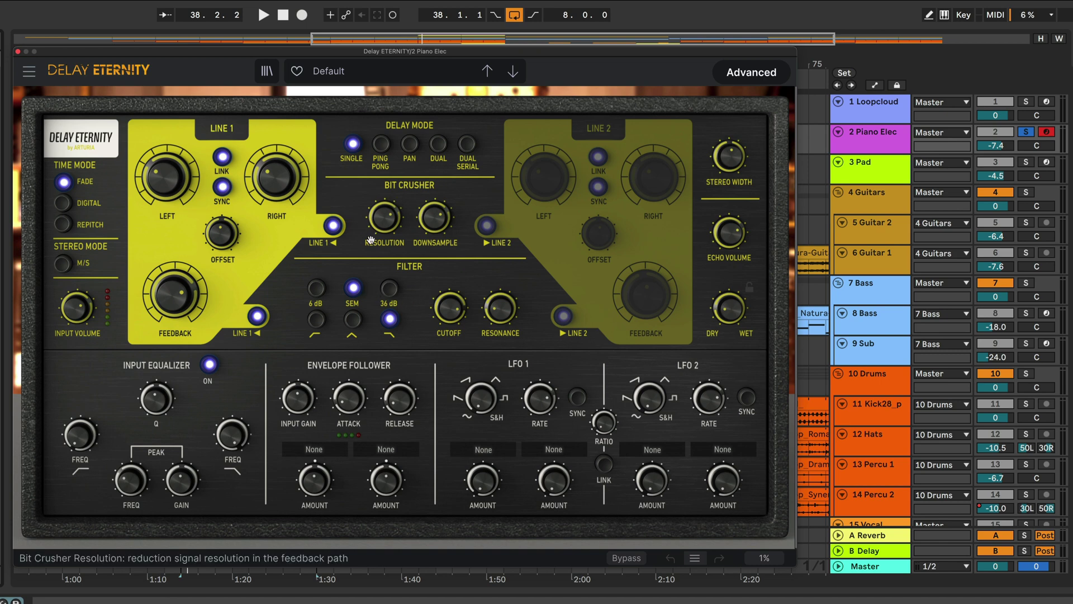
pyautogui.click(489, 224)
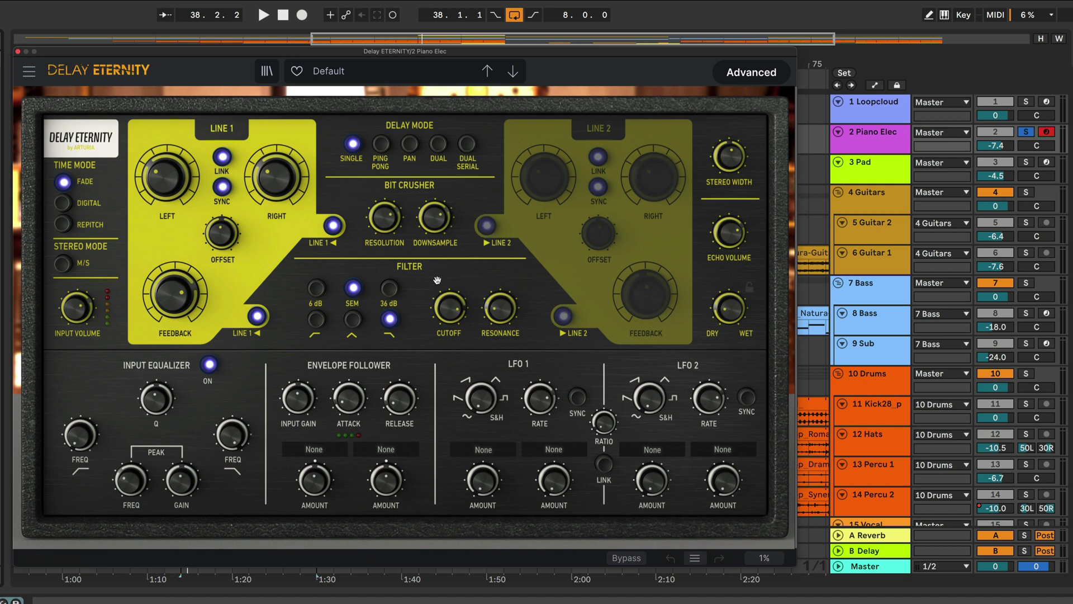
# Step: Load the Basic Pan preset in Delay ETERNITY and start playing the loop
pyautogui.click(422, 72)
pyautogui.moveTo(391, 84)
pyautogui.click(500, 91)
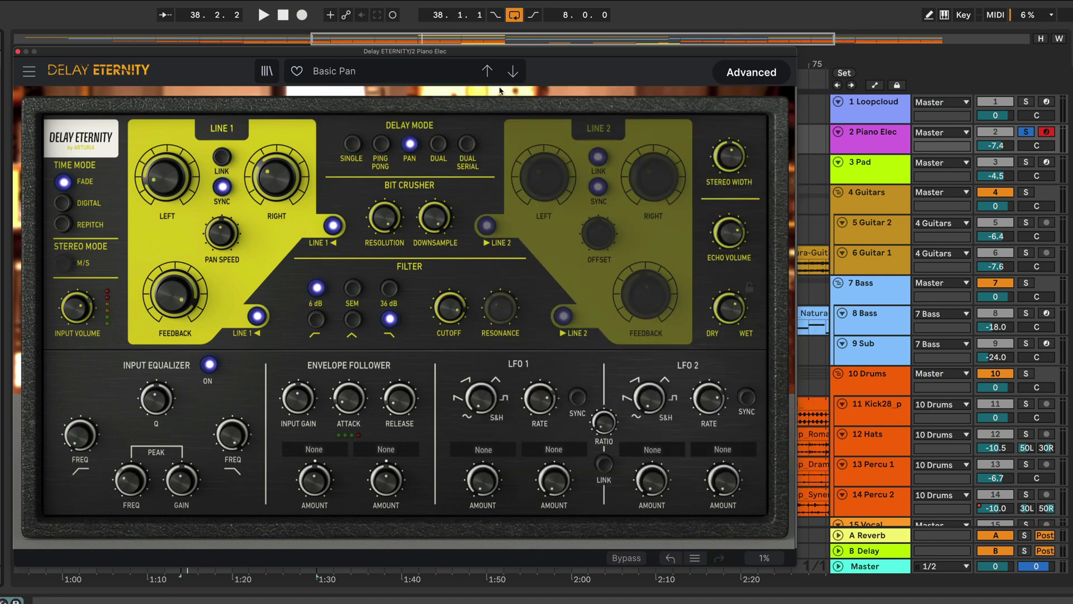
pyautogui.press('space')
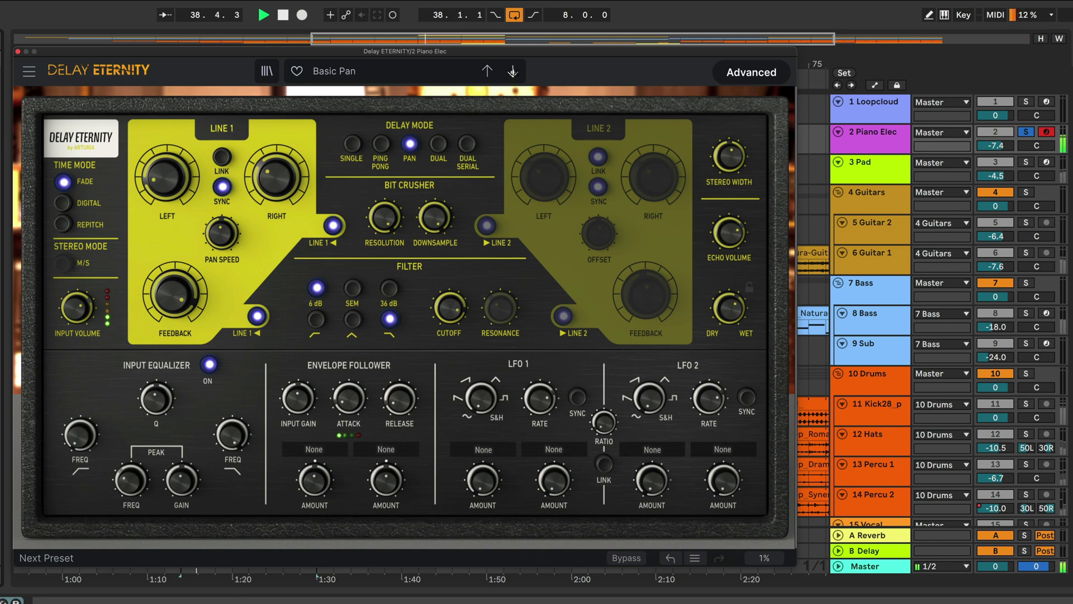
# Step: Audition the following presets on the loop, from Basic Parallel, Basic Ping-Pong and Broken Tape Player up to Clear Canopy
pyautogui.click(513, 72)
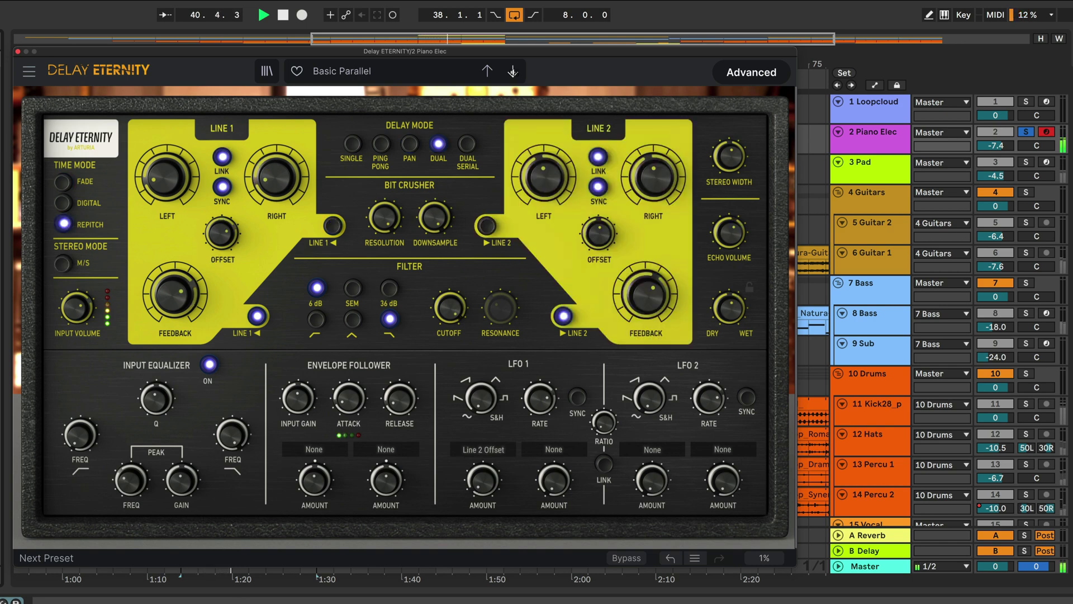
pyautogui.click(513, 72)
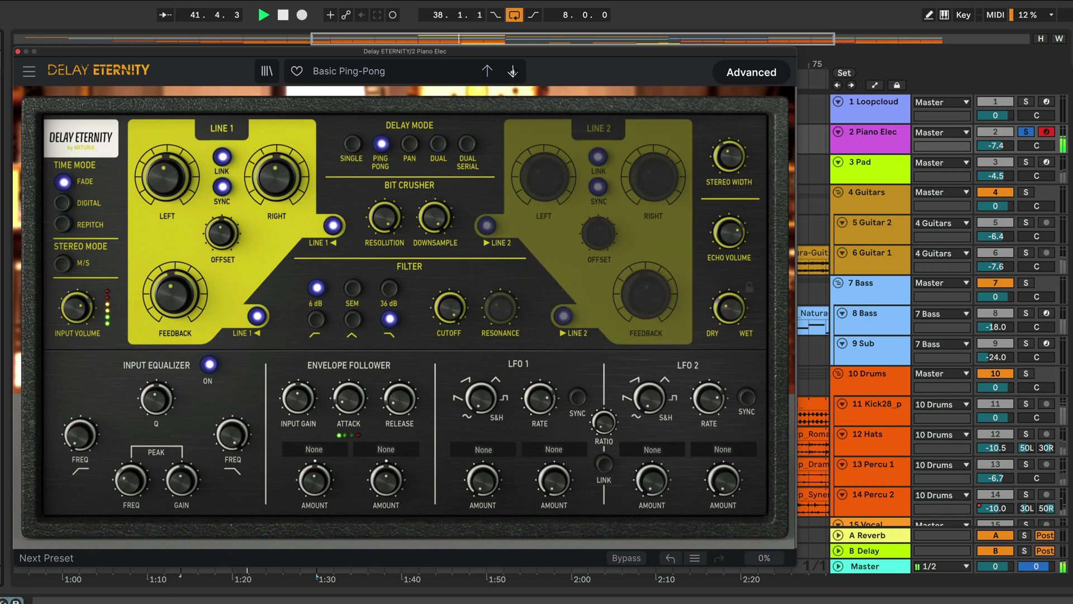
pyautogui.click(513, 71)
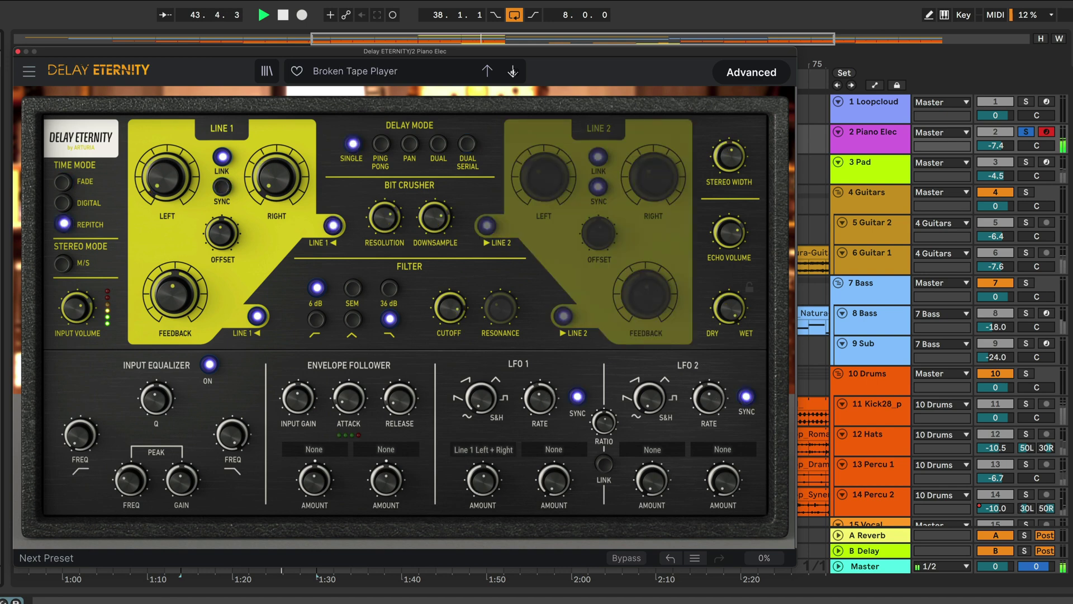
pyautogui.click(513, 72)
pyautogui.click(513, 72)
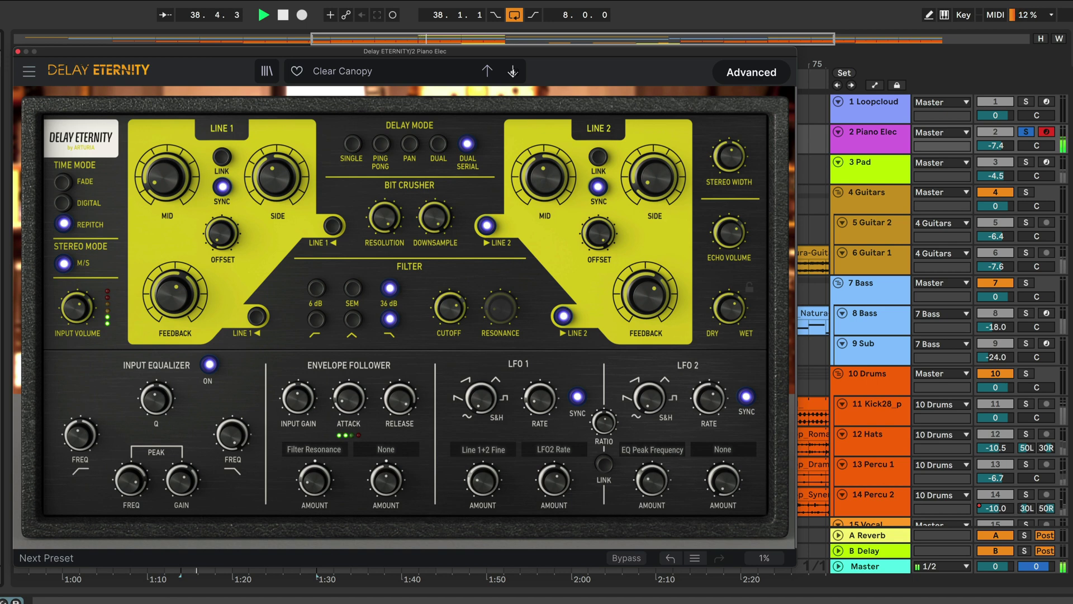
# Step: Continue auditioning presets one after another, from Distant Echoes through Drum Glitcher and Dynamic Feedback Loop to Envelope Follower Feedback
pyautogui.click(513, 72)
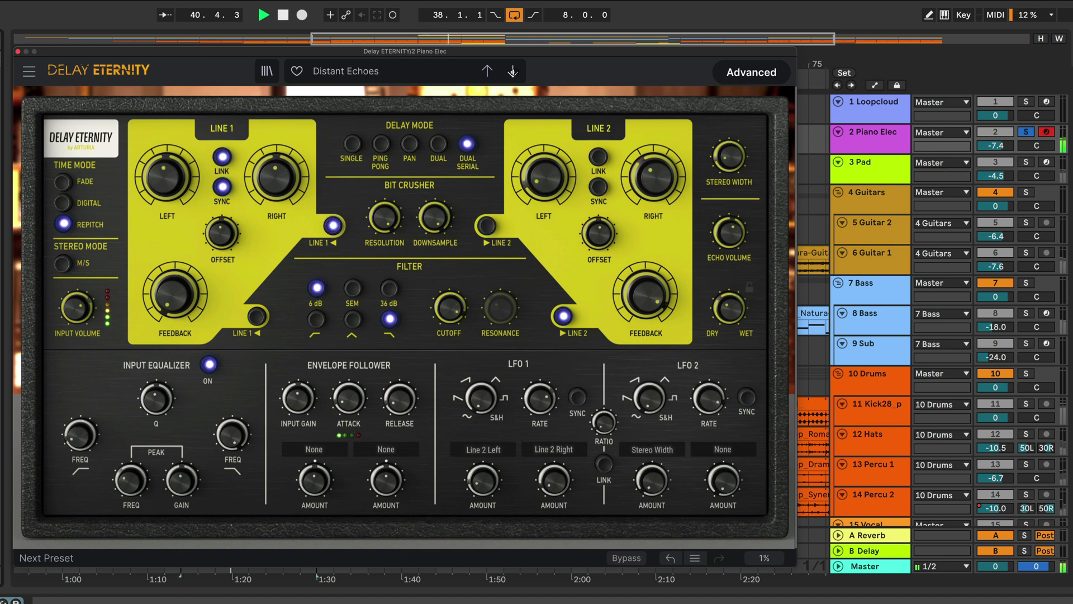
pyautogui.click(513, 72)
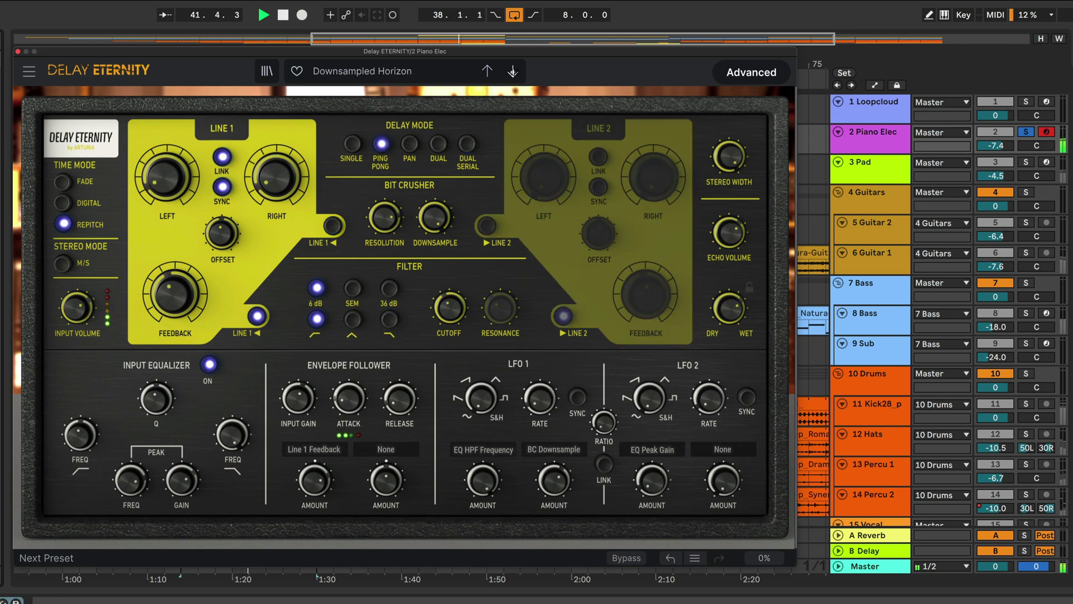
pyautogui.click(513, 71)
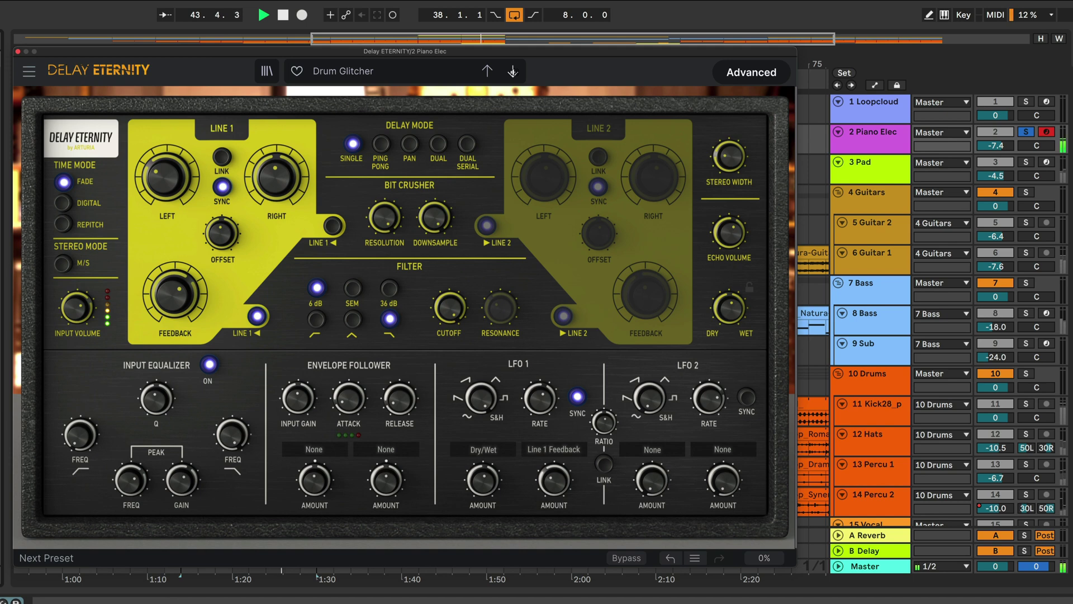
pyautogui.click(513, 72)
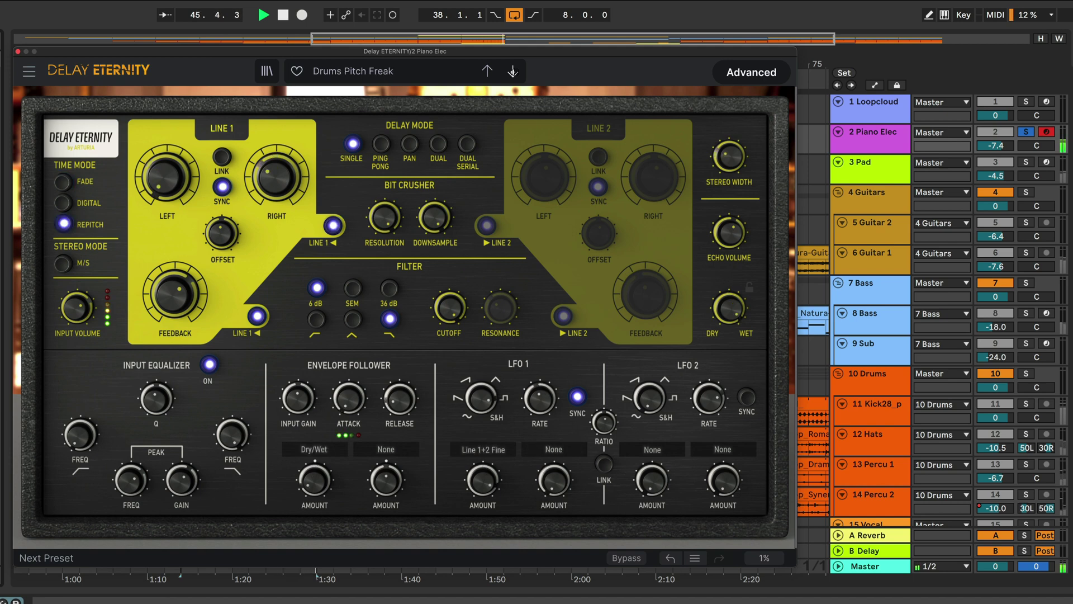
pyautogui.click(512, 72)
pyautogui.click(512, 71)
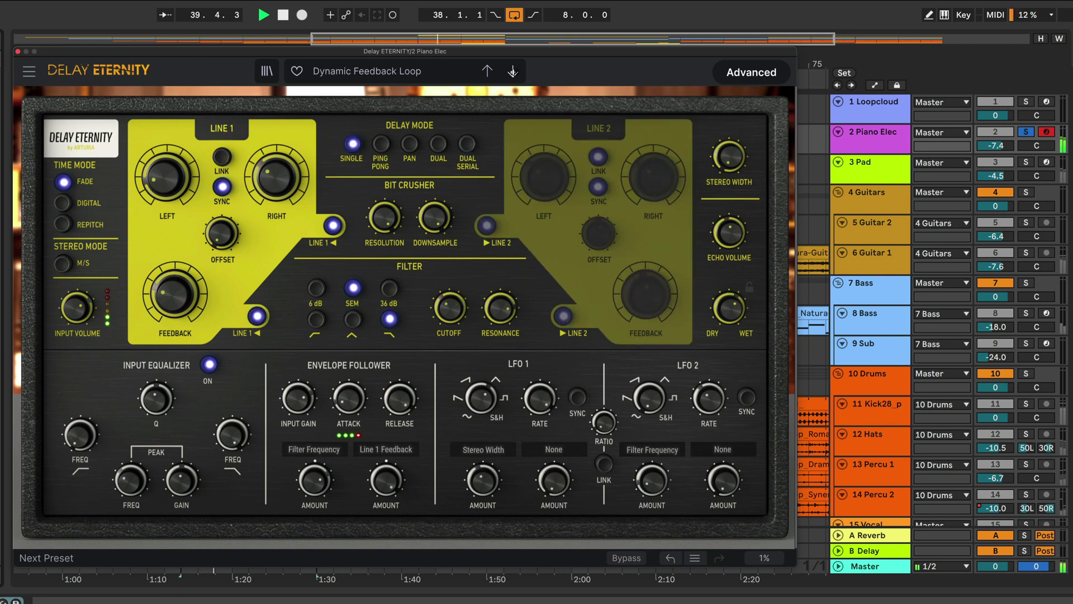
pyautogui.click(513, 72)
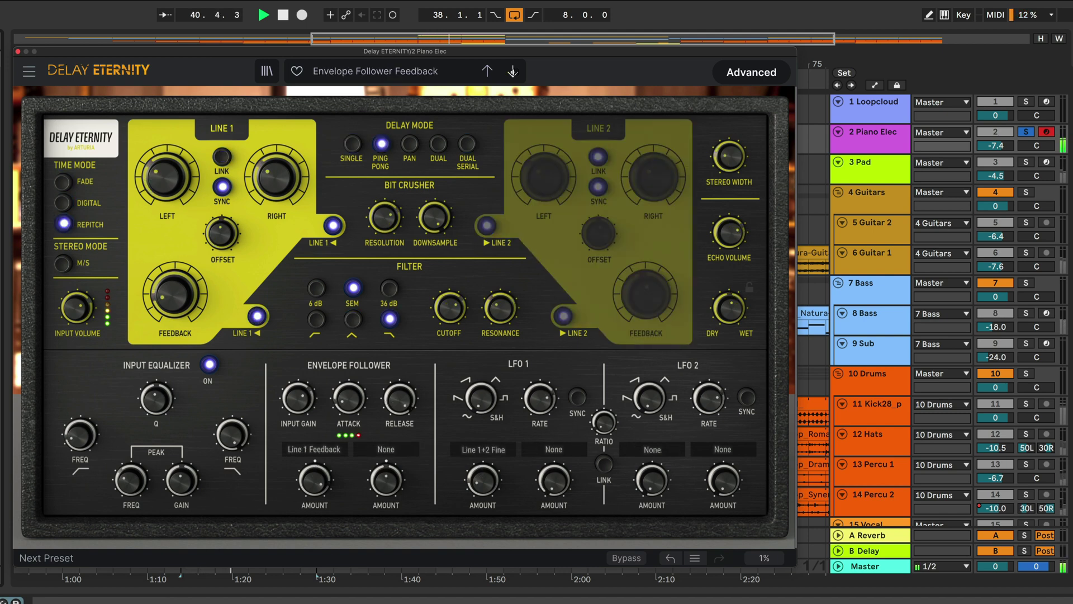
# Step: Audition further Delay ETERNITY presets on the loop, from Eternity, Filter Swell 2 Bars and Filtered Multiples through Granular Random Buffer to LFO to Filter
pyautogui.click(513, 72)
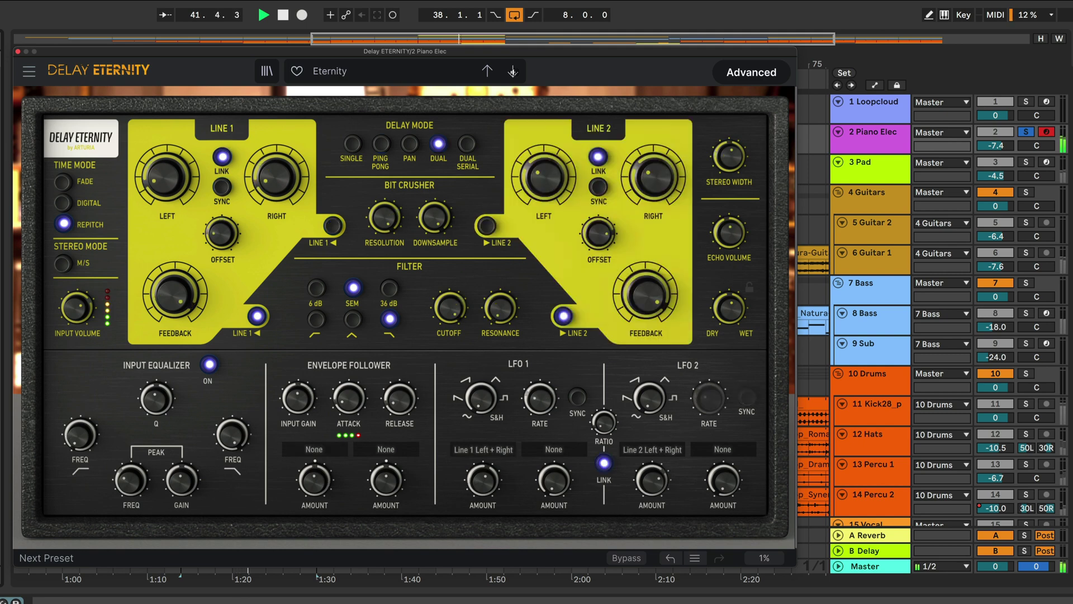
pyautogui.click(513, 72)
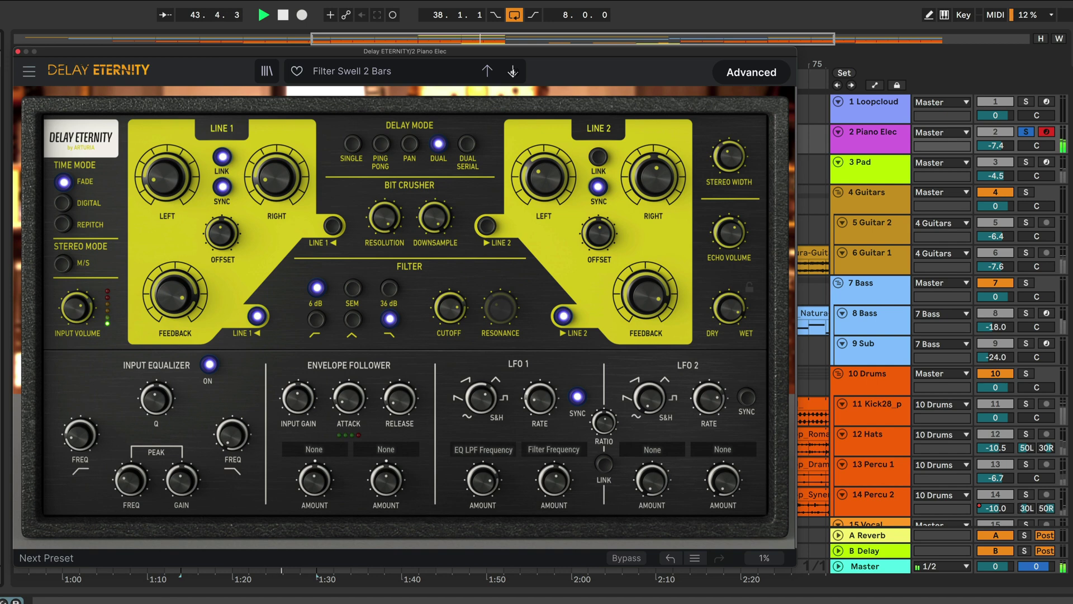
pyautogui.click(512, 72)
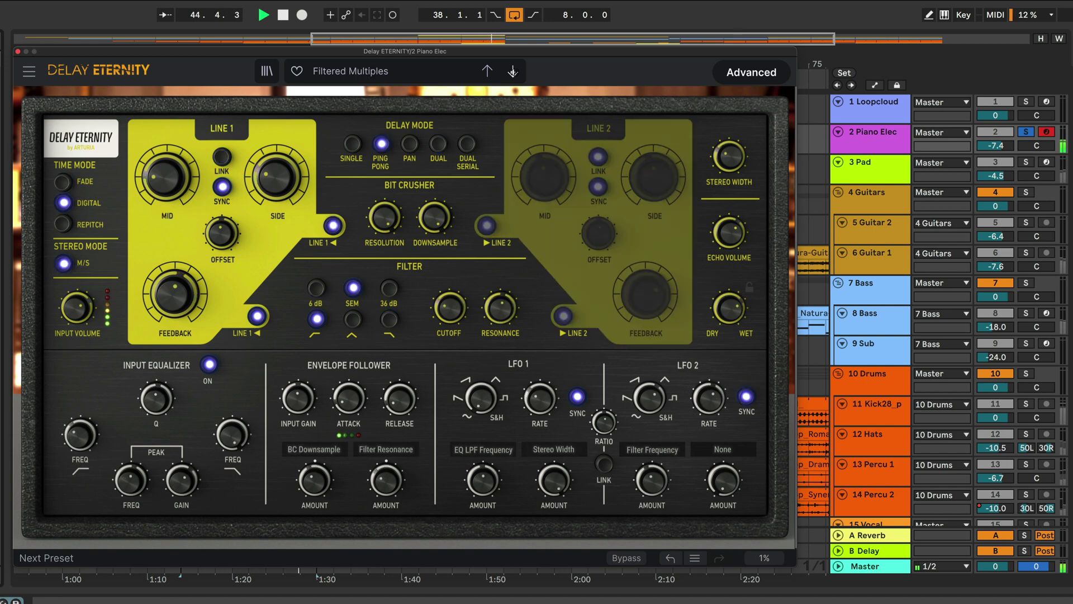
pyautogui.click(513, 71)
pyautogui.click(512, 72)
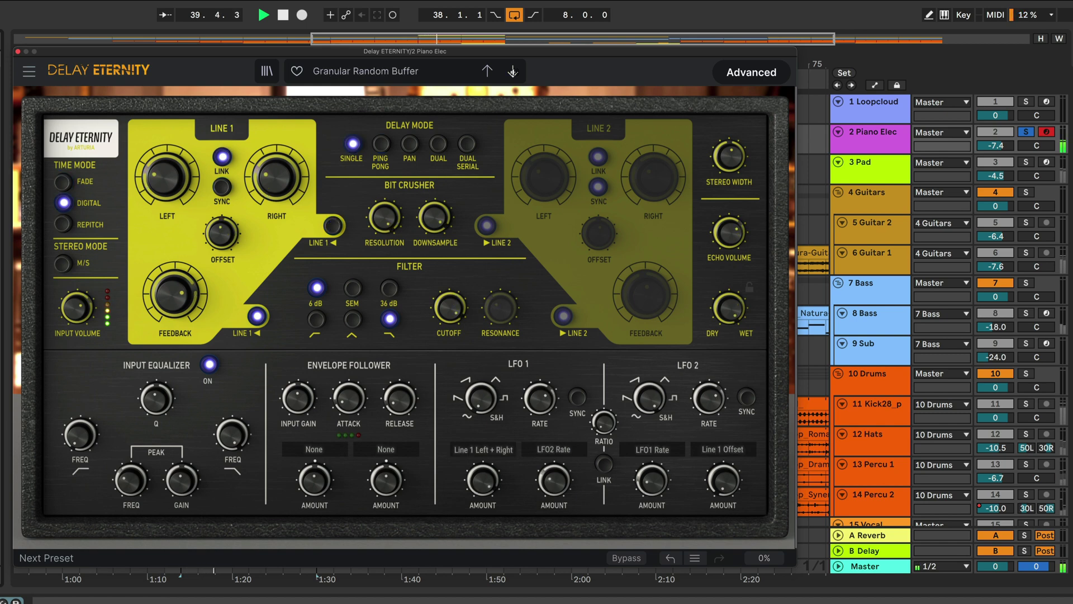
pyautogui.click(513, 71)
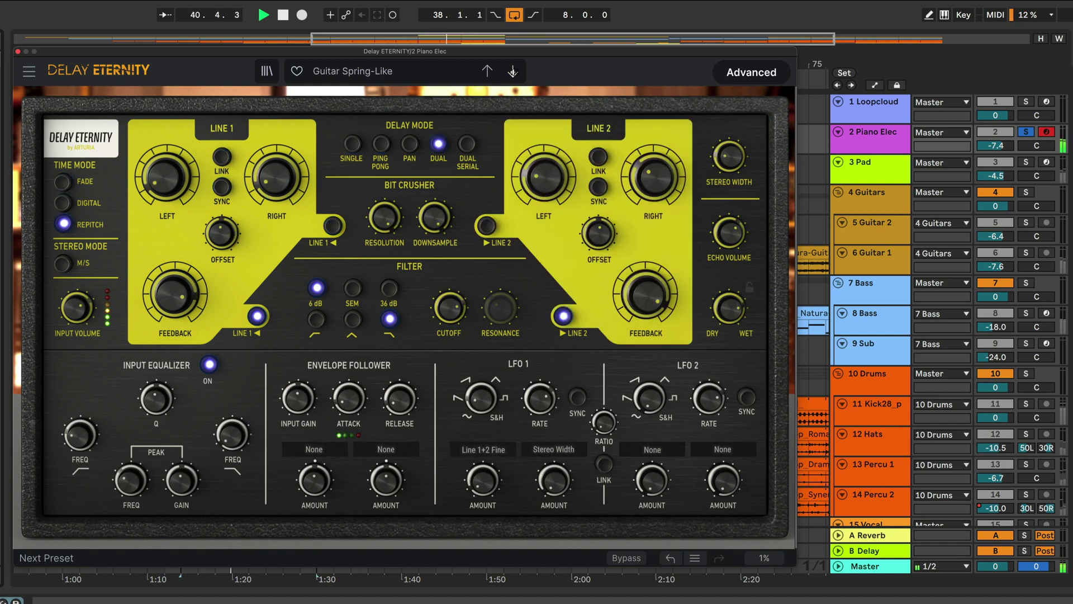
pyautogui.click(513, 71)
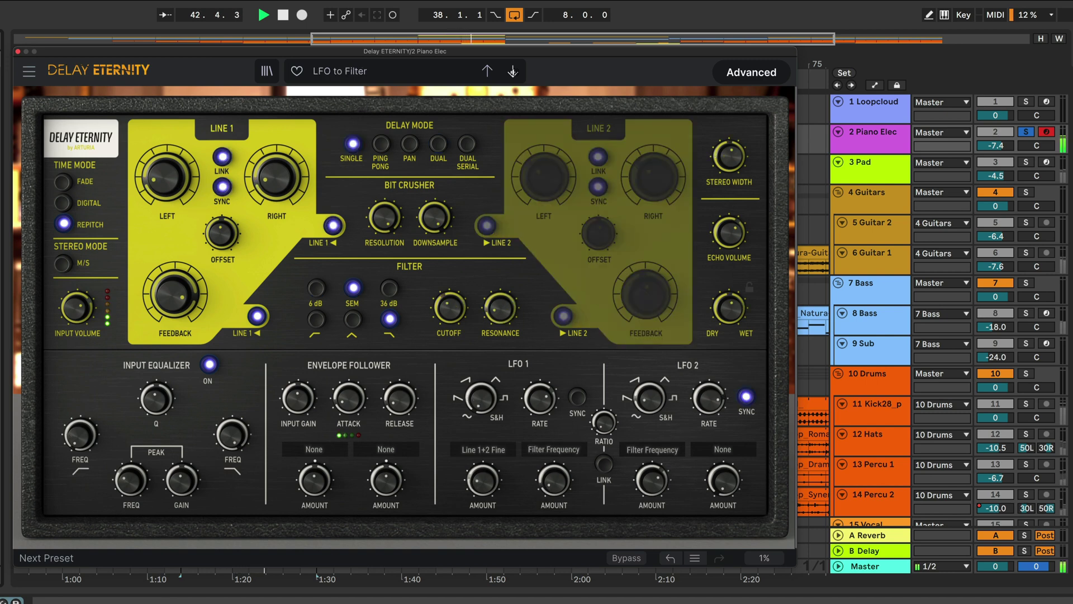
# Step: Continue auditioning presets from Loose Counterpoint and Metallic Chorus through Peak Rumble, Quad Chorus and Radio Dub to Resonators Gm Sequence
pyautogui.click(513, 71)
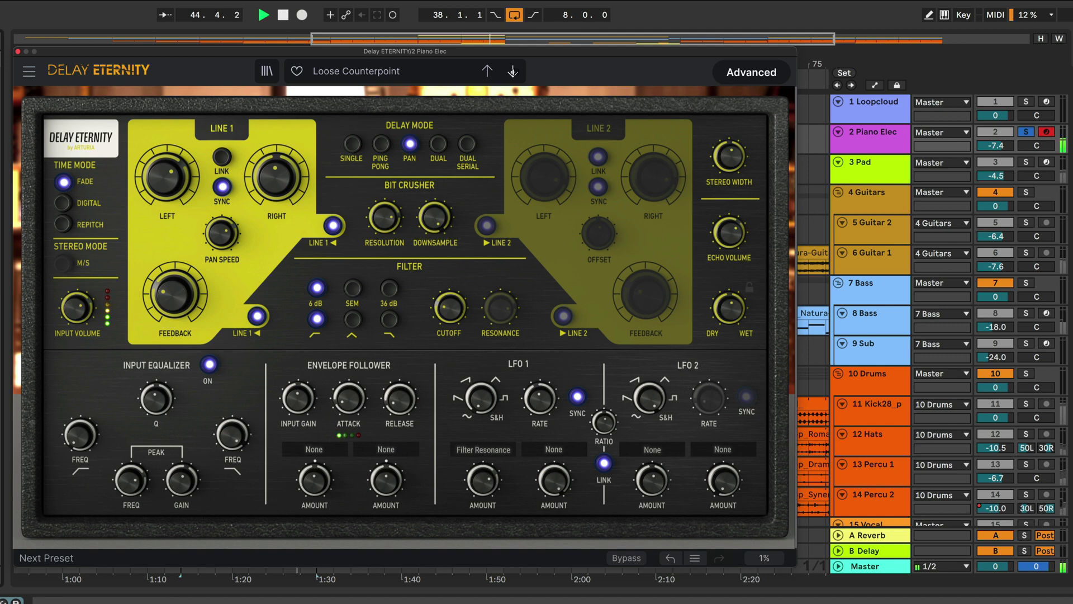
pyautogui.click(513, 71)
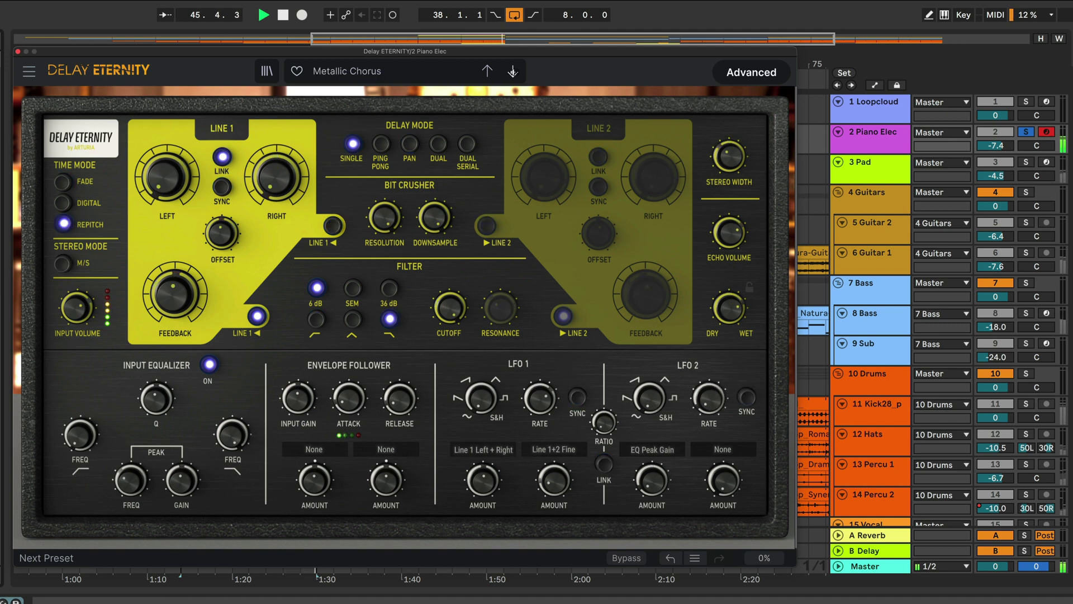
pyautogui.click(513, 71)
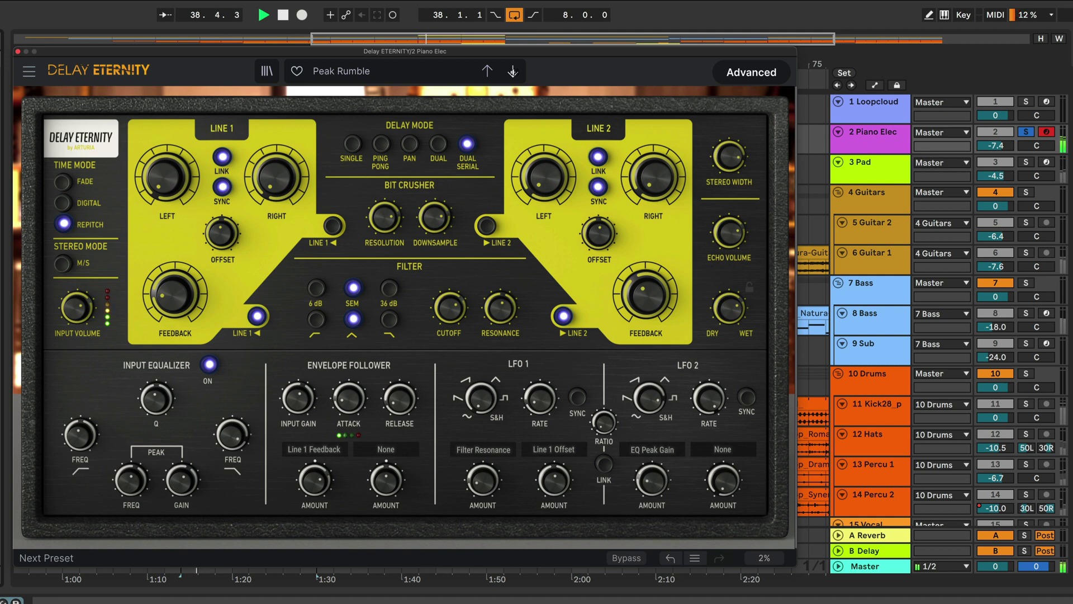
pyautogui.click(512, 71)
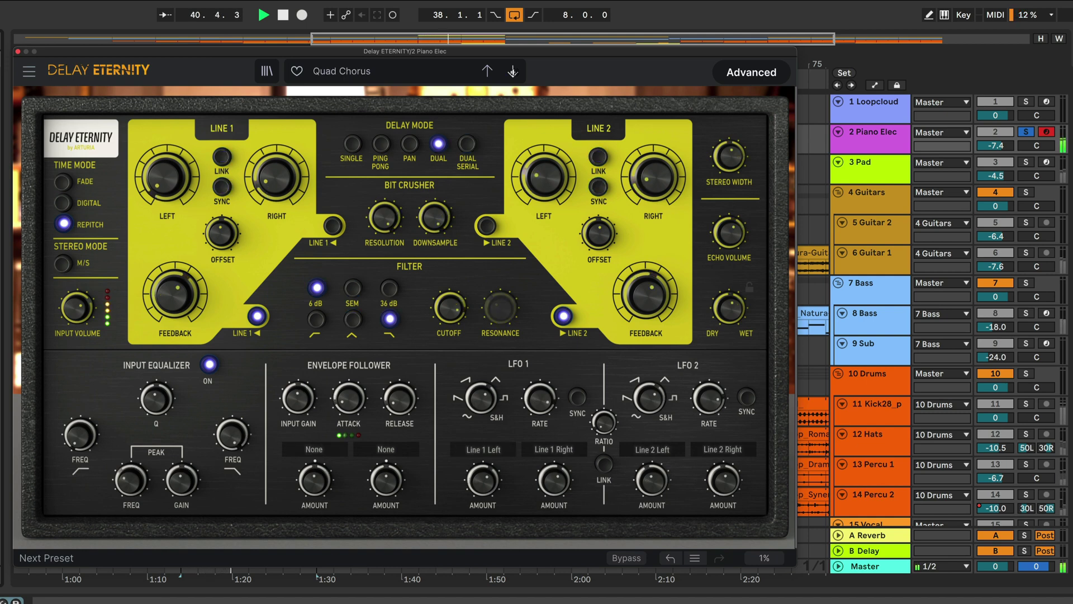
pyautogui.click(513, 71)
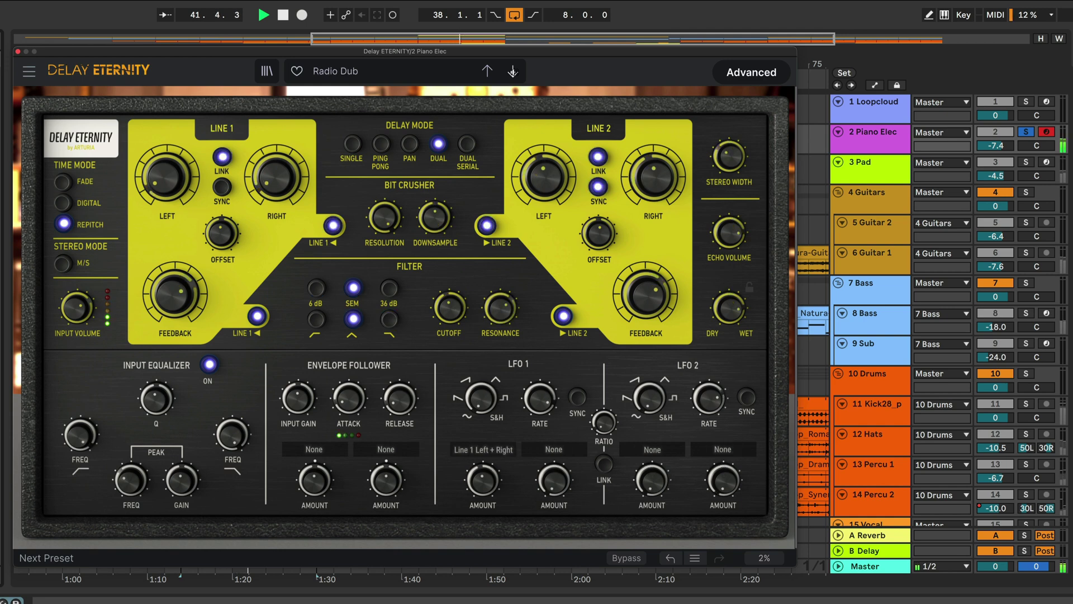
pyautogui.click(512, 71)
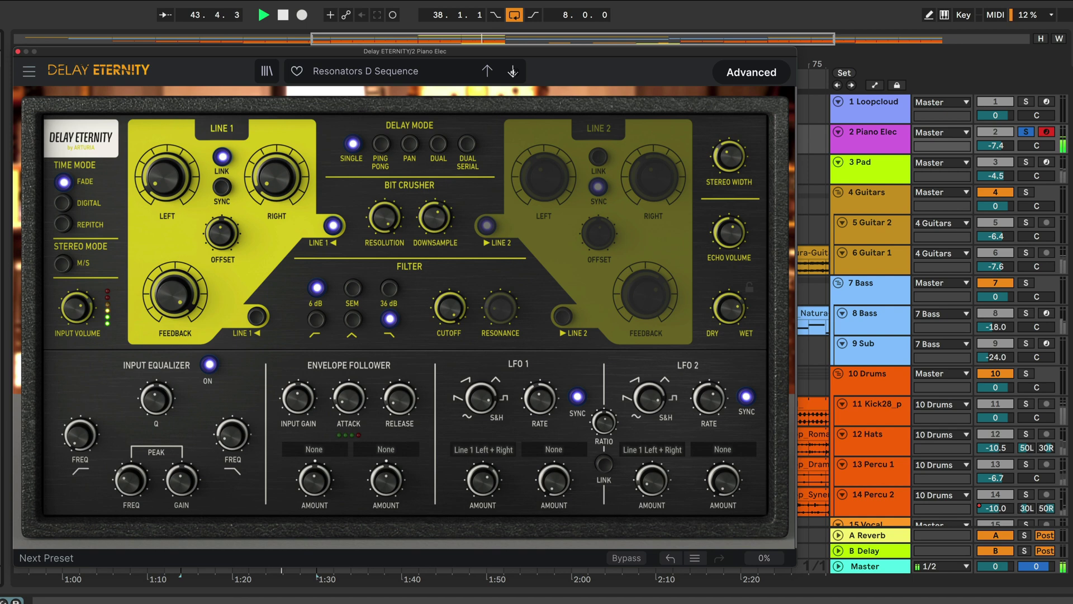
pyautogui.click(512, 71)
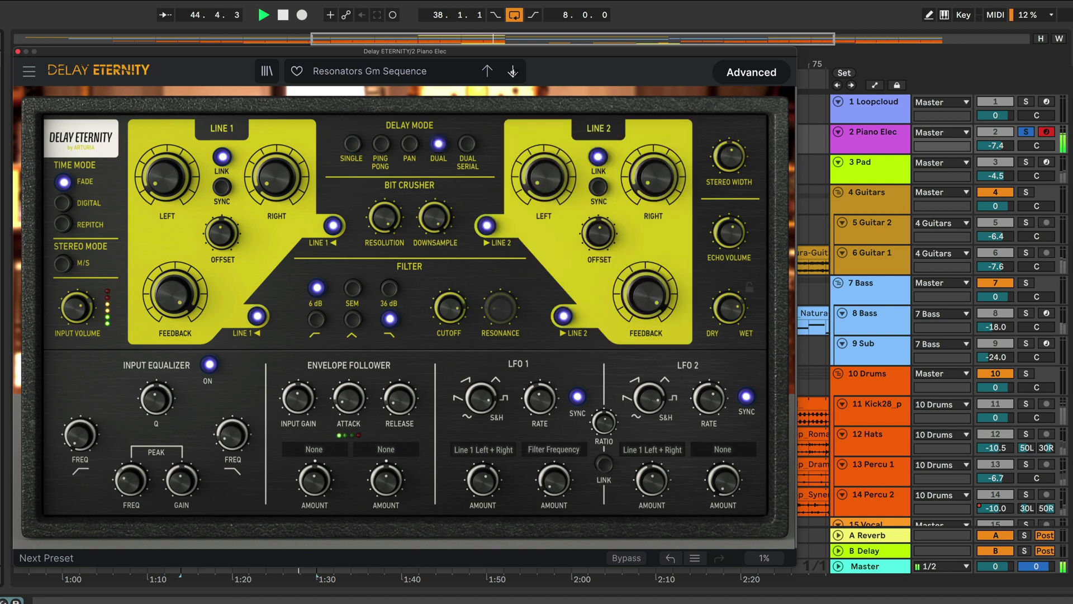
# Step: Audition the presets from Rhythm Filter Stutter and Rhythm Pulsing Flanger through Scintillate, Slap Duo and Snare Ducked Slap to Speaker Far
pyautogui.click(513, 71)
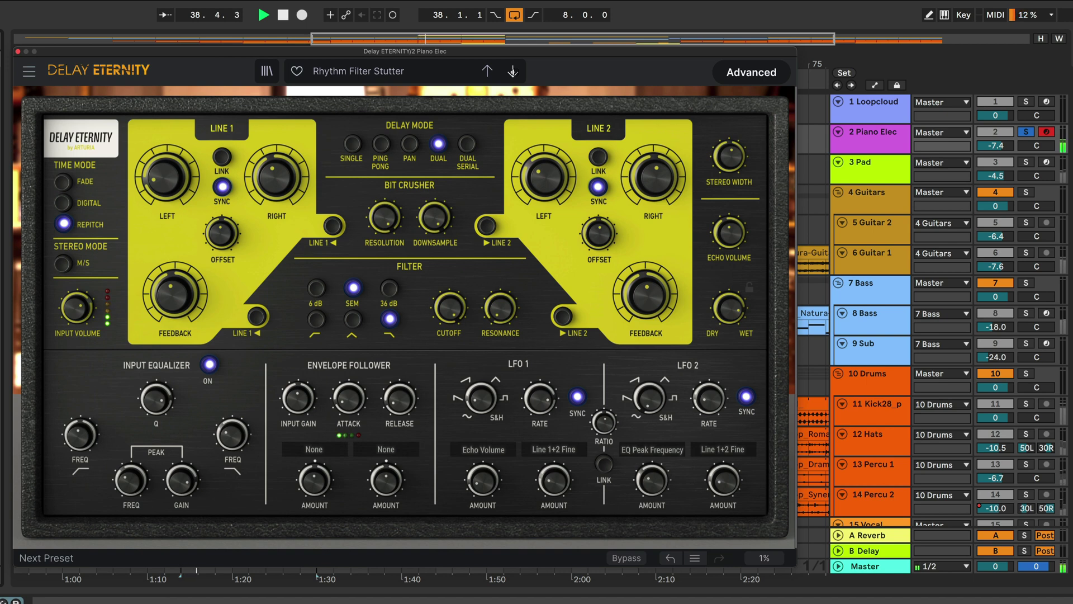
pyautogui.click(512, 71)
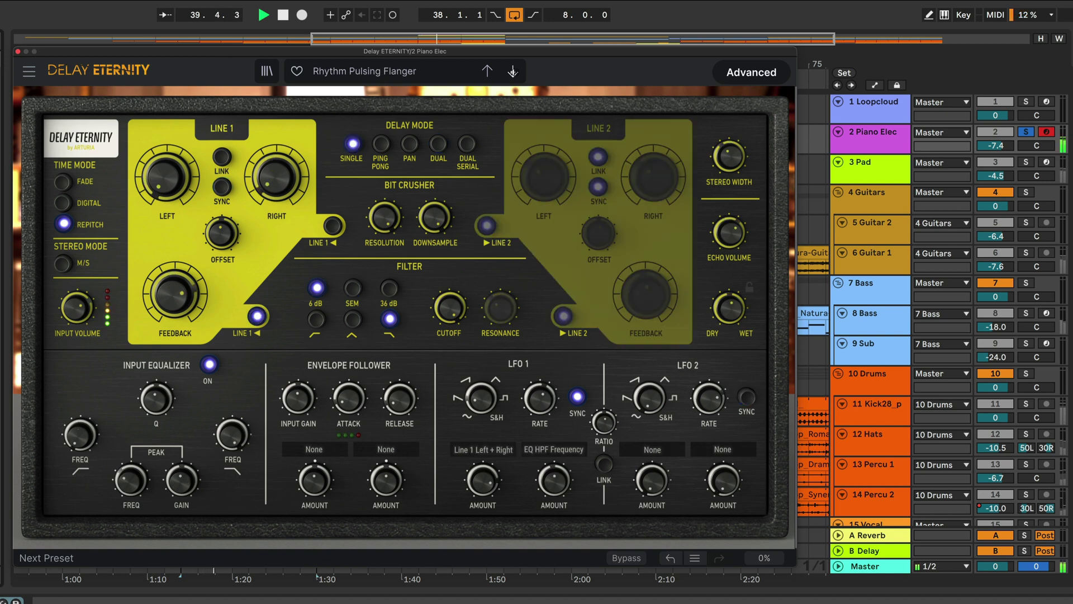
pyautogui.click(512, 71)
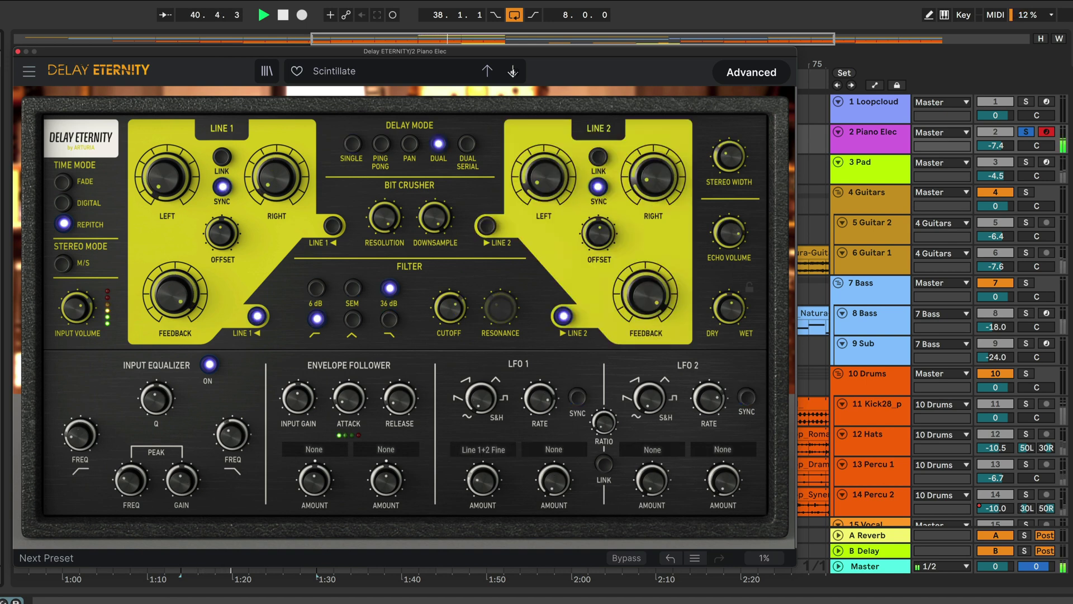
pyautogui.click(512, 71)
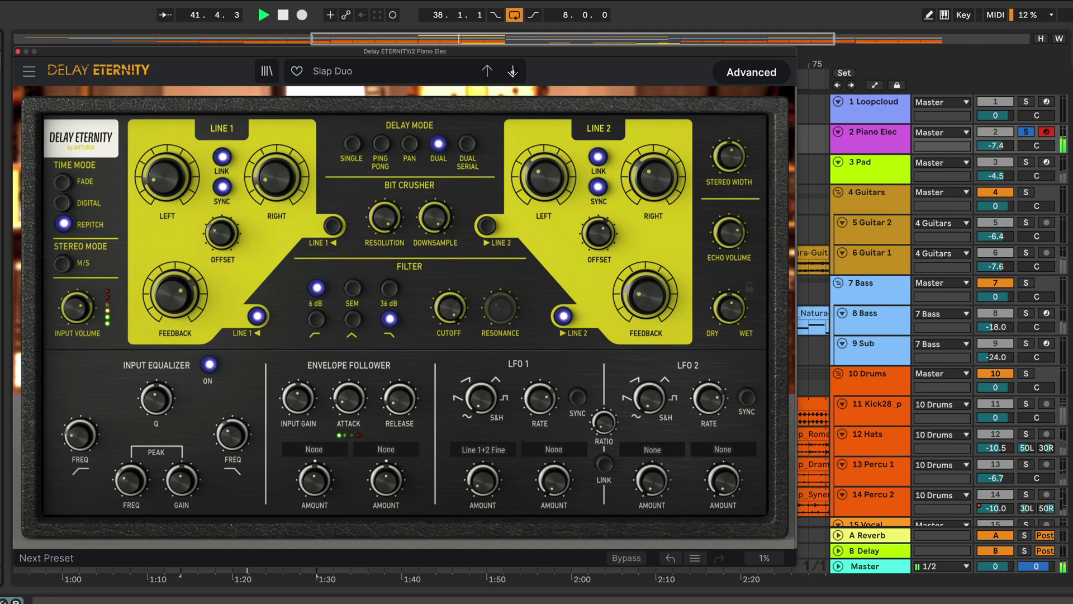
pyautogui.click(513, 71)
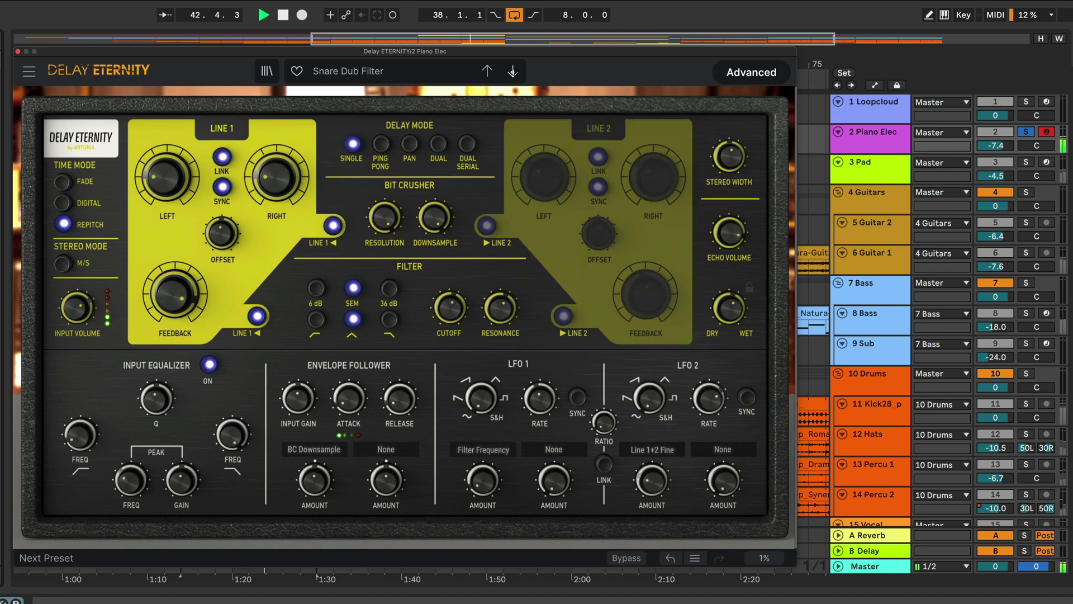
pyautogui.click(512, 71)
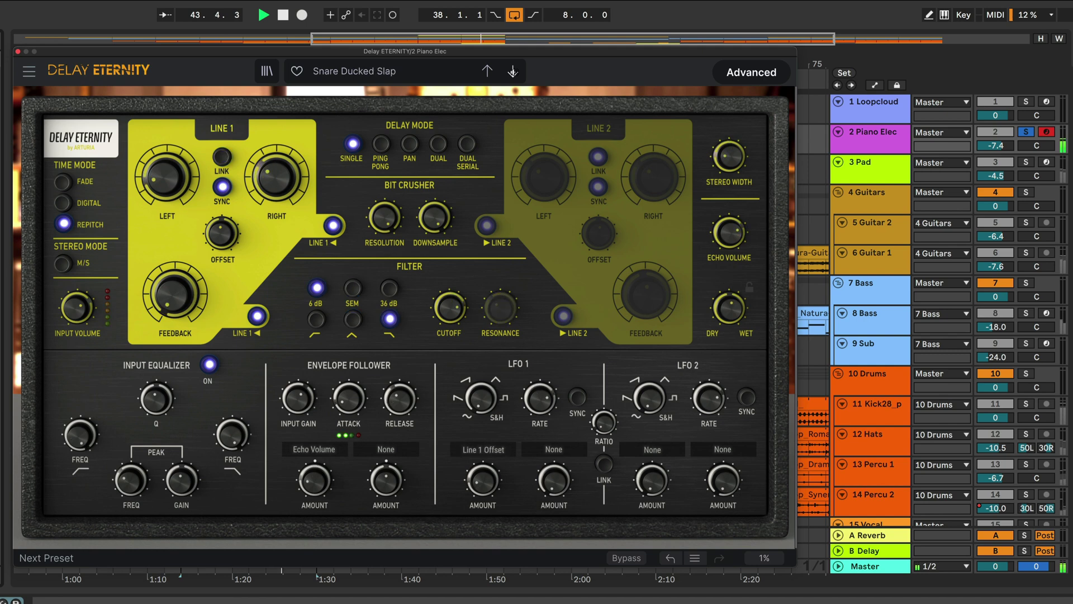
pyautogui.click(512, 71)
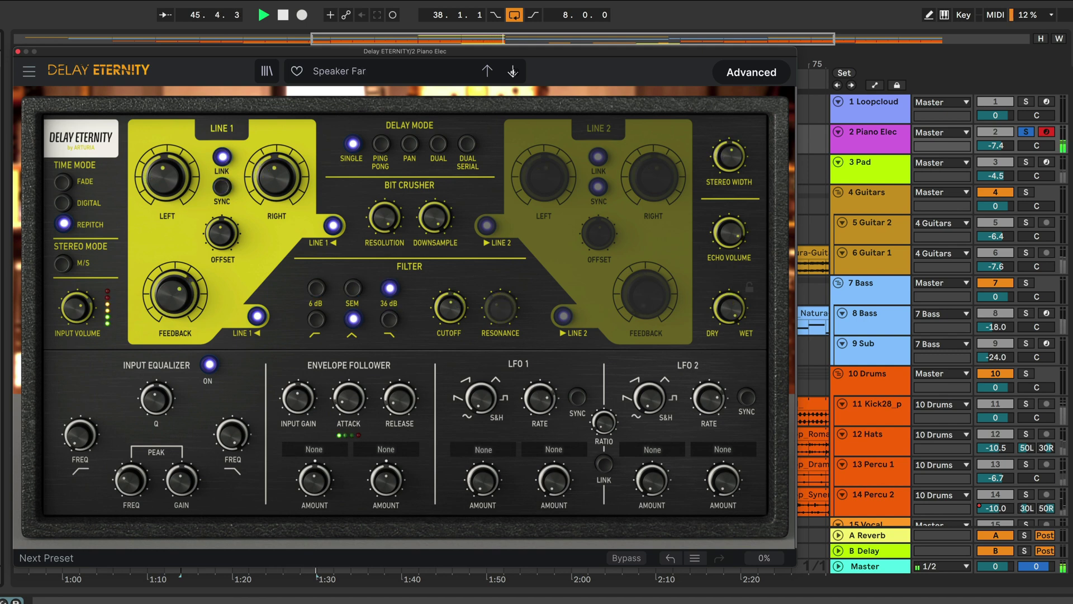
# Step: Audition the remaining presets from Stereo Bitcrush and Tape Stop through Trance Stutter and Voice Psychedelia to Warm S&H
pyautogui.click(512, 71)
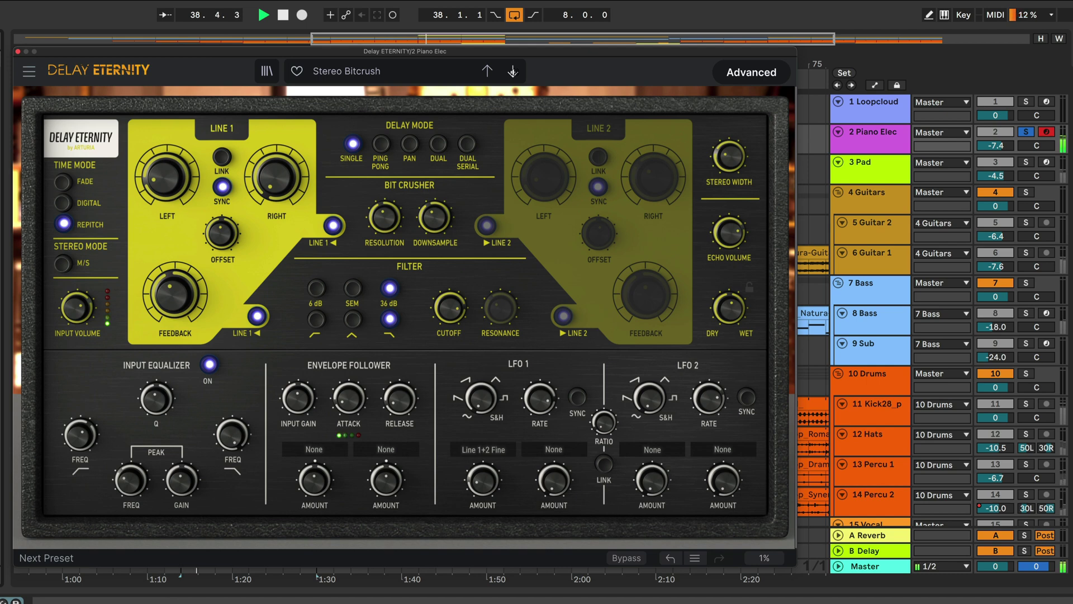
pyautogui.click(513, 71)
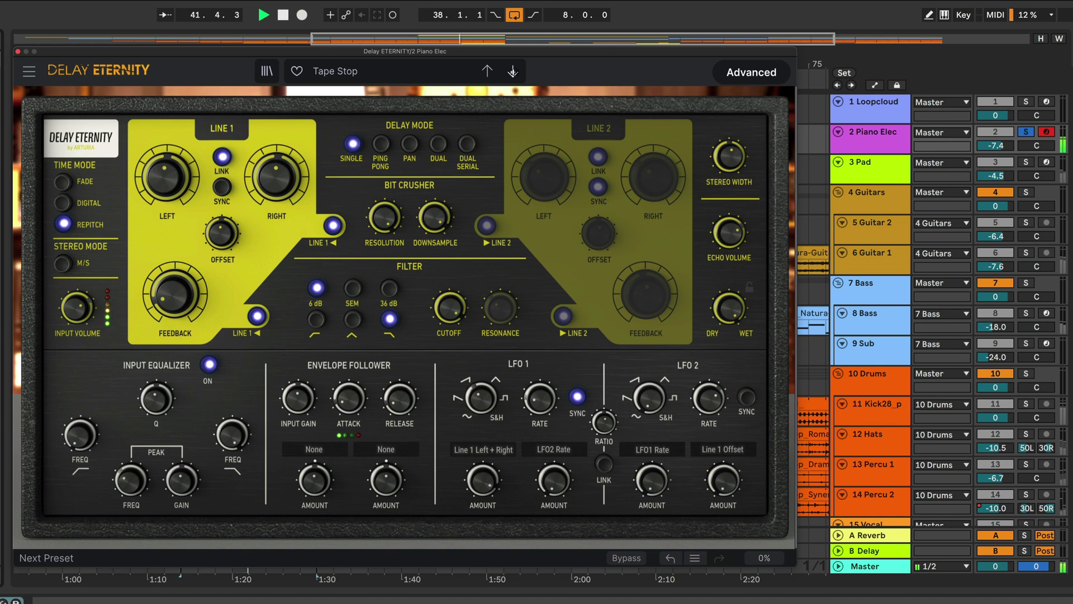
pyautogui.click(512, 71)
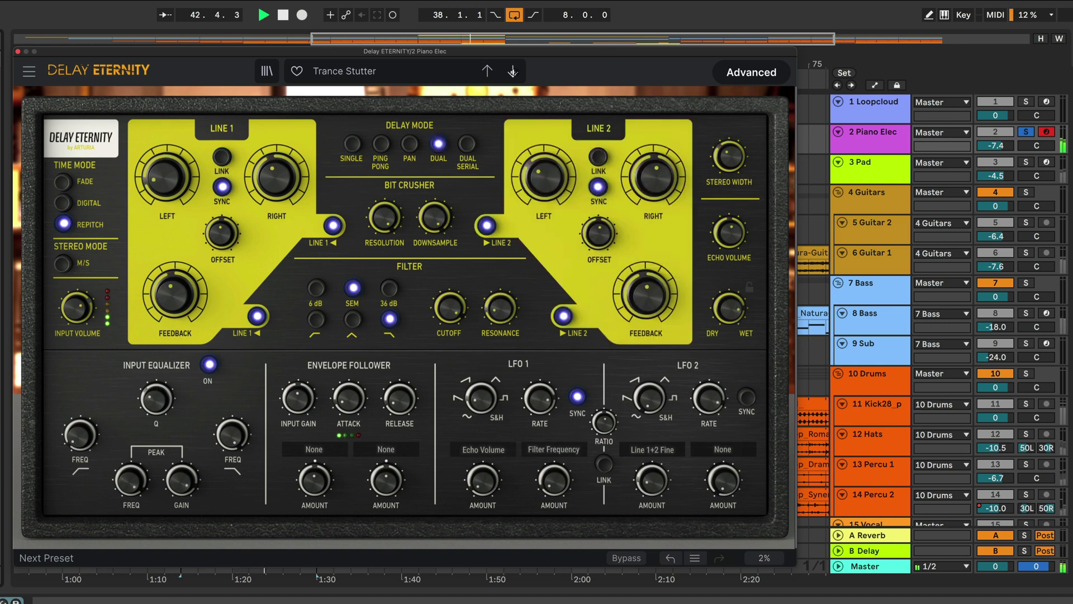
pyautogui.click(512, 71)
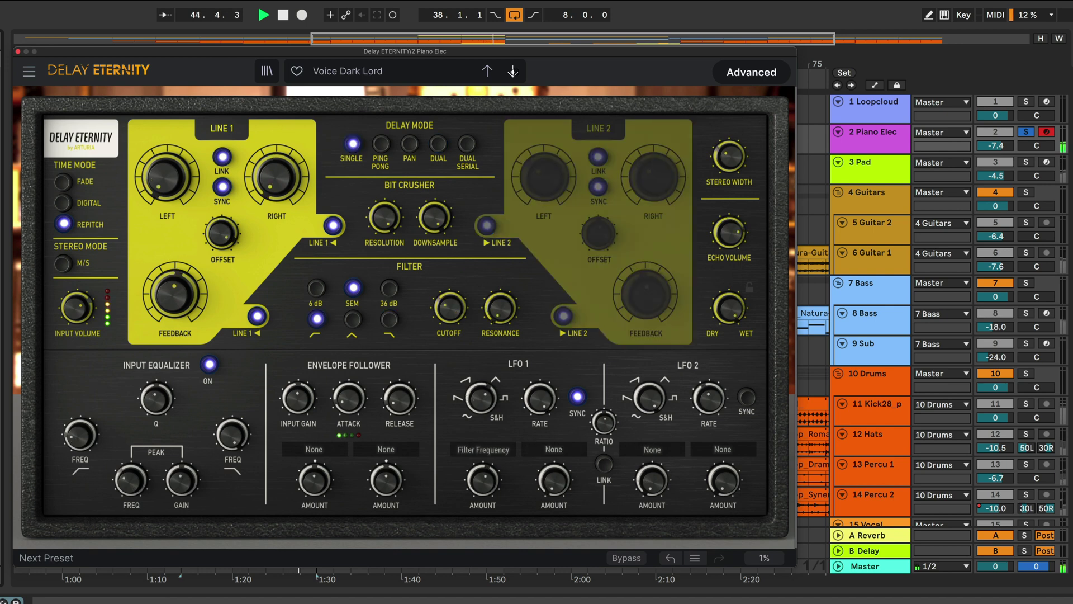
pyautogui.click(512, 71)
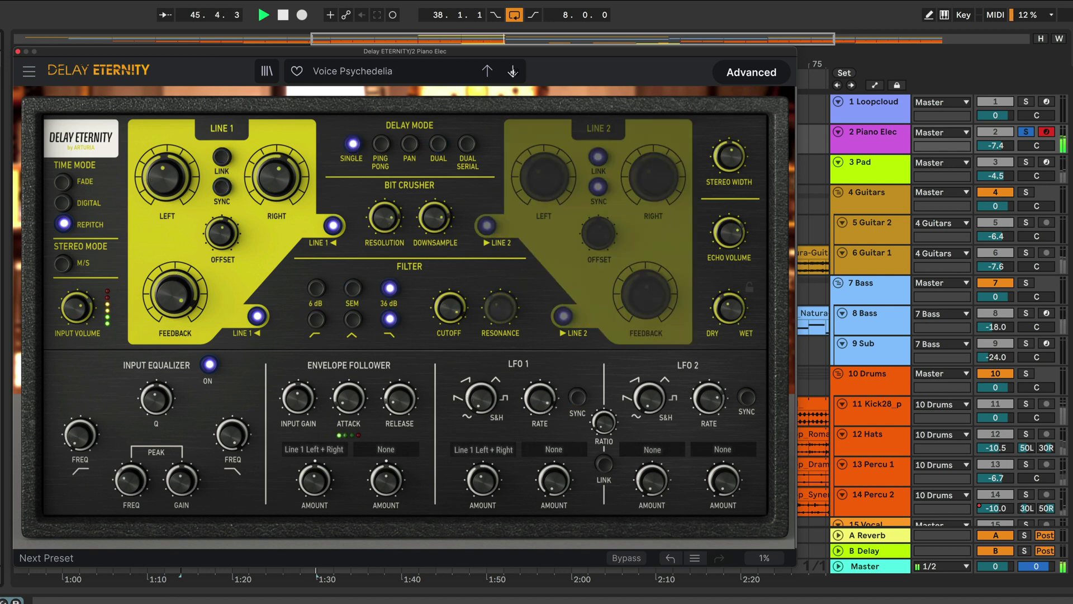
pyautogui.click(513, 71)
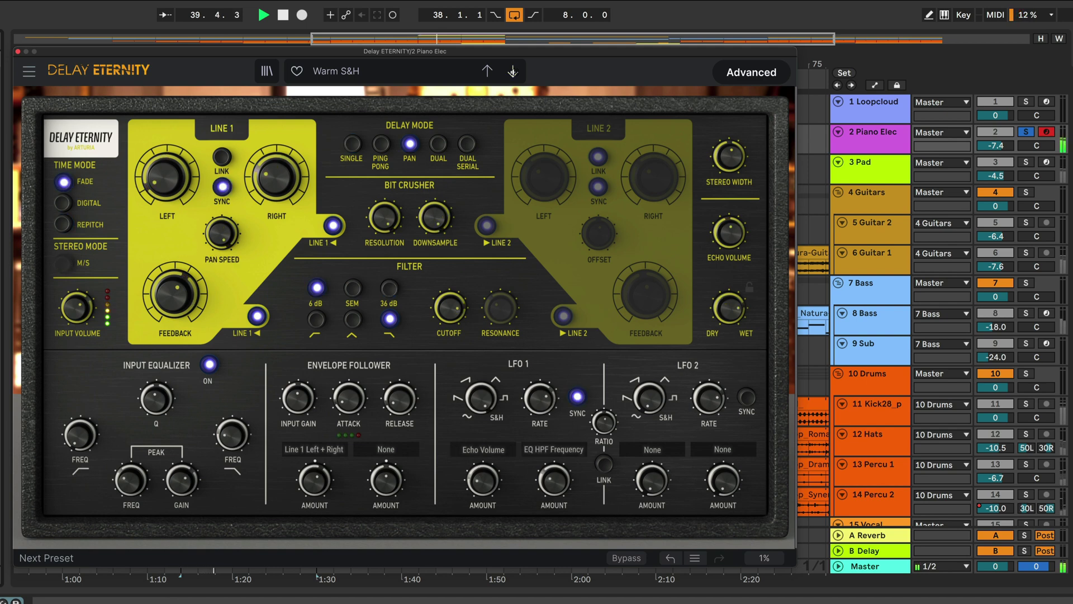
# Step: Stop playback and load the Default preset from the Template type
pyautogui.press('space')
pyautogui.click(442, 76)
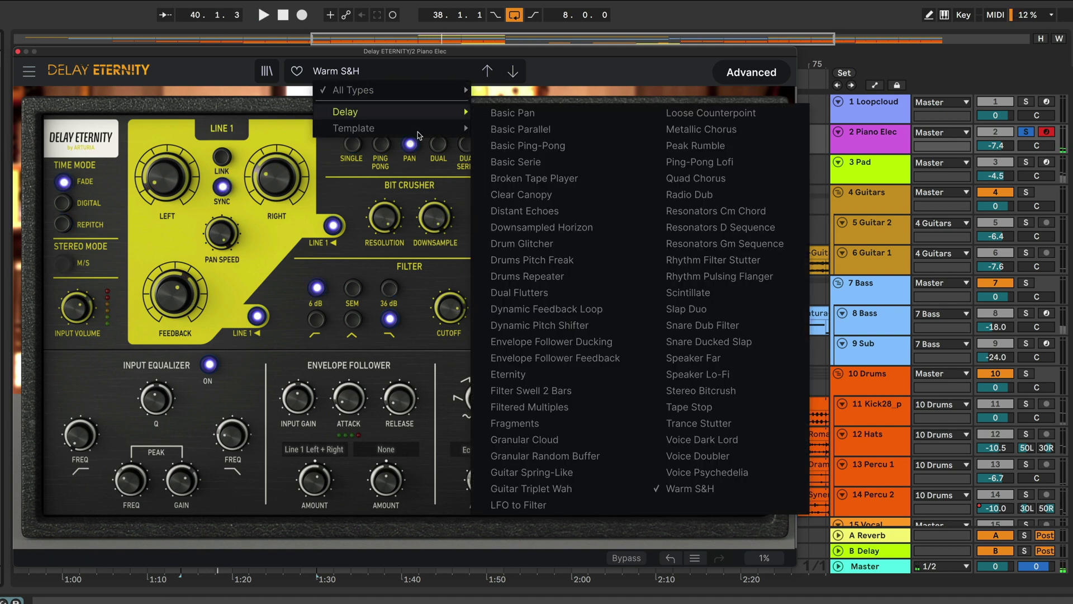
pyautogui.moveTo(442, 128)
pyautogui.click(502, 128)
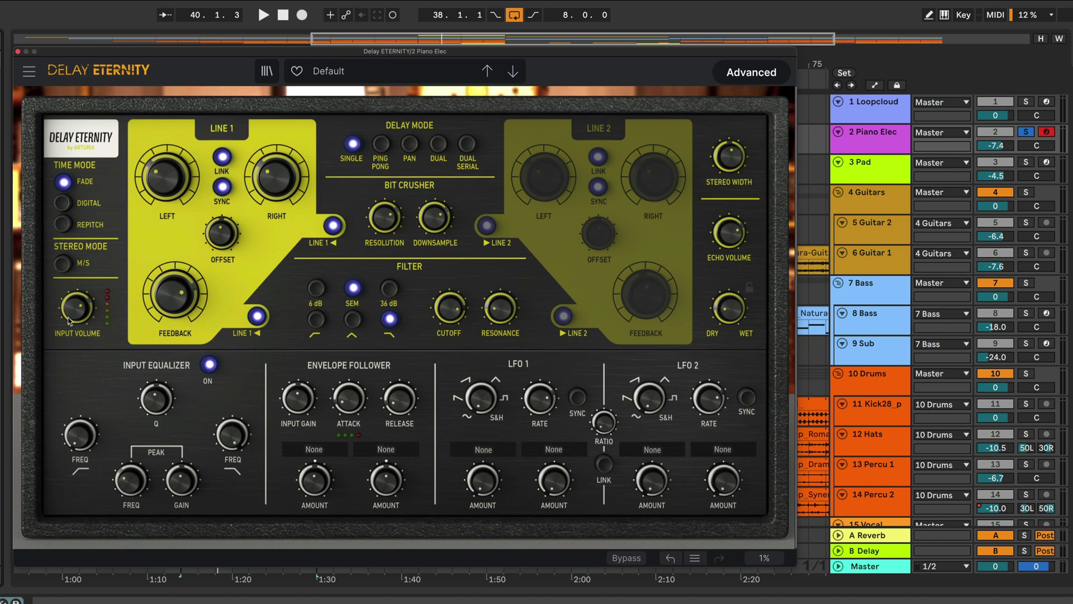
# Step: Lower the Input Volume to about -4.09 dB, checking it with the loop playing before stopping playback
pyautogui.moveTo(78, 315)
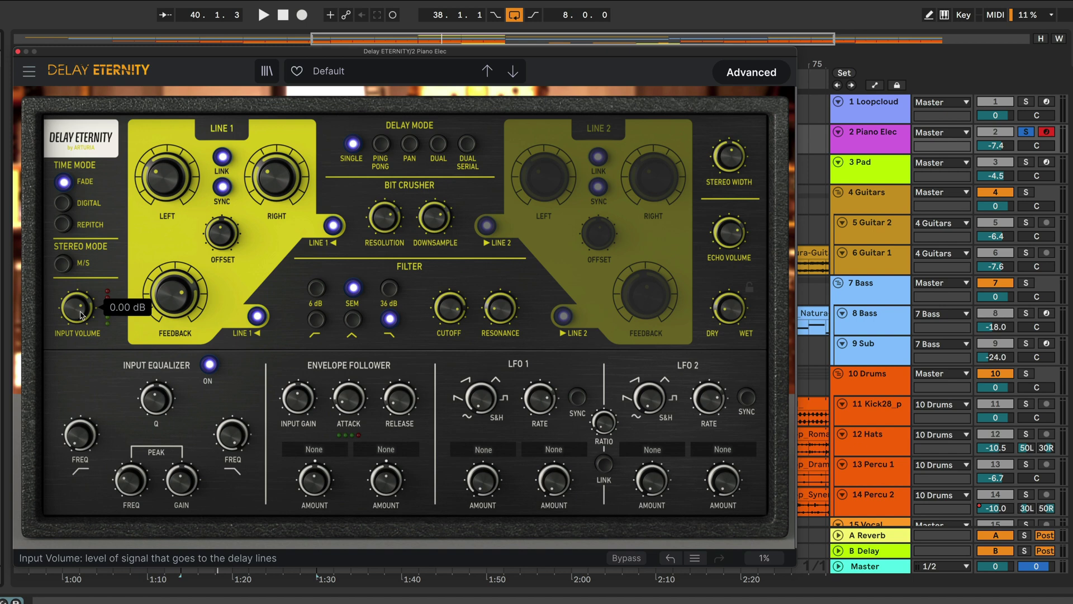
pyautogui.moveTo(78, 309)
pyautogui.mouseDown()
pyautogui.moveTo(79, 333)
pyautogui.moveTo(84, 311)
pyautogui.mouseUp()
pyautogui.press('space')
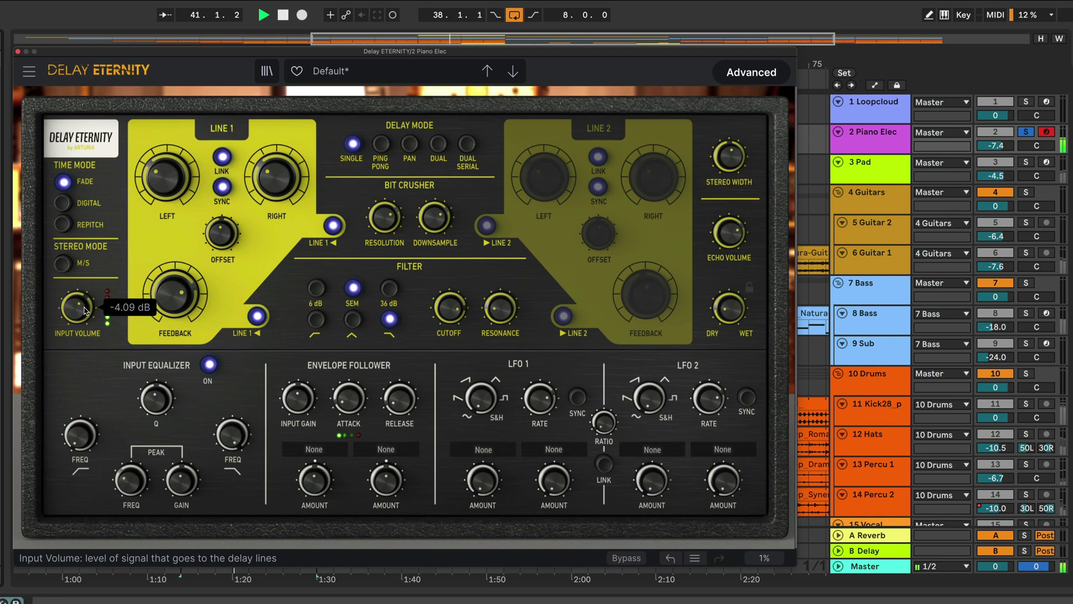
pyautogui.press('space')
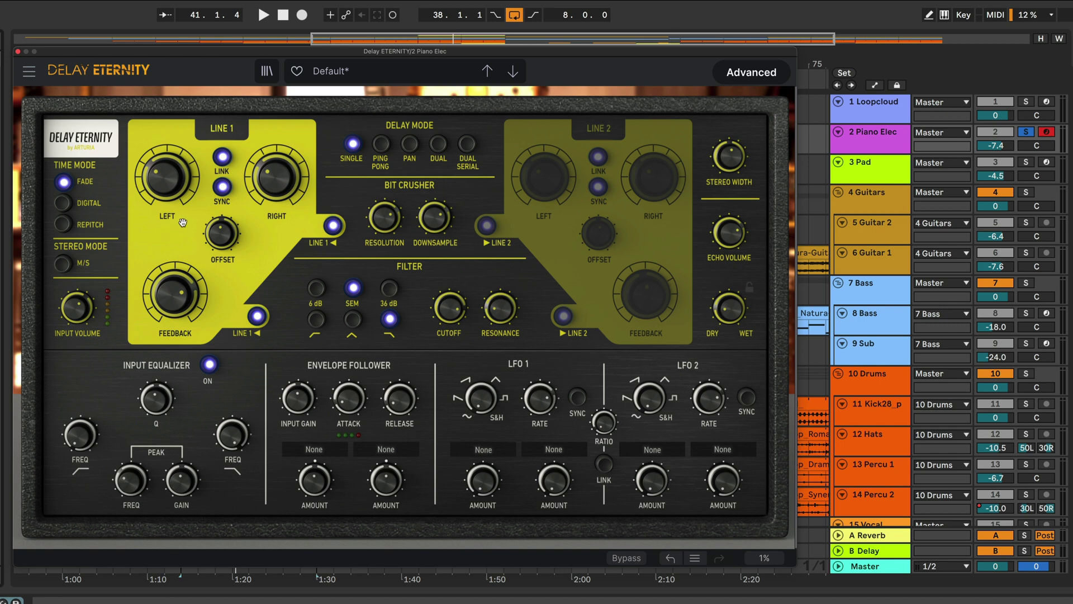
# Step: Toggle the Stereo Mode between M/S and normal stereo, leaving it on normal stereo
pyautogui.click(63, 264)
pyautogui.click(64, 263)
pyautogui.click(65, 264)
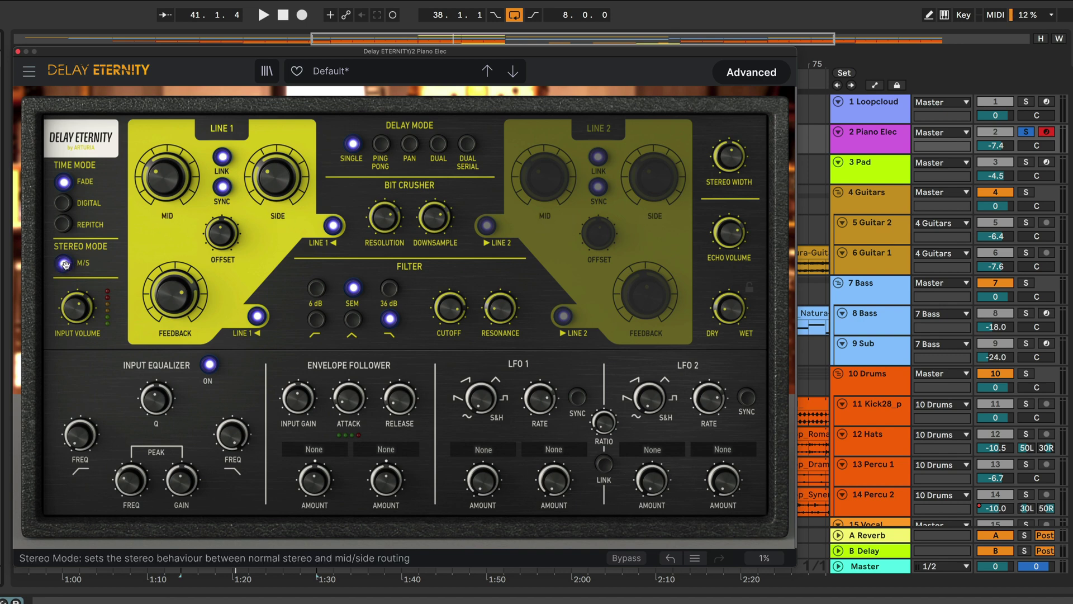
pyautogui.click(64, 263)
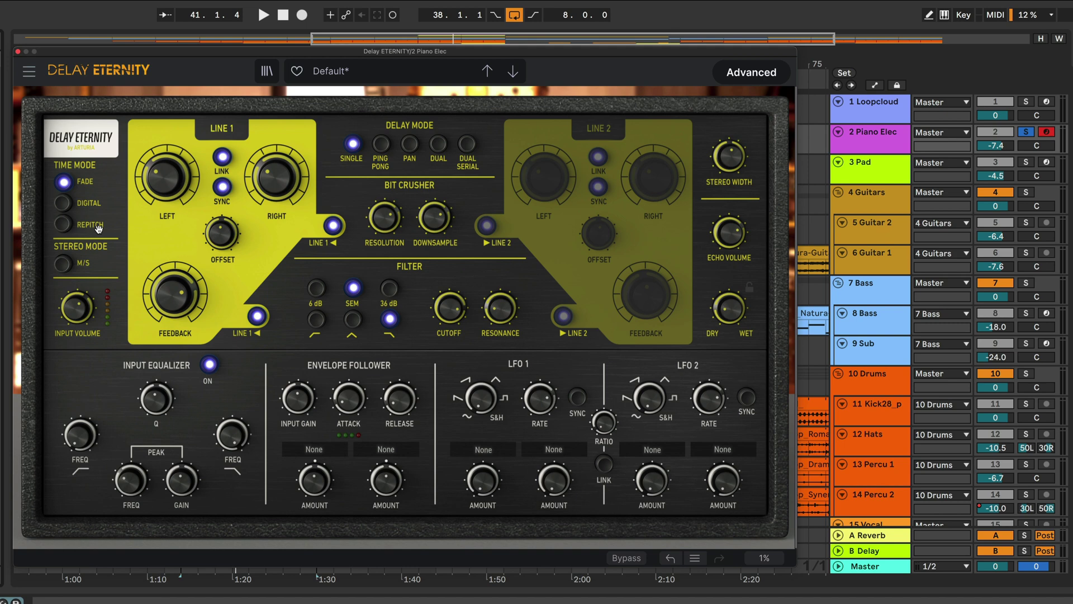
# Step: Try the Repitch time mode on the playing loop while varying Line 1's delay time, and switch the time mode to Digital
pyautogui.click(65, 224)
pyautogui.press('space')
pyautogui.moveTo(164, 183); pyautogui.dragTo(163, 164)
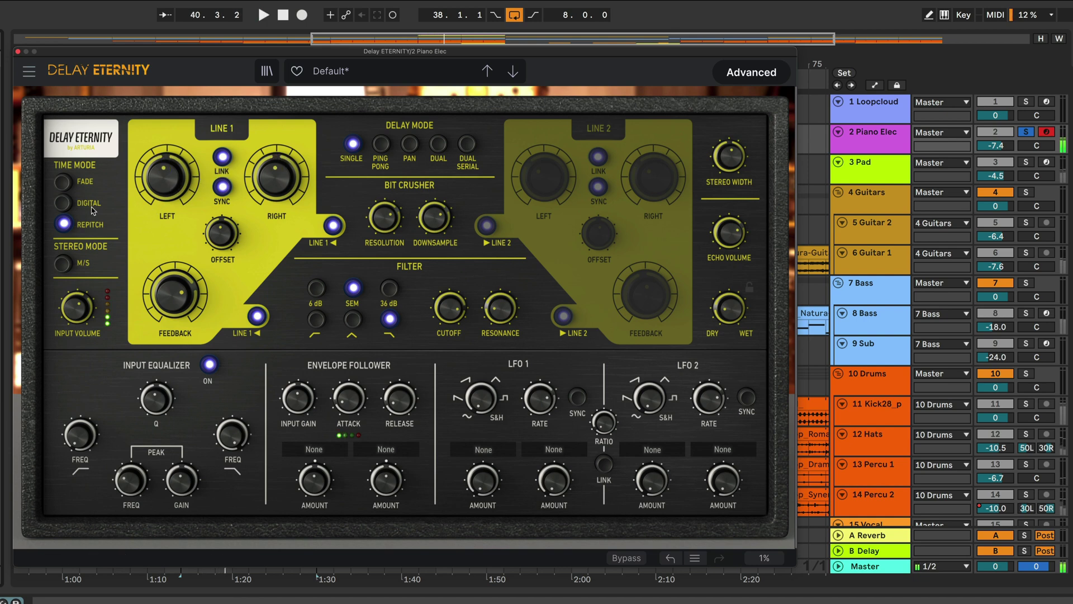
pyautogui.click(63, 202)
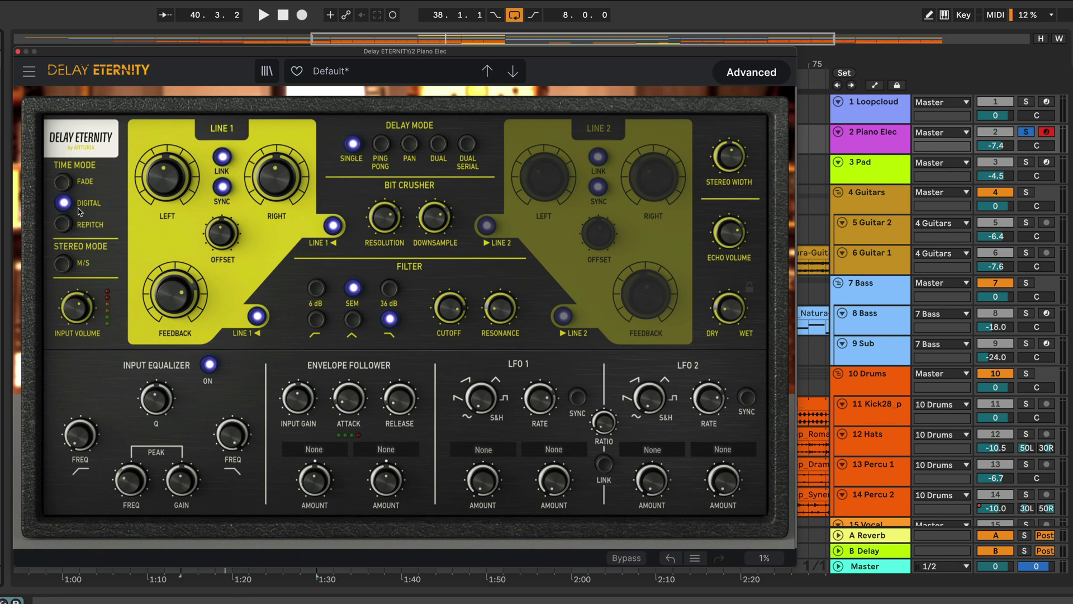
# Step: Try the Digital time mode on the playing loop while varying Line 1's left delay time
pyautogui.moveTo(170, 177)
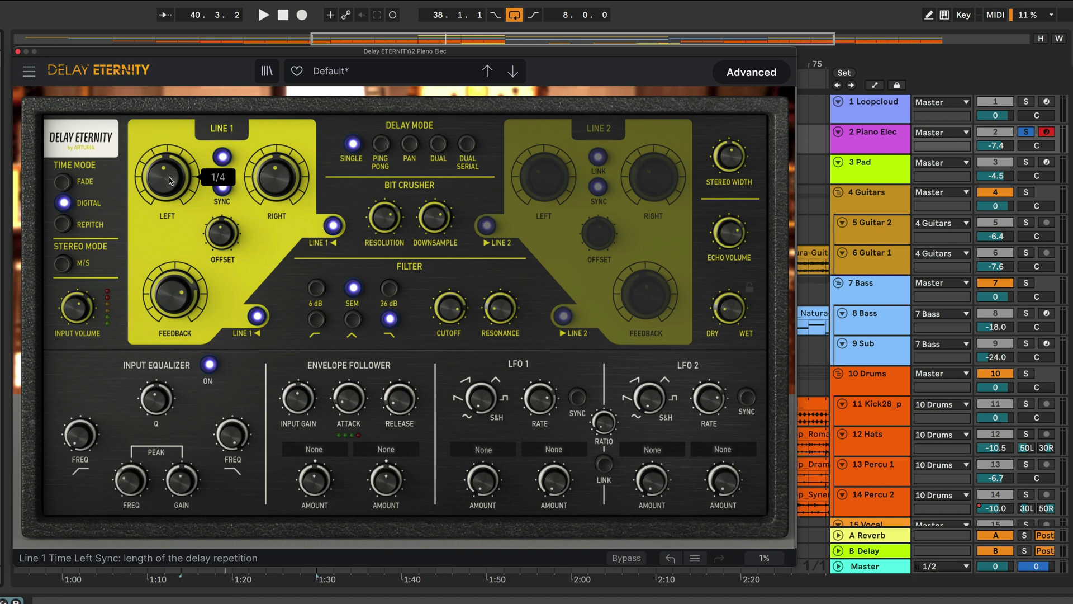
pyautogui.moveTo(169, 176)
pyautogui.mouseDown()
pyautogui.moveTo(169, 159)
pyautogui.moveTo(169, 199)
pyautogui.moveTo(169, 181)
pyautogui.mouseUp()
pyautogui.press('space')
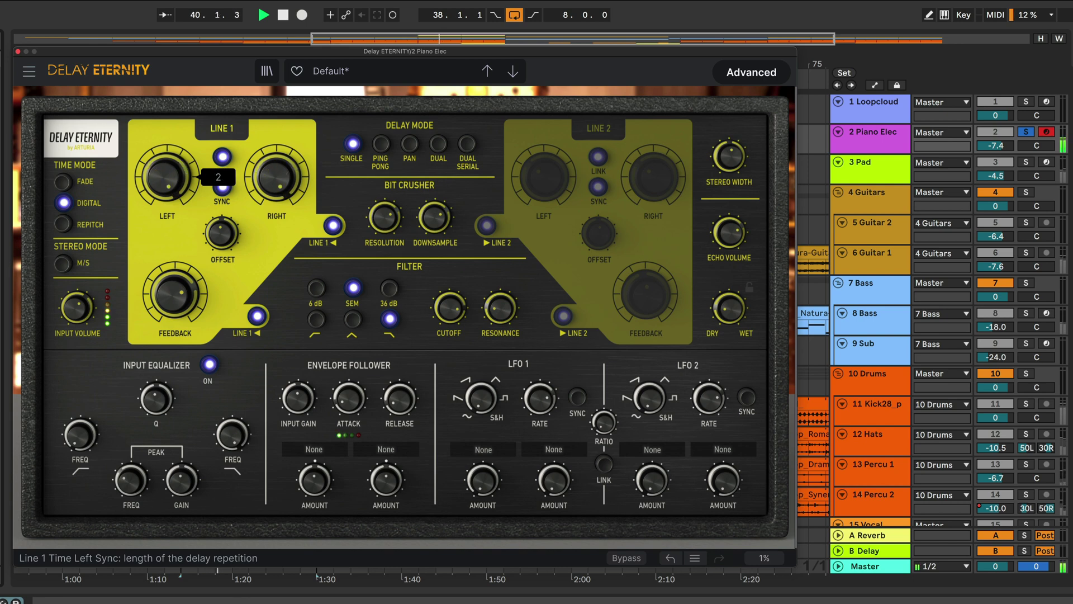
pyautogui.moveTo(169, 181); pyautogui.dragTo(170, 197)
pyautogui.press('space')
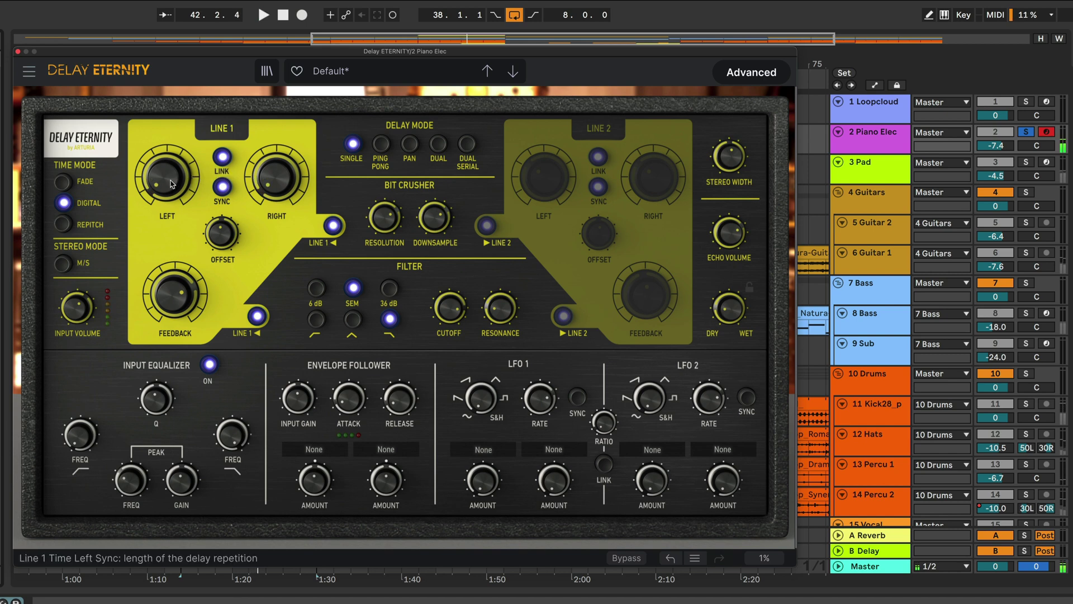
# Step: Switch the time mode to Fade and vary Line 1's left delay time while the loop plays
pyautogui.click(63, 183)
pyautogui.moveTo(165, 189)
pyautogui.press('space')
pyautogui.moveTo(166, 184); pyautogui.dragTo(167, 206)
pyautogui.press('space')
# Step: Audition the loop in Single delay mode, comparing it with Ping Pong mode
pyautogui.press('space')
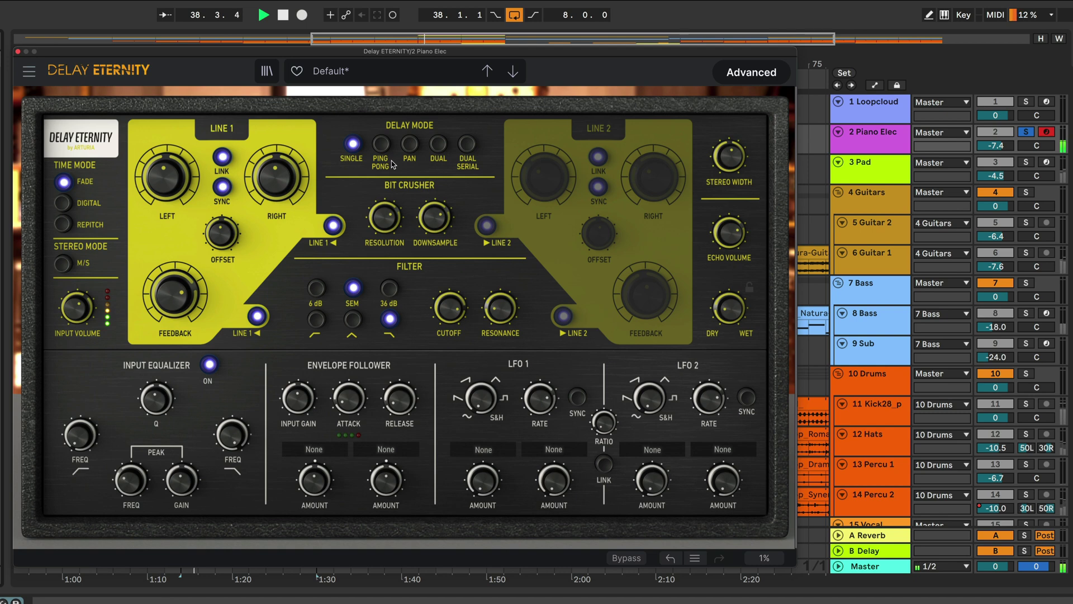
pyautogui.press('space')
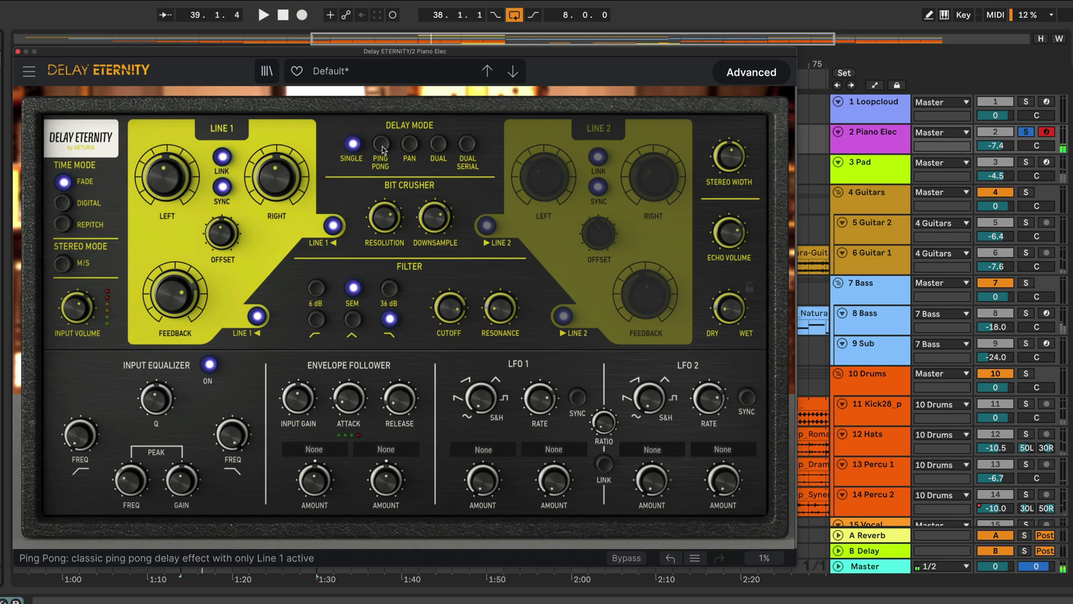
pyautogui.click(382, 145)
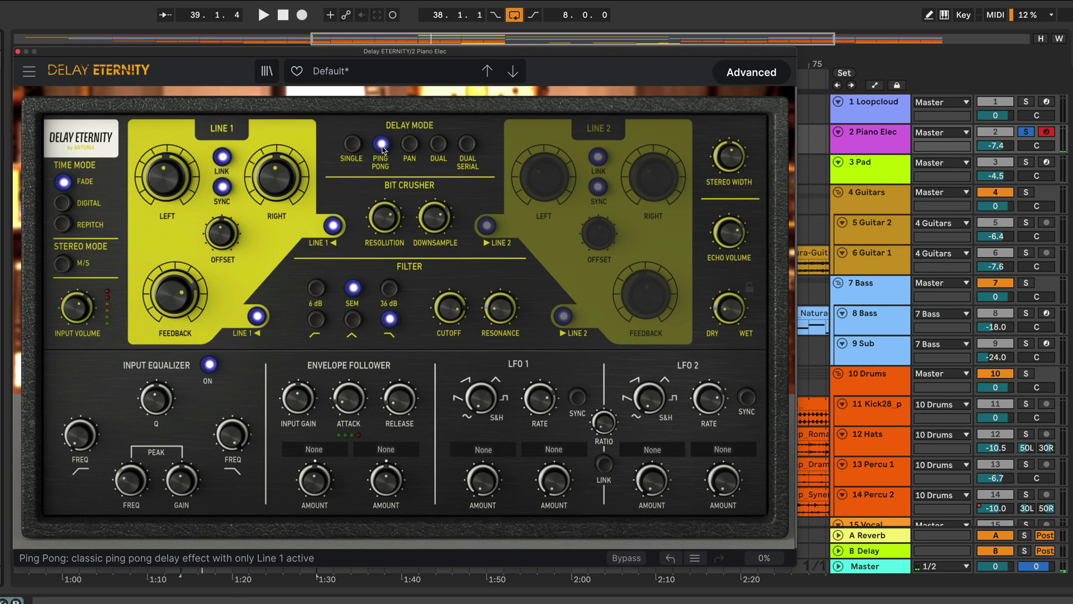
pyautogui.press('space')
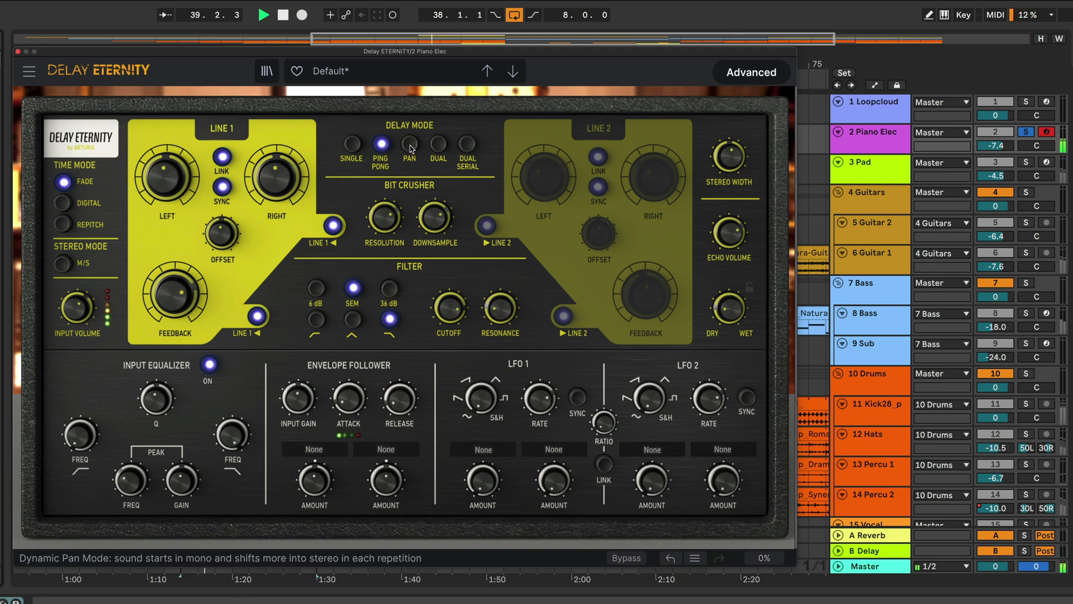
pyautogui.press('space')
# Step: Try the Pan delay mode on the loop and stop playback
pyautogui.click(410, 145)
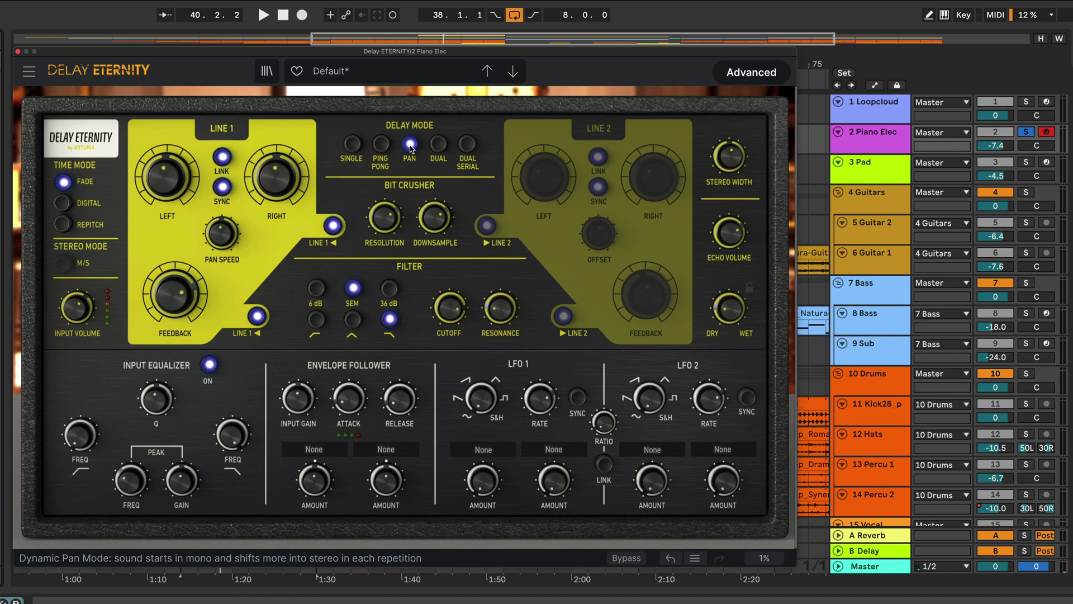
pyautogui.press('space')
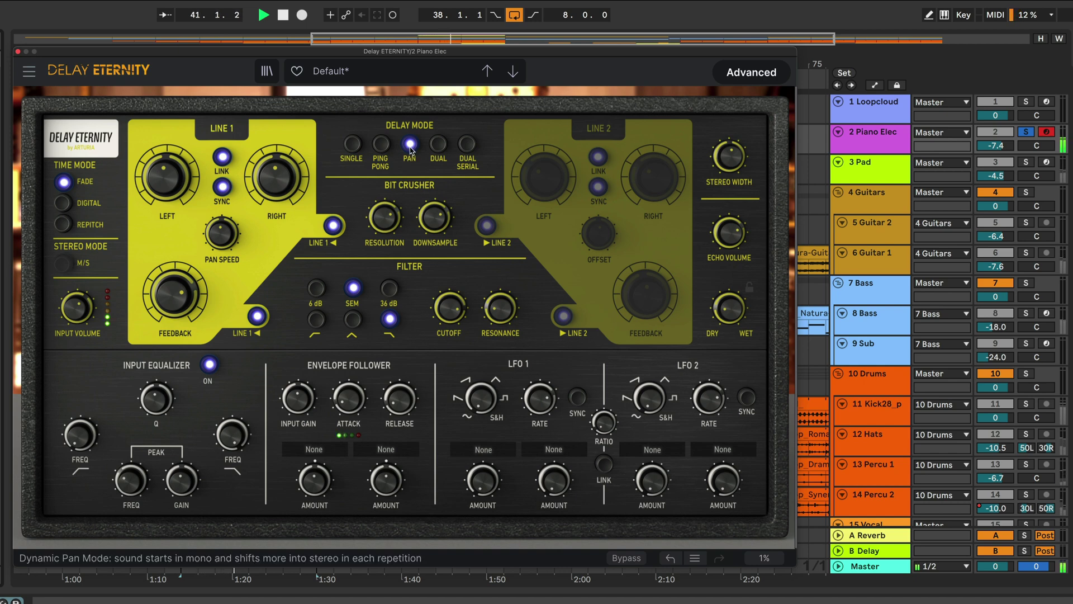
pyautogui.press('space')
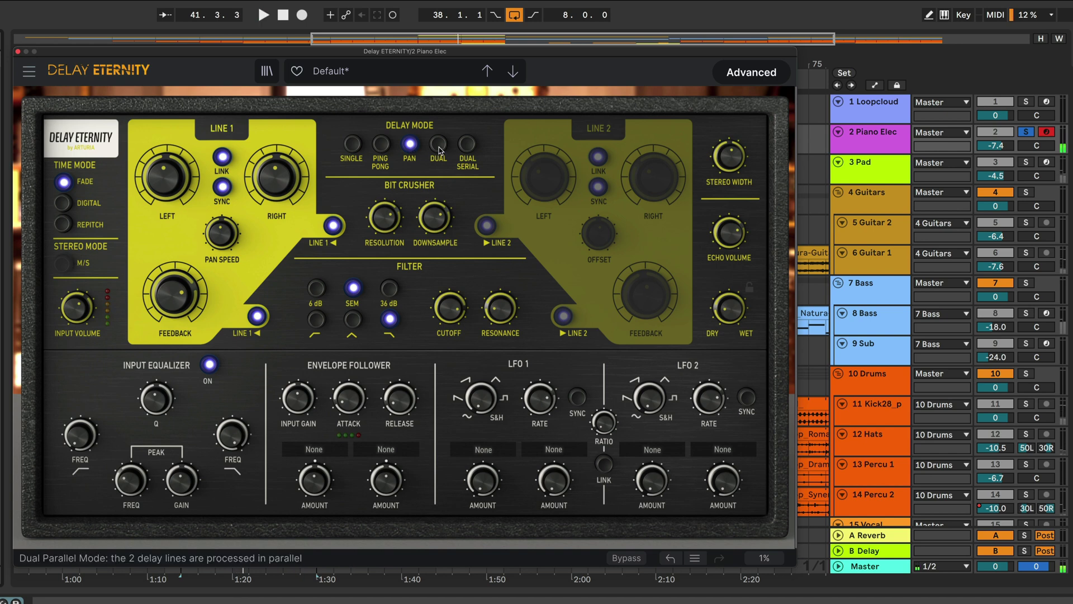
# Step: Try the Dual delay mode with both delay lines running in parallel on the loop
pyautogui.click(439, 145)
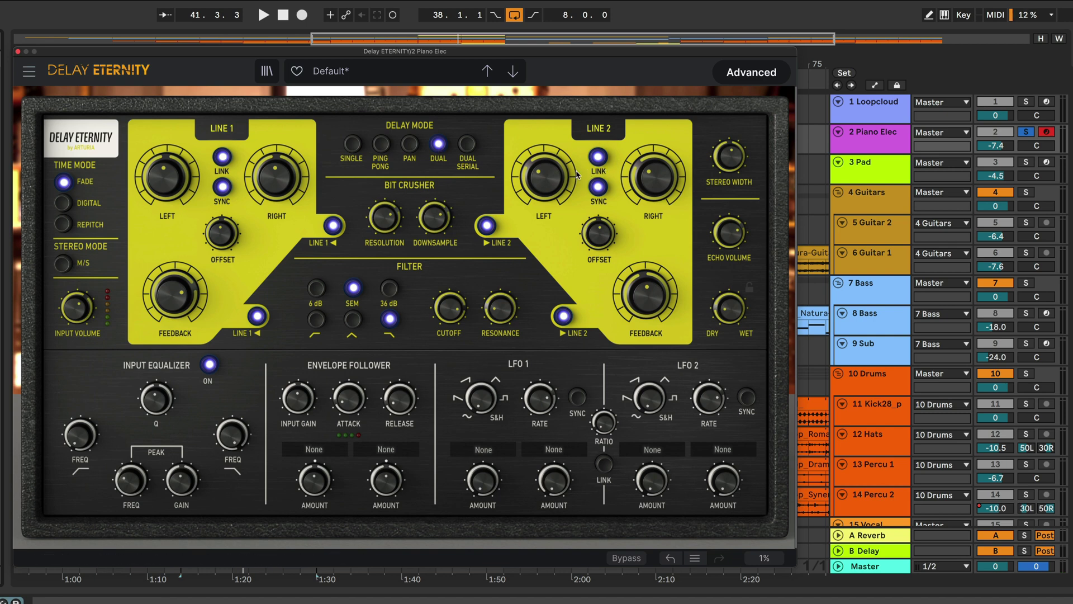
pyautogui.moveTo(268, 195)
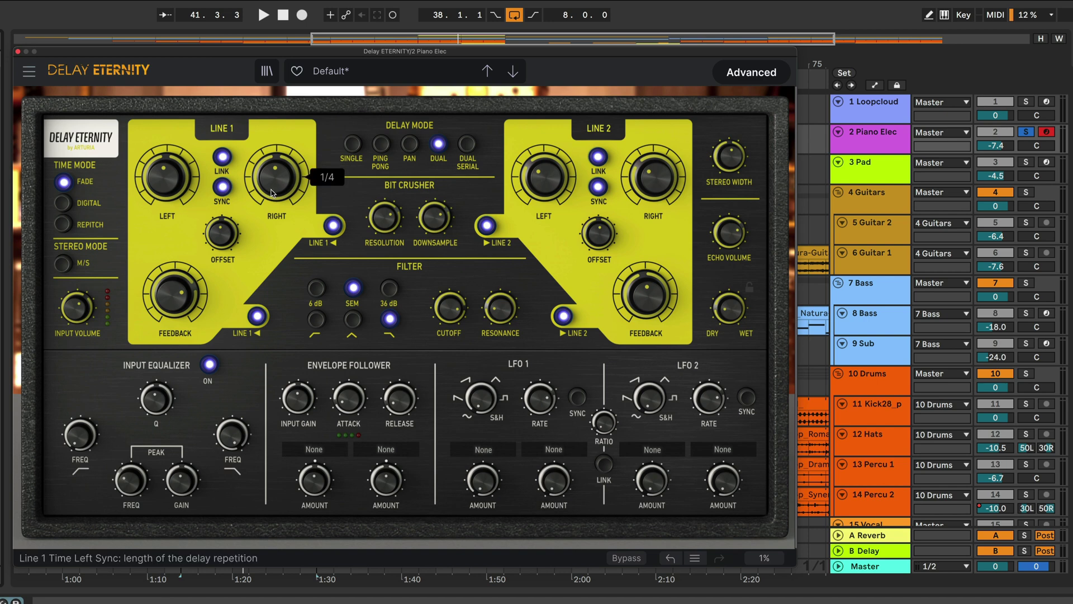
pyautogui.press('space')
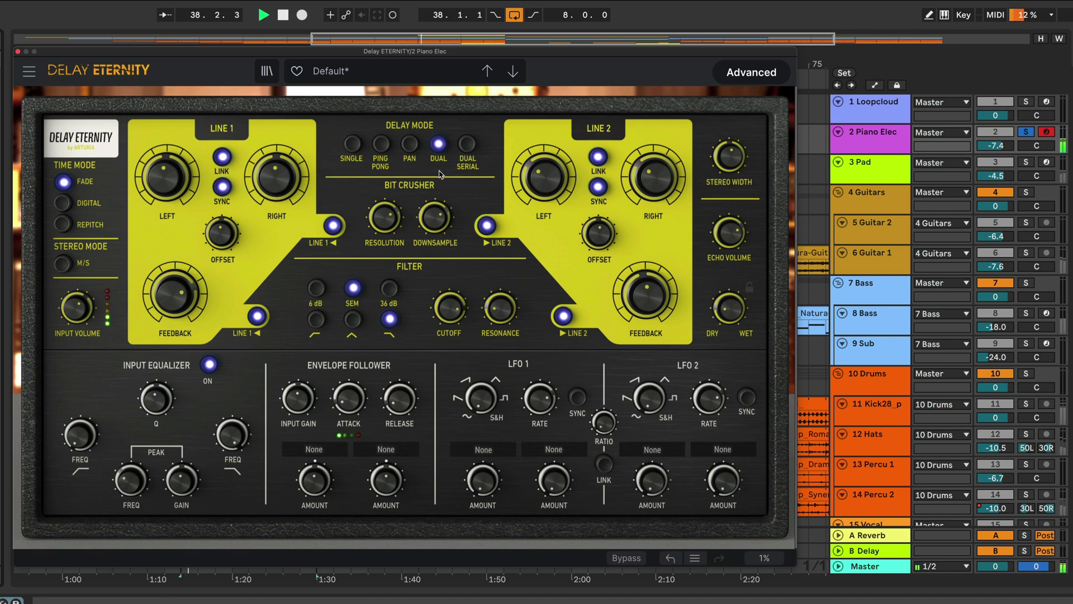
pyautogui.press('space')
# Step: Set the delay mode to Dual Serial and audition it on the loop before stopping playback
pyautogui.click(467, 144)
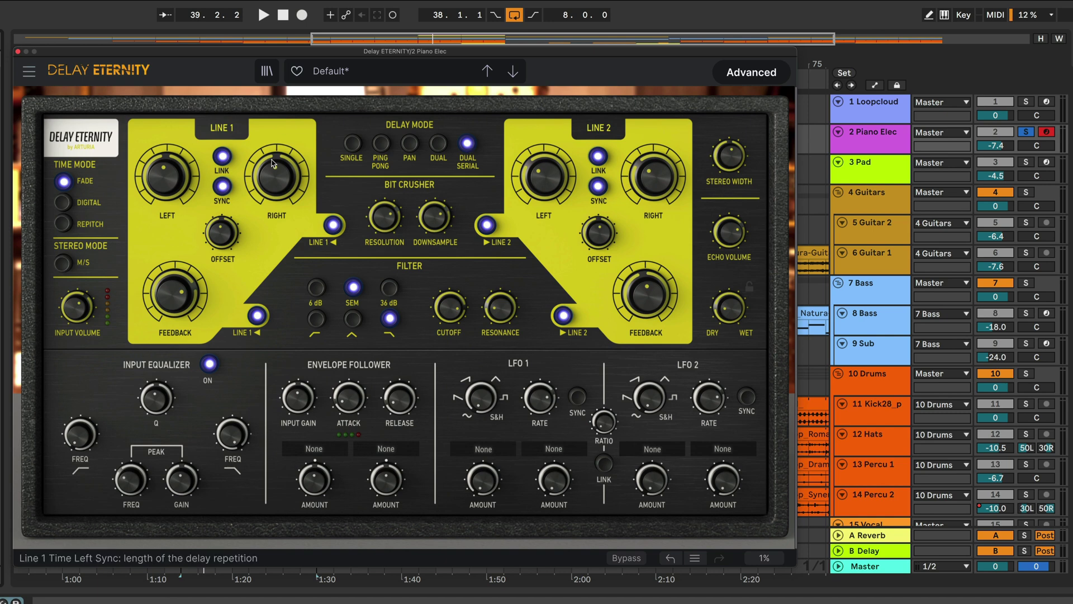
pyautogui.moveTo(272, 154)
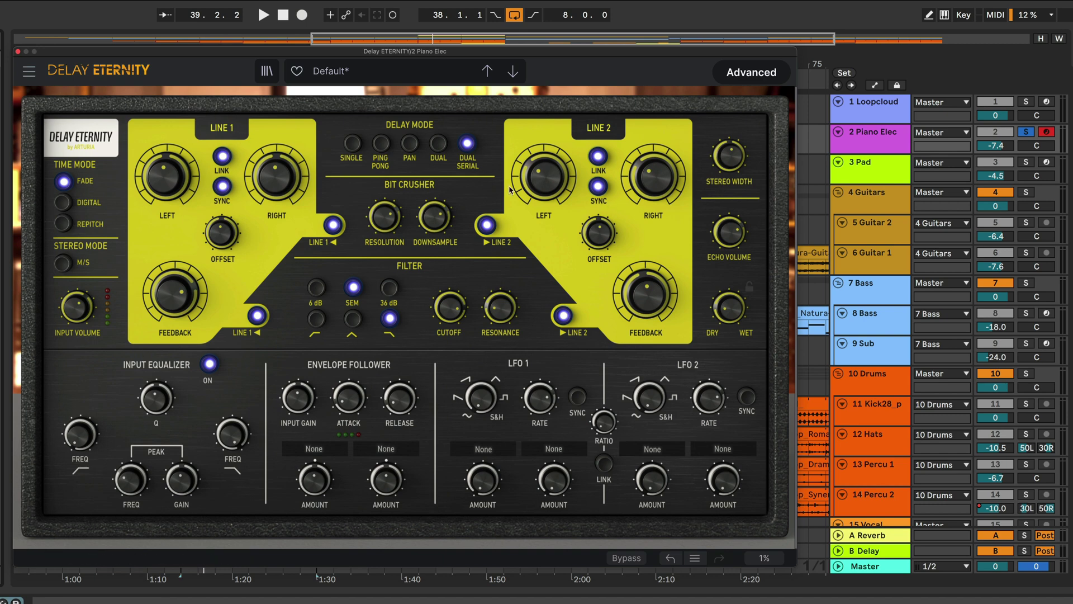
pyautogui.press('space')
pyautogui.moveTo(258, 190); pyautogui.dragTo(258, 177)
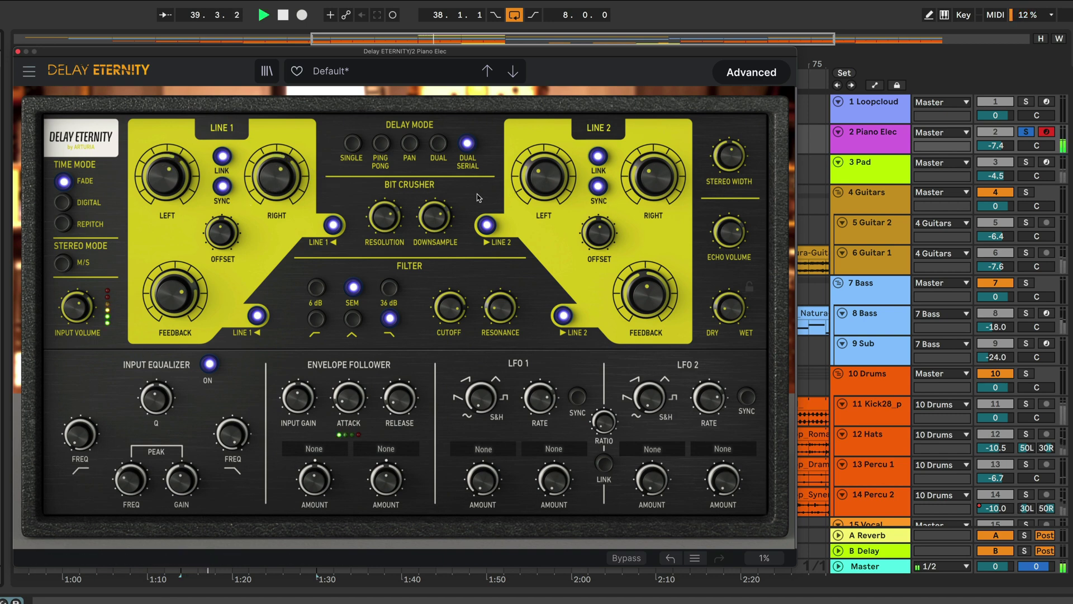
pyautogui.press('space')
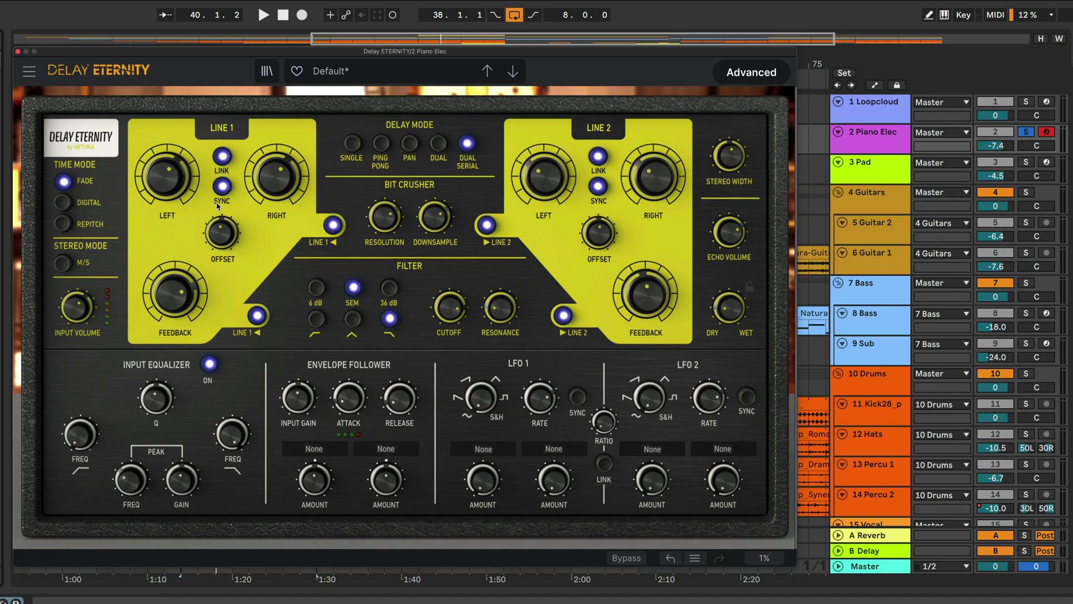
# Step: Unlink Line 1's left and right times and audition separate synced times, trying 1/2.t and 1/4.d on the right side
pyautogui.moveTo(175, 192)
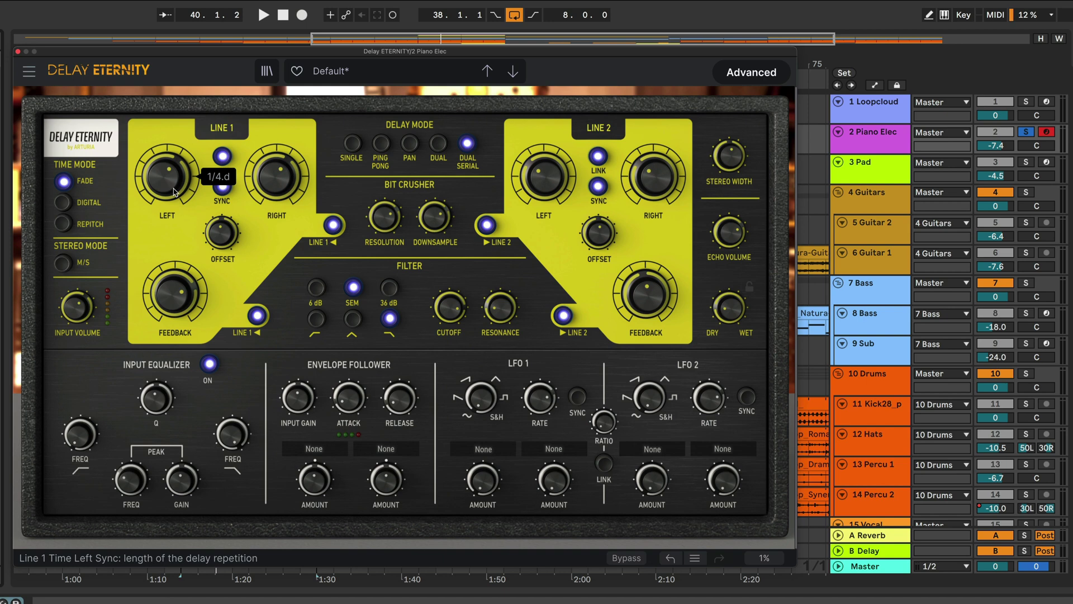
pyautogui.moveTo(175, 192)
pyautogui.mouseDown()
pyautogui.moveTo(175, 167)
pyautogui.moveTo(171, 189)
pyautogui.mouseUp()
pyautogui.click(222, 157)
pyautogui.moveTo(284, 179); pyautogui.dragTo(284, 185)
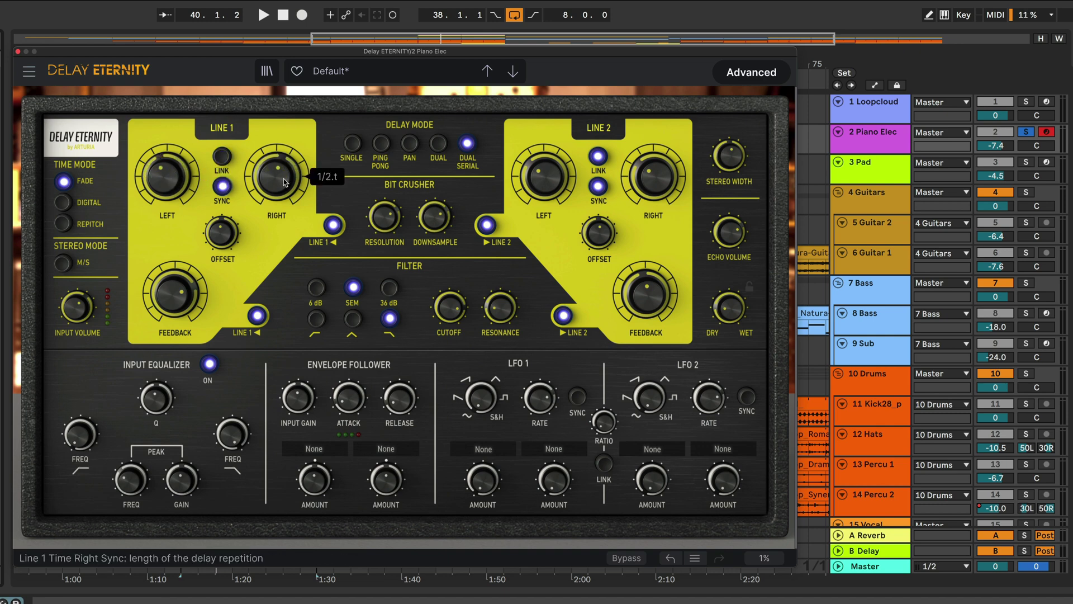
pyautogui.press('space')
pyautogui.moveTo(175, 177); pyautogui.dragTo(175, 180)
pyautogui.moveTo(280, 180); pyautogui.dragTo(281, 176)
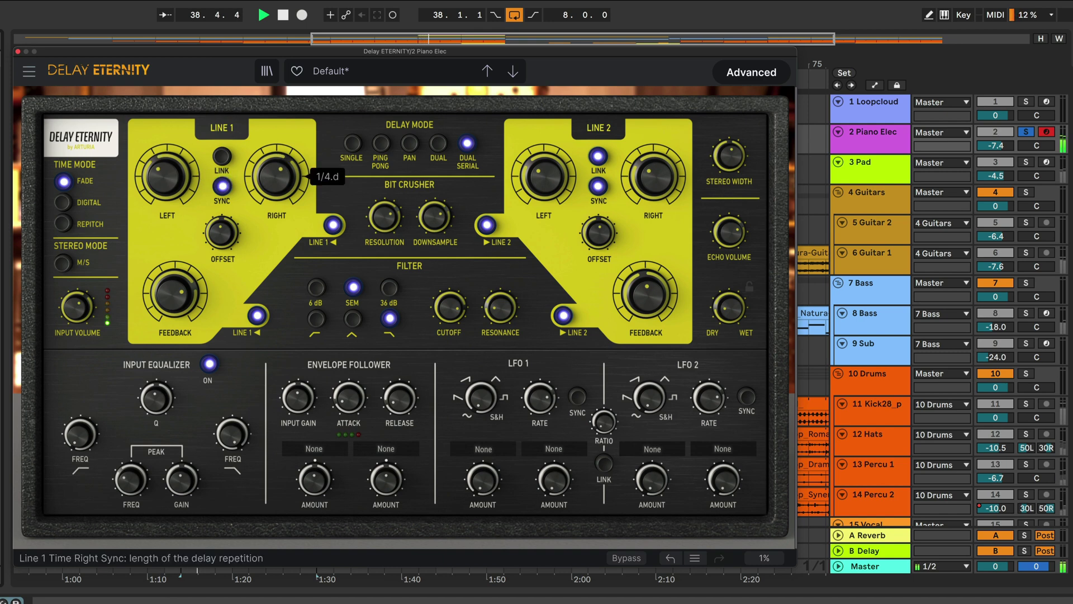
pyautogui.press('space')
# Step: Try Line 1 without tempo sync, adjusting its left time to about 170 ms and its right time, and turn sync back on
pyautogui.click(223, 187)
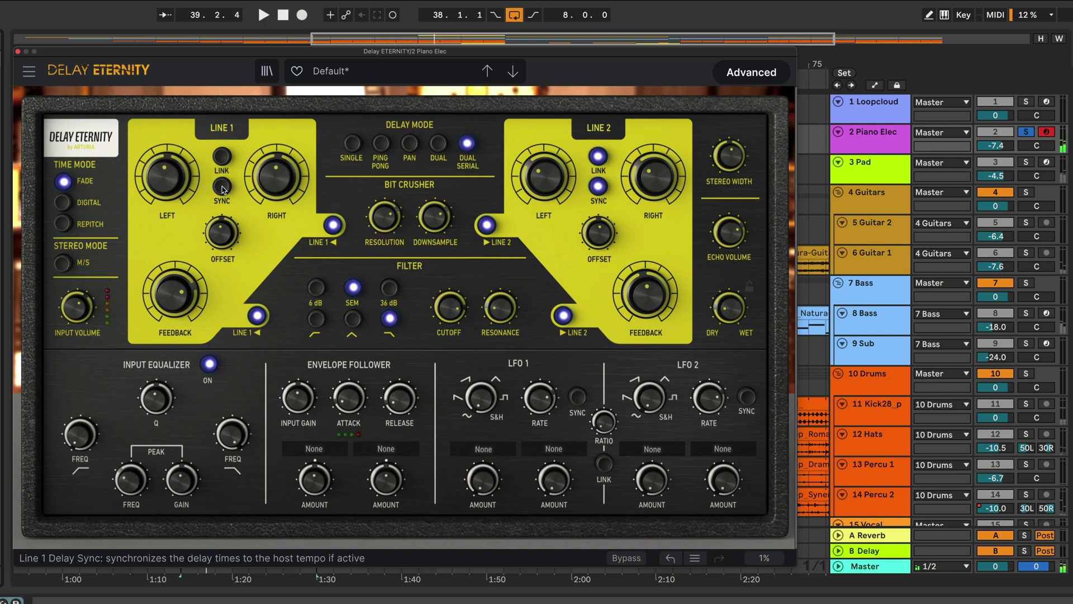
pyautogui.moveTo(175, 181); pyautogui.dragTo(175, 183)
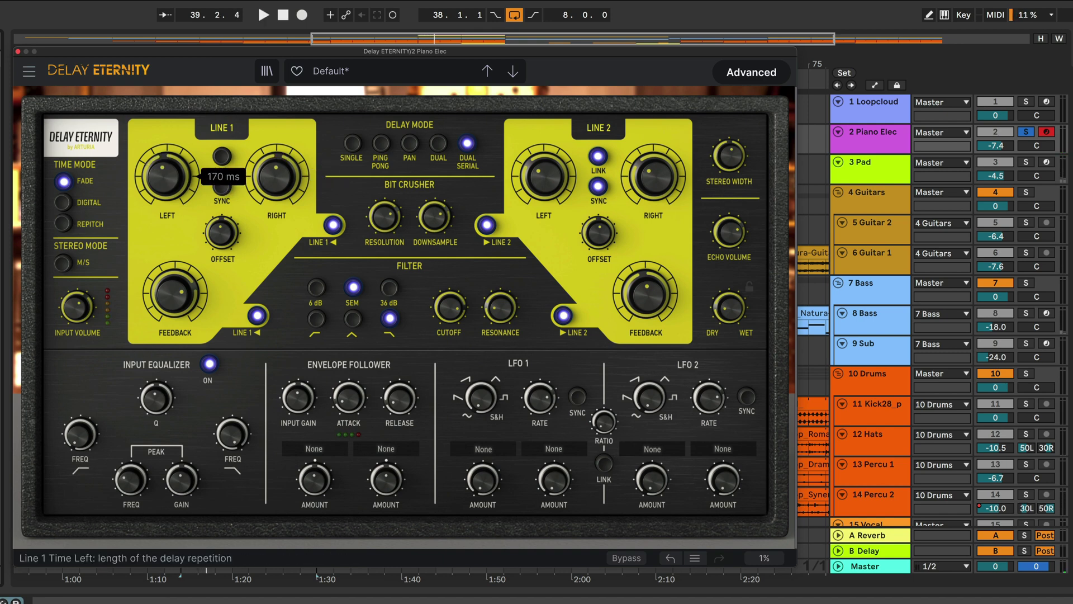
pyautogui.moveTo(276, 177); pyautogui.dragTo(276, 173)
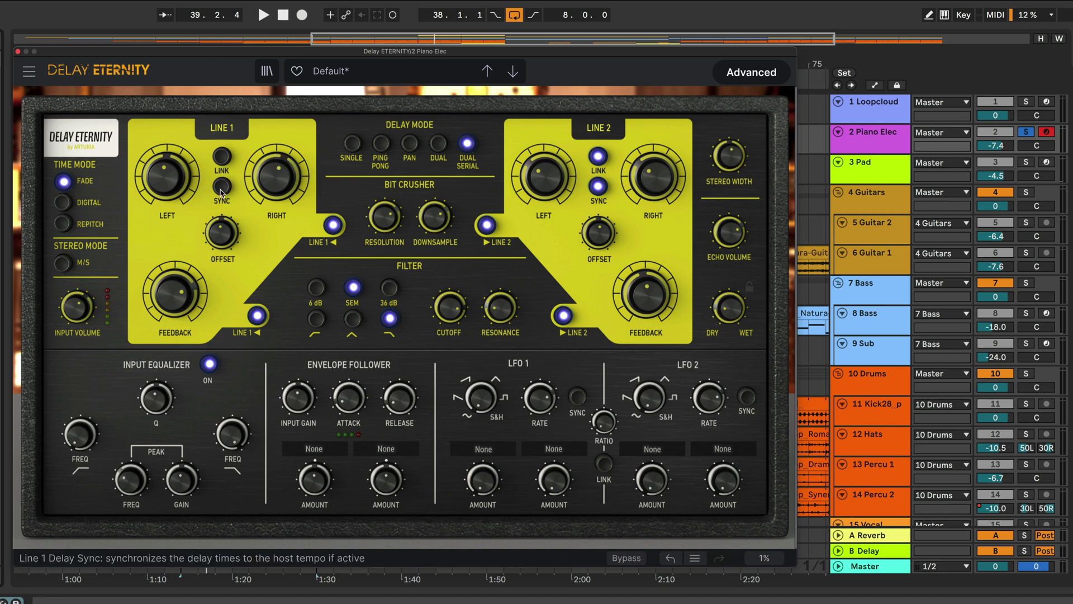
pyautogui.click(221, 189)
# Step: Set Line 1's left delay time to 1/4 and relink the right side to it
pyautogui.moveTo(165, 179); pyautogui.dragTo(165, 179)
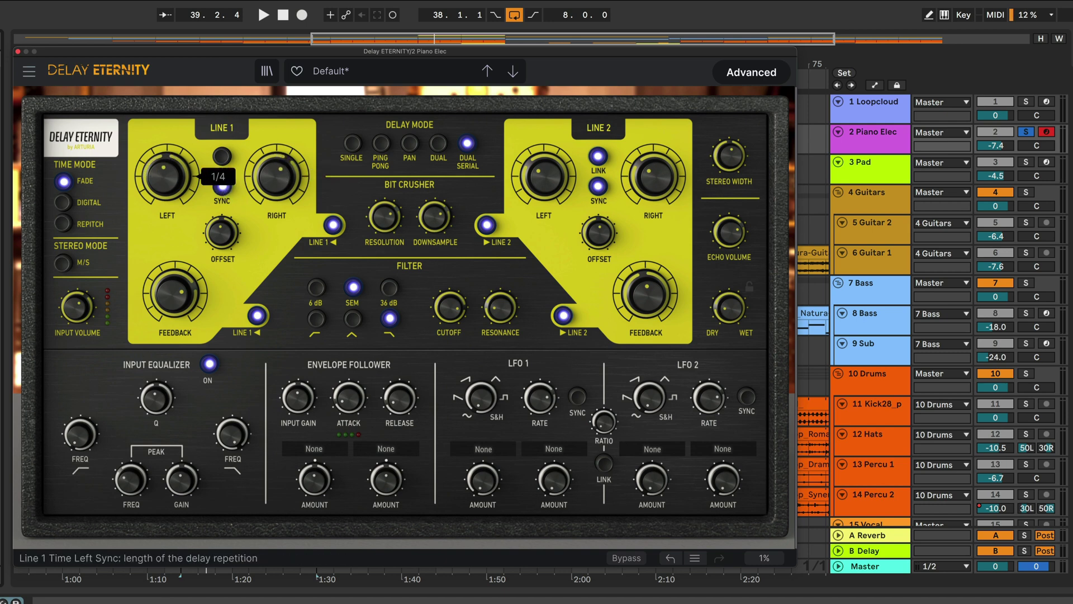
pyautogui.moveTo(265, 178); pyautogui.dragTo(265, 179)
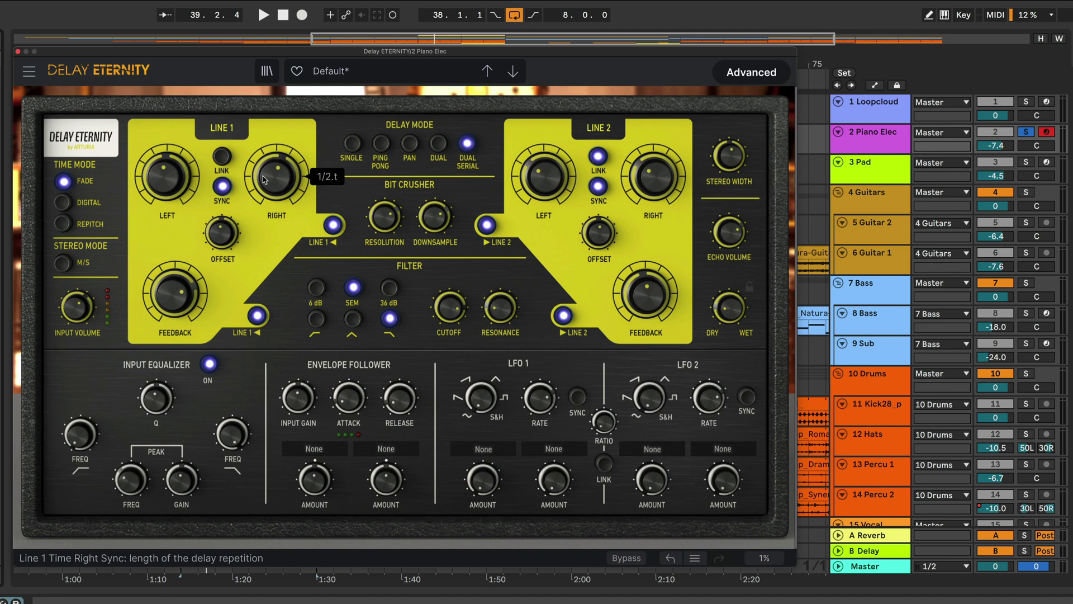
pyautogui.click(222, 156)
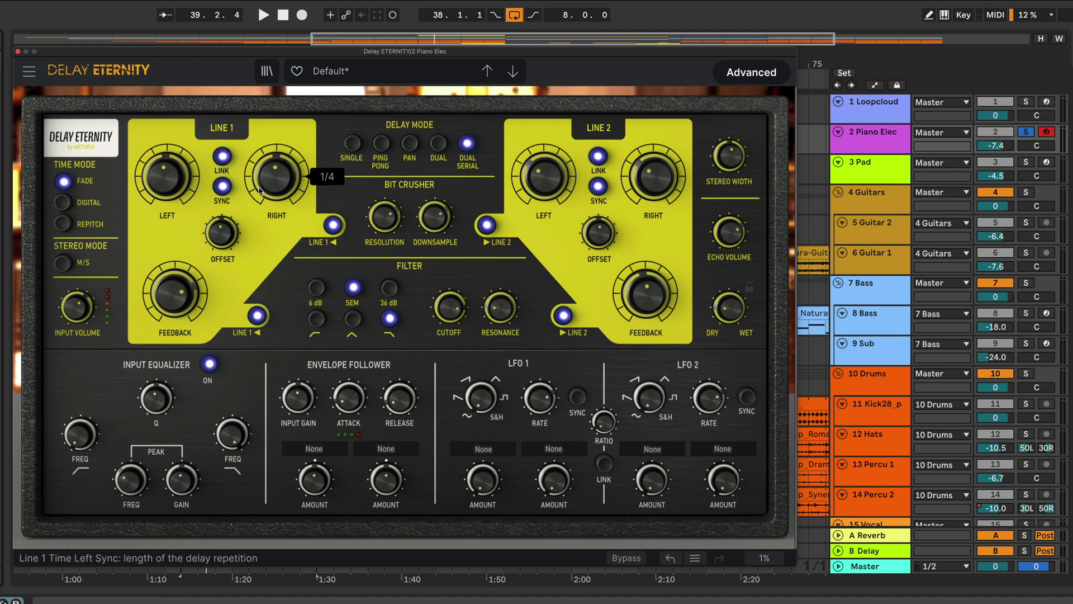
# Step: Try Line 1's stereo time Offset in the negative range on the playing loop, and reset it to 0.00
pyautogui.moveTo(228, 237)
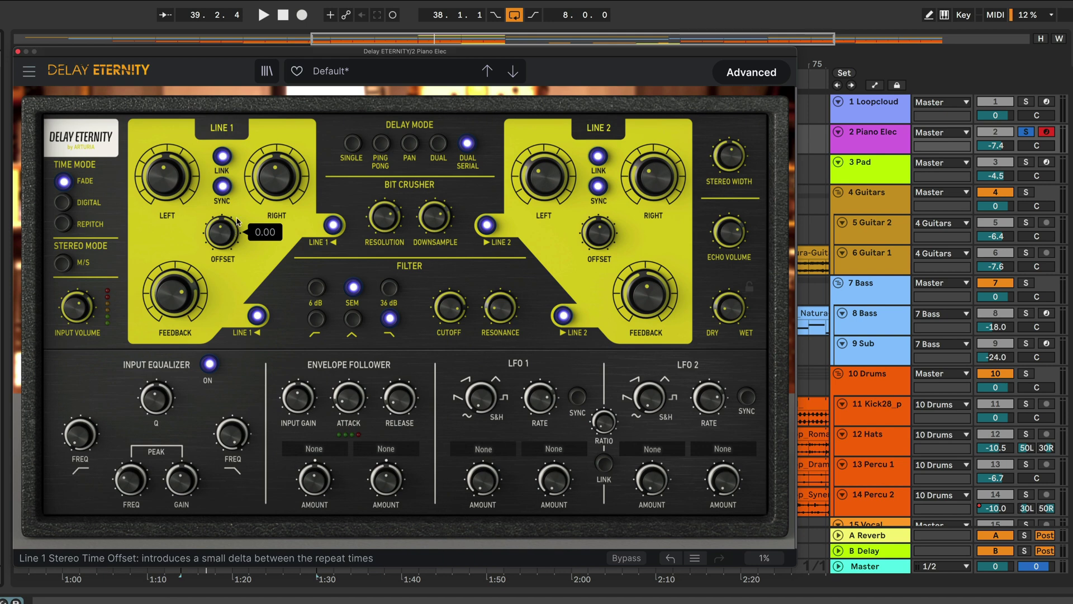
pyautogui.press('space')
pyautogui.moveTo(222, 232); pyautogui.dragTo(222, 289)
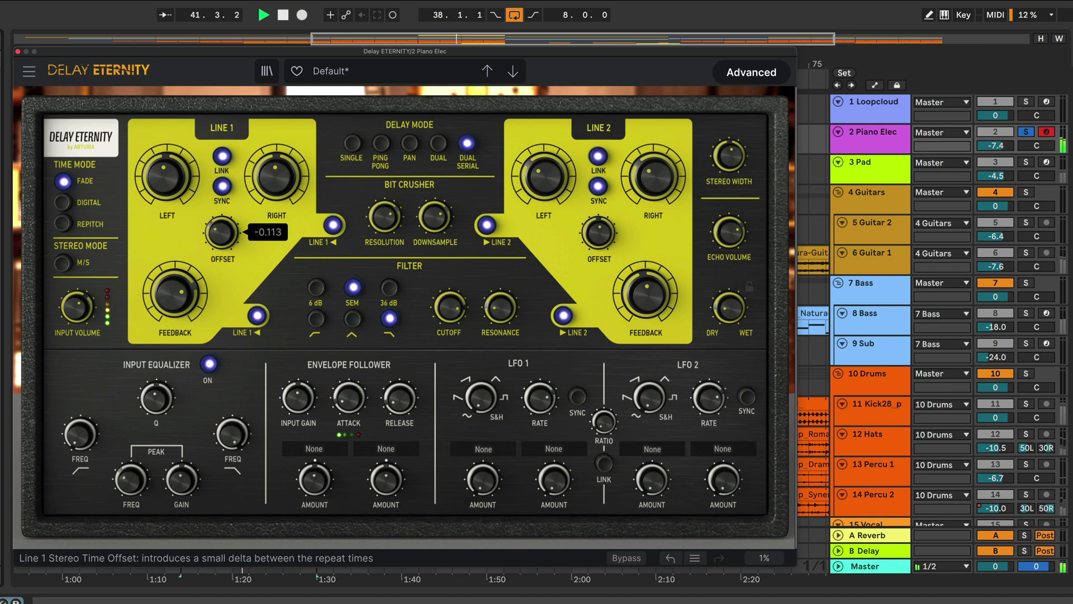
pyautogui.doubleClick(224, 233)
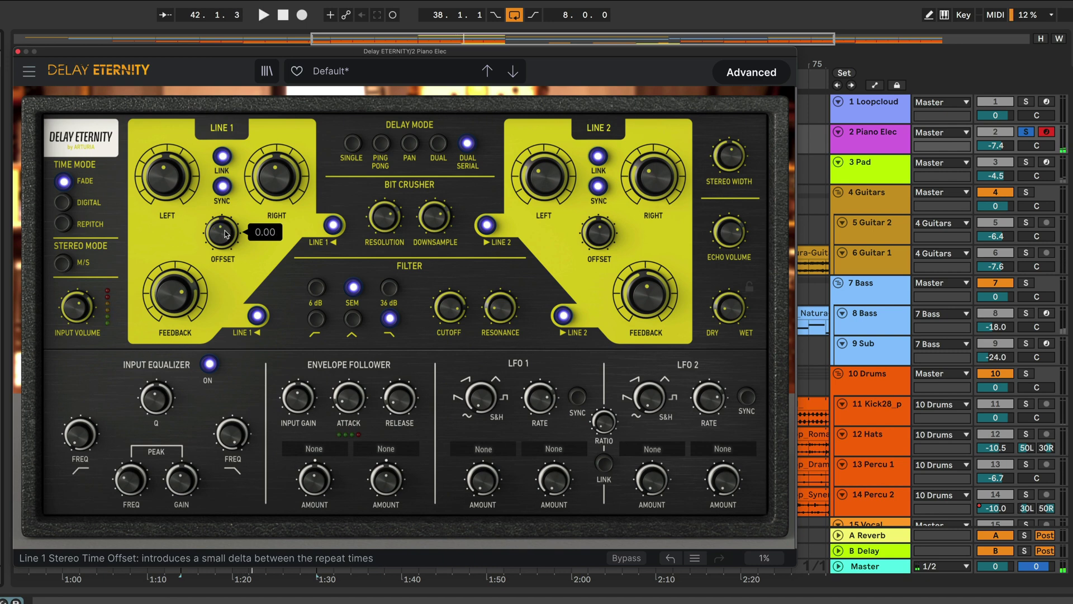
# Step: Try a higher Line 1 Feedback on the playing loop, stop playback and readjust the Feedback
pyautogui.moveTo(186, 297)
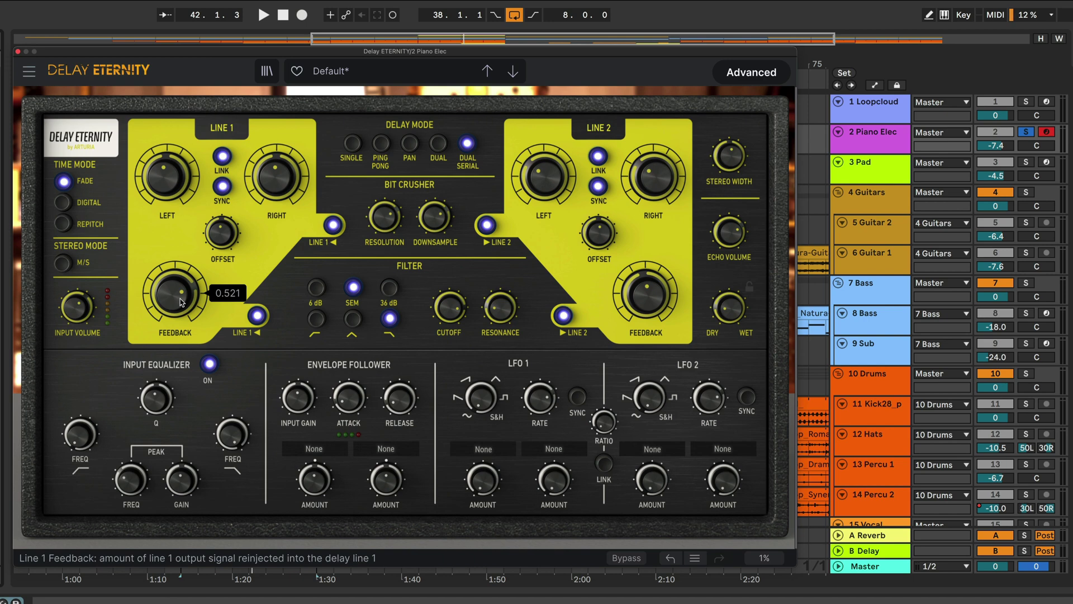
pyautogui.moveTo(181, 303); pyautogui.dragTo(182, 239)
pyautogui.press('space')
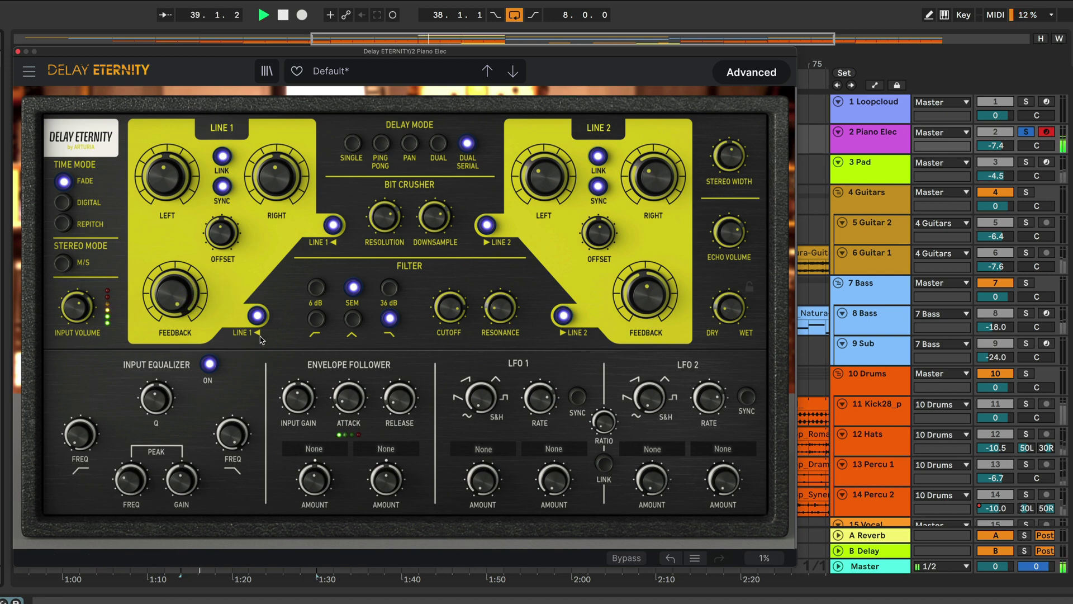
pyautogui.press('space')
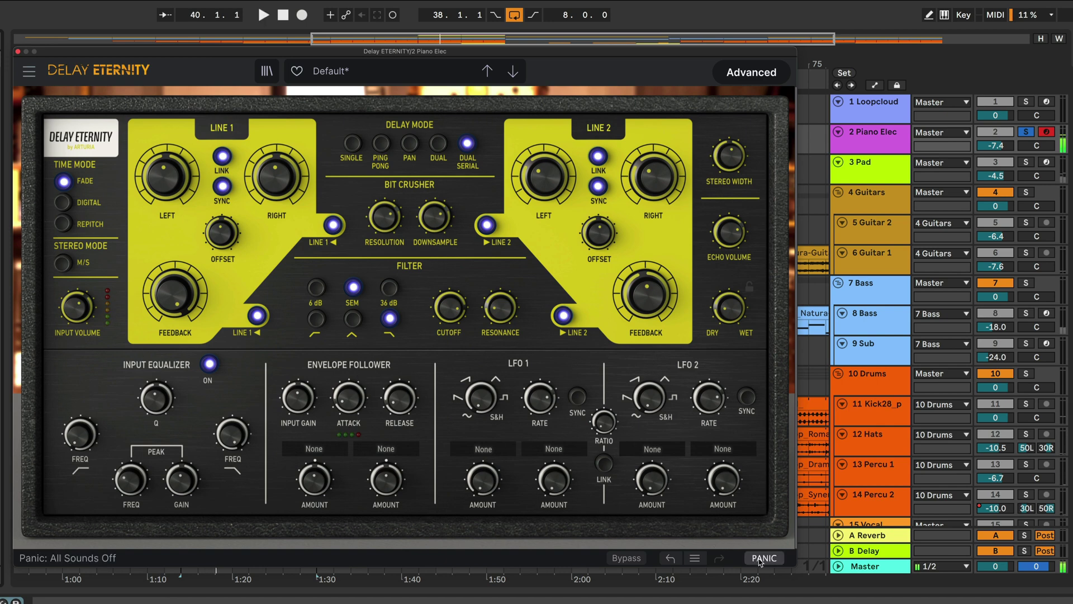
pyautogui.moveTo(179, 293)
pyautogui.mouseDown()
pyautogui.moveTo(178, 353)
pyautogui.moveTo(180, 294)
pyautogui.mouseUp()
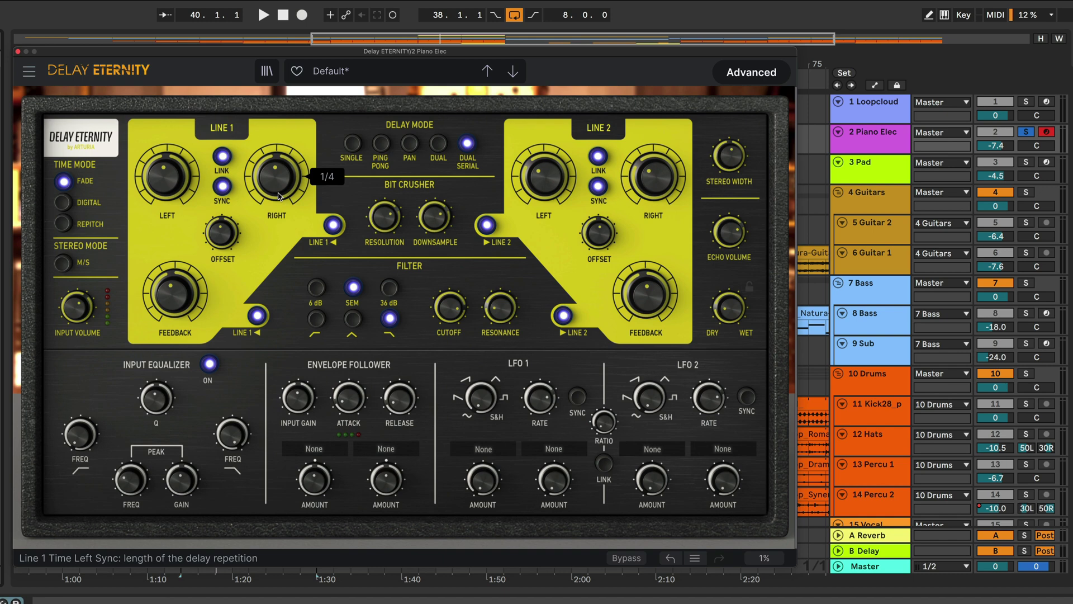
# Step: Try the Bit Crusher Resolution at about 6.82 on the playing loop, switch to Single delay mode and audition the Resolution again
pyautogui.moveTo(390, 226)
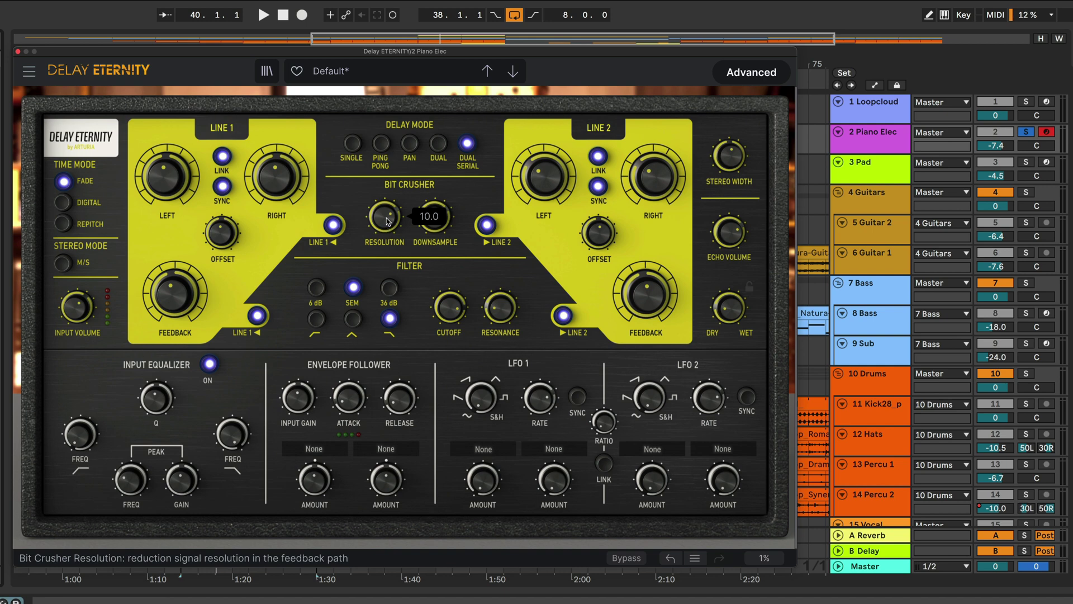
pyautogui.press('space')
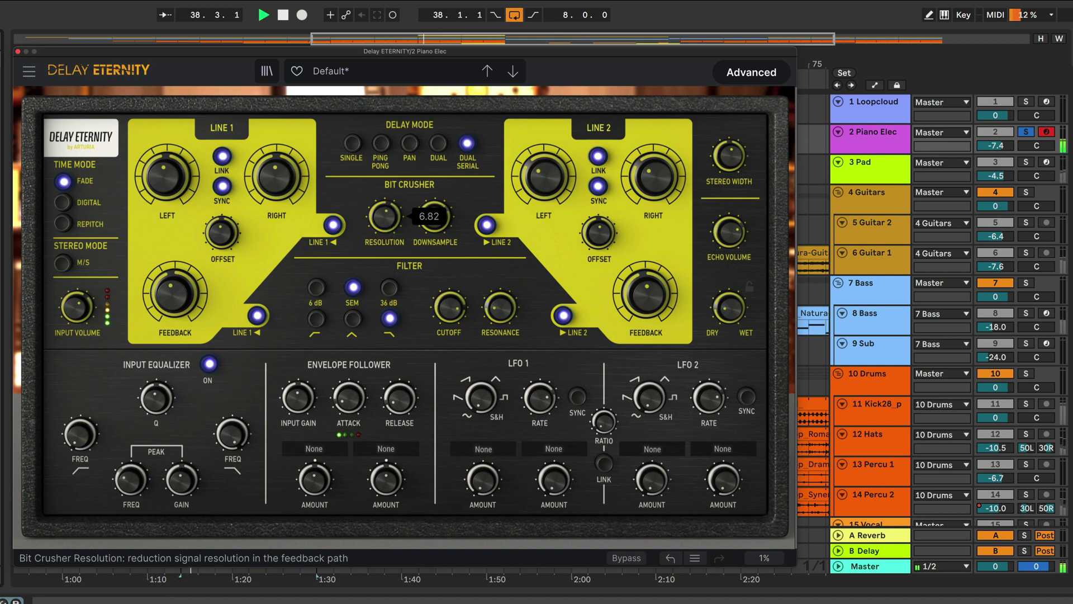
pyautogui.press('space')
pyautogui.click(351, 143)
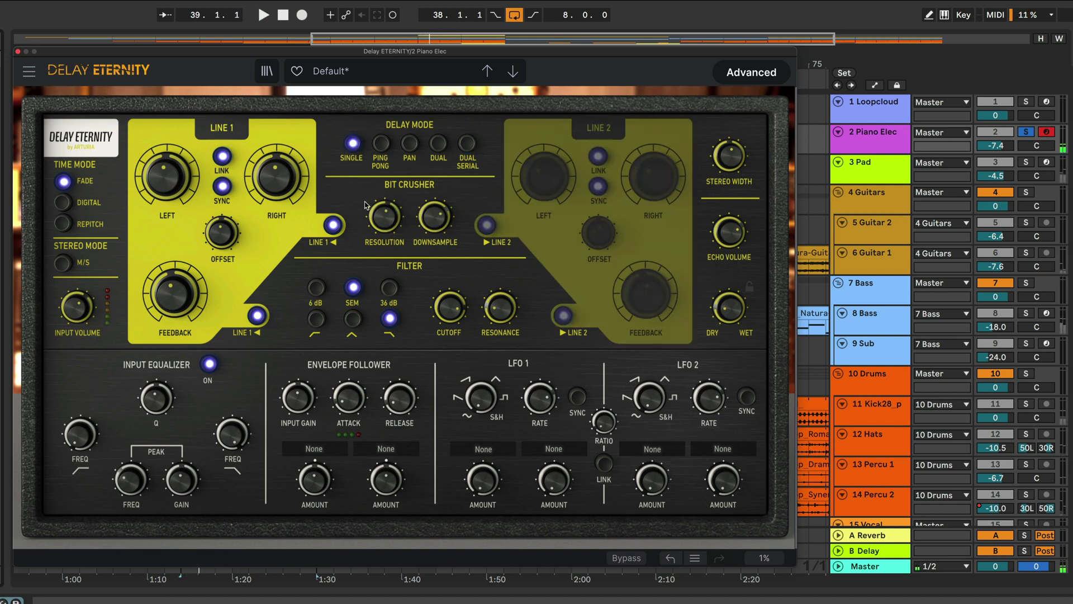
pyautogui.press('space')
pyautogui.moveTo(384, 223)
pyautogui.mouseDown()
pyautogui.moveTo(384, 254)
pyautogui.moveTo(384, 219)
pyautogui.mouseUp()
pyautogui.press('space')
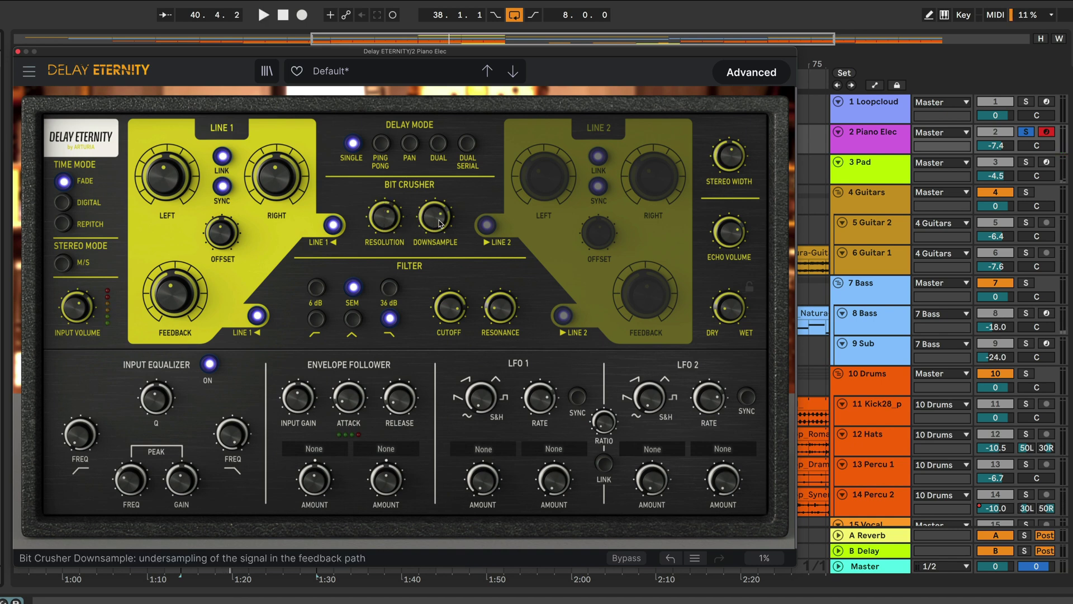
# Step: Try the Bit Crusher Downsample amount on the playing loop and stop playback
pyautogui.moveTo(438, 225)
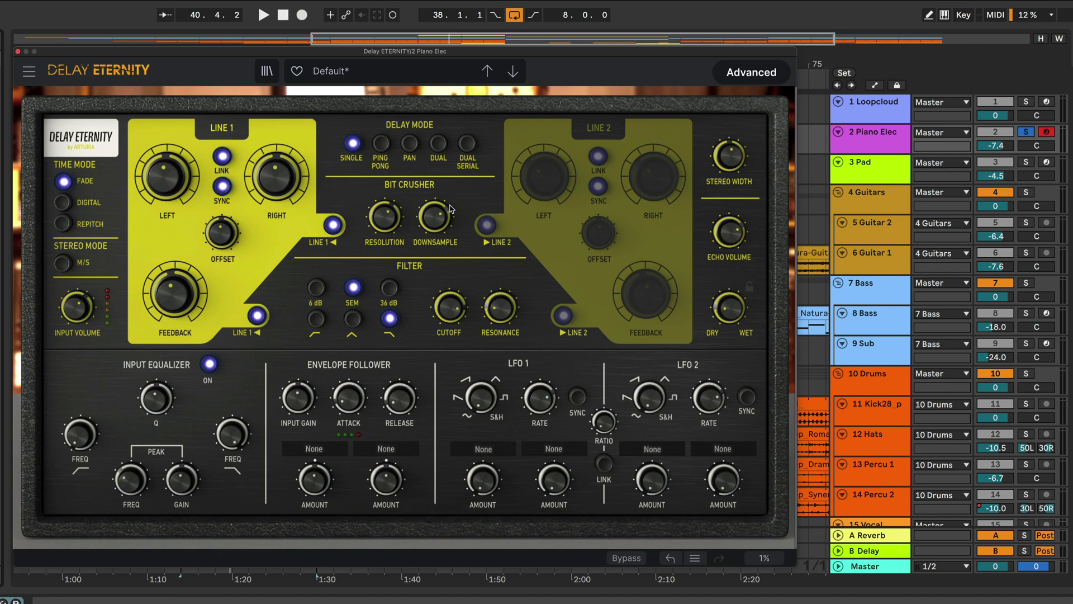
pyautogui.press('space')
pyautogui.moveTo(439, 224)
pyautogui.mouseDown()
pyautogui.moveTo(439, 152)
pyautogui.moveTo(431, 211)
pyautogui.mouseUp()
pyautogui.press('space')
# Step: Switch to Dual delay mode, keep the bit crusher enabled on both Line 1 and Line 2, and audition the loop
pyautogui.click(433, 156)
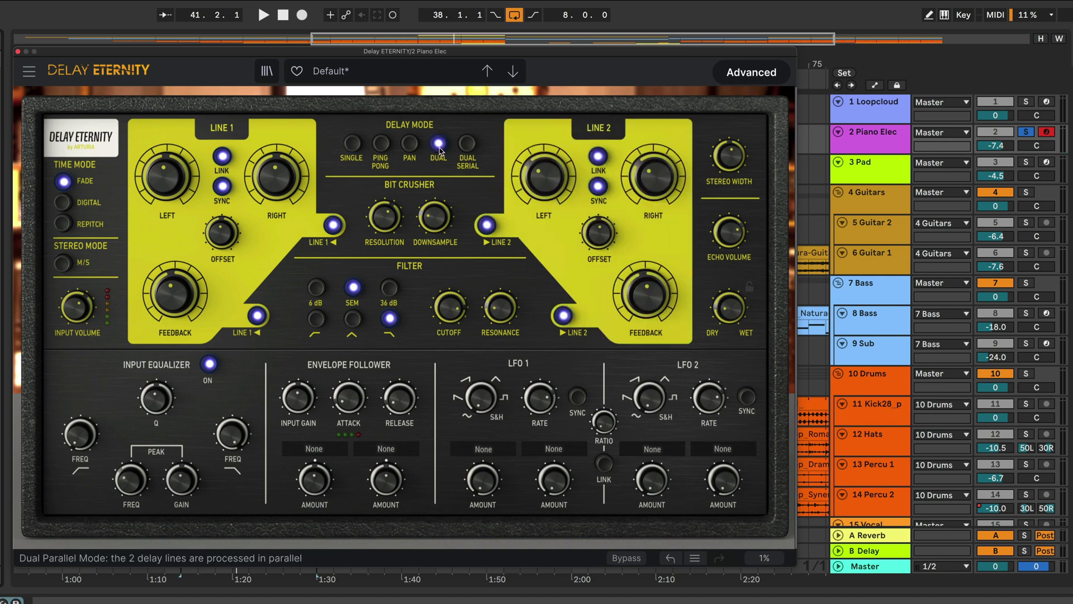
pyautogui.click(335, 227)
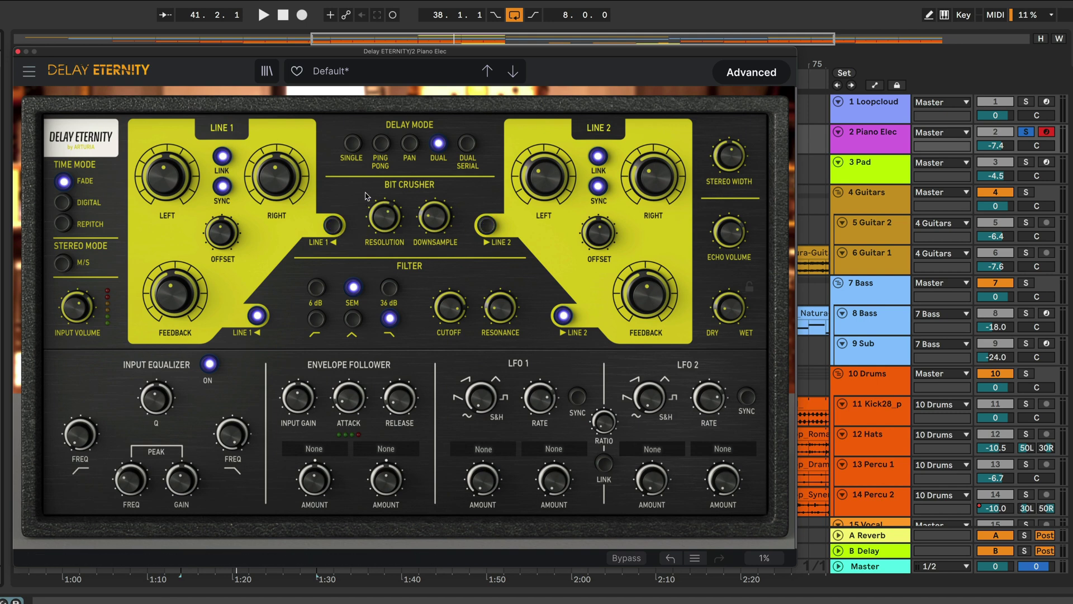
pyautogui.click(333, 225)
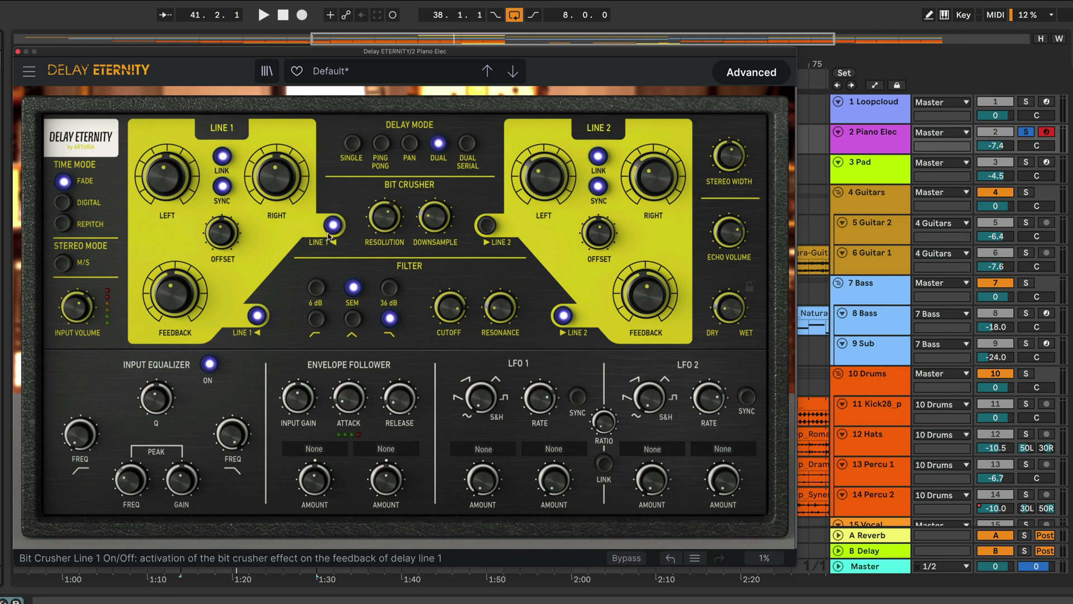
pyautogui.click(494, 231)
pyautogui.press('space')
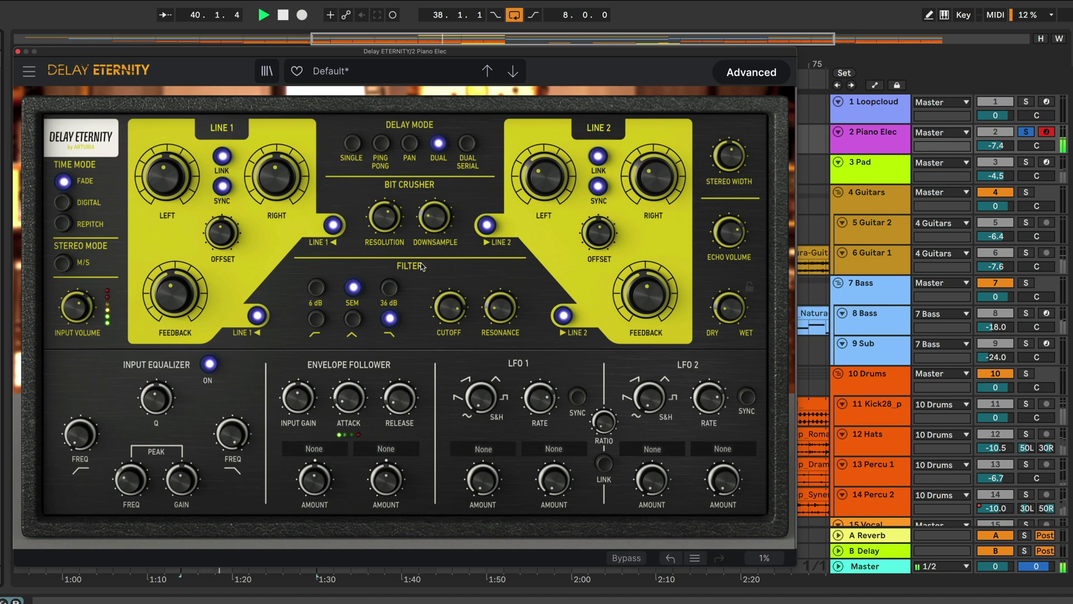
pyautogui.press('space')
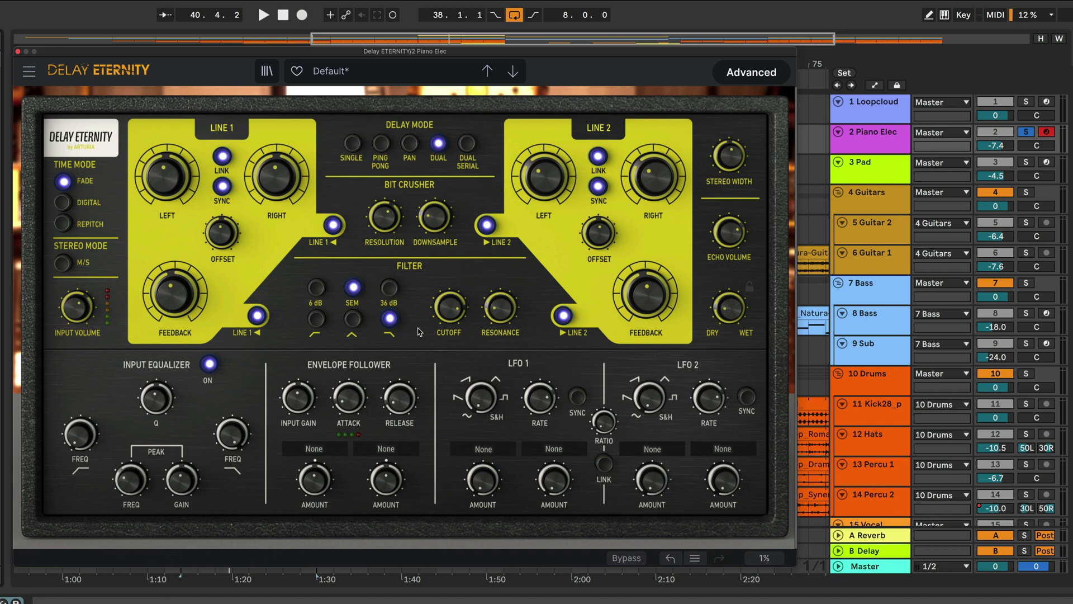
# Step: Lower the filter Cutoff to about 1787 Hz while auditioning the loop
pyautogui.moveTo(454, 320)
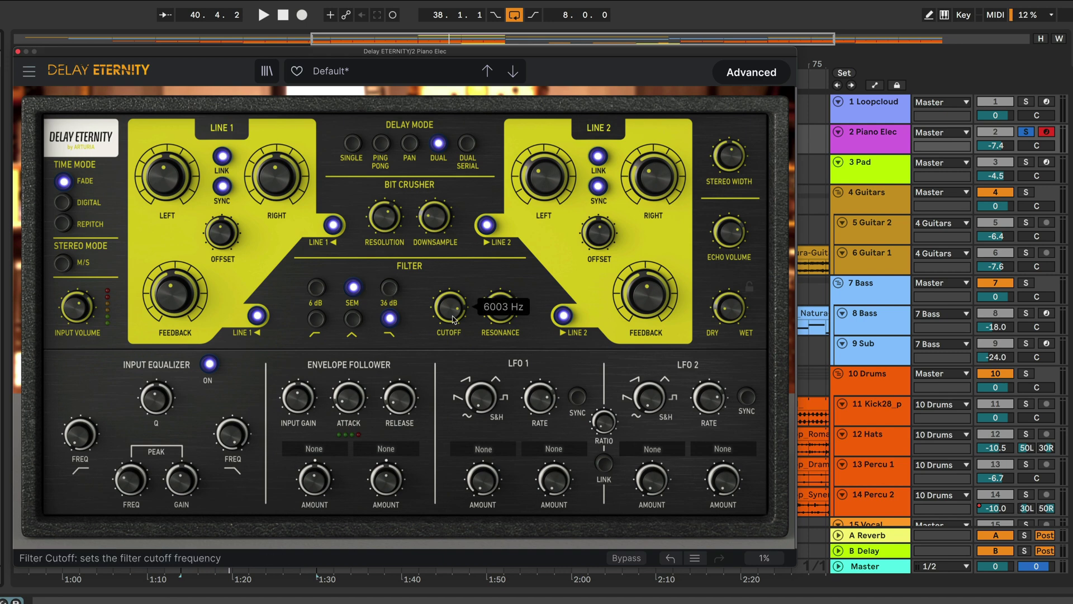
pyautogui.moveTo(452, 316)
pyautogui.mouseDown()
pyautogui.moveTo(452, 349)
pyautogui.moveTo(452, 332)
pyautogui.mouseUp()
pyautogui.press('space')
pyautogui.press('space')
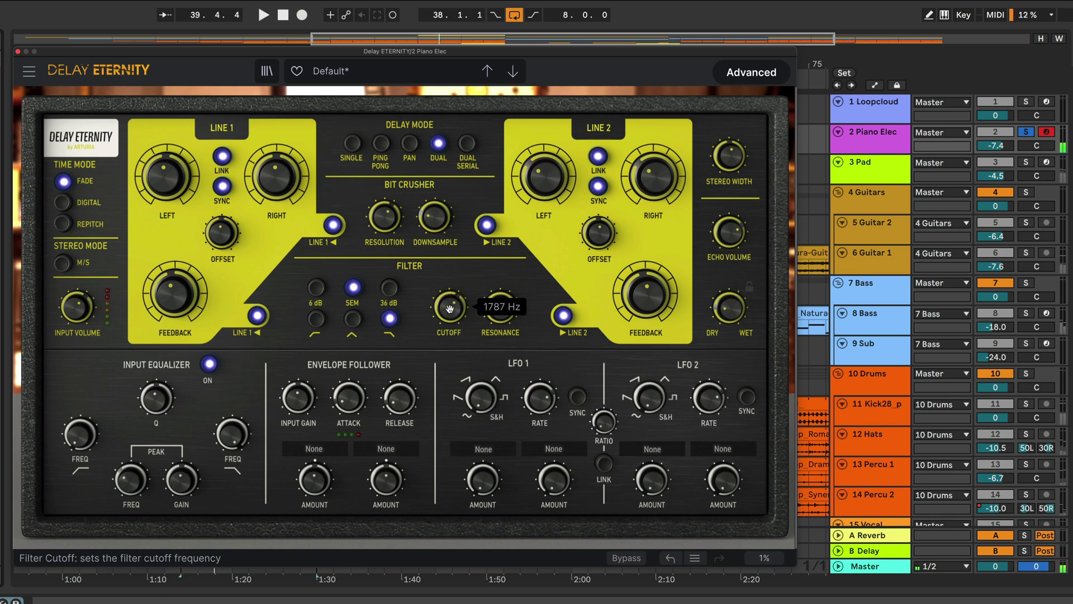
# Step: Try the 6 dB and 36 dB filter slopes, return to SEM, and turn Line 2's filter off and back on
pyautogui.moveTo(504, 320)
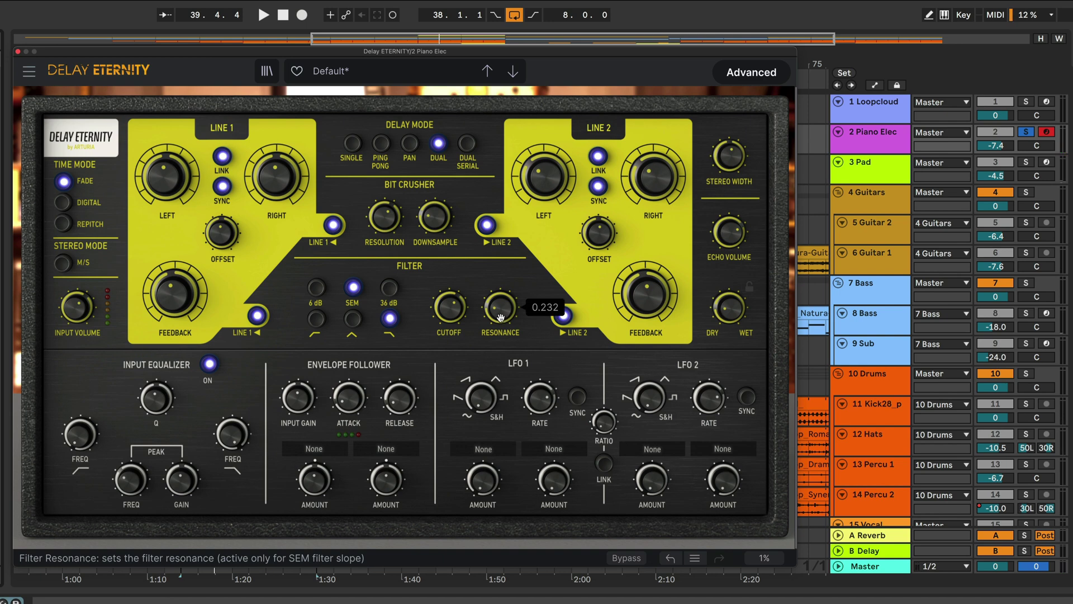
pyautogui.click(316, 288)
pyautogui.click(389, 288)
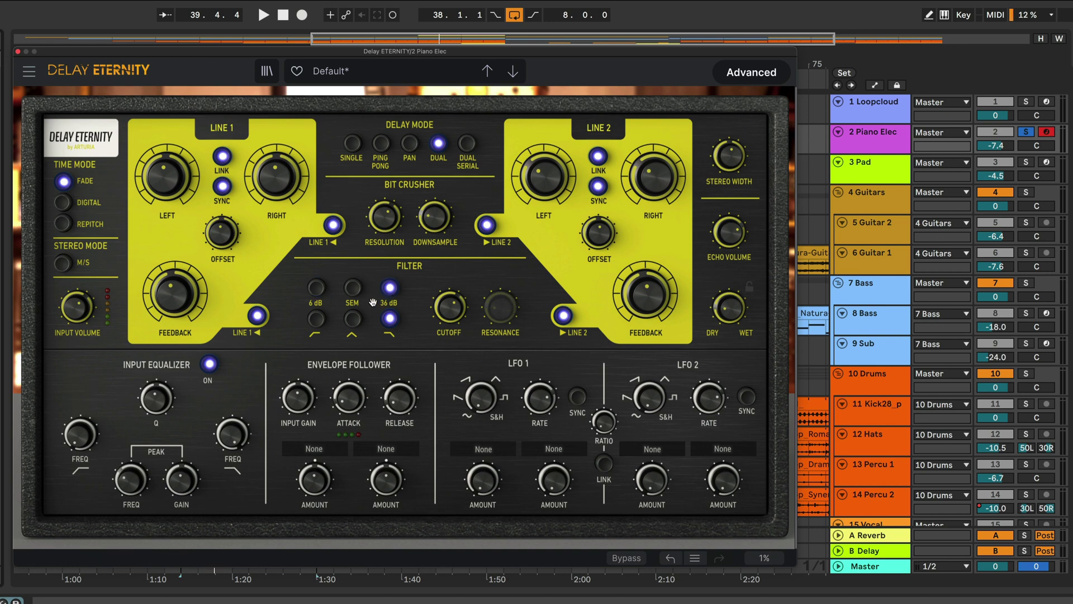
pyautogui.click(352, 287)
pyautogui.moveTo(505, 317)
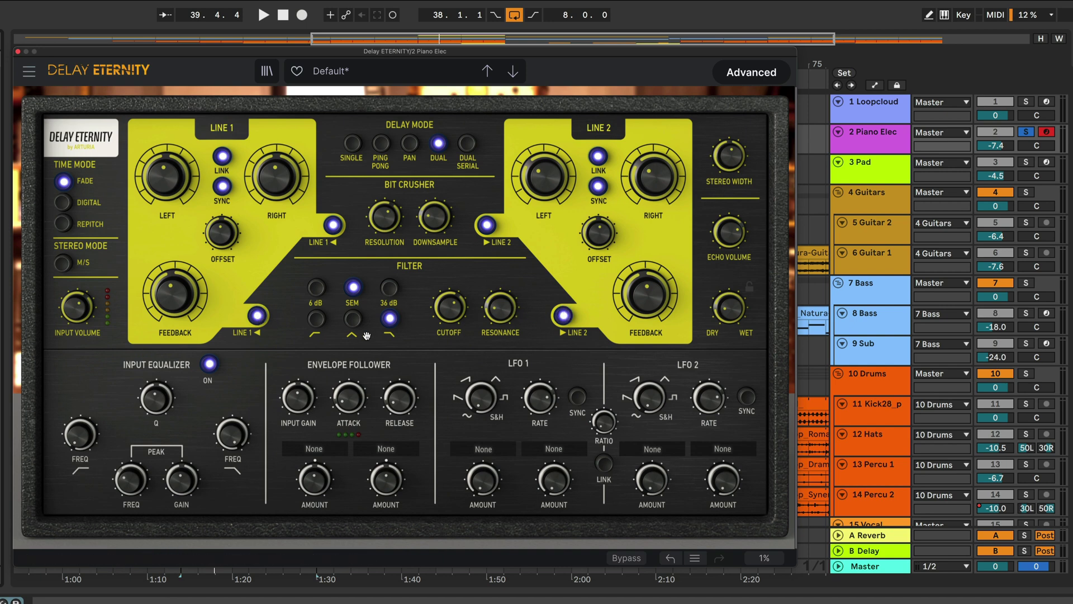
pyautogui.click(564, 316)
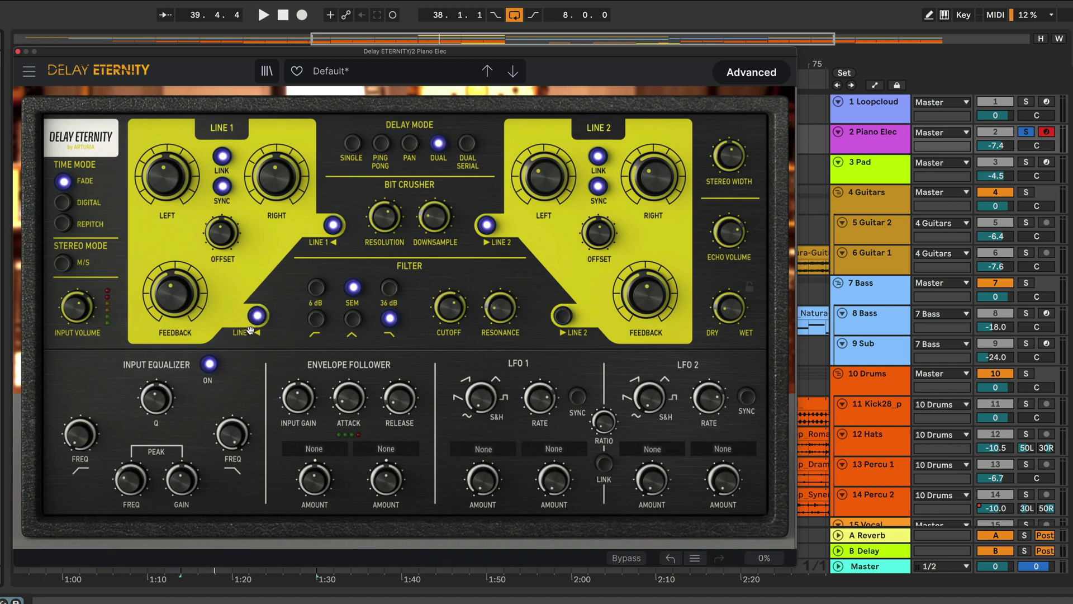
pyautogui.click(562, 316)
# Step: Try different Stereo Width settings on the playing loop and stop playback
pyautogui.moveTo(729, 165)
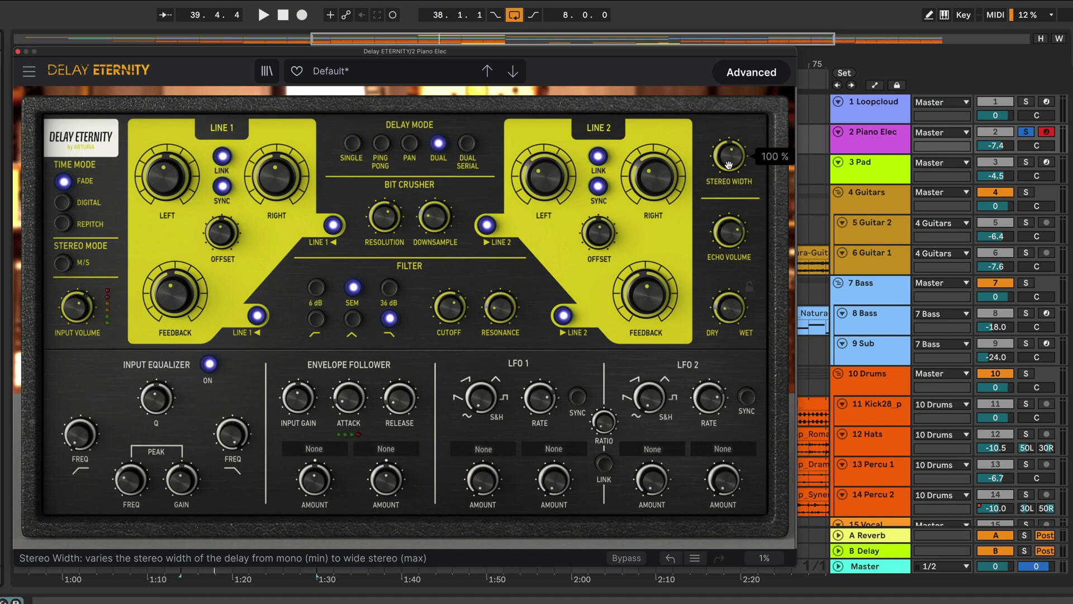
pyautogui.moveTo(731, 166); pyautogui.dragTo(731, 224)
pyautogui.press('space')
pyautogui.moveTo(728, 156); pyautogui.dragTo(731, 182)
pyautogui.press('space')
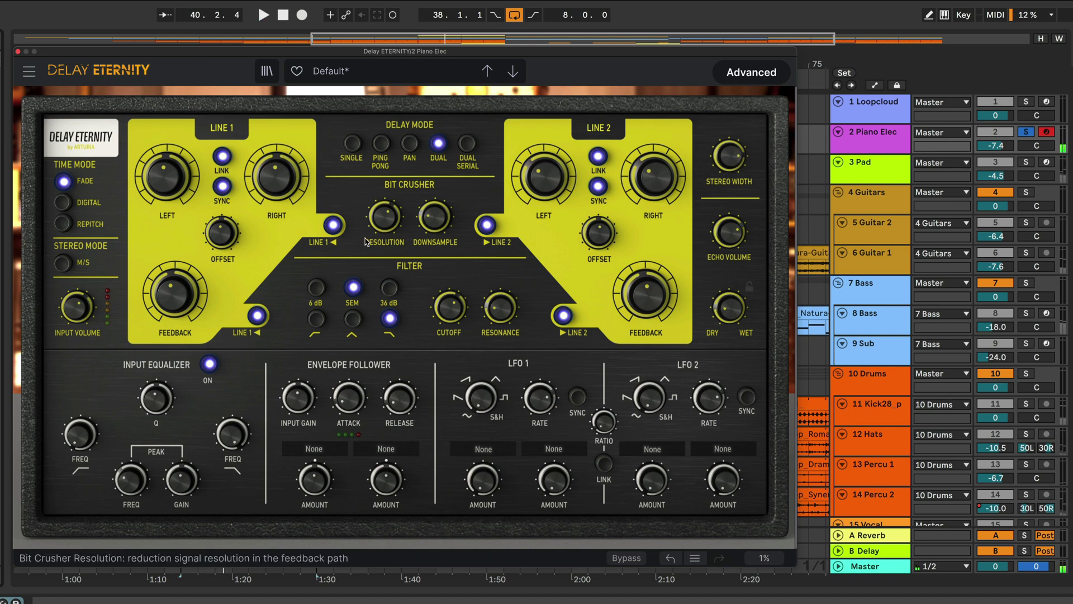
# Step: Turn off the bit crusher and the filter for both Line 1 and Line 2
pyautogui.moveTo(374, 223)
pyautogui.click(334, 225)
pyautogui.click(487, 225)
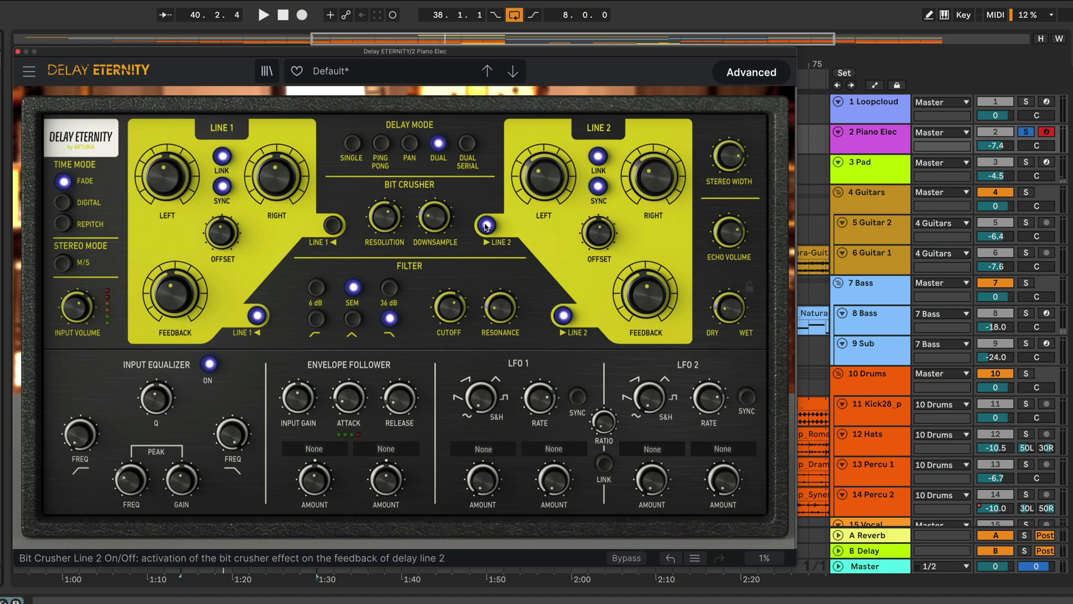
pyautogui.click(562, 316)
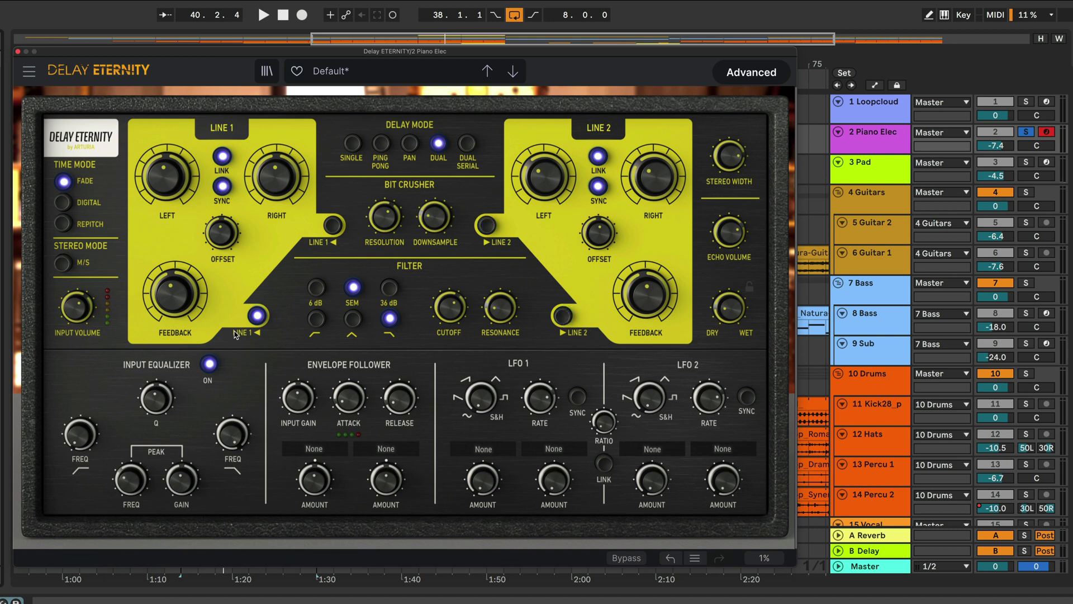
pyautogui.click(257, 316)
# Step: Vary the Stereo Width up to about 193 % on the playing loop and try the Echo Volume at about -2.95 dB
pyautogui.press('space')
pyautogui.moveTo(728, 157)
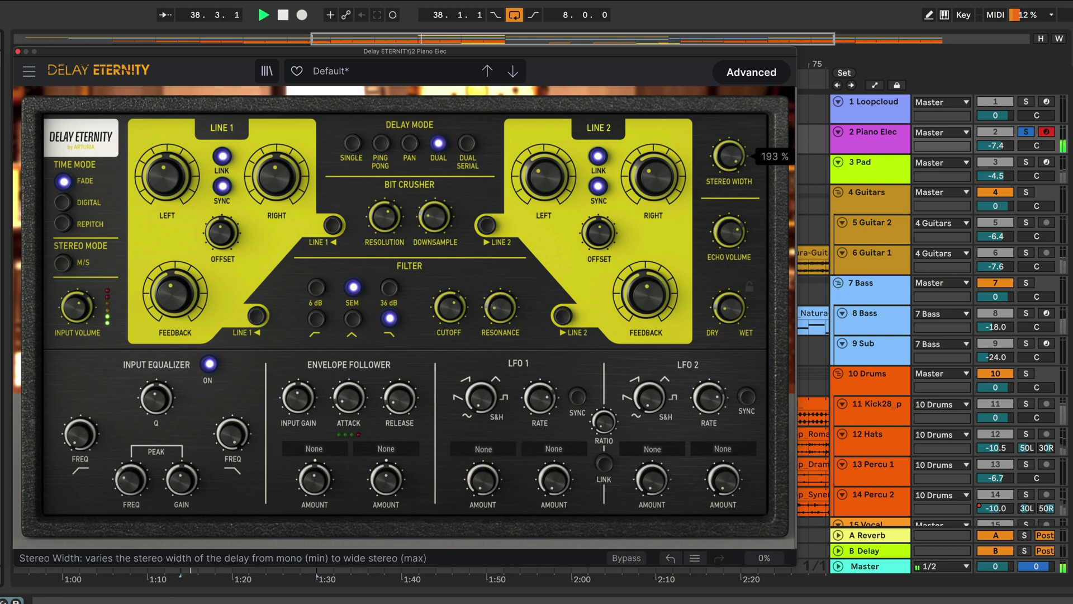
pyautogui.moveTo(729, 156); pyautogui.dragTo(729, 213)
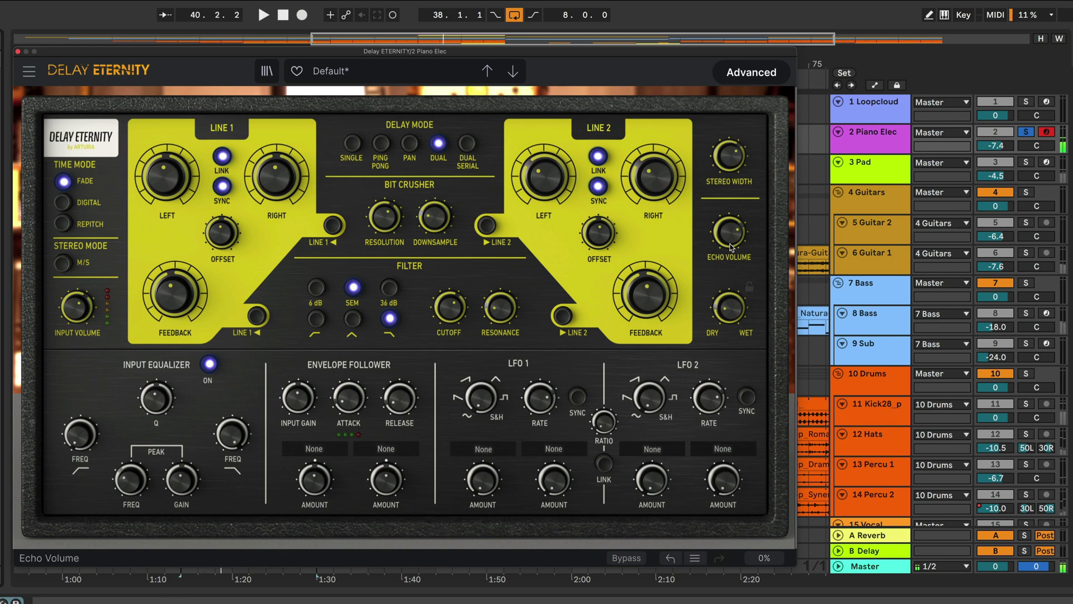
pyautogui.moveTo(729, 244)
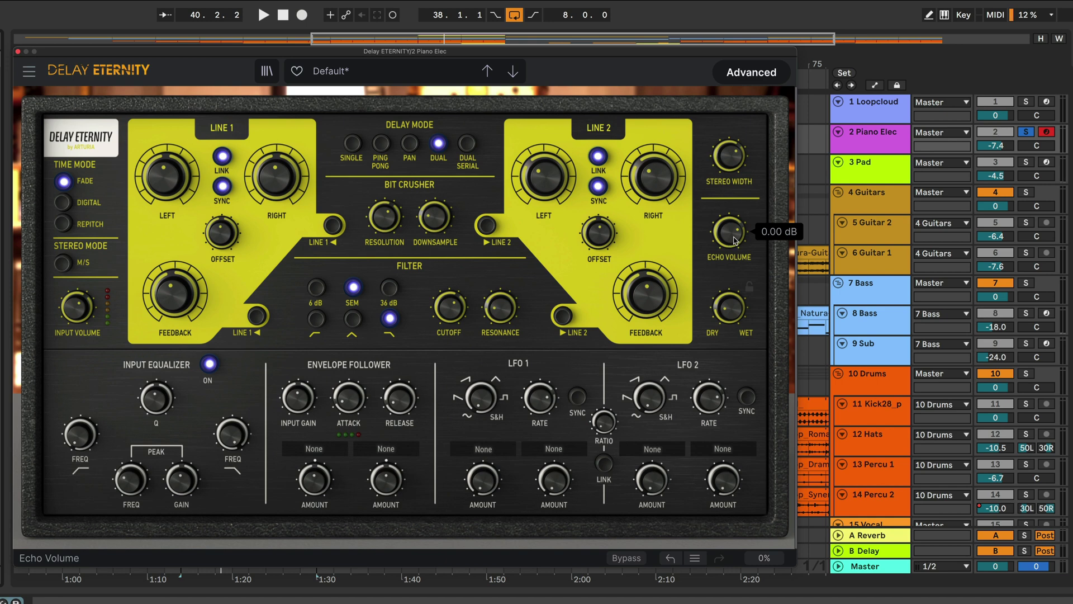
pyautogui.moveTo(736, 240)
pyautogui.mouseDown()
pyautogui.moveTo(736, 296)
pyautogui.moveTo(733, 246)
pyautogui.mouseUp()
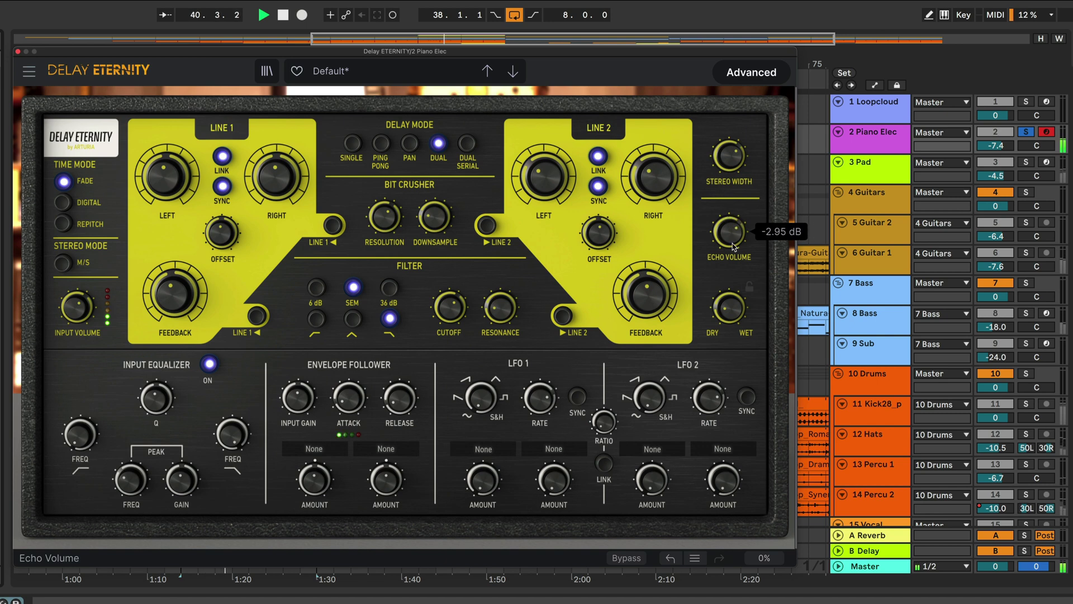
# Step: Lock and unlock the Dry/Wet mix, then hide the Advanced section and show it again
pyautogui.moveTo(736, 314)
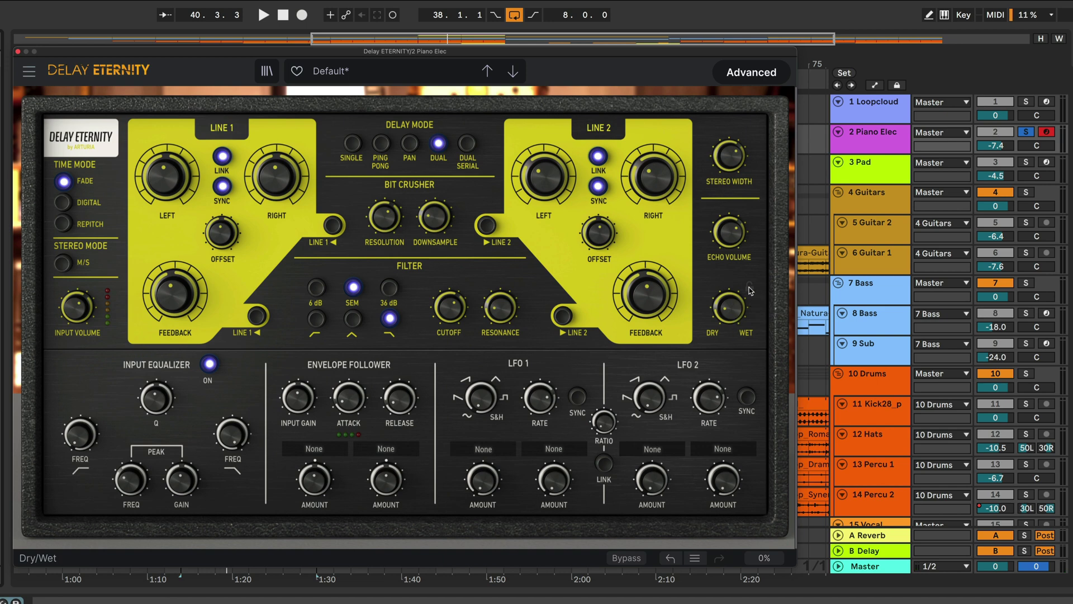
pyautogui.click(749, 288)
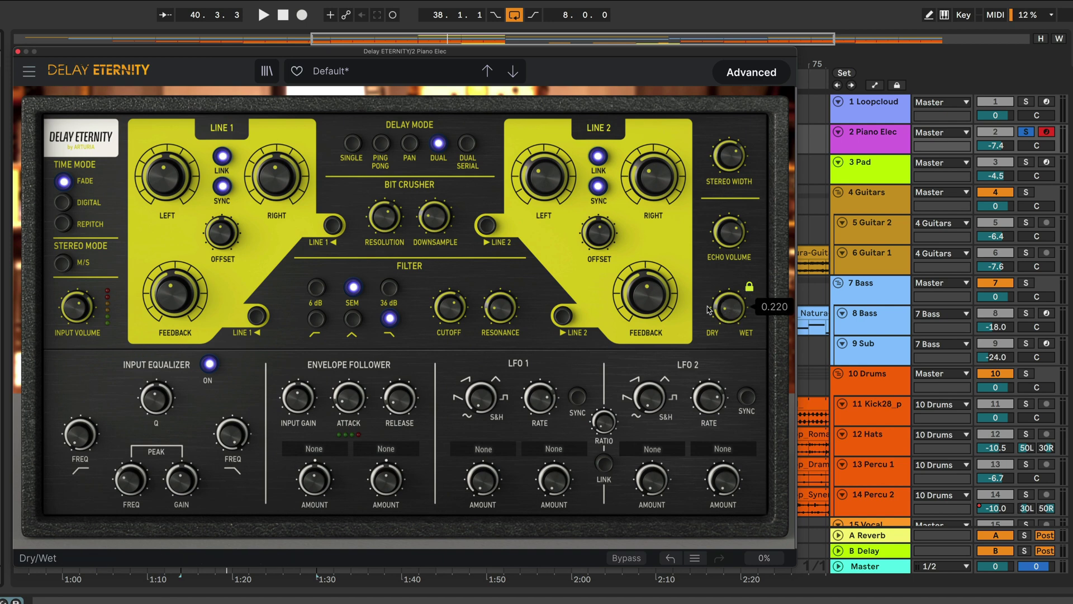
pyautogui.click(745, 288)
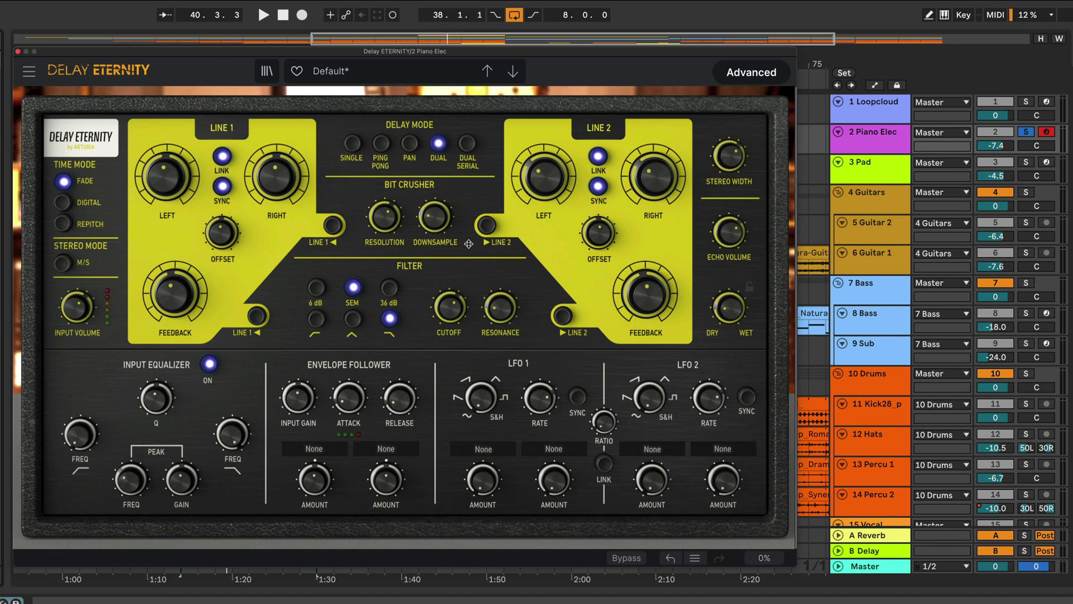
pyautogui.click(746, 77)
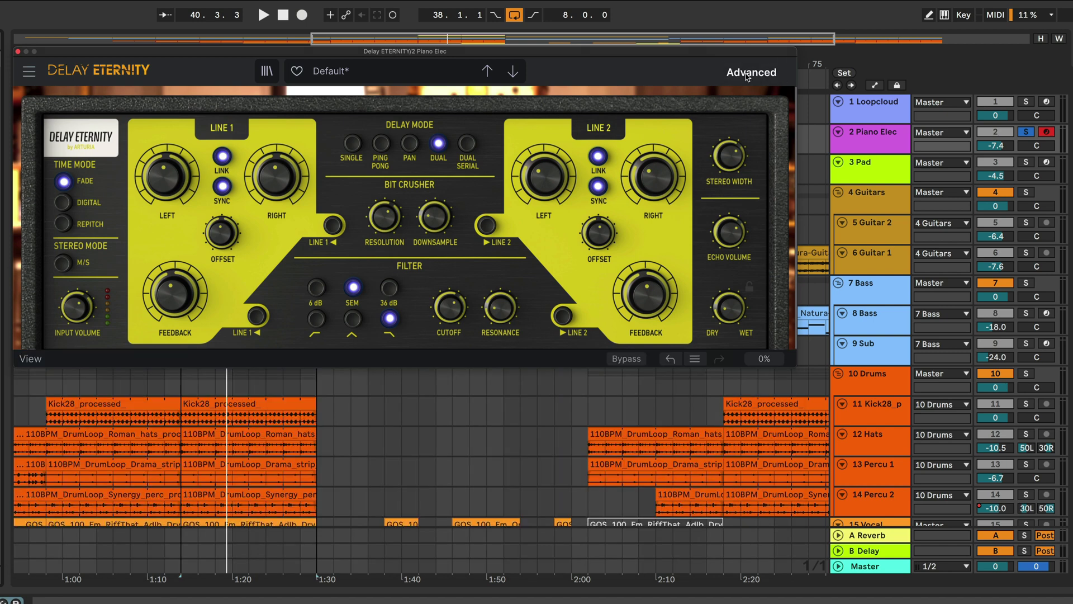
pyautogui.click(745, 77)
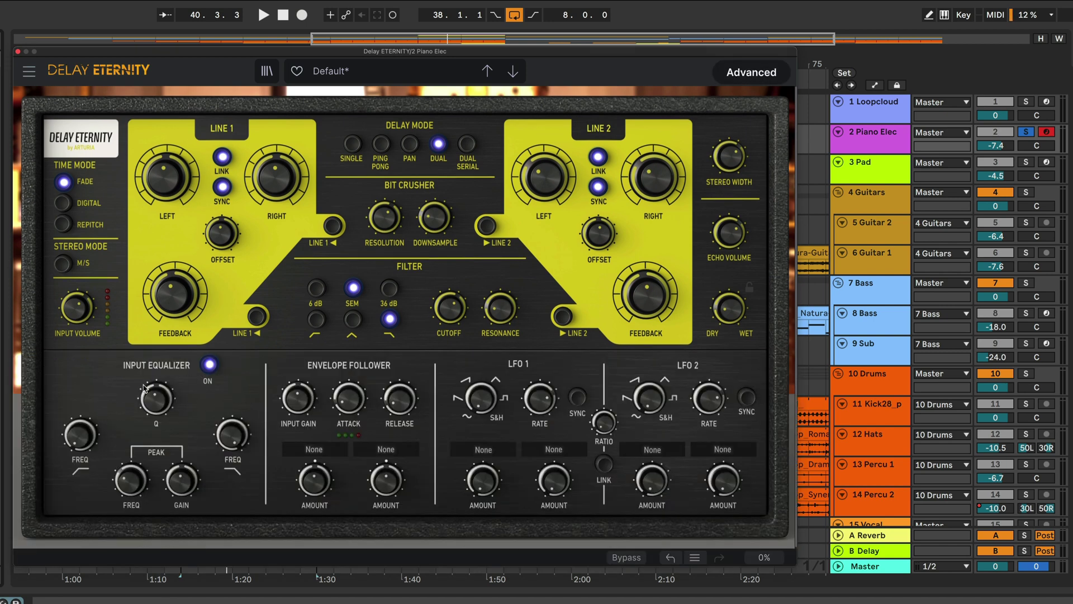
# Step: Adjust the Input Equalizer's peak frequency and Q, try a peak Gain of about -10.9 dB, and switch the equalizer off
pyautogui.click(208, 366)
pyautogui.click(209, 368)
pyautogui.moveTo(125, 484)
pyautogui.mouseDown()
pyautogui.moveTo(125, 461)
pyautogui.moveTo(125, 476)
pyautogui.mouseUp()
pyautogui.moveTo(185, 484)
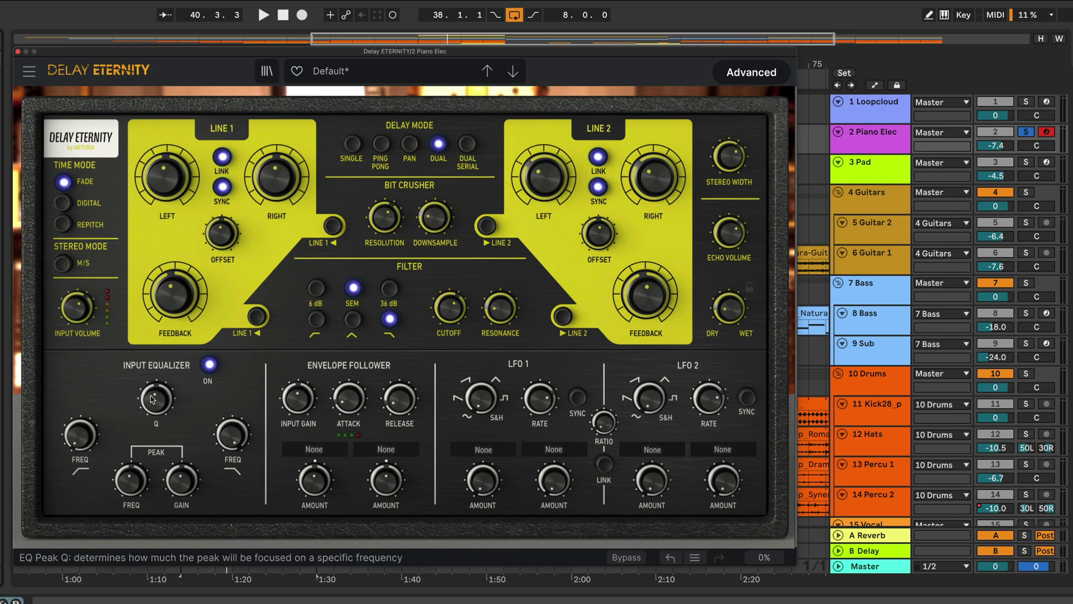
pyautogui.moveTo(156, 407); pyautogui.dragTo(155, 406)
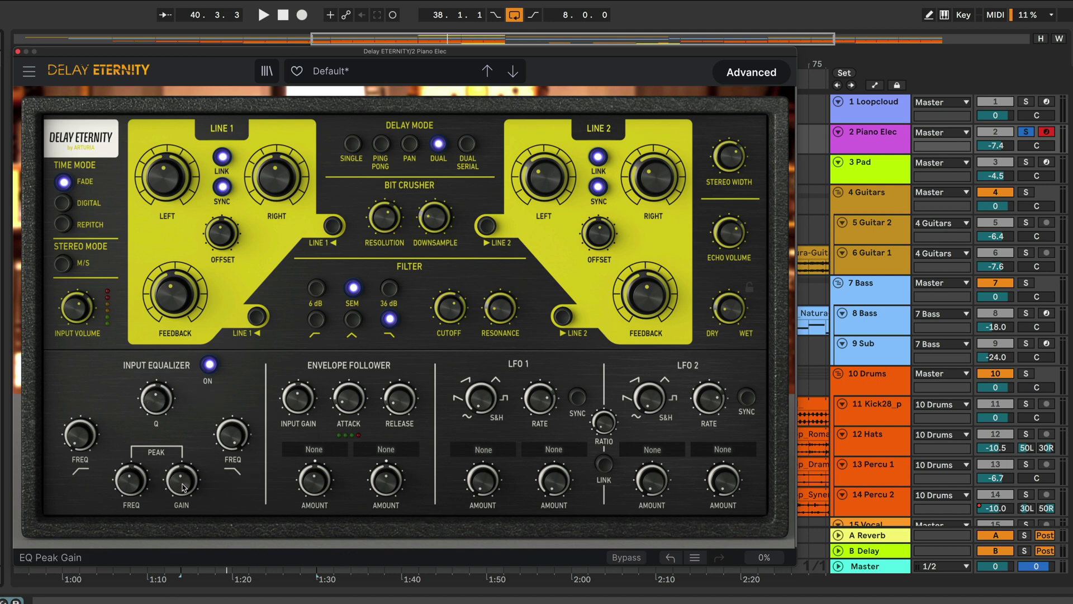
pyautogui.moveTo(181, 480); pyautogui.dragTo(182, 498)
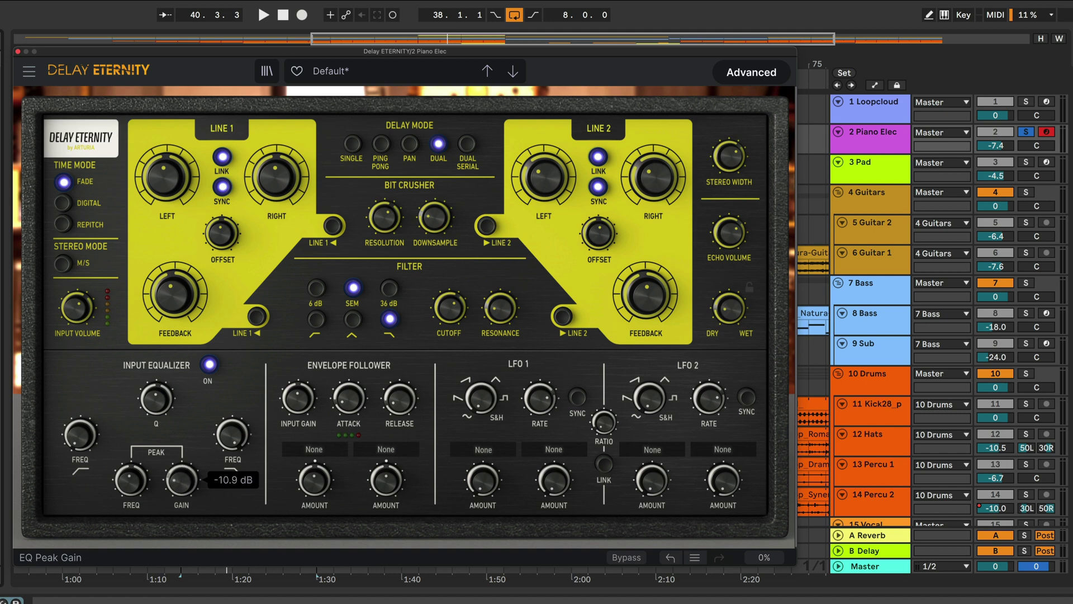
pyautogui.click(208, 365)
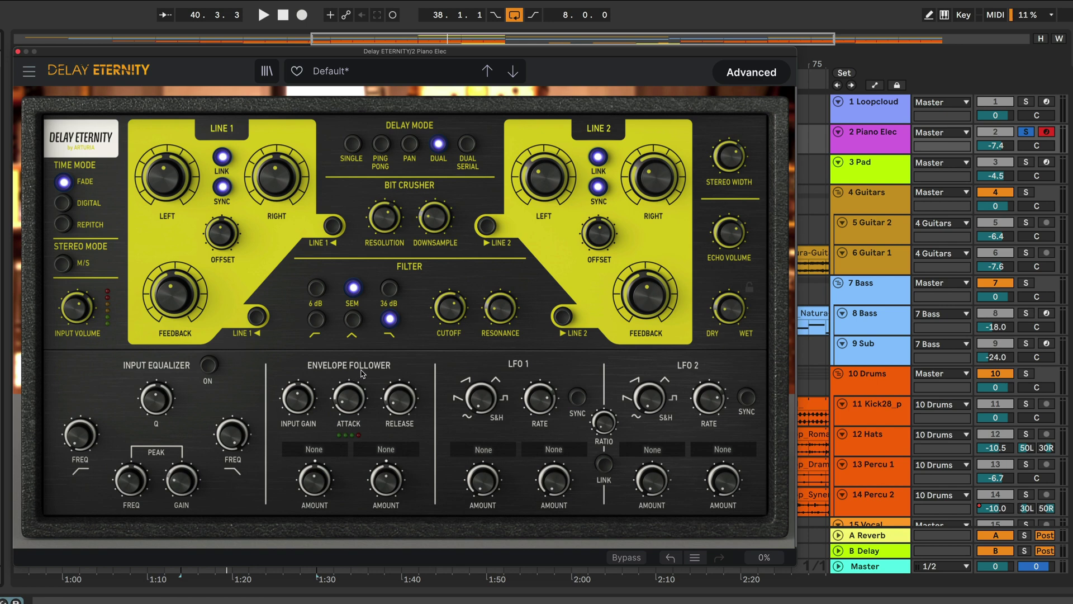
# Step: Examine the Envelope Follower's available modulation destinations and leave the destination unassigned
pyautogui.click(314, 449)
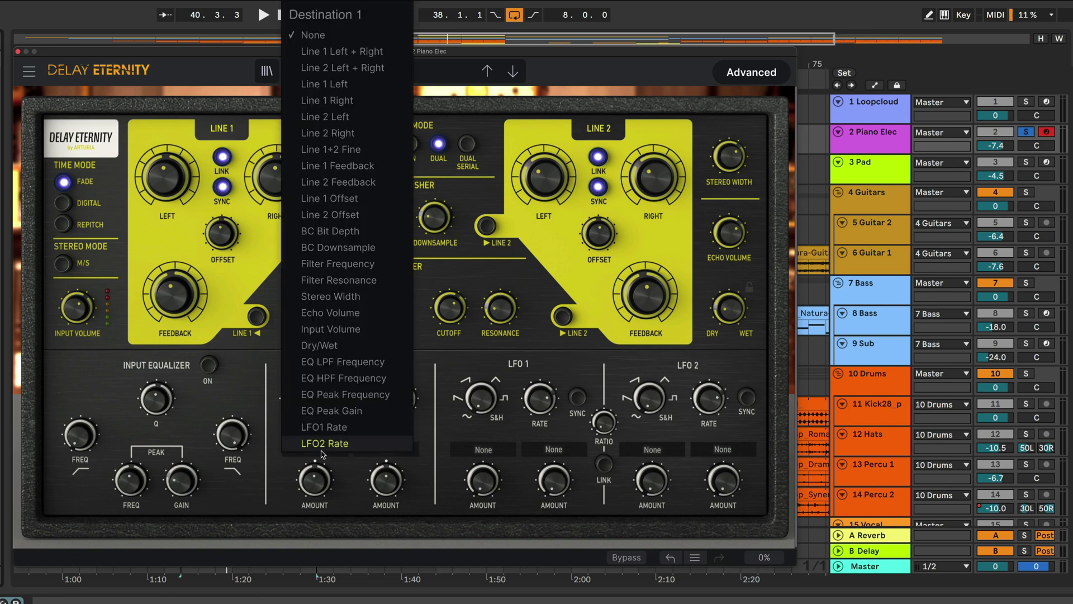
pyautogui.click(364, 461)
pyautogui.click(363, 456)
pyautogui.click(362, 470)
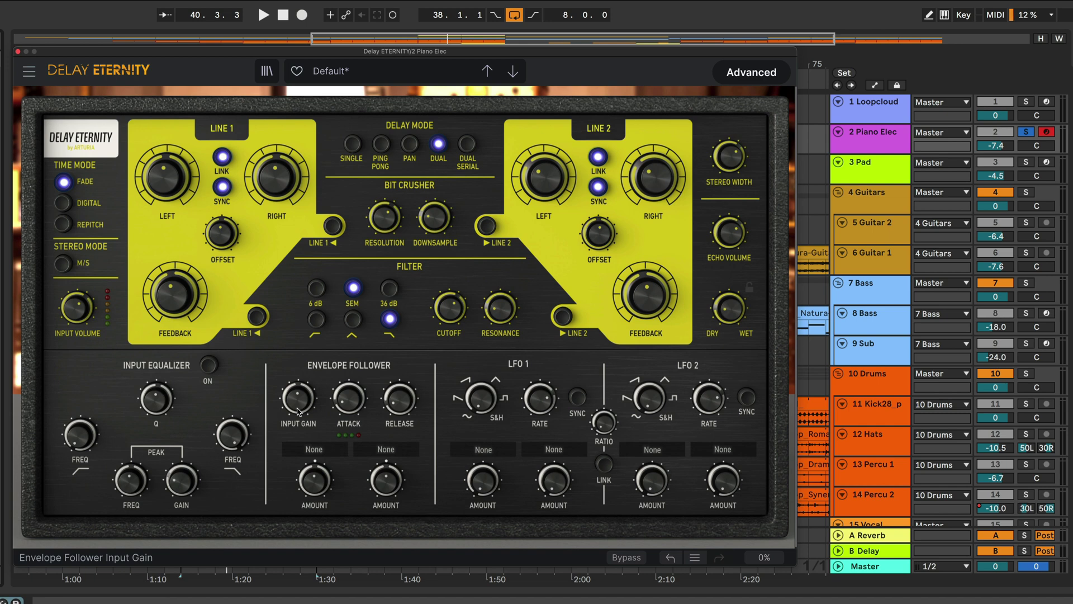
# Step: Adjust the Envelope Follower's Input Gain to about 16.9 dB, the Attack to about 0.002 s and the Release
pyautogui.moveTo(297, 412); pyautogui.dragTo(297, 383)
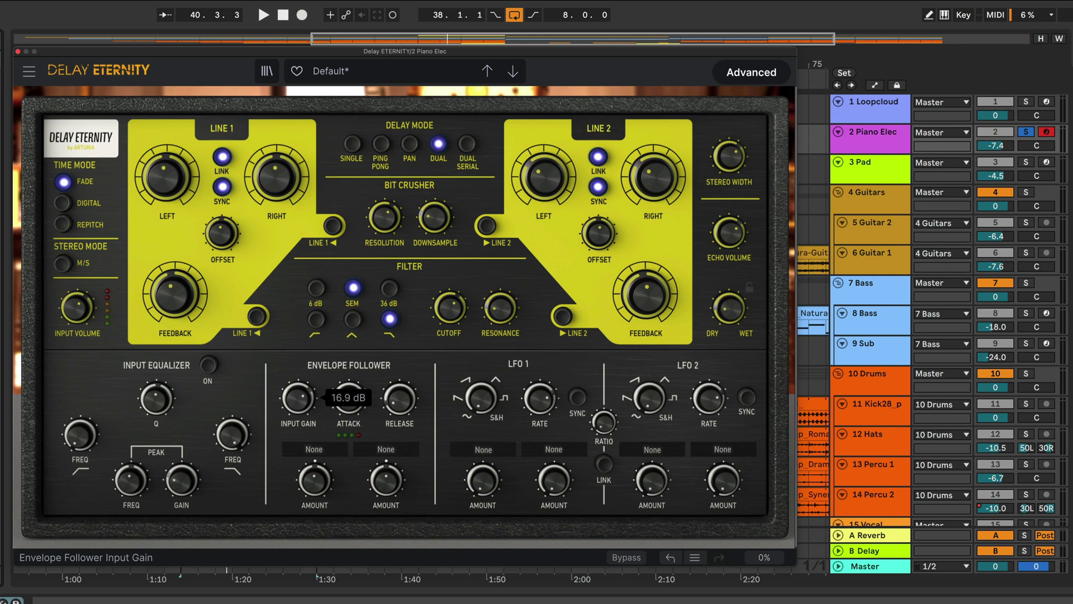
pyautogui.moveTo(352, 406)
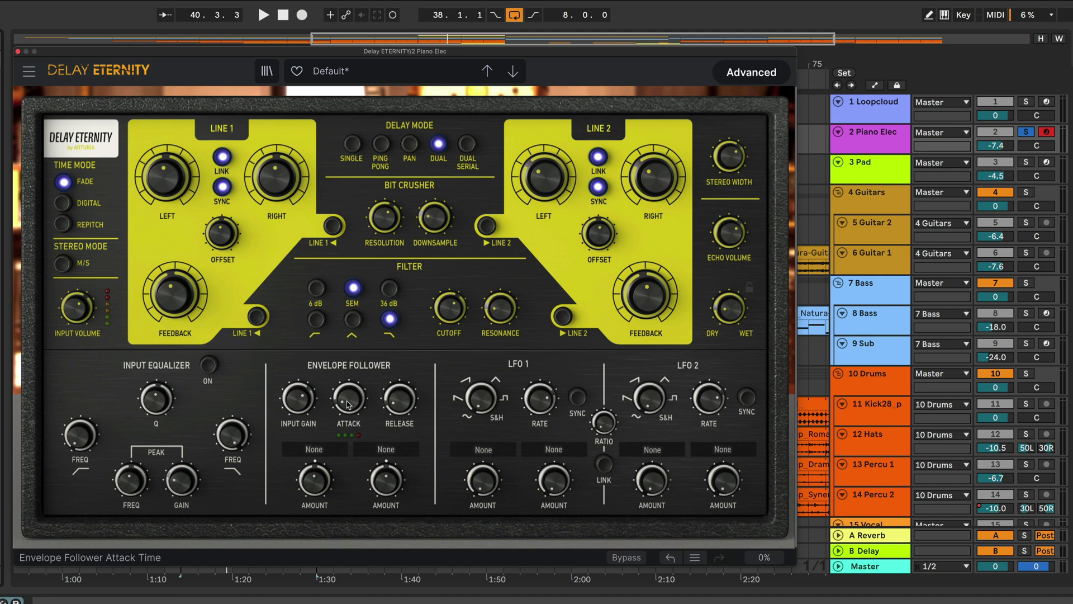
pyautogui.moveTo(349, 404); pyautogui.dragTo(350, 416)
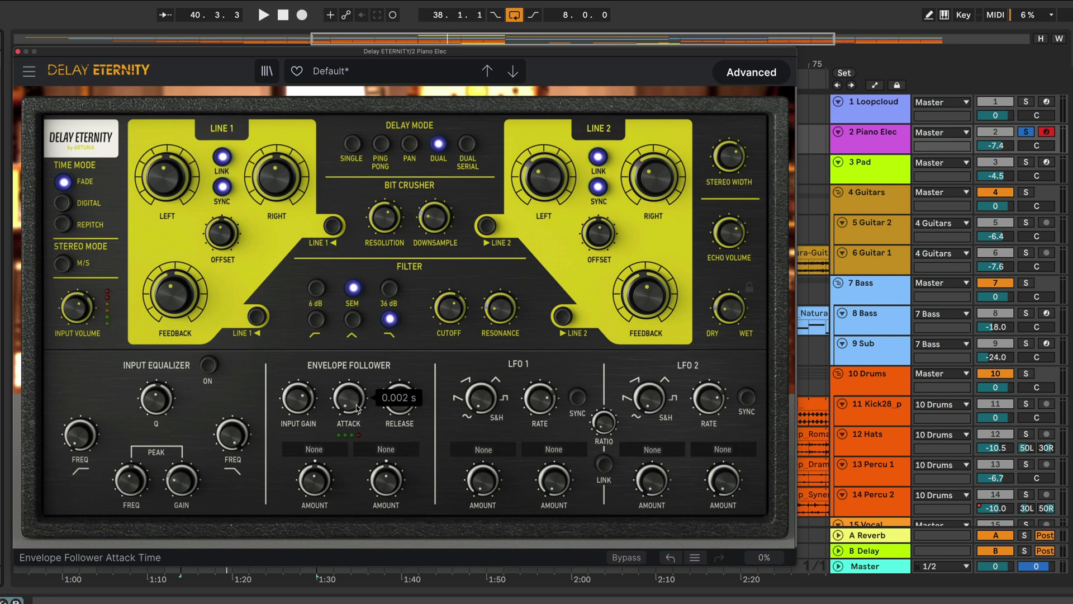
pyautogui.moveTo(402, 406)
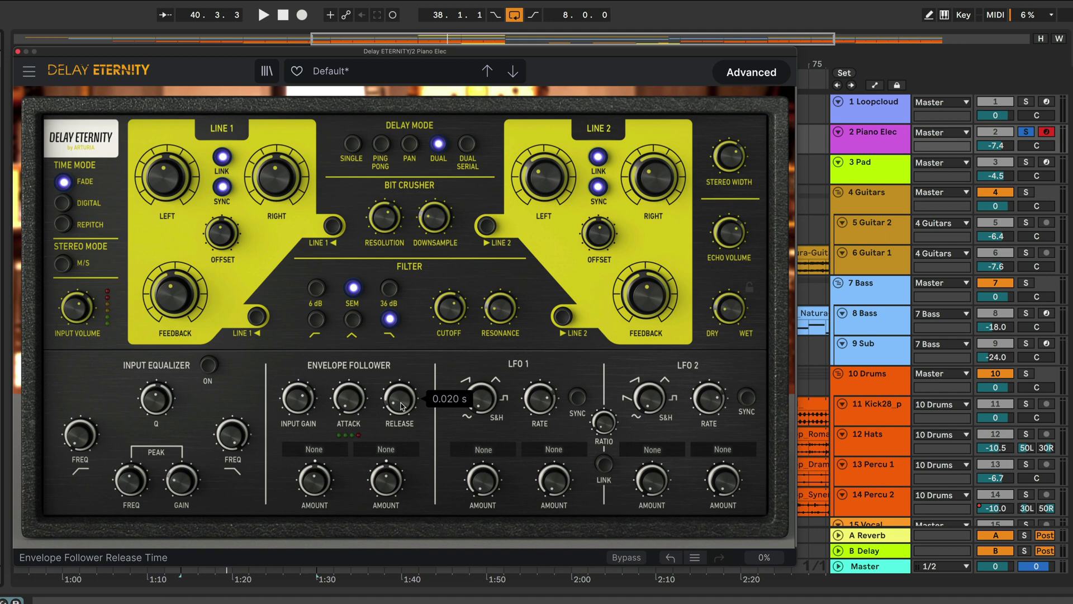
pyautogui.moveTo(401, 403); pyautogui.dragTo(401, 408)
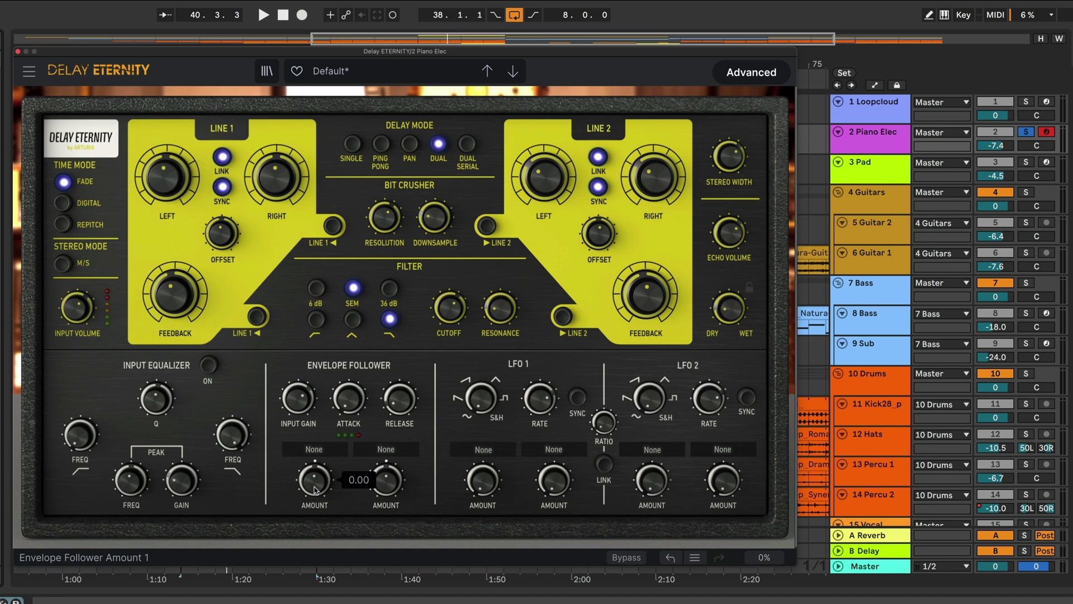
# Step: Assign the Envelope Follower's first destination to Input Volume and try an Amount of about 0.752 on the playing loop
pyautogui.click(321, 453)
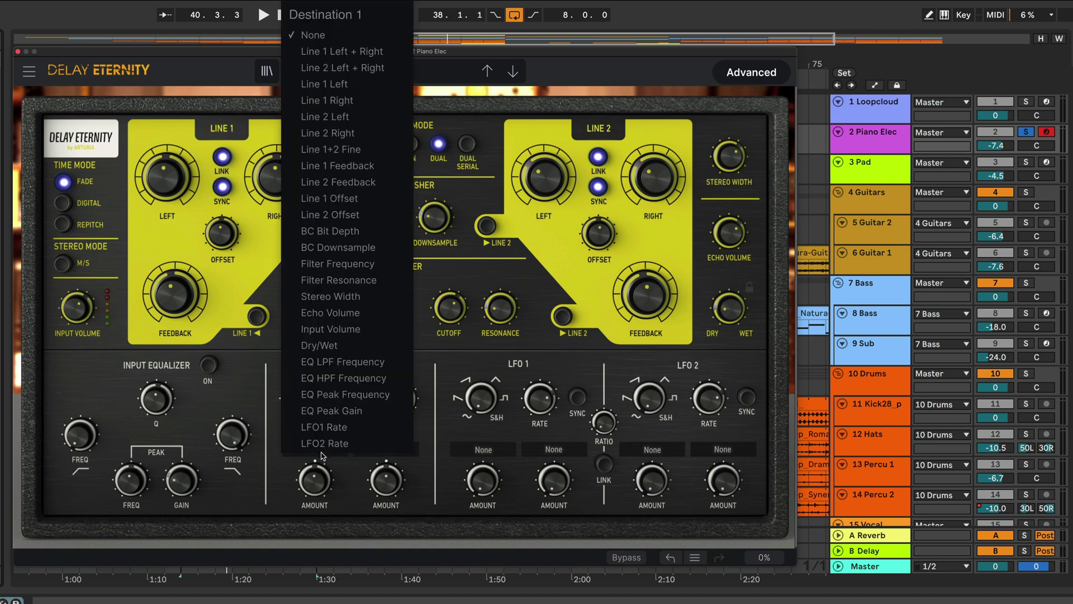
pyautogui.click(355, 330)
pyautogui.press('space')
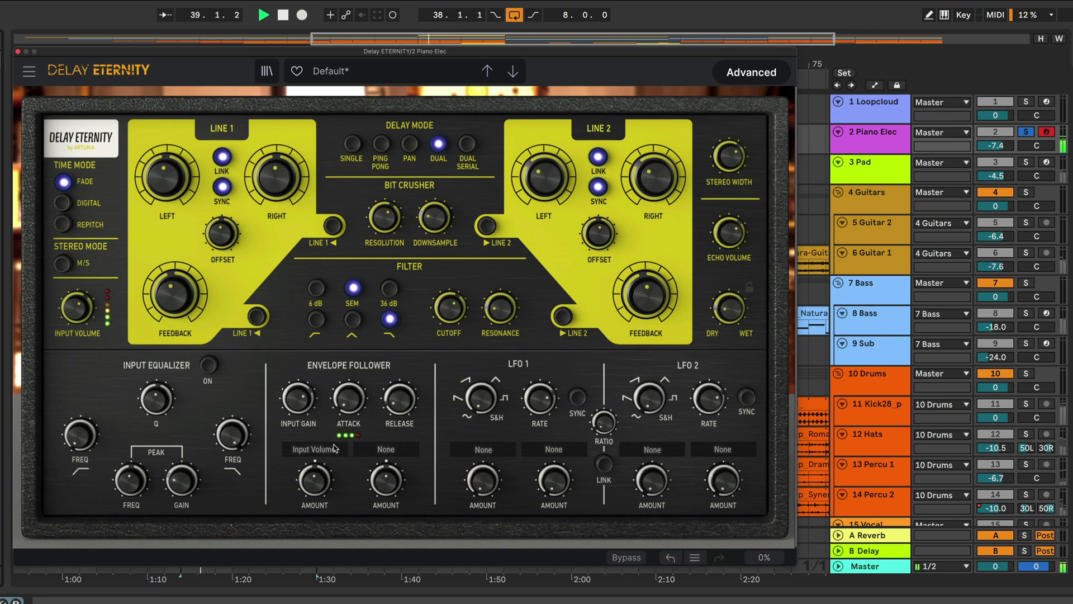
pyautogui.moveTo(322, 476); pyautogui.dragTo(321, 442)
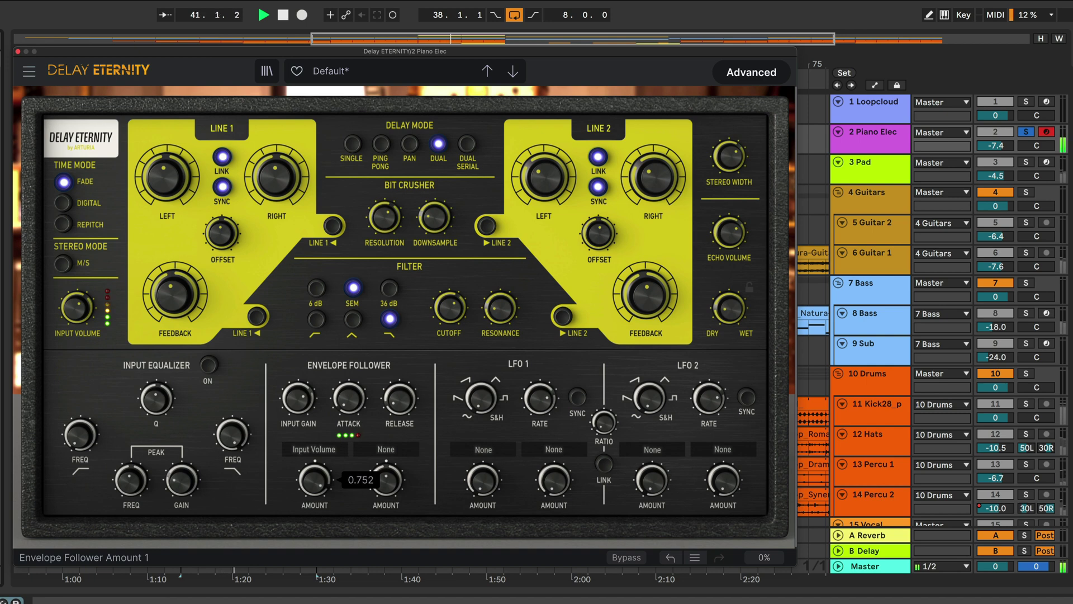
# Step: Try Dry/Wet as the Envelope Follower's first destination with Input Gain at about 36.5 dB, and reset the destination to None
pyautogui.click(326, 450)
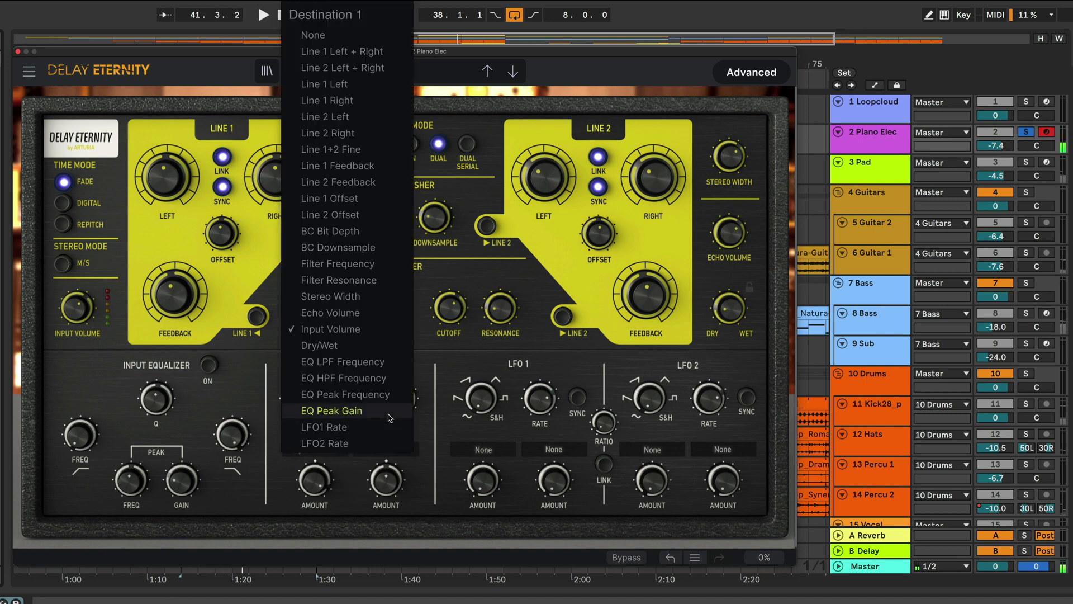
pyautogui.click(365, 349)
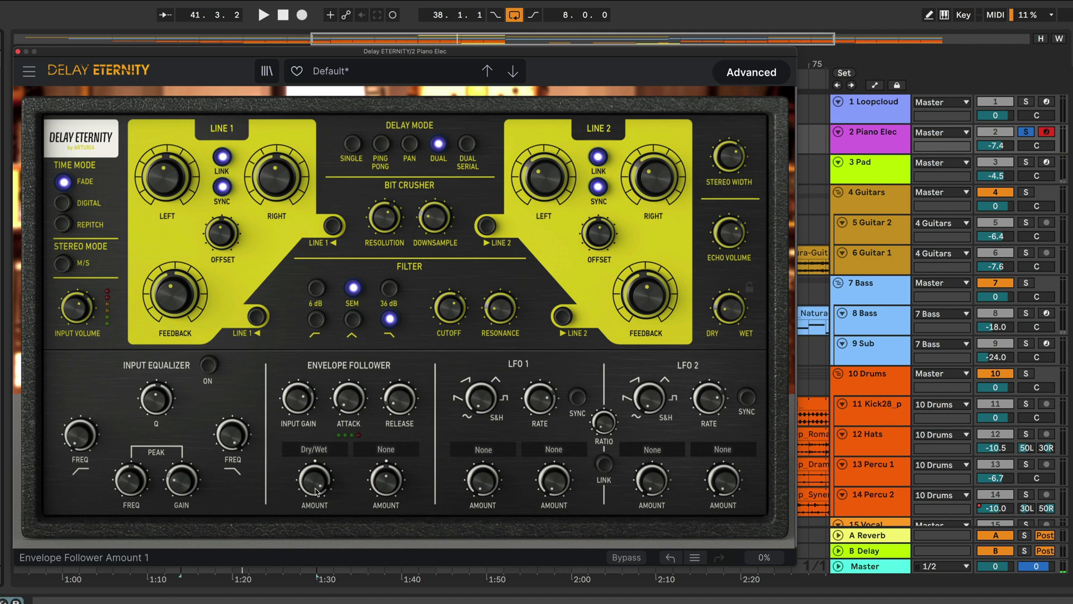
pyautogui.moveTo(298, 398)
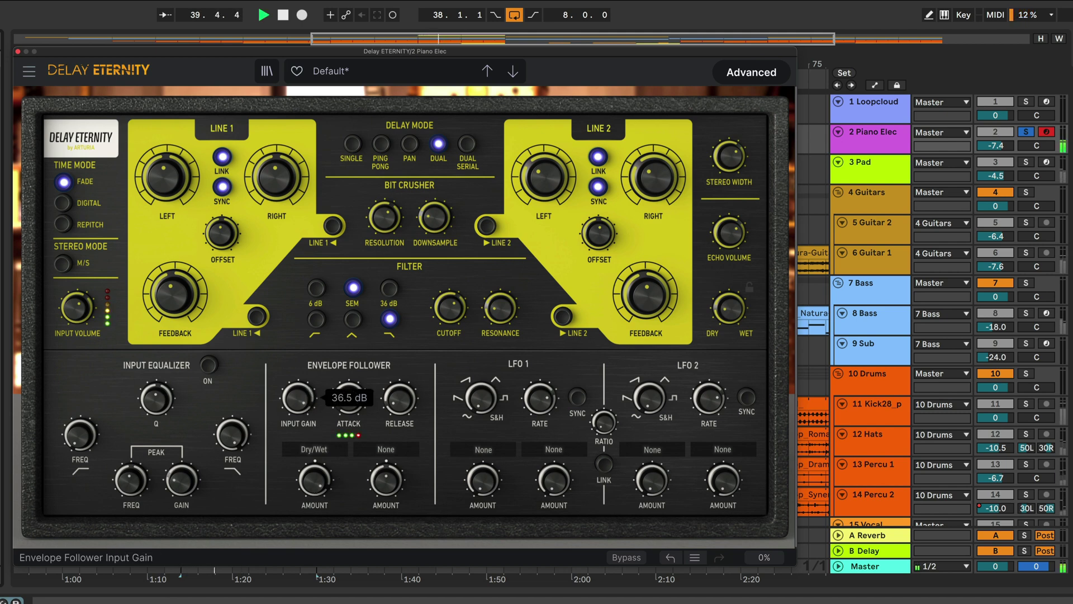
pyautogui.click(327, 449)
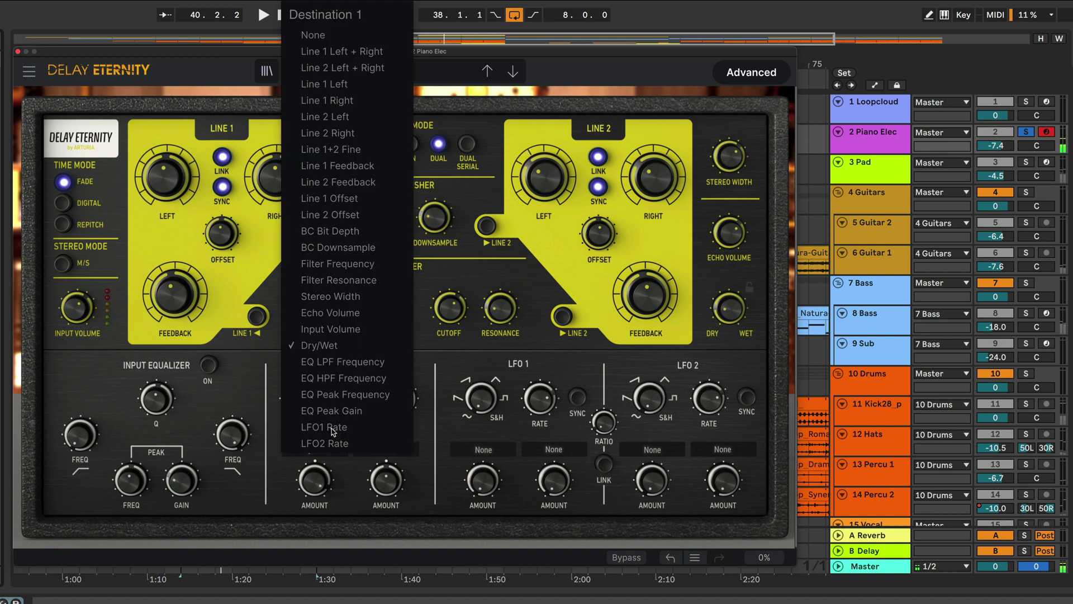
pyautogui.click(322, 35)
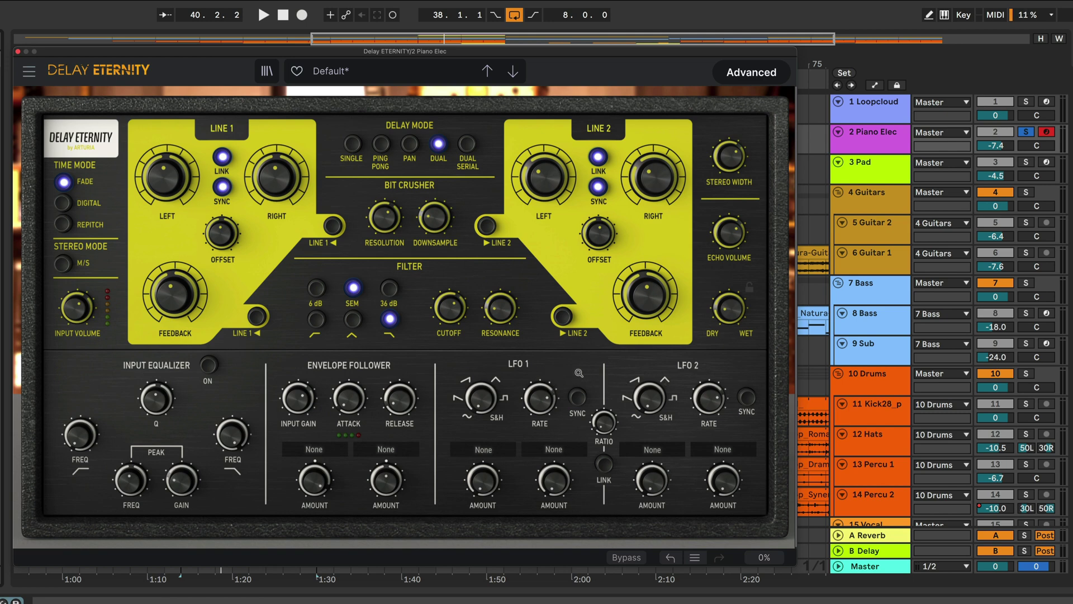
# Step: Turn on LFO 1's rate Sync and vary its Rate, settling on 1/4
pyautogui.moveTo(529, 395)
pyautogui.moveTo(469, 399)
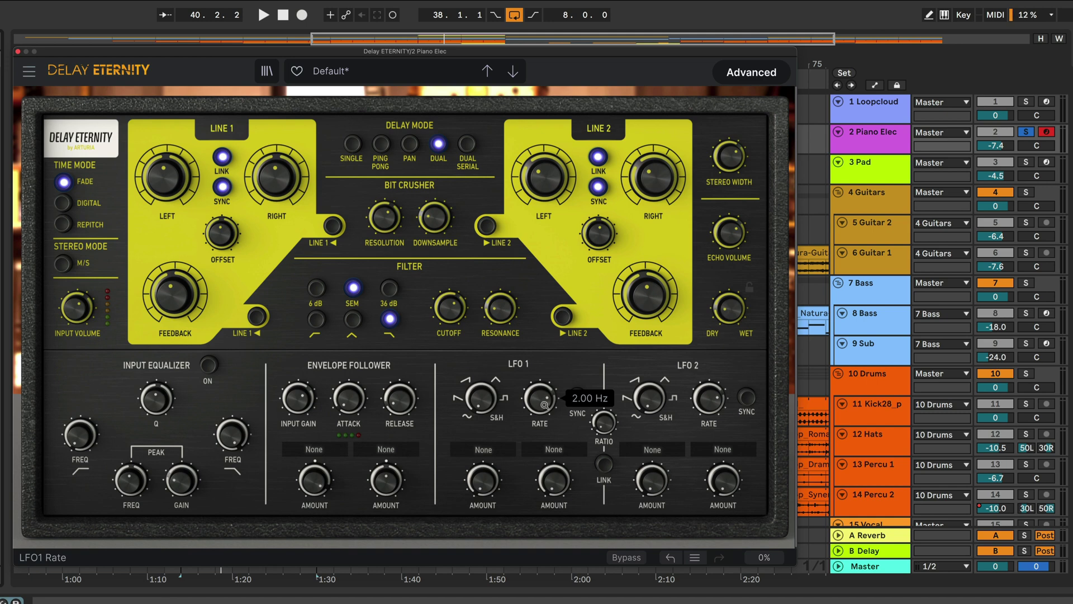
pyautogui.click(578, 398)
pyautogui.moveTo(540, 399); pyautogui.dragTo(540, 403)
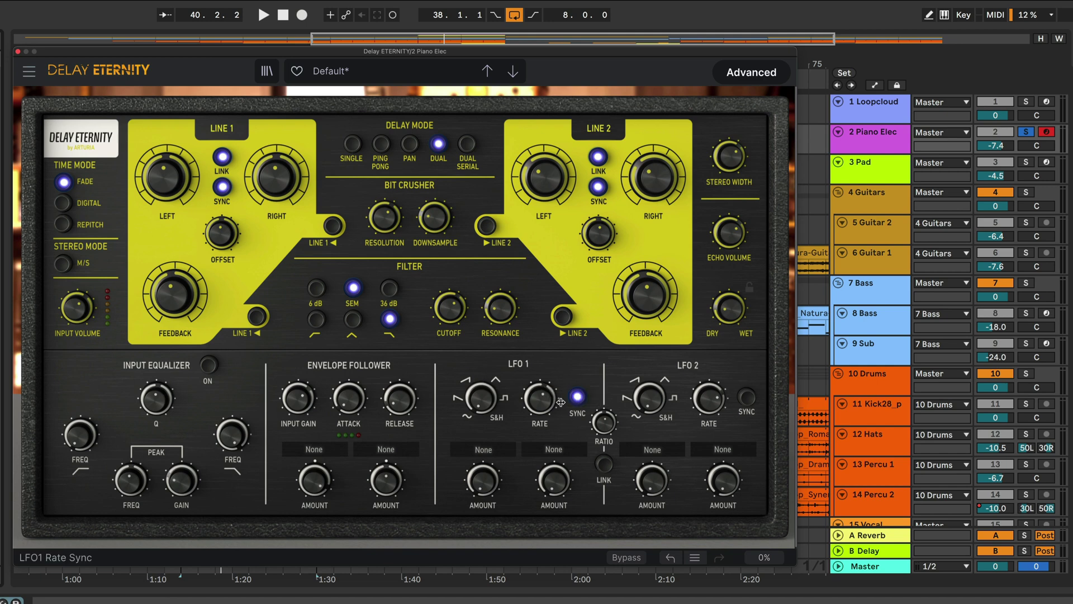
pyautogui.moveTo(536, 403)
pyautogui.moveTo(537, 403); pyautogui.dragTo(543, 403)
pyautogui.click(578, 399)
pyautogui.click(578, 399)
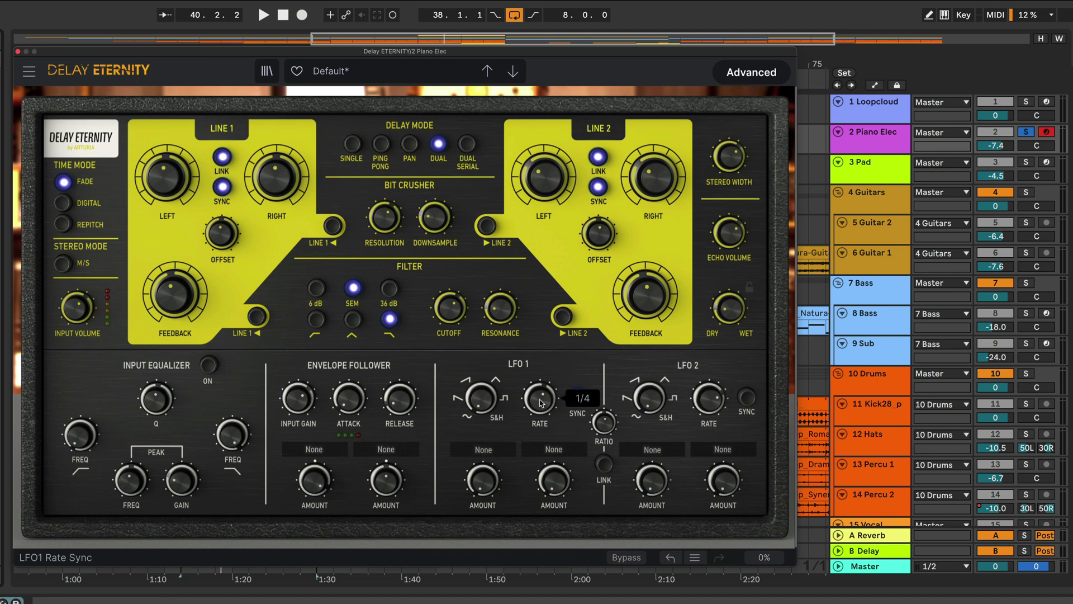
# Step: Assign LFO 1's first destination to BC Downsample and route the Bit Crusher to Line 1
pyautogui.click(483, 450)
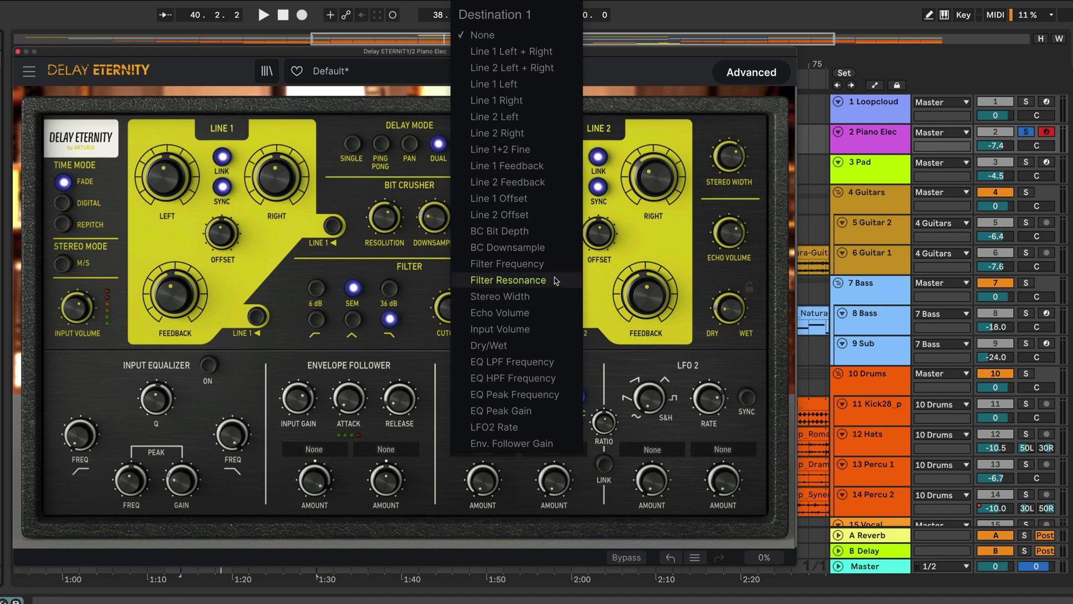
pyautogui.click(535, 248)
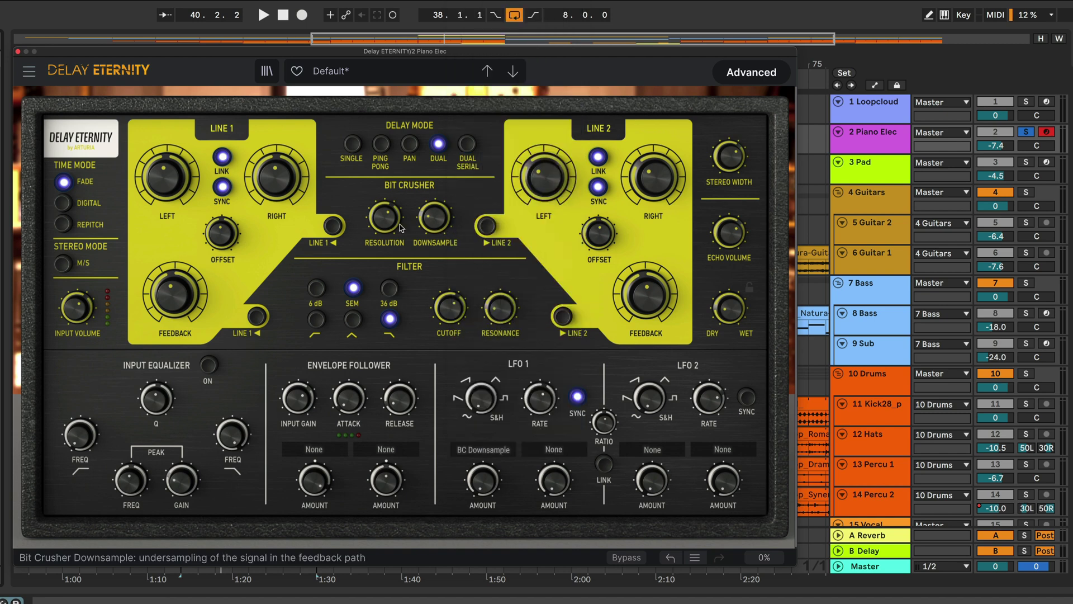
pyautogui.click(333, 226)
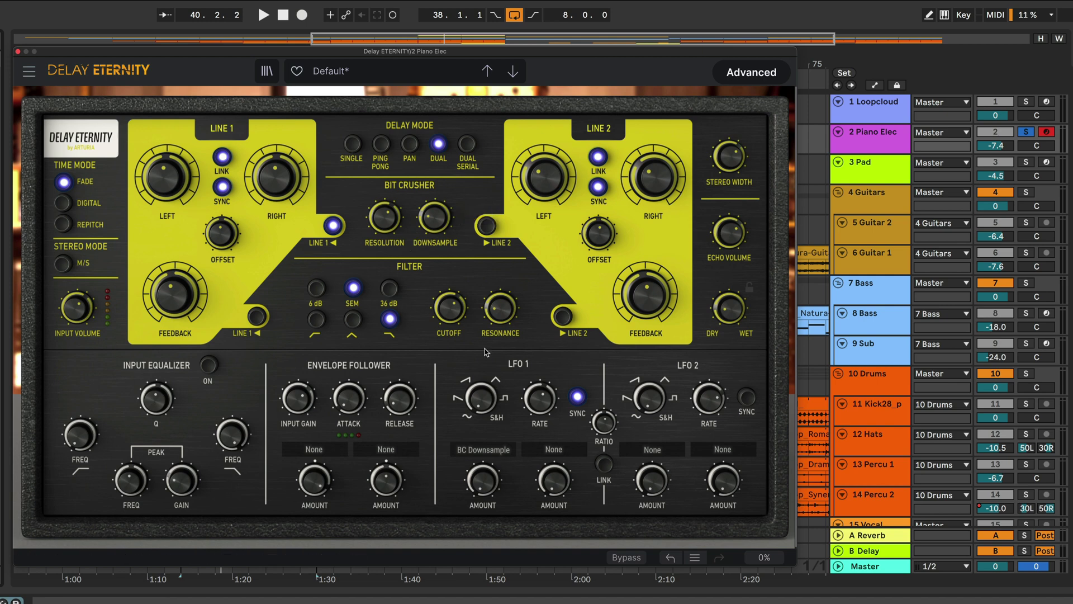
# Step: Play the loop while trying LFO 1's Triangle and Square shapes and raising its first modulation Amount
pyautogui.press('space')
pyautogui.moveTo(487, 410); pyautogui.dragTo(484, 402)
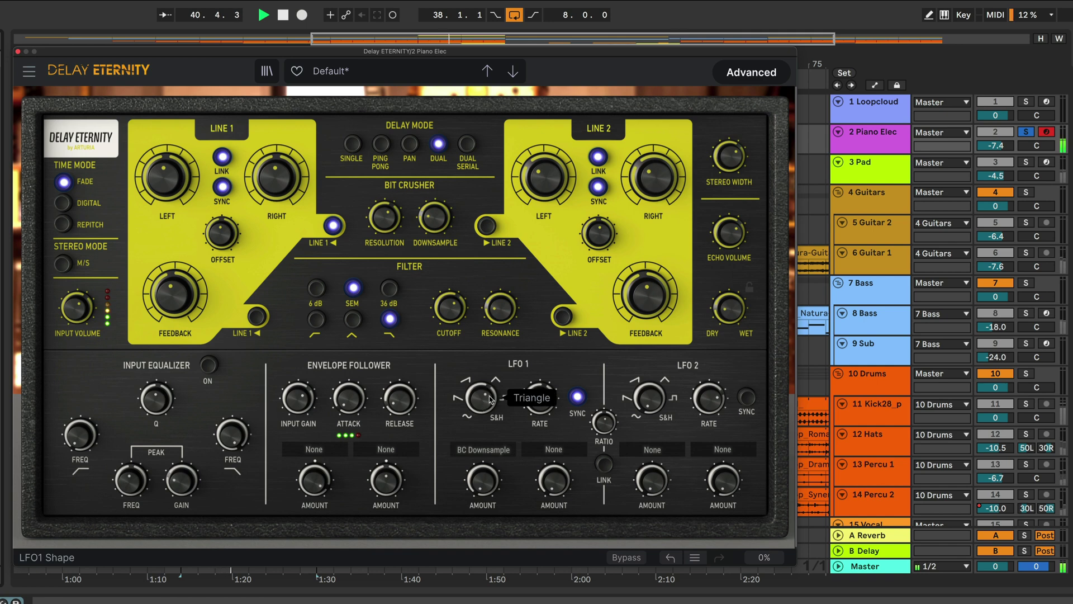
pyautogui.moveTo(485, 480); pyautogui.dragTo(486, 403)
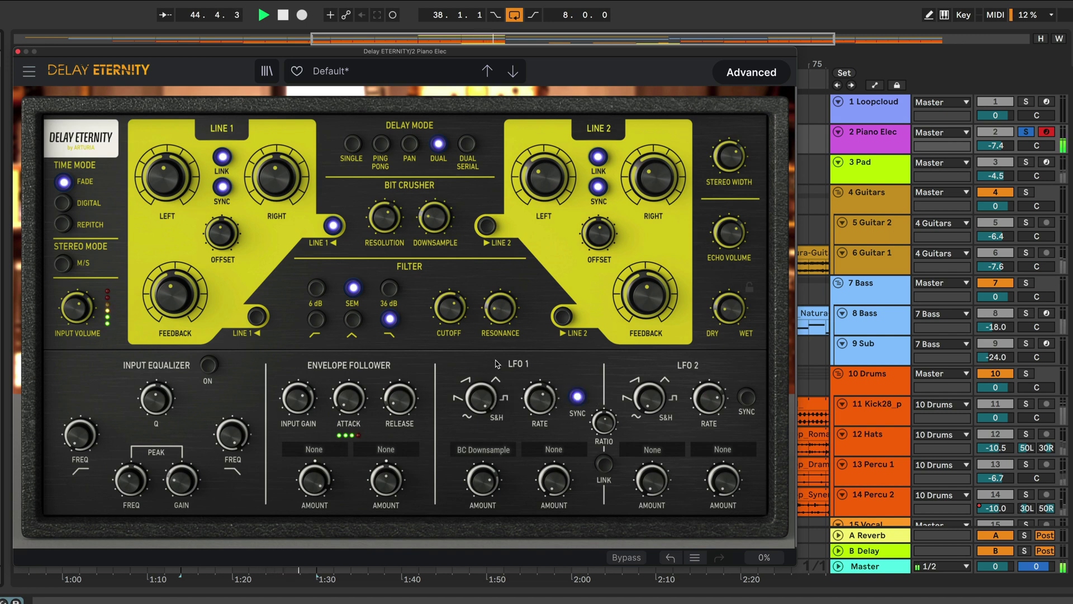
pyautogui.moveTo(477, 405); pyautogui.dragTo(539, 396)
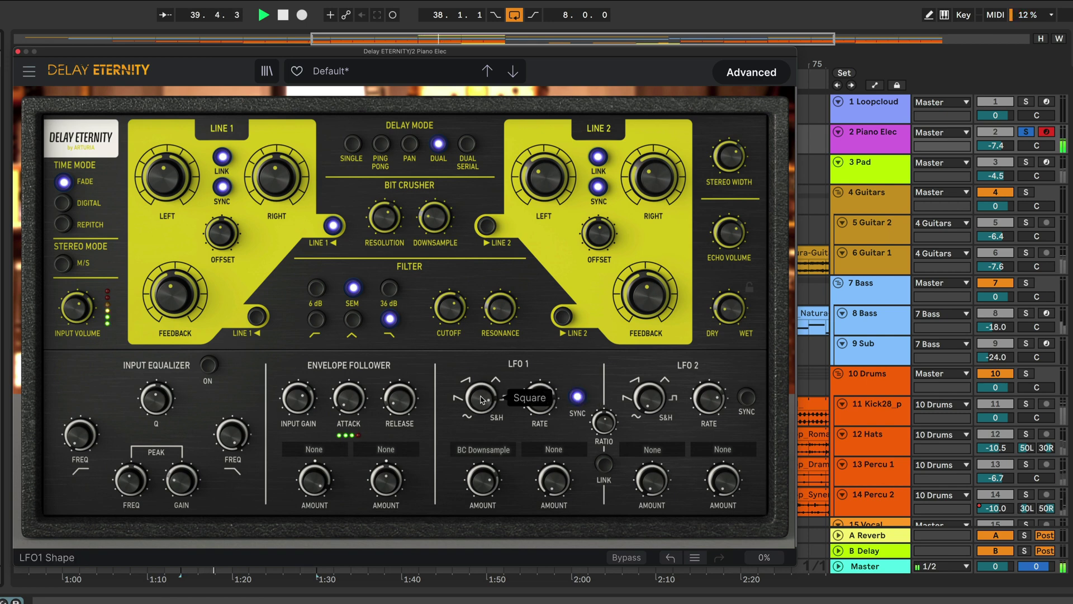
# Step: Route the Bit Crusher to Line 2 as well and lower LFO 1's first modulation Amount on the playing loop
pyautogui.moveTo(434, 218); pyautogui.dragTo(384, 229)
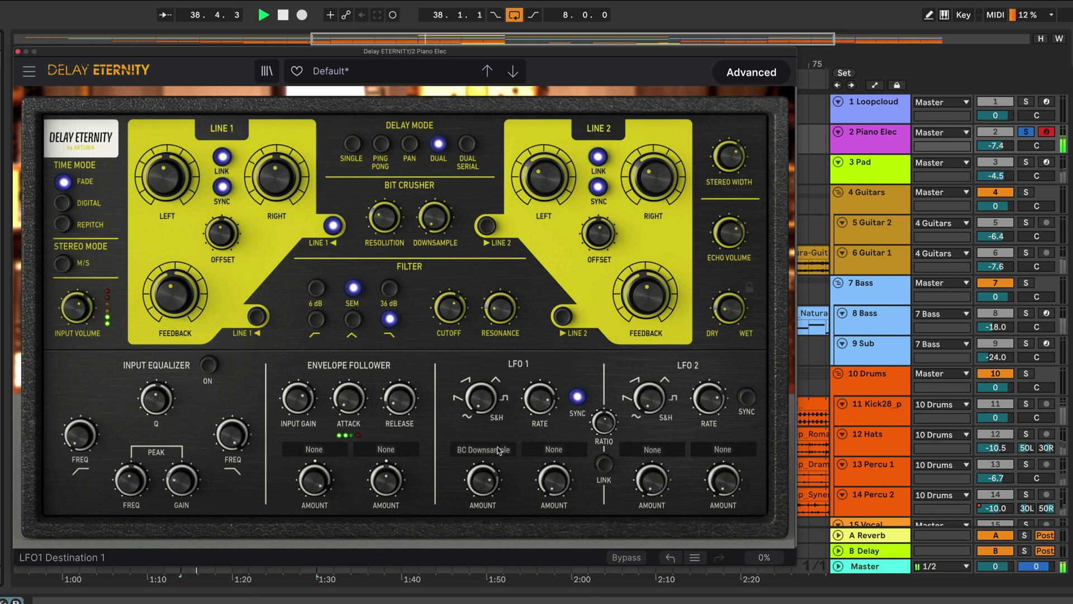
pyautogui.click(488, 226)
pyautogui.moveTo(480, 478); pyautogui.dragTo(480, 531)
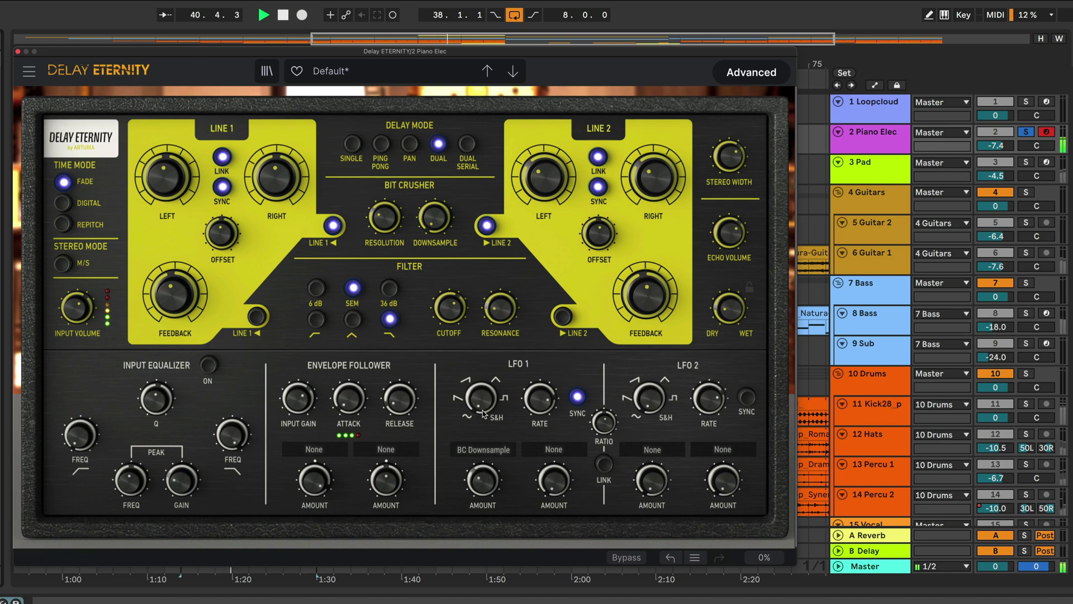
# Step: Stop playback and reset LFO 1's first modulation destination to None
pyautogui.press('space')
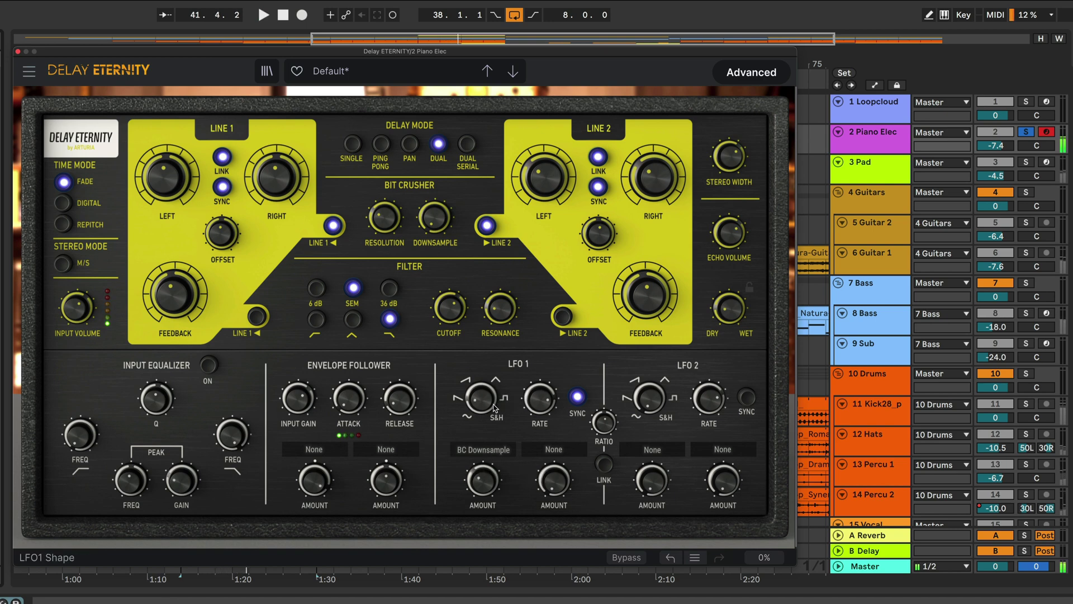
pyautogui.click(502, 451)
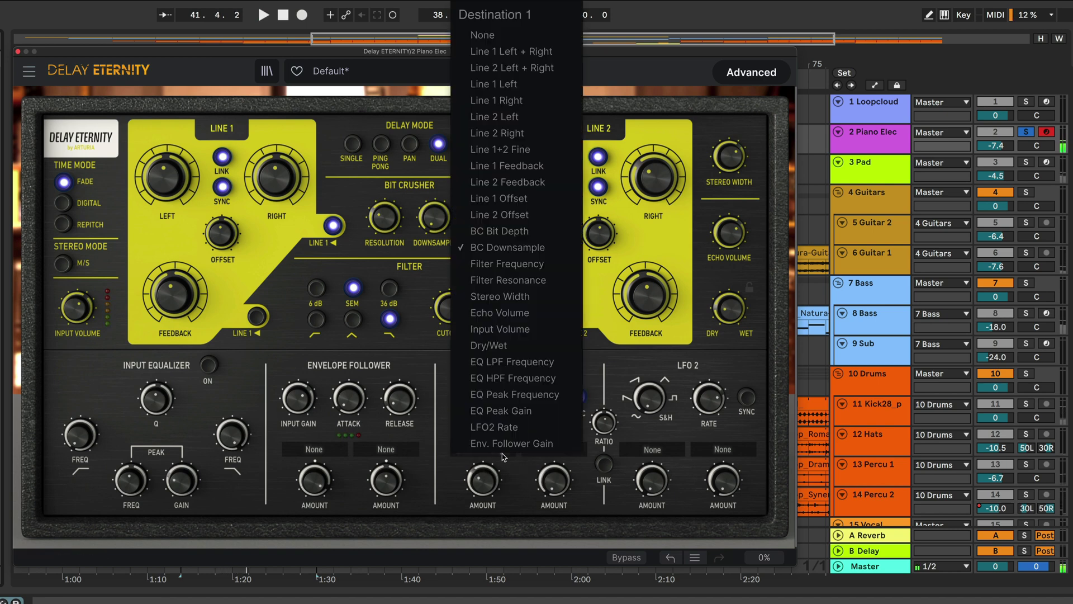
pyautogui.click(485, 39)
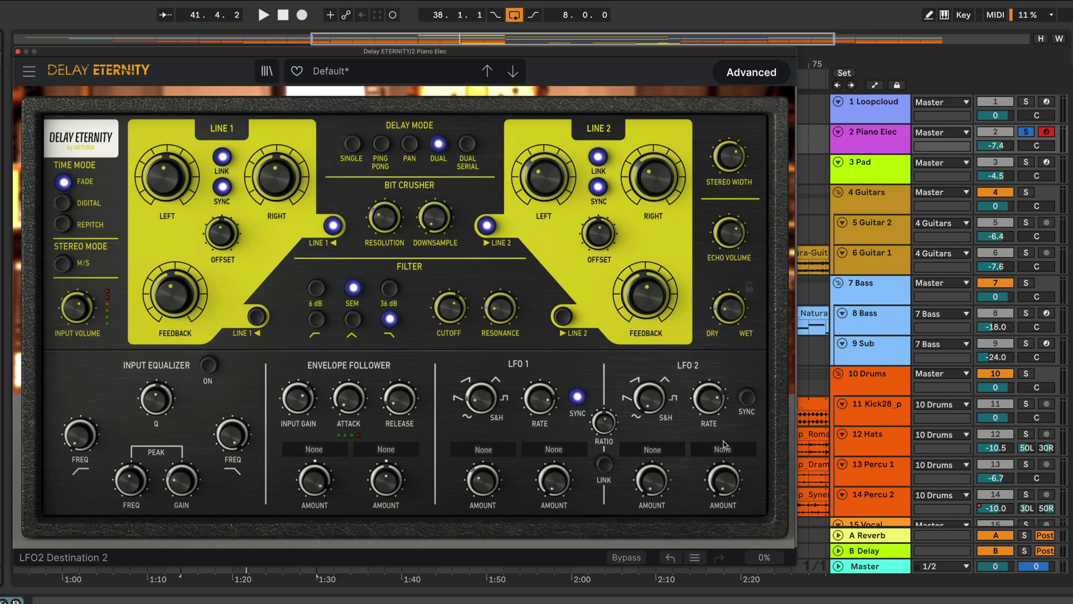
# Step: Link LFO 2 to LFO 1 and try LFO 1's synced Rate at 1/16
pyautogui.click(605, 465)
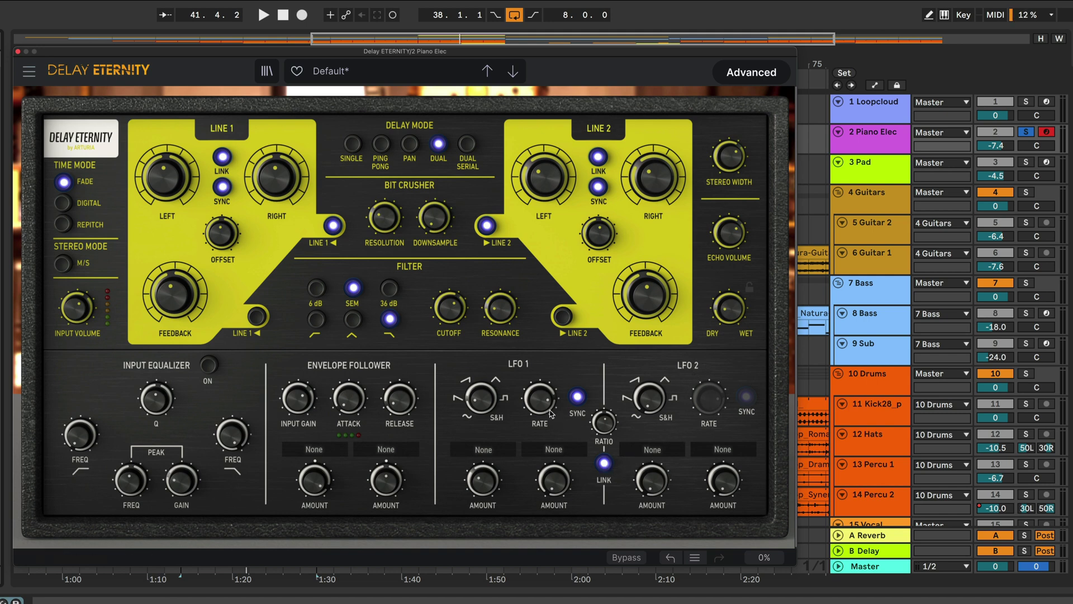
pyautogui.moveTo(537, 408)
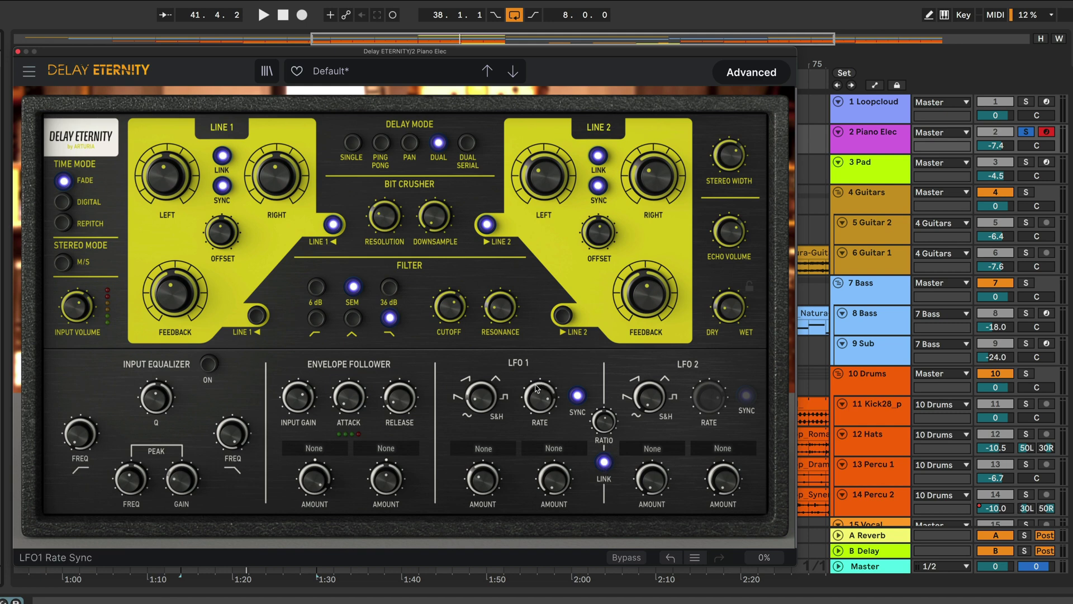
pyautogui.moveTo(547, 404)
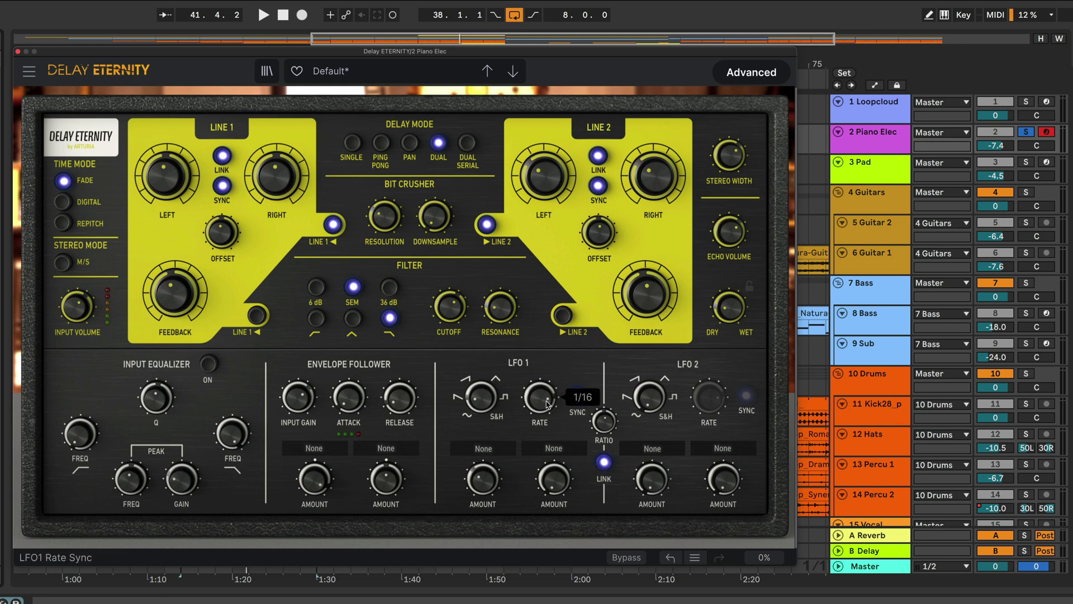
# Step: Turn off LFO 1's Sync, try raising the LFO link Ratio up to 10.0, and reset it to 1.00
pyautogui.moveTo(608, 423)
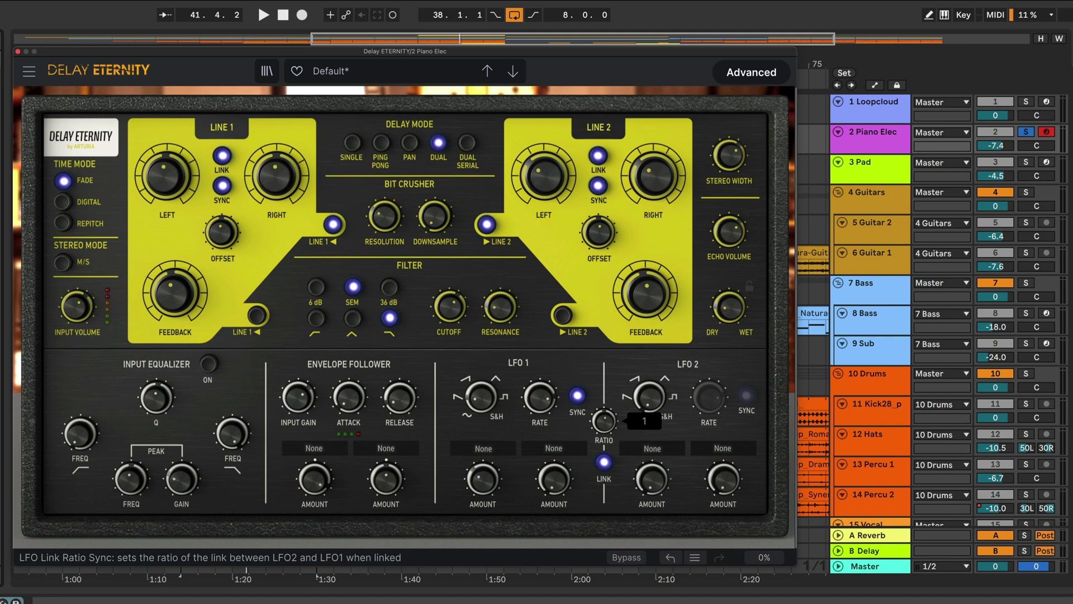
pyautogui.moveTo(608, 424); pyautogui.dragTo(608, 386)
pyautogui.click(577, 397)
pyautogui.moveTo(604, 422); pyautogui.dragTo(604, 341)
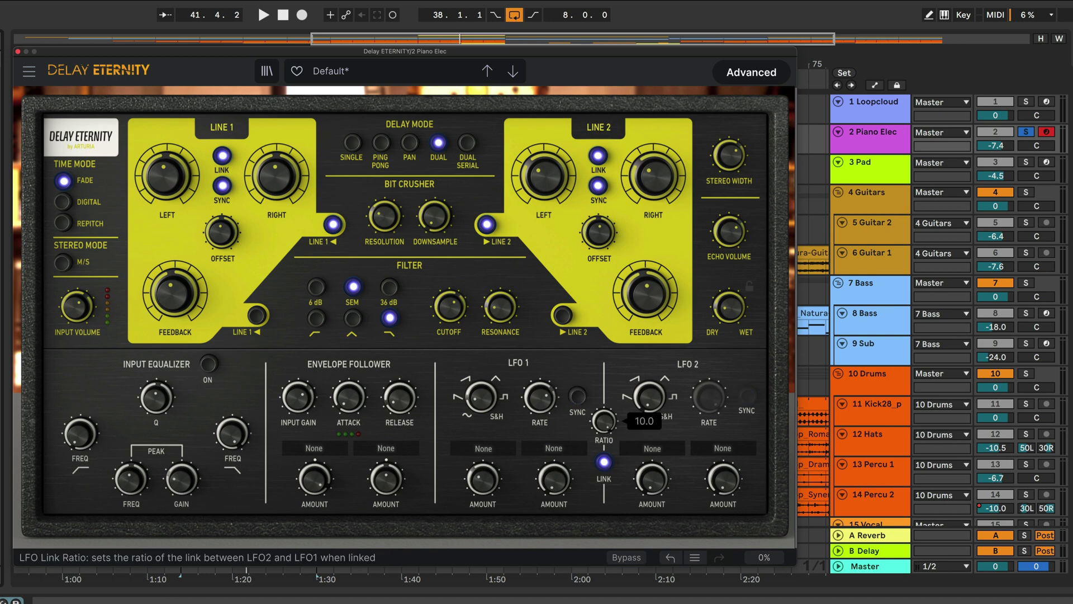
pyautogui.moveTo(604, 421)
pyautogui.mouseDown()
pyautogui.moveTo(604, 434)
pyautogui.moveTo(605, 423)
pyautogui.mouseUp()
pyautogui.doubleClick(605, 423)
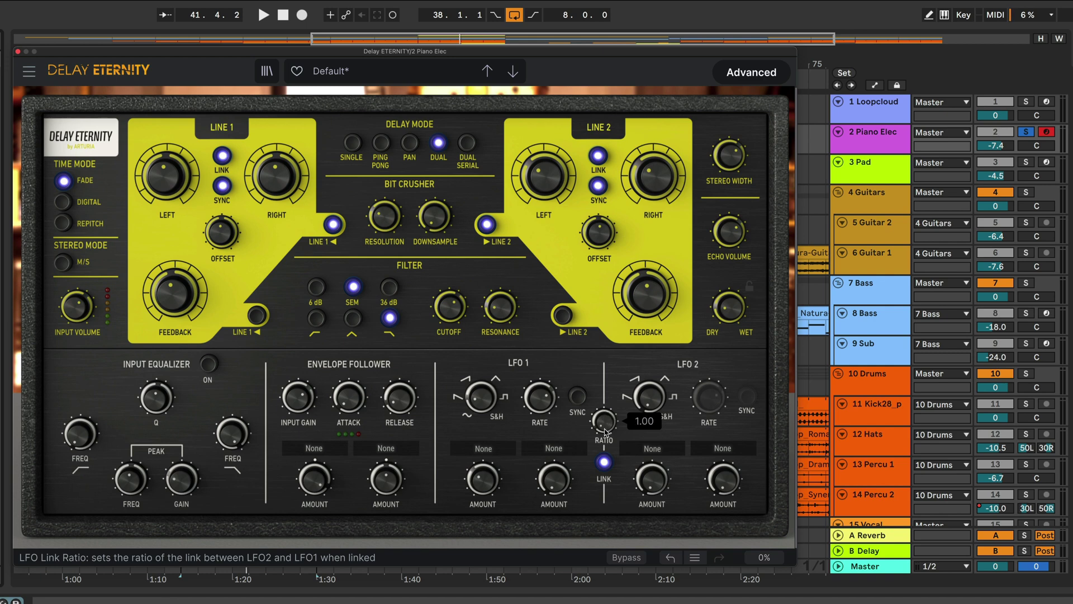